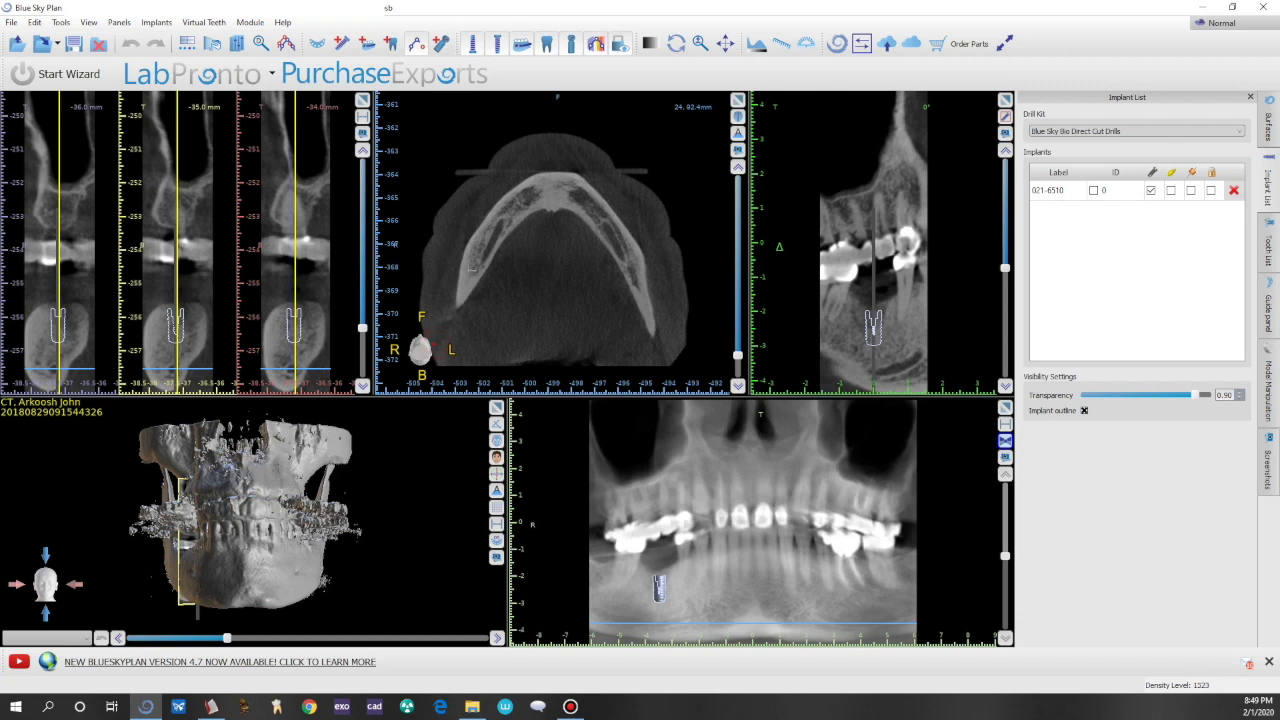
# Draw the panoramic curve along the mandibular arch on the axial slice and widen its band around the bone.
pyautogui.click(473, 261)
pyautogui.click(513, 203)
pyautogui.click(548, 187)
pyautogui.click(587, 203)
pyautogui.click(625, 247)
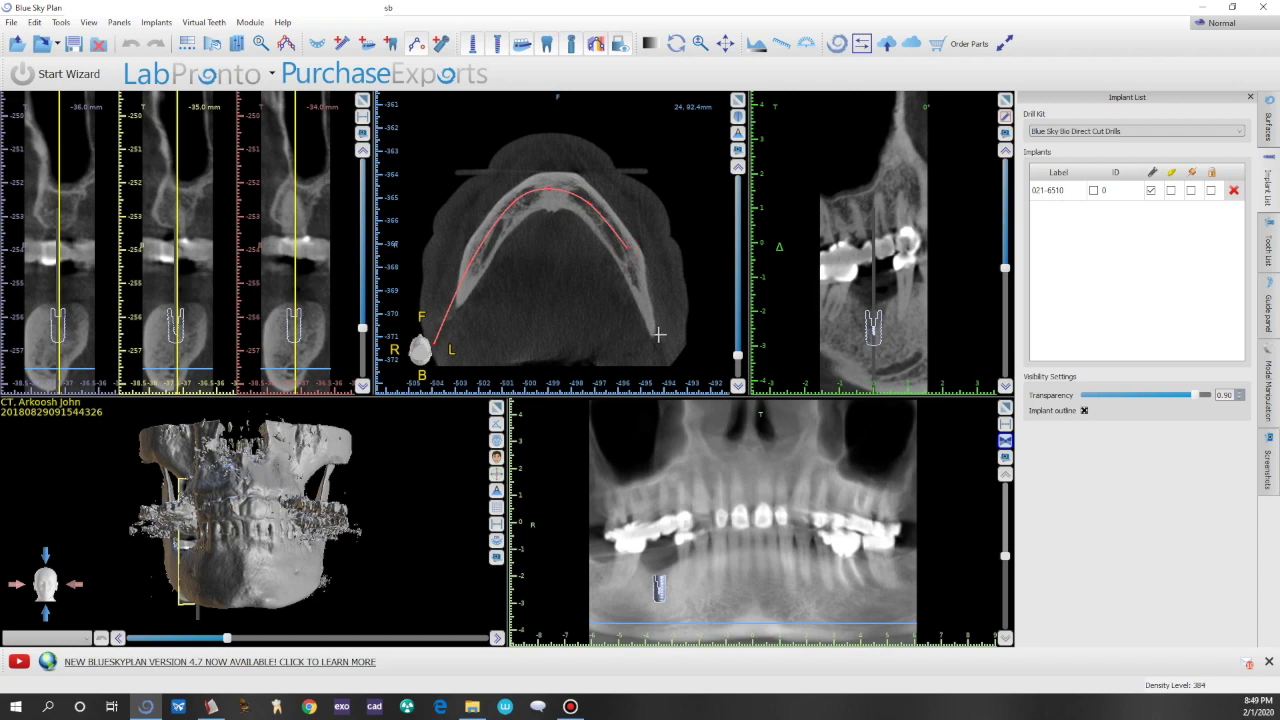
pyautogui.doubleClick(661, 345)
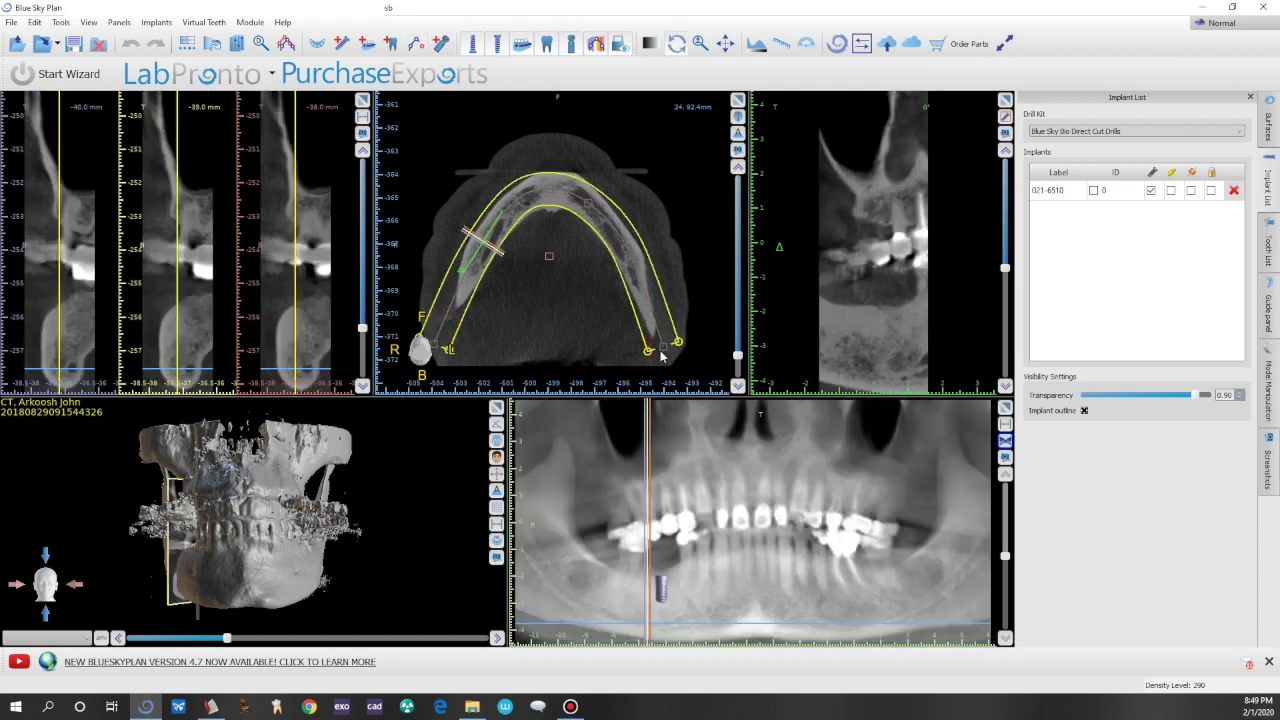
pyautogui.moveTo(648, 352); pyautogui.dragTo(644, 354)
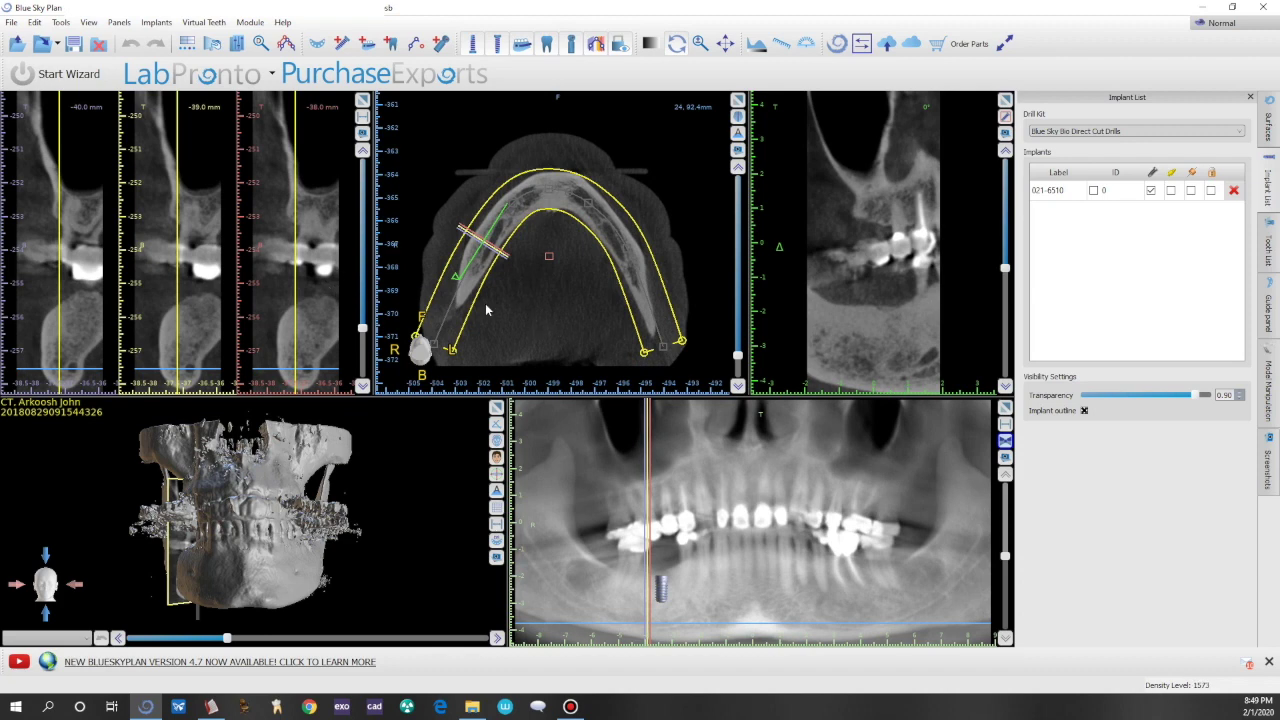
# Delete the existing 021-6510 implant from the plan.
pyautogui.moveTo(738, 355); pyautogui.dragTo(742, 285)
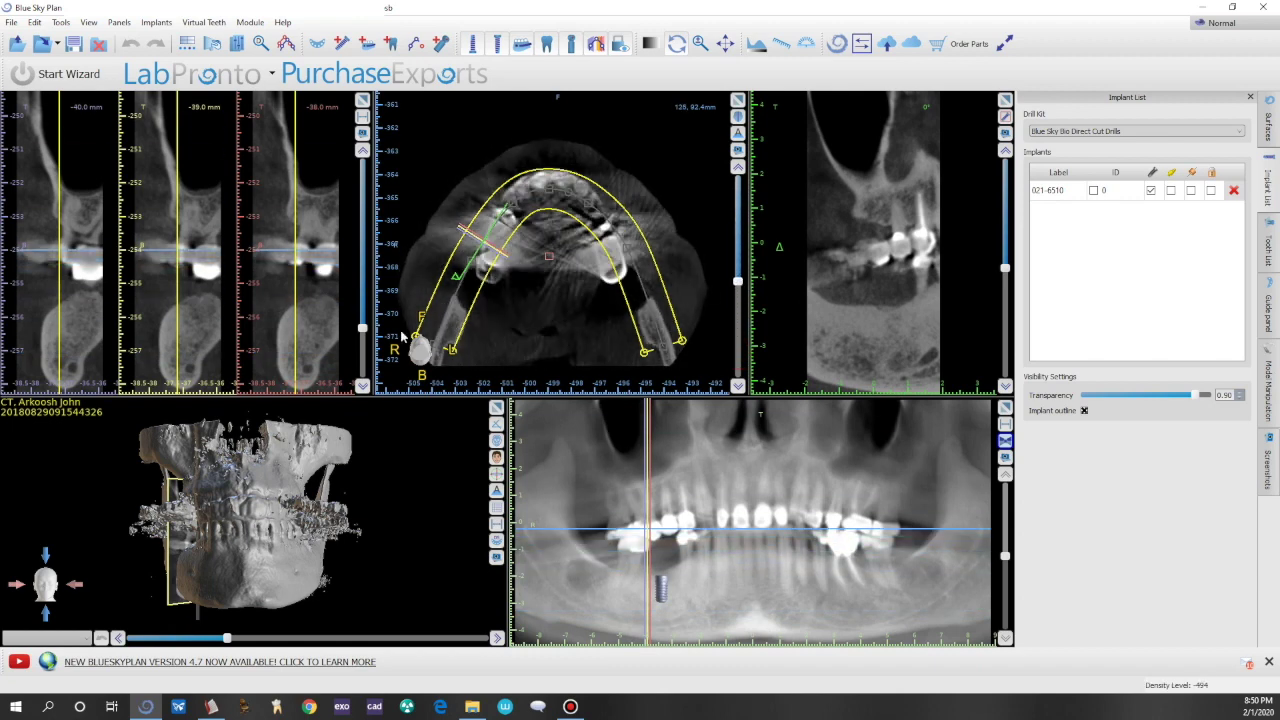
pyautogui.moveTo(363, 330); pyautogui.dragTo(371, 294)
pyautogui.moveTo(264, 443); pyautogui.dragTo(293, 454)
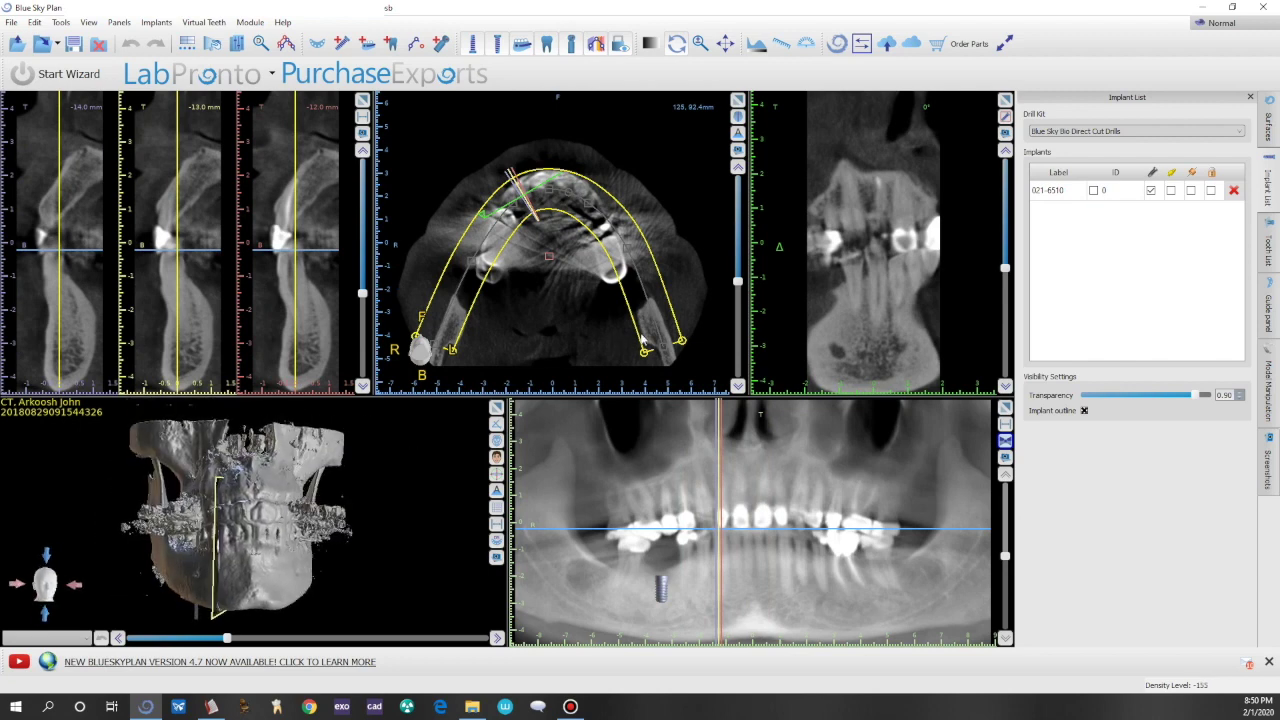
pyautogui.moveTo(1006, 271)
pyautogui.mouseDown()
pyautogui.moveTo(1010, 220)
pyautogui.moveTo(1012, 283)
pyautogui.mouseUp()
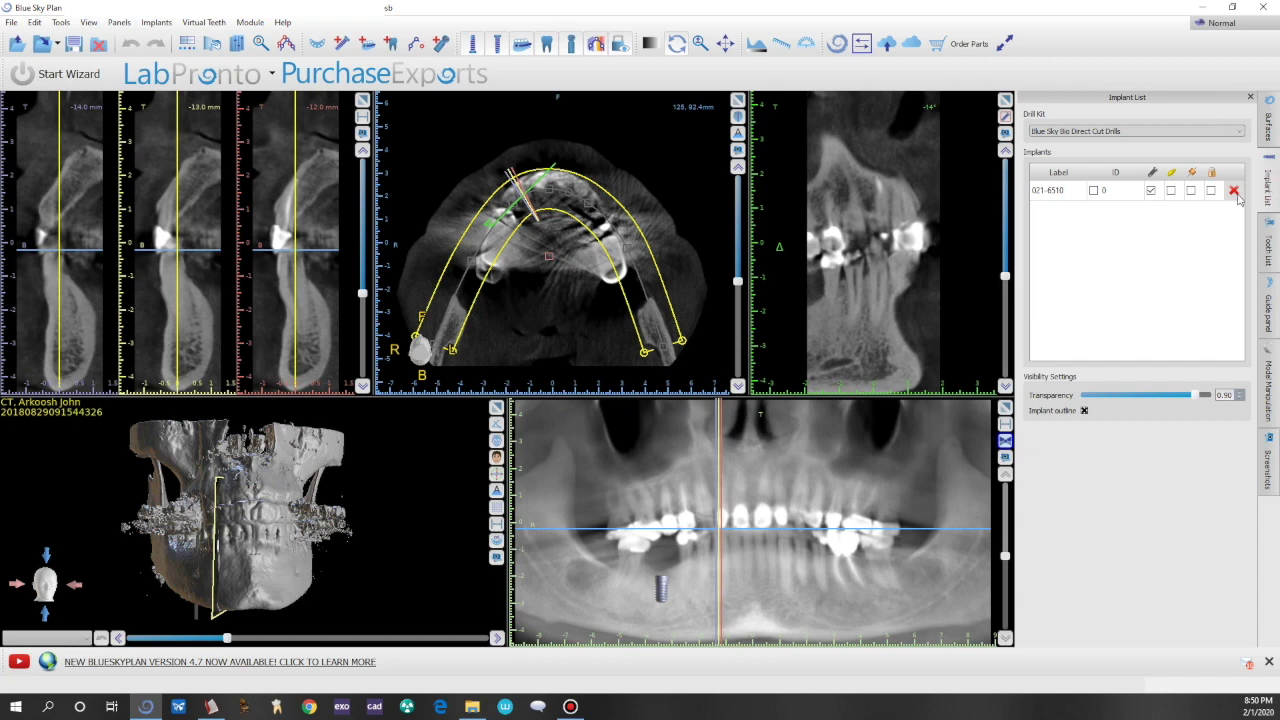
pyautogui.click(1235, 195)
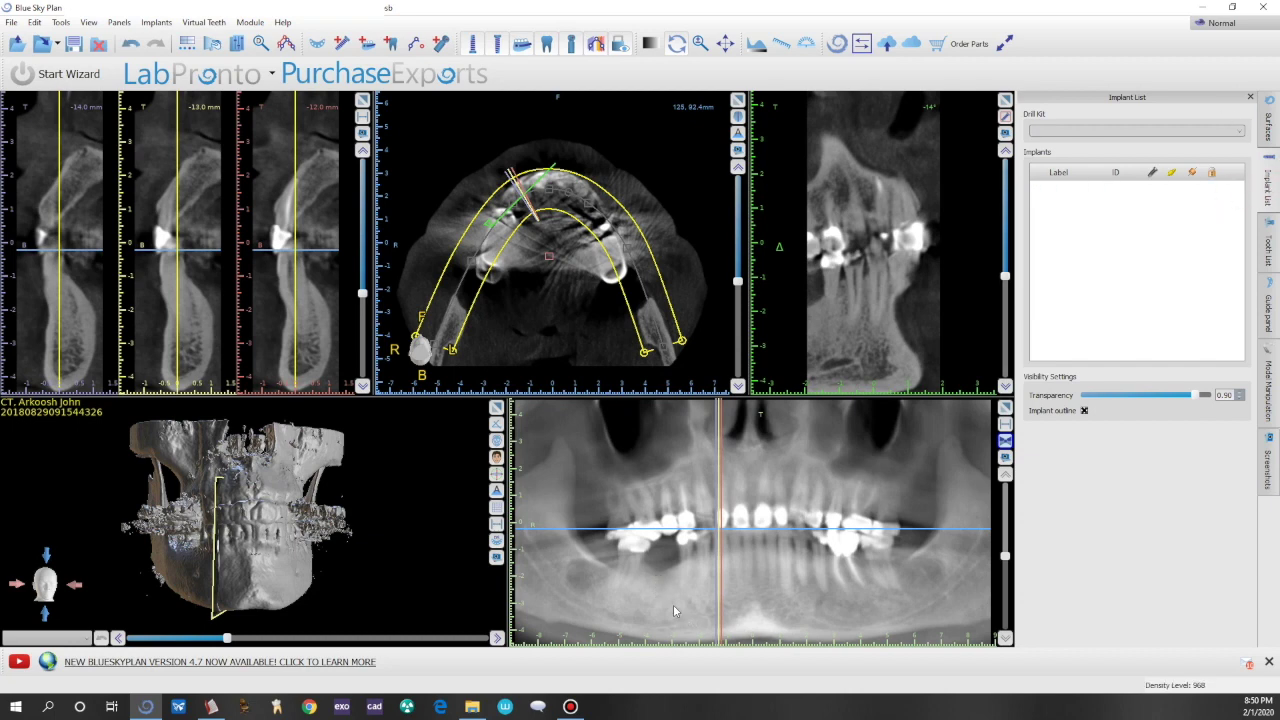
# Refine the panoramic curve on the axial slice by shifting it slightly and adjusting its band at the ends so it follows the teeth.
pyautogui.doubleClick(662, 537)
pyautogui.doubleClick(778, 510)
pyautogui.doubleClick(897, 545)
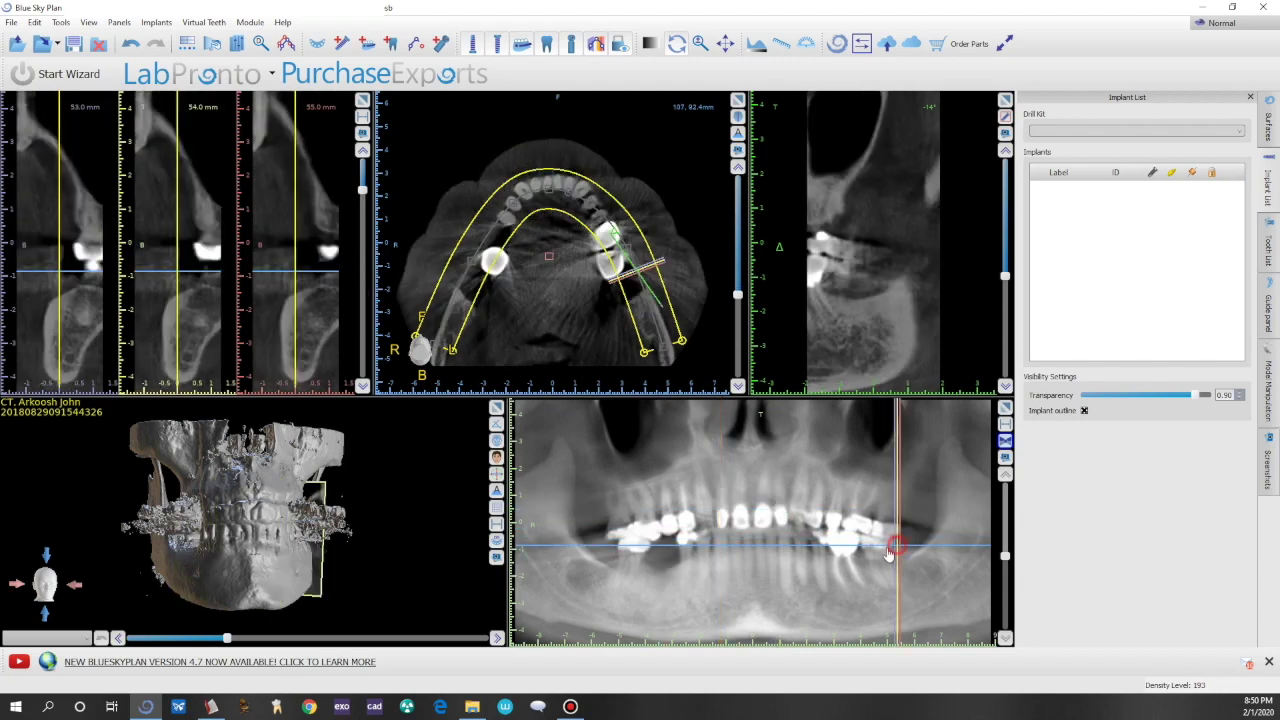
pyautogui.doubleClick(745, 530)
pyautogui.doubleClick(664, 535)
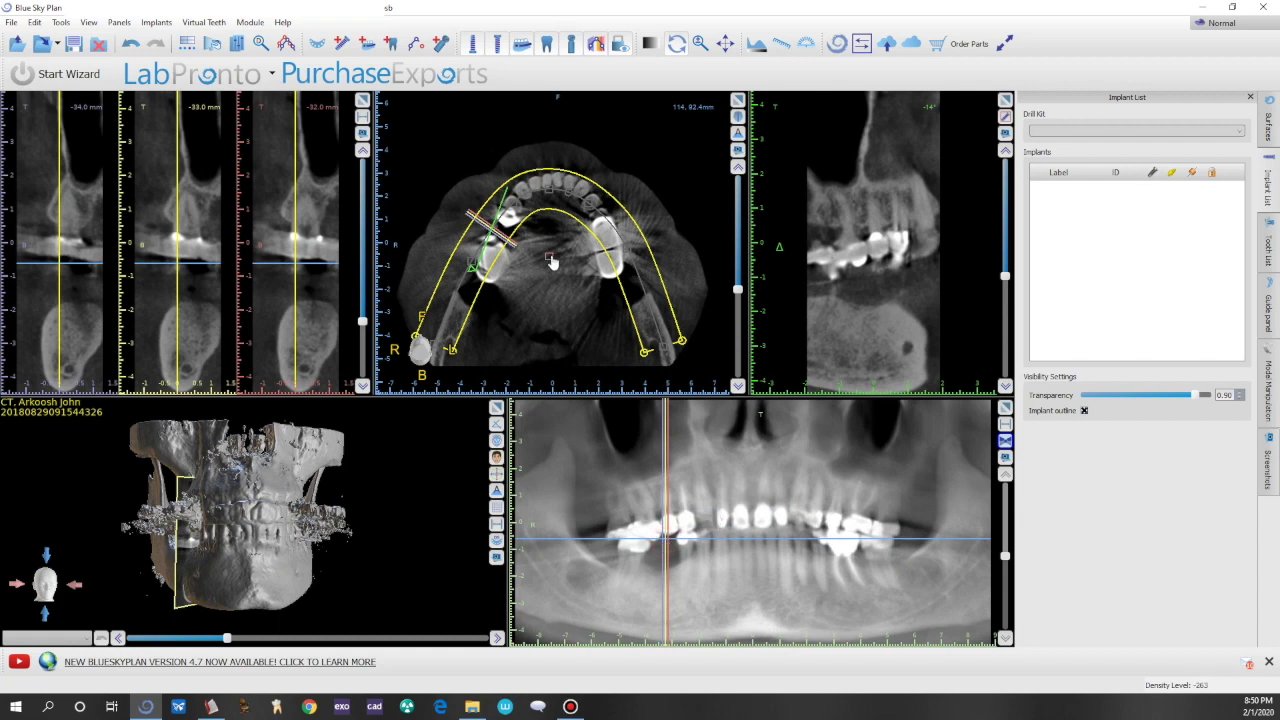
pyautogui.moveTo(552, 263); pyautogui.dragTo(552, 263)
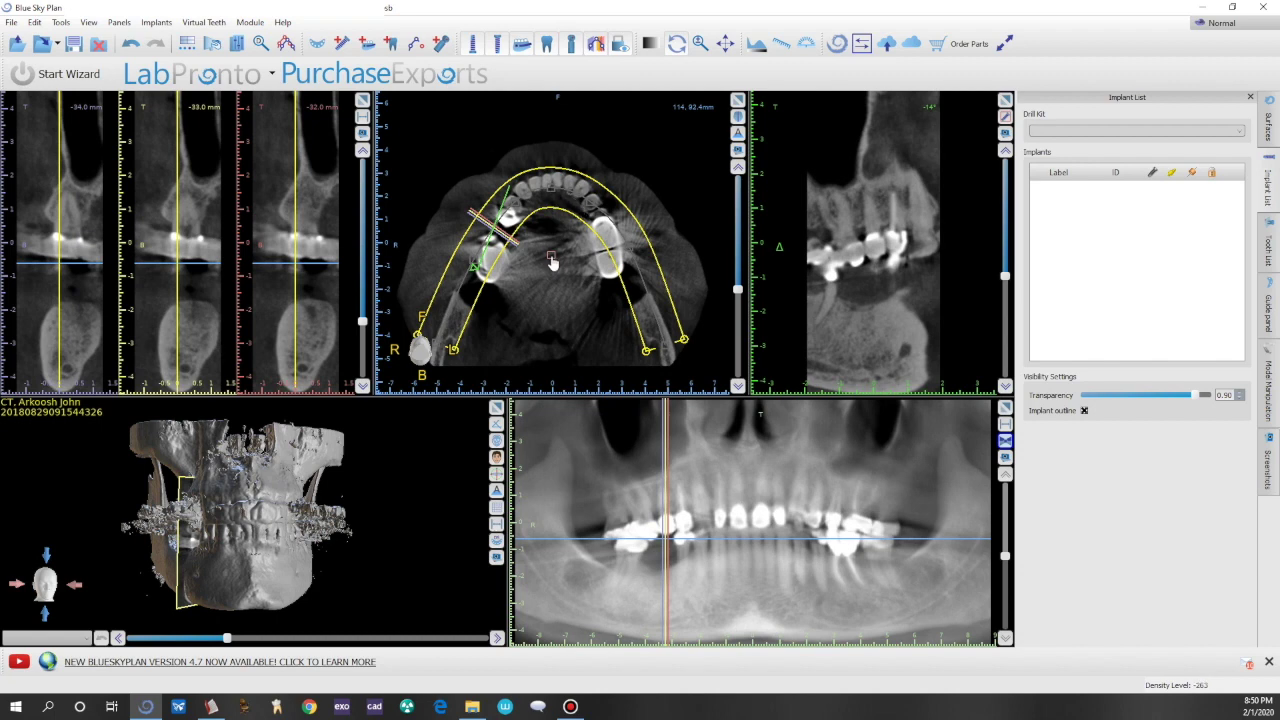
pyautogui.moveTo(455, 355); pyautogui.dragTo(460, 360)
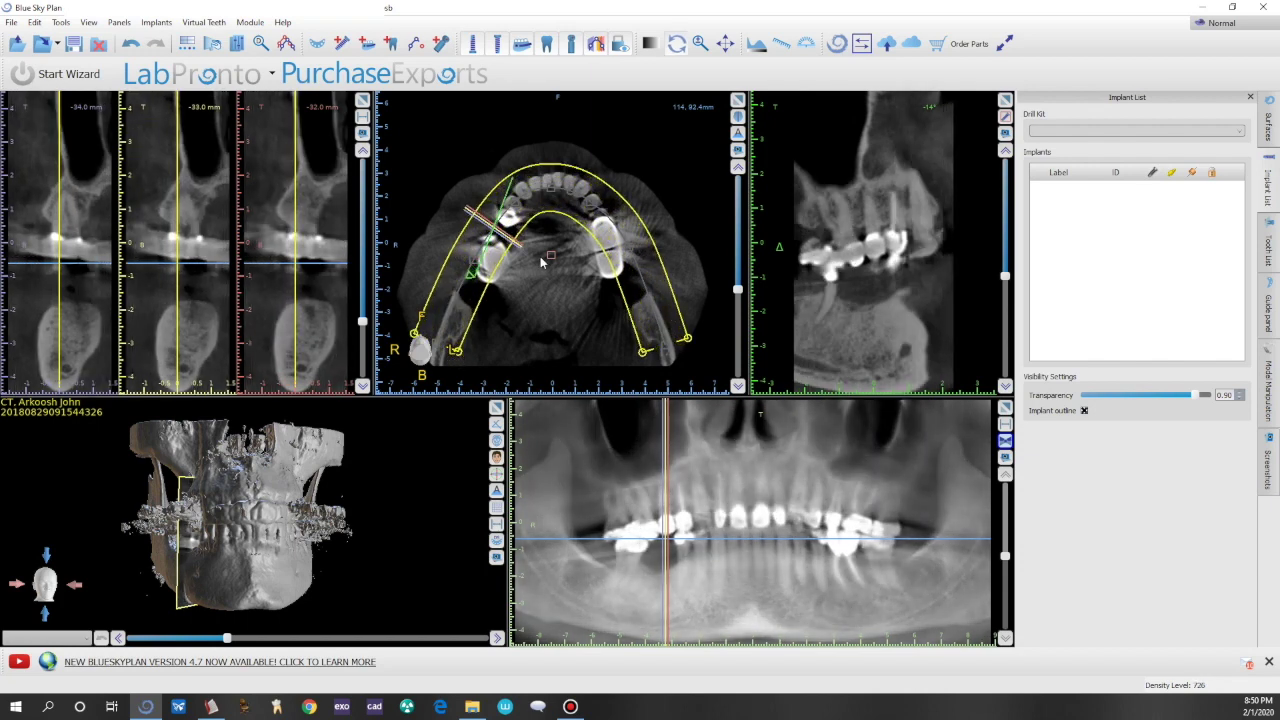
pyautogui.moveTo(548, 256); pyautogui.dragTo(552, 265)
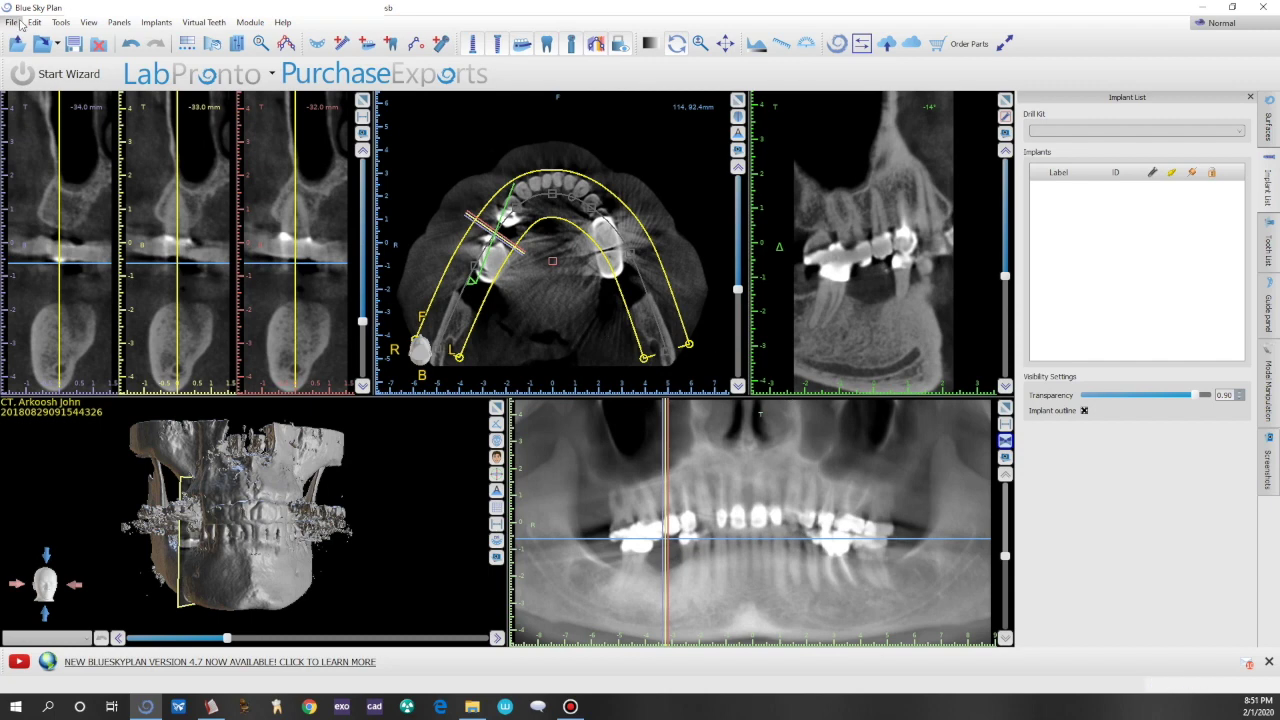
# Import the STL model "trios for lower surgical guide LowerJawScan" and assign it to the mandible.
pyautogui.click(12, 22)
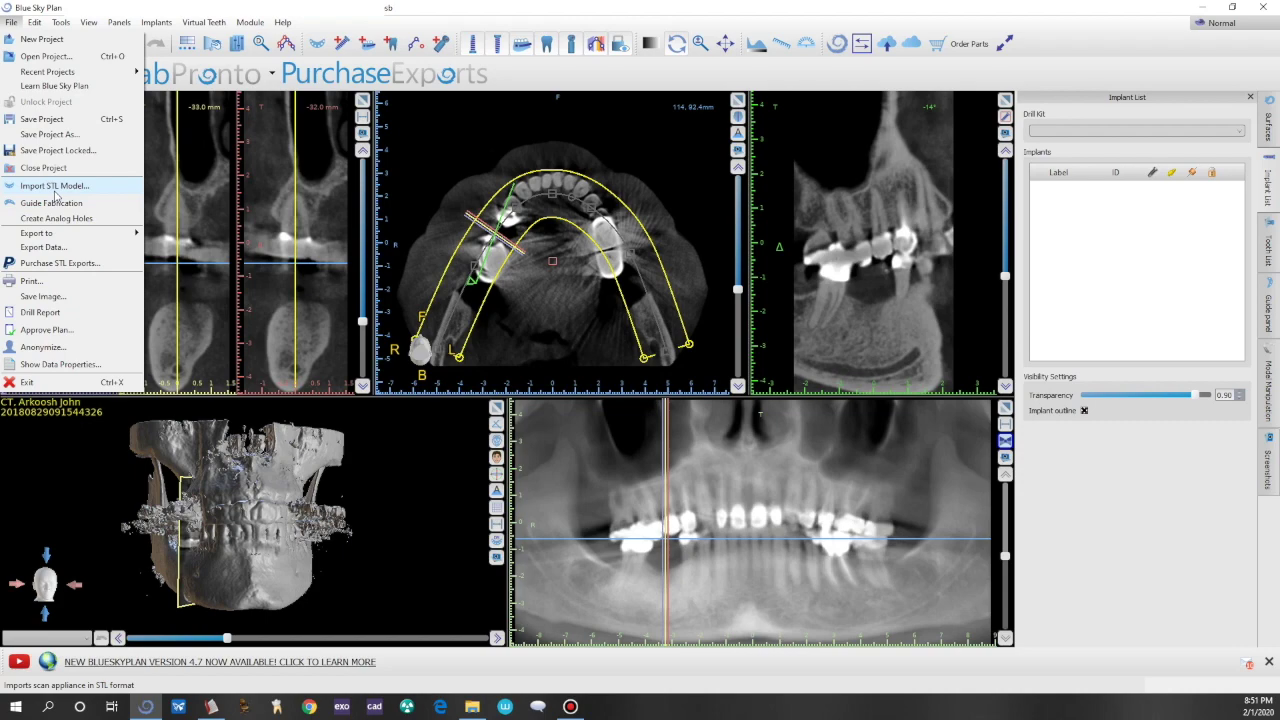
pyautogui.click(57, 189)
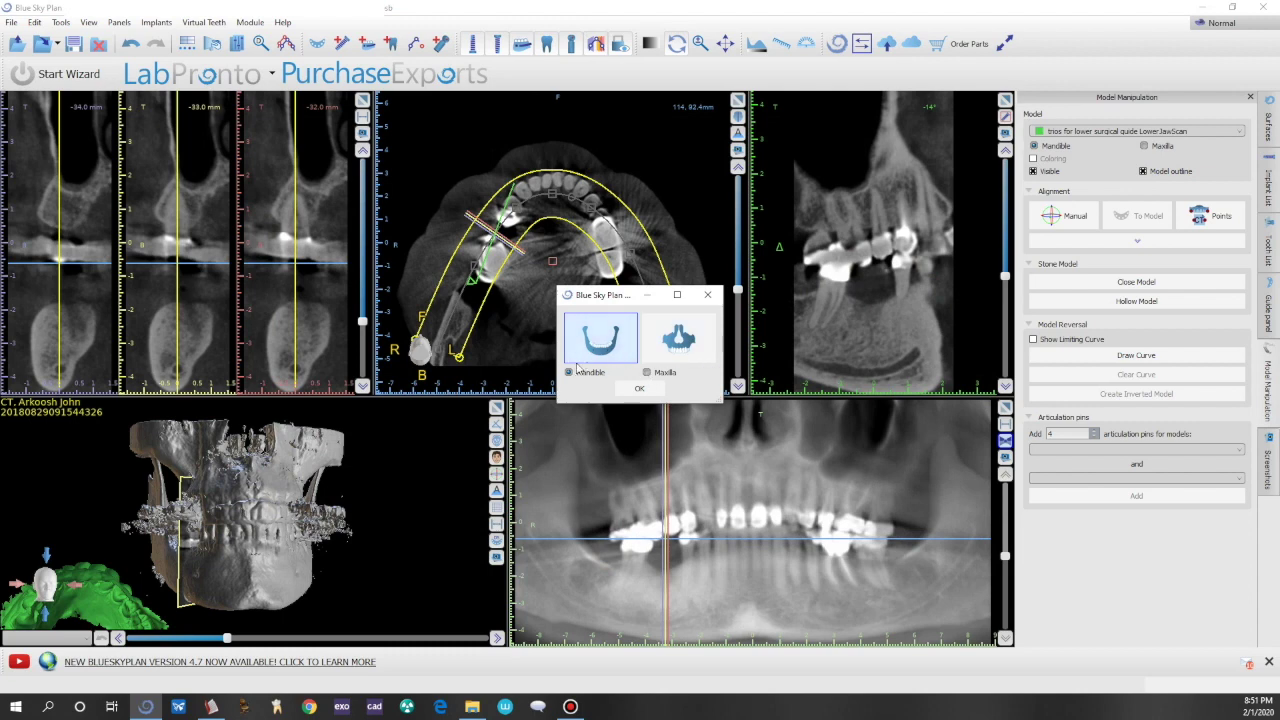
pyautogui.click(646, 372)
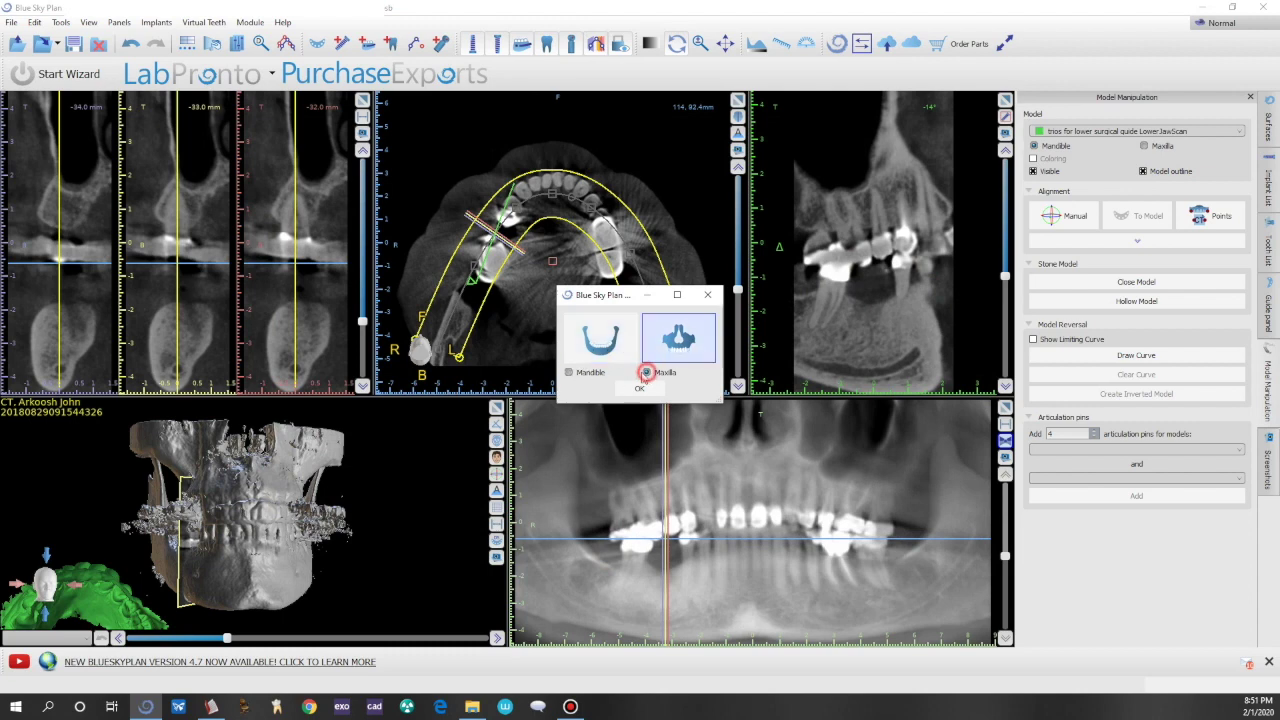
pyautogui.click(569, 373)
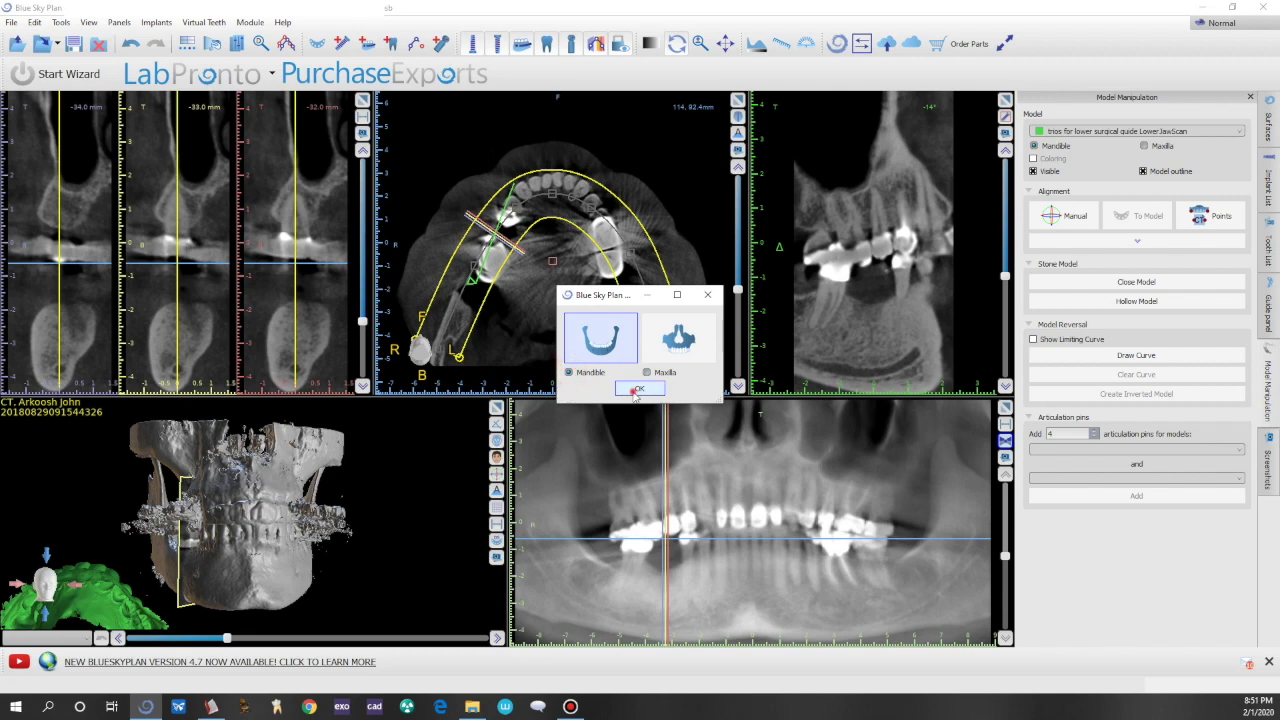
pyautogui.click(634, 391)
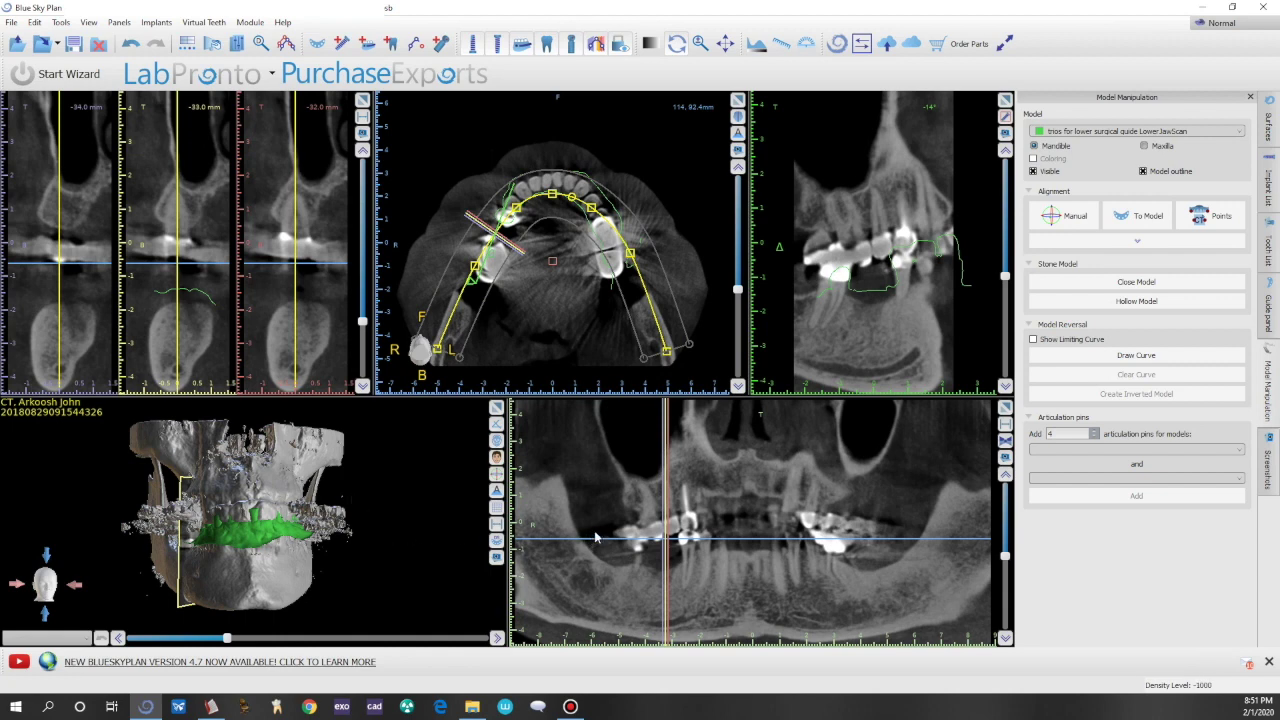
# Switch the panoramic view to the X-ray style projection and move the axial and cross-sectional slices to the anterior teeth.
pyautogui.click(1005, 440)
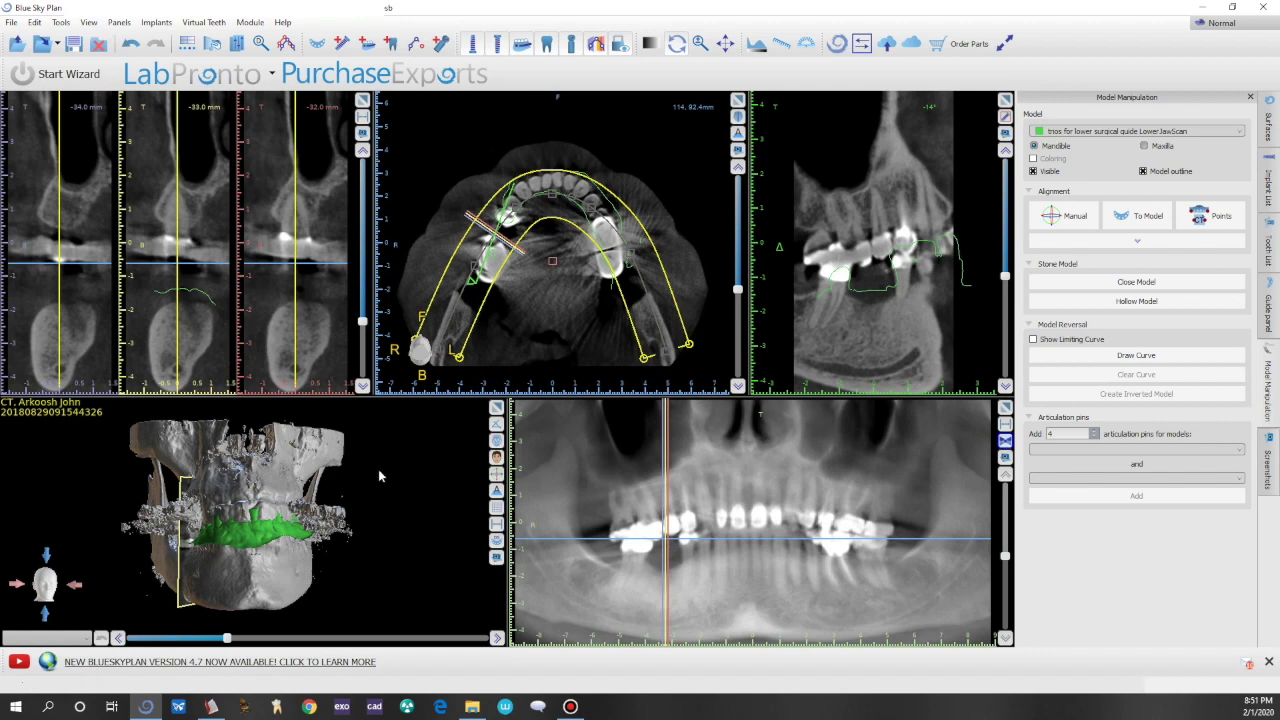
pyautogui.moveTo(738, 289)
pyautogui.mouseDown()
pyautogui.moveTo(737, 267)
pyautogui.moveTo(737, 284)
pyautogui.mouseUp()
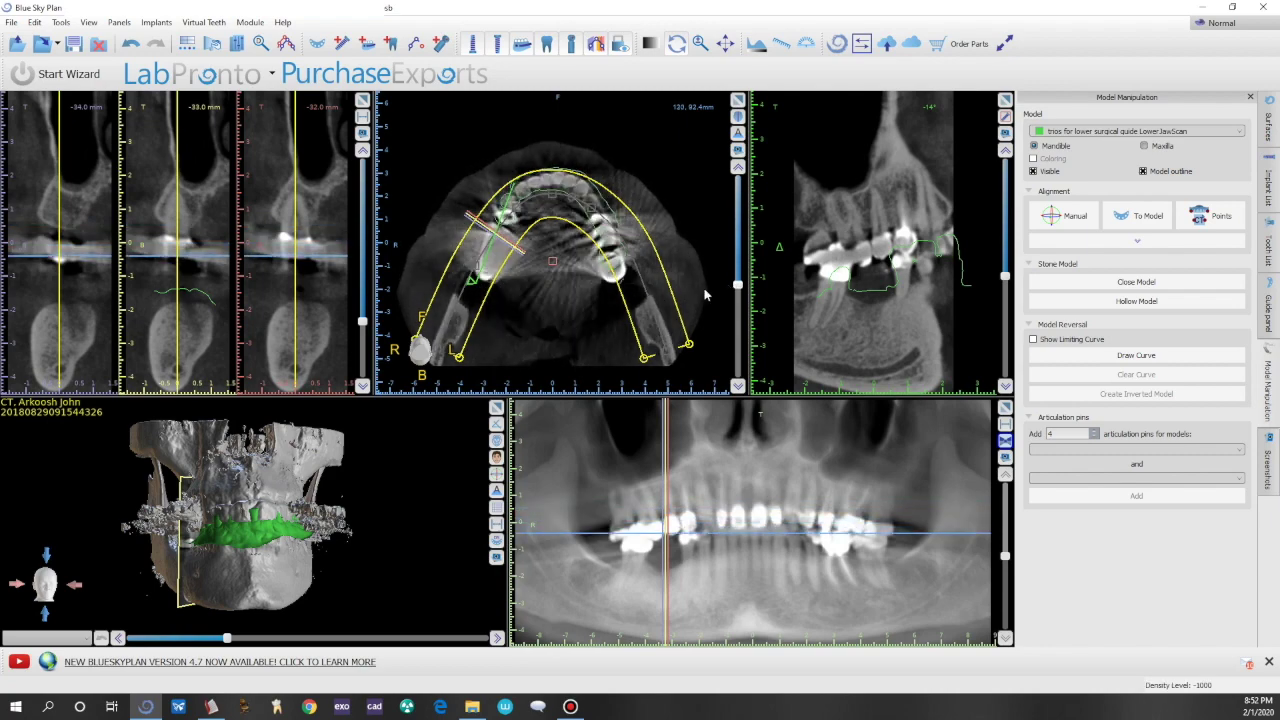
pyautogui.moveTo(362, 322); pyautogui.dragTo(369, 290)
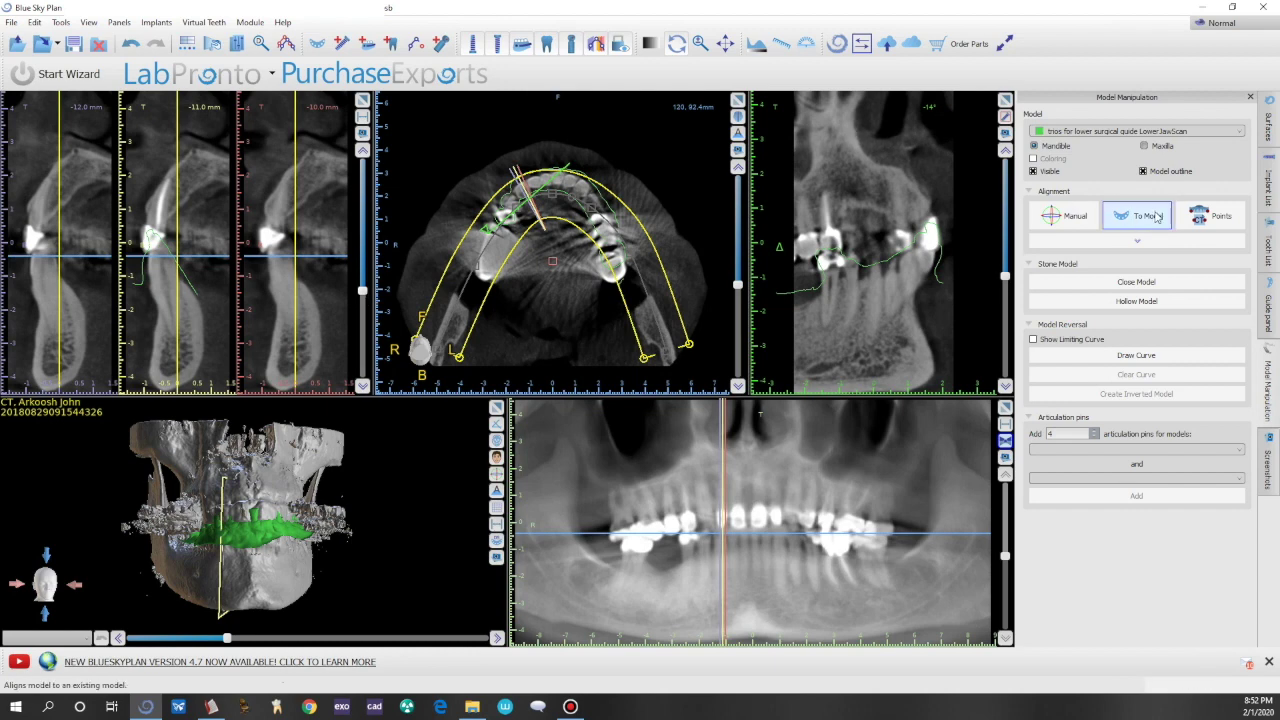
# Start point-based alignment of the lower jaw scan and mark three points on the lower right teeth of the surface model.
pyautogui.click(1207, 215)
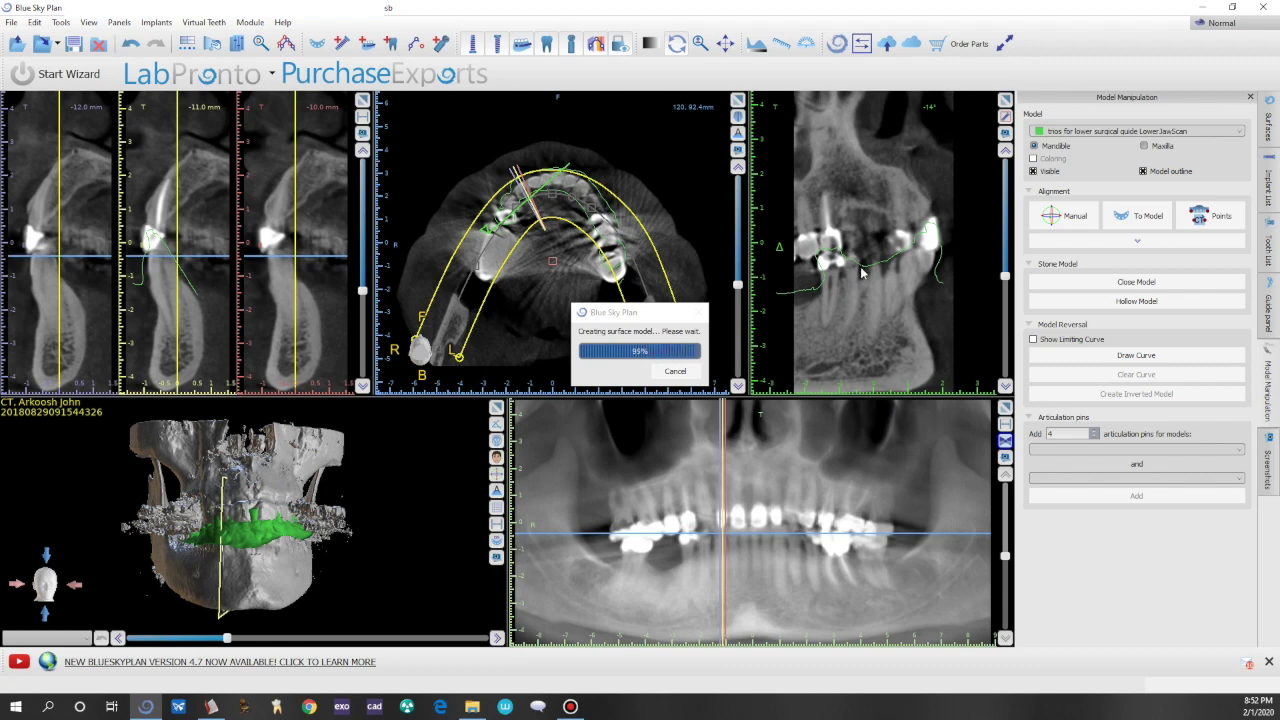
pyautogui.click(1192, 214)
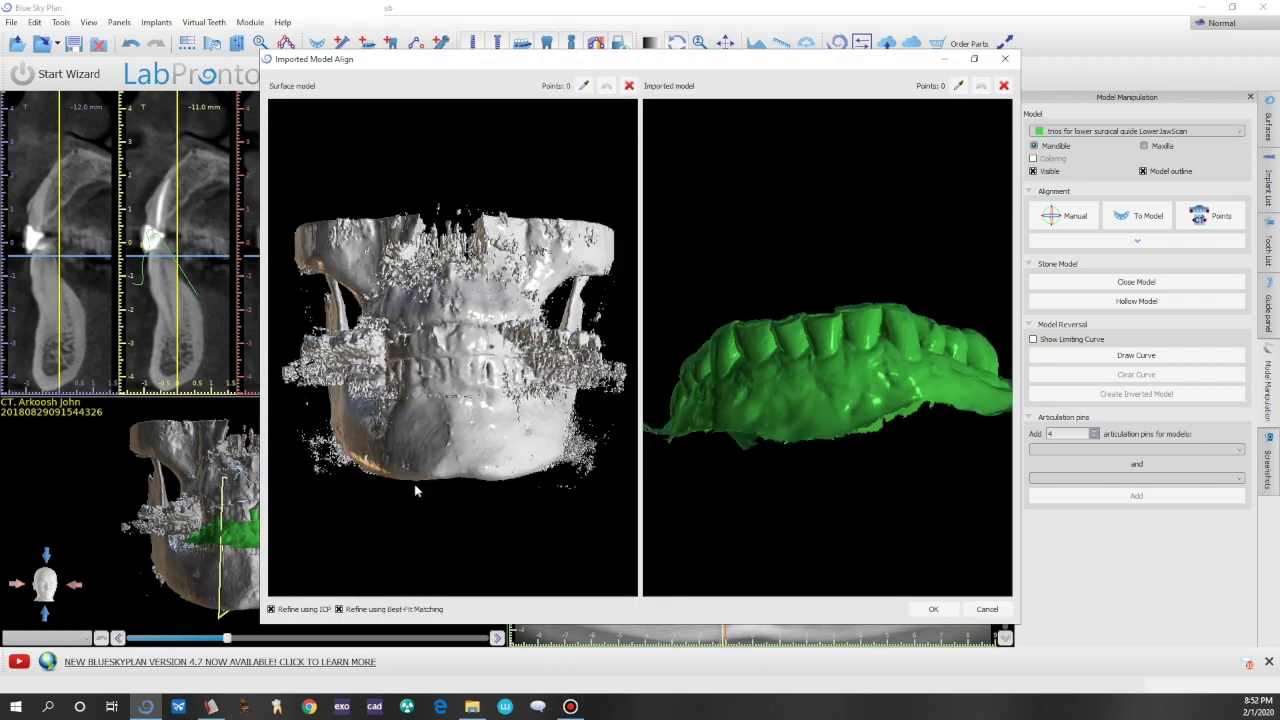
pyautogui.moveTo(453, 403); pyautogui.dragTo(478, 320)
pyautogui.moveTo(723, 360)
pyautogui.mouseDown()
pyautogui.moveTo(853, 373)
pyautogui.moveTo(719, 392)
pyautogui.moveTo(735, 350)
pyautogui.moveTo(728, 361)
pyautogui.mouseUp()
pyautogui.press('space')
pyautogui.click(443, 379)
pyautogui.click(462, 379)
pyautogui.click(483, 378)
pyautogui.press('space')
# Mark the three matching points on the right-side teeth of the imported green model.
pyautogui.moveTo(846, 390)
pyautogui.mouseDown()
pyautogui.moveTo(942, 402)
pyautogui.moveTo(917, 399)
pyautogui.mouseUp()
pyautogui.press('space')
pyautogui.click(908, 398)
pyautogui.click(952, 376)
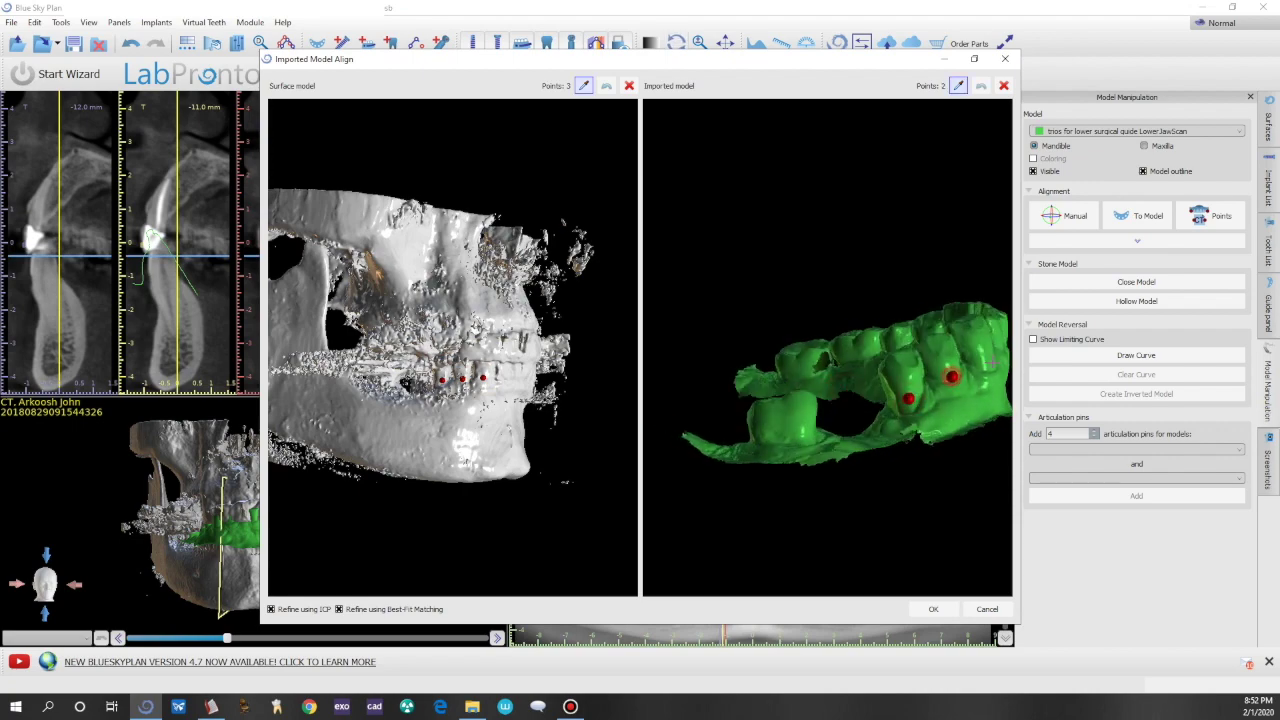
pyautogui.click(985, 365)
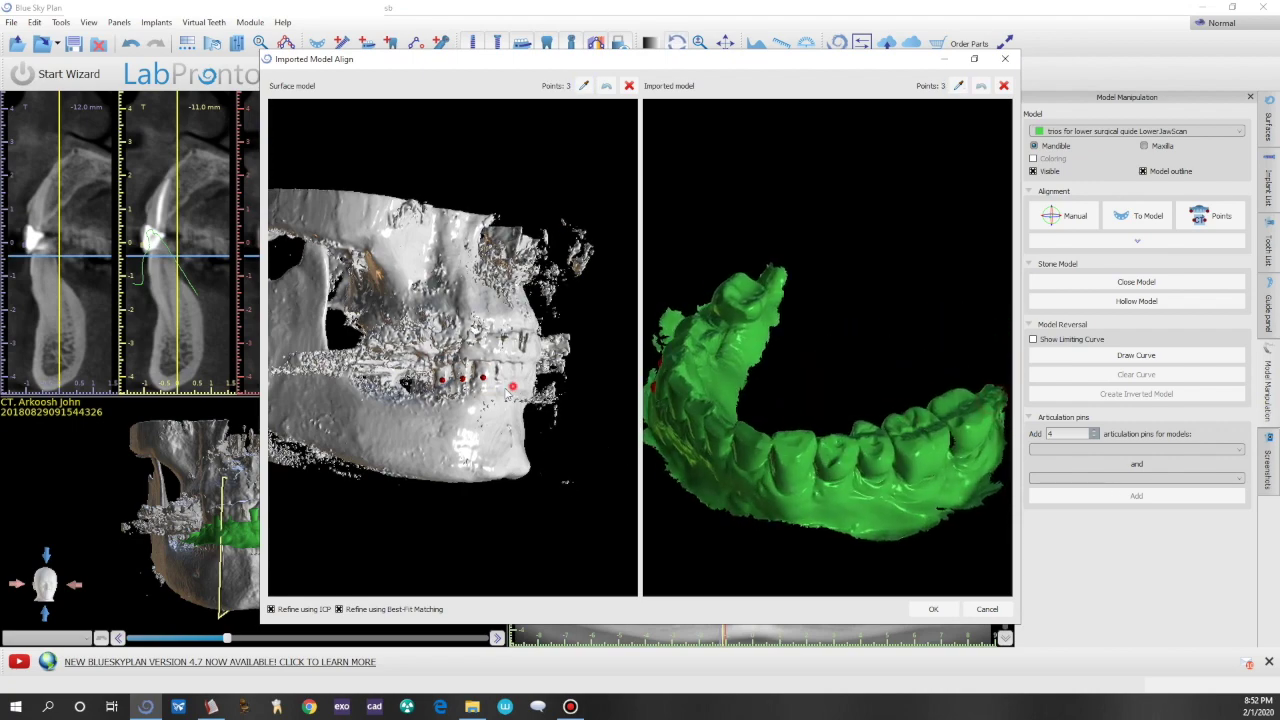
# Add two more matching alignment points on the lower front teeth of both the surface model and the imported model.
pyautogui.moveTo(345, 398); pyautogui.dragTo(467, 352)
pyautogui.press('space')
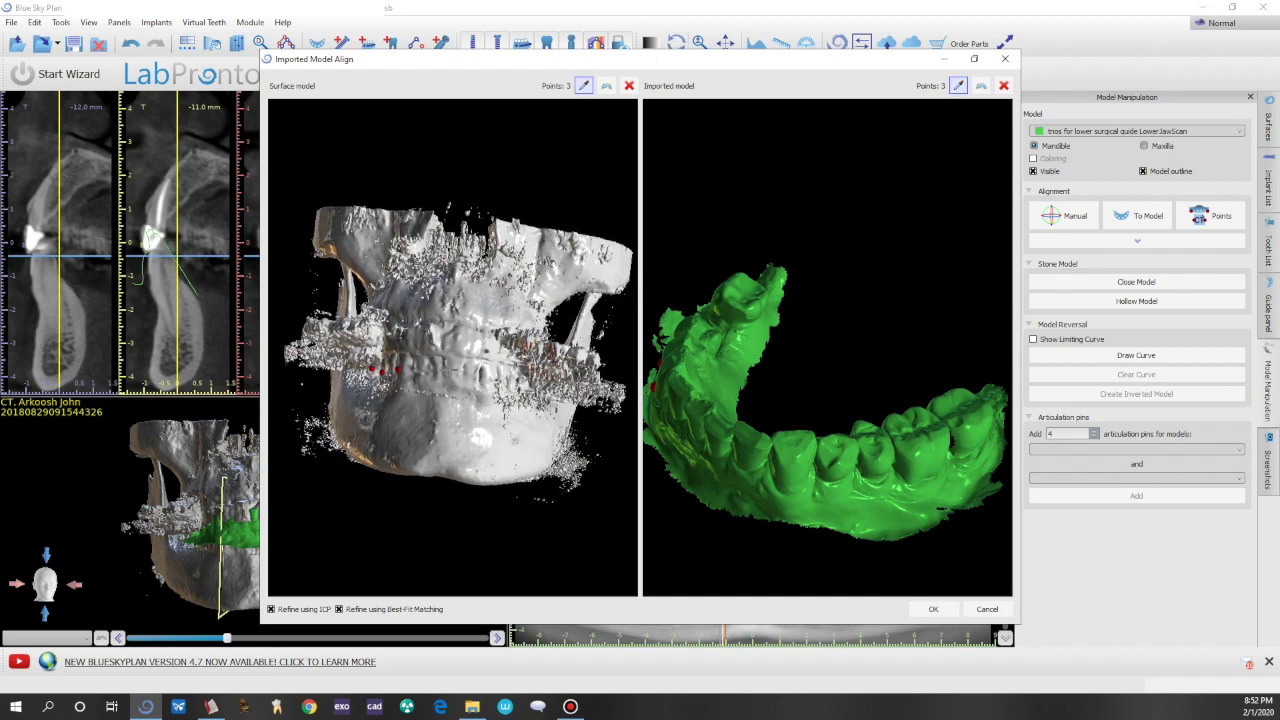
pyautogui.click(452, 371)
pyautogui.click(437, 370)
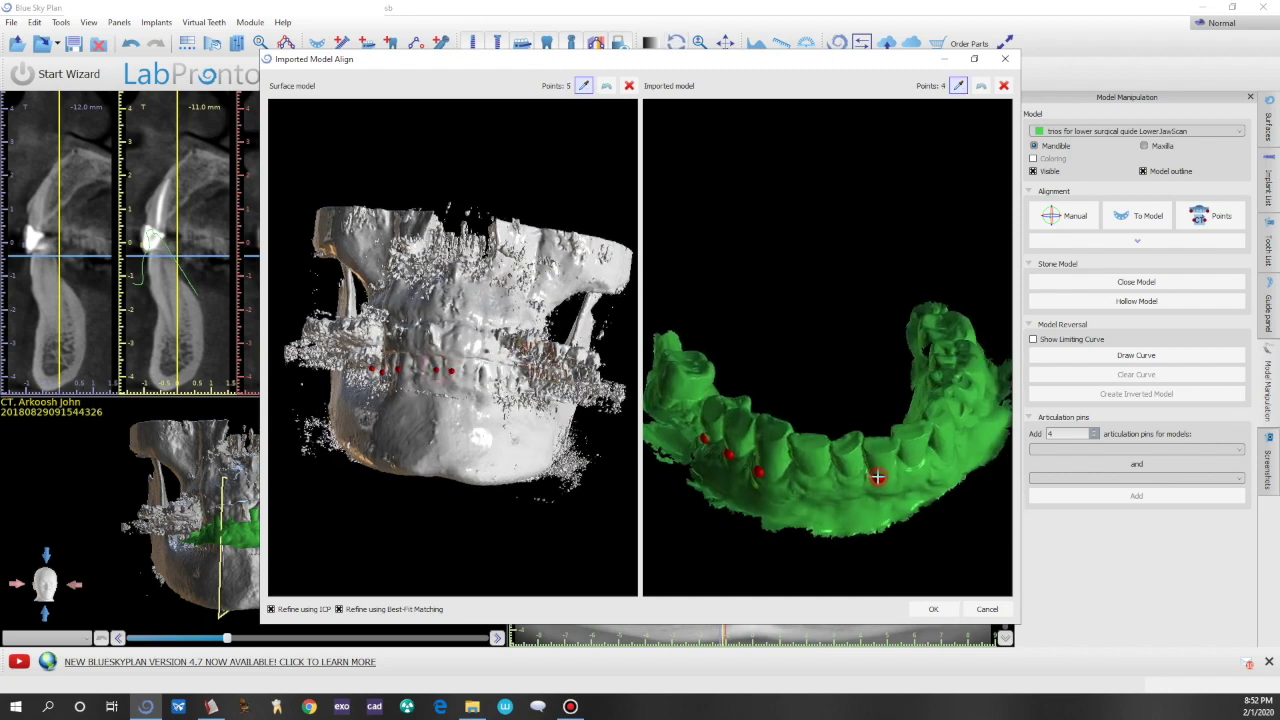
pyautogui.click(851, 474)
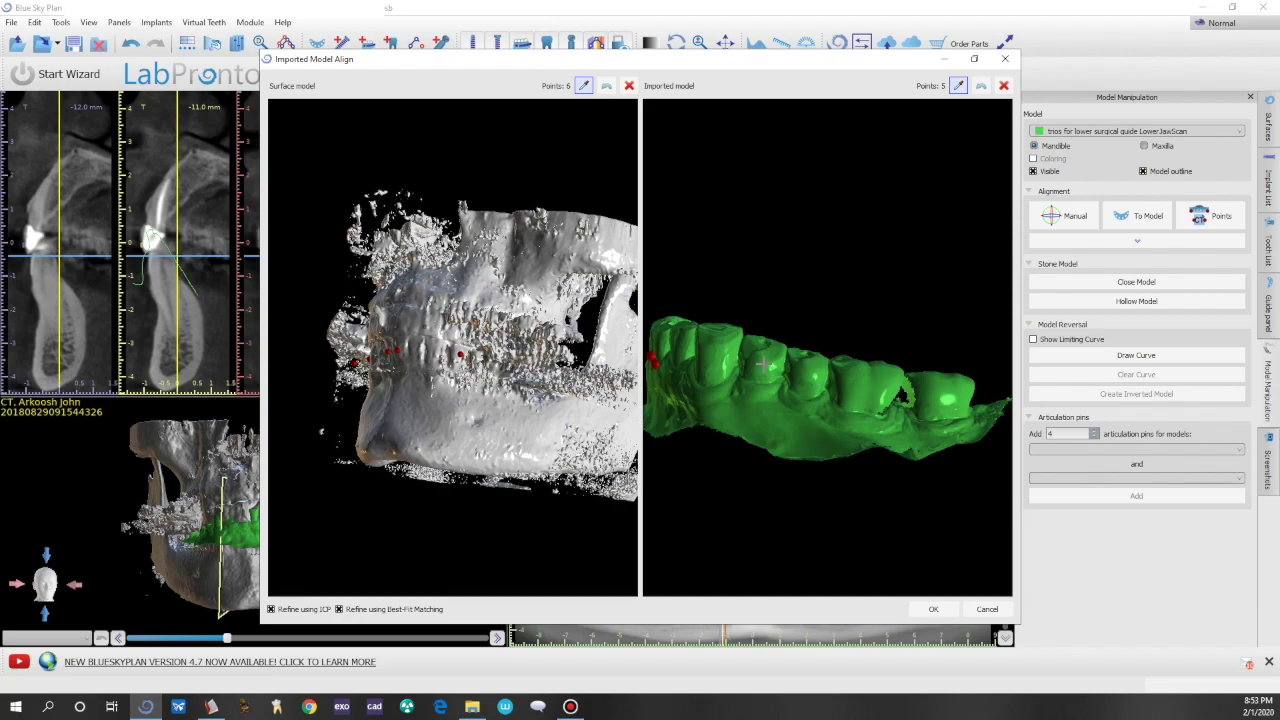
# Complete the point pairs on a left-side tooth and the isolated rear molar, and apply the alignment.
pyautogui.click(764, 365)
pyautogui.moveTo(474, 404); pyautogui.dragTo(600, 435)
pyautogui.press('space')
pyautogui.click(452, 393)
pyautogui.moveTo(890, 415); pyautogui.dragTo(738, 417)
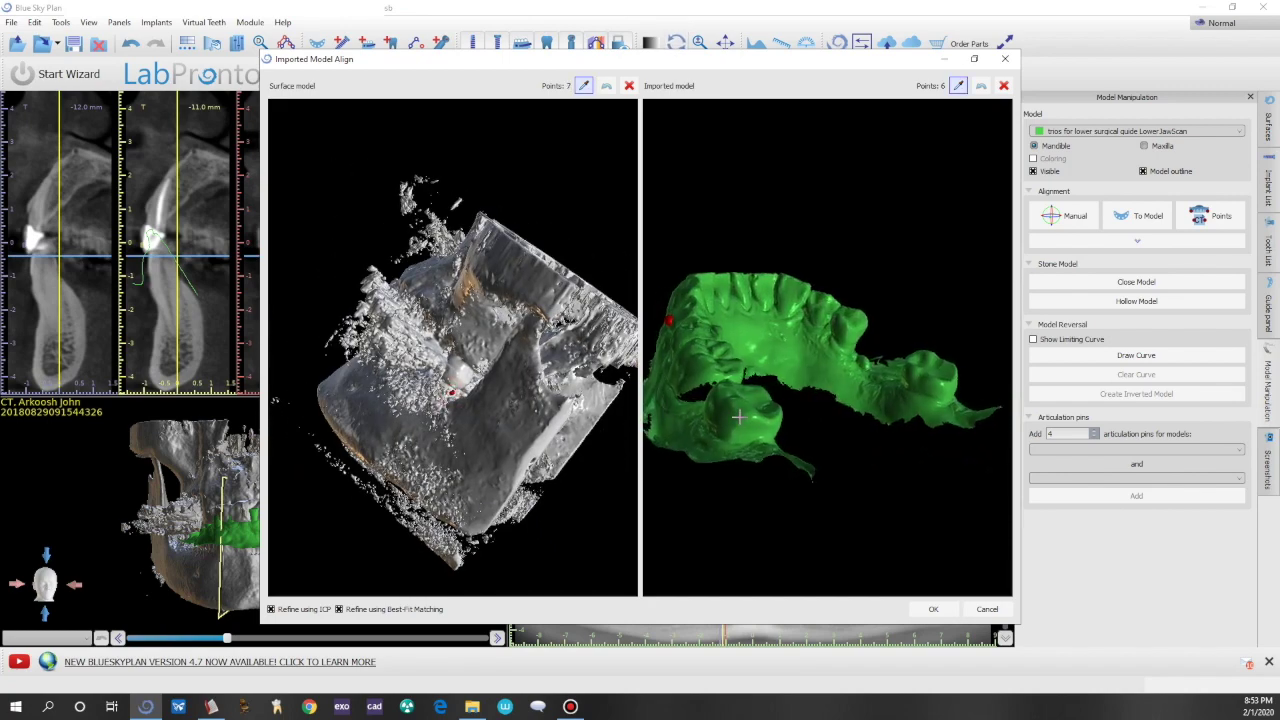
pyautogui.click(758, 427)
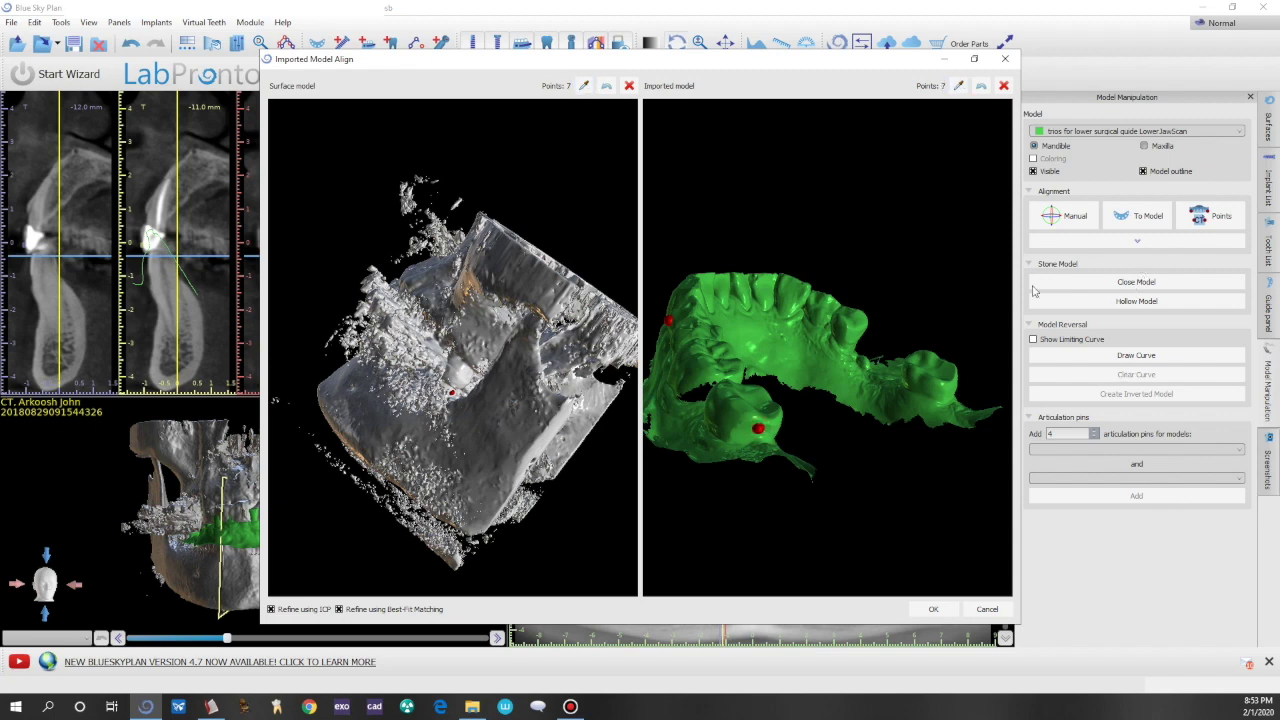
pyautogui.click(945, 610)
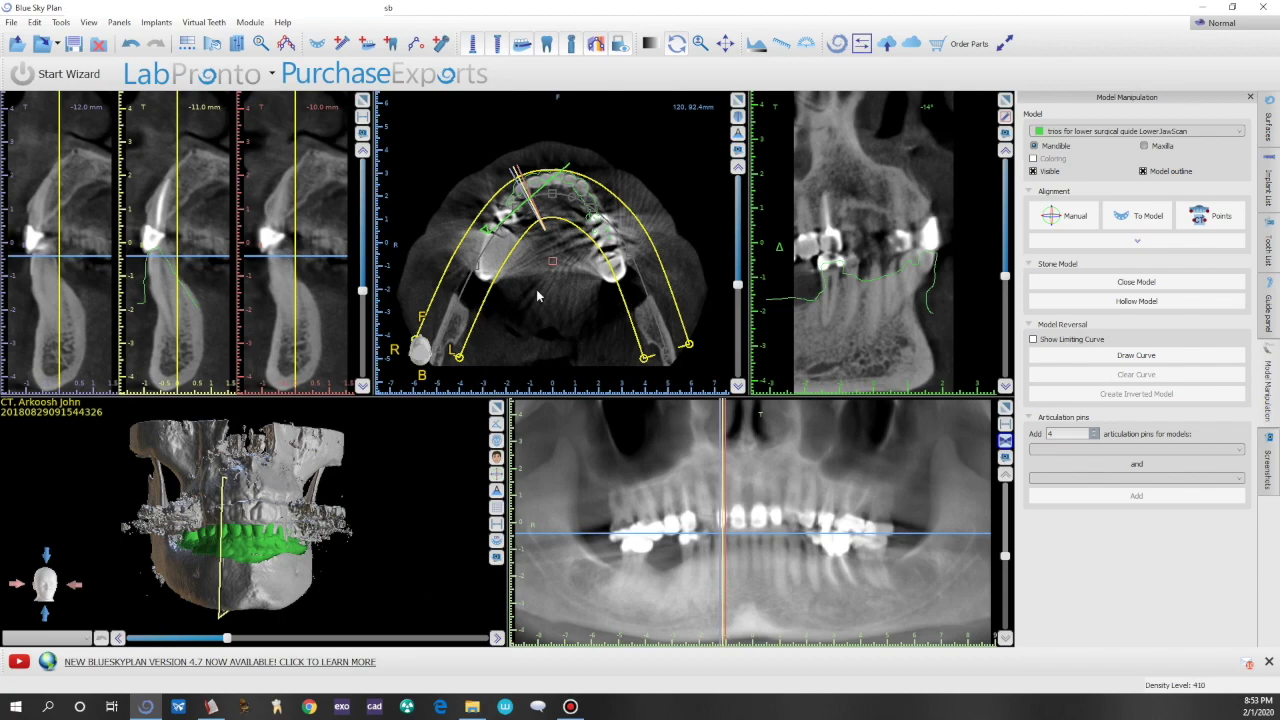
# Manually fine-tune the position and rotation of the lower jaw scan in the enlarged axial view so its outline fits the lower teeth.
pyautogui.click(737, 100)
pyautogui.scroll(-4, 566, 320)
pyautogui.scroll(-5, 566, 320)
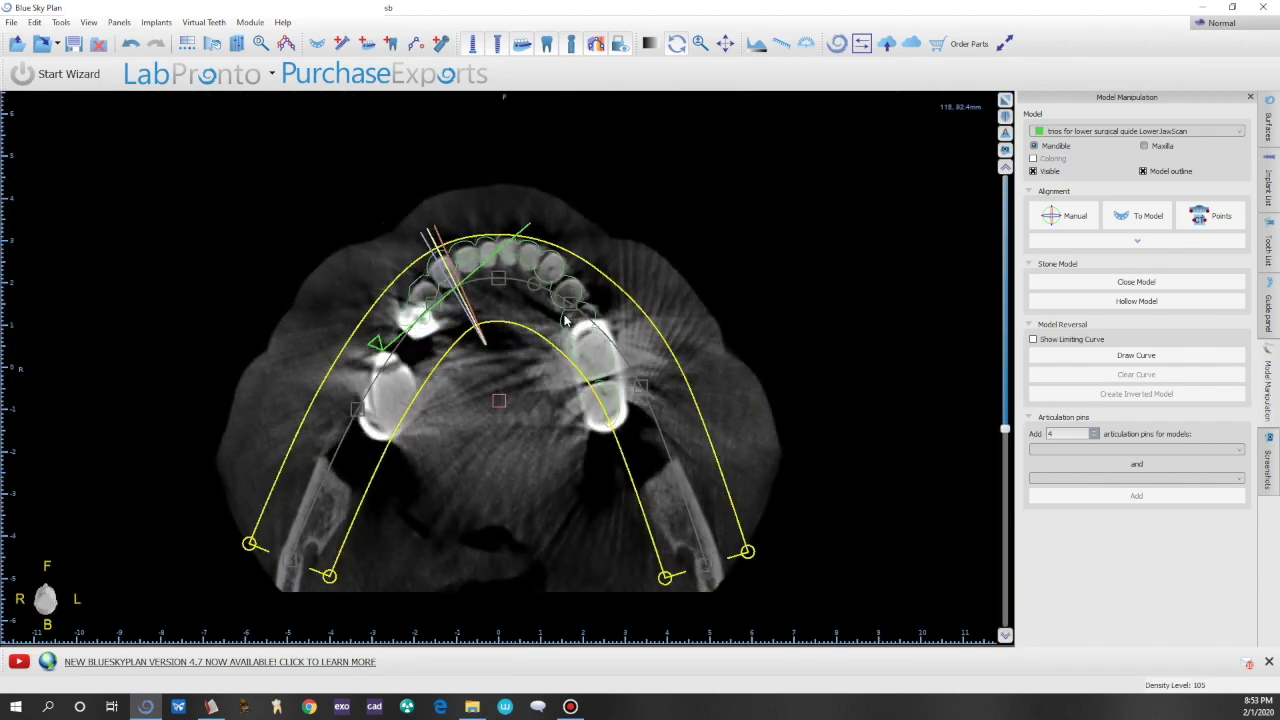
pyautogui.scroll(-6, 566, 320)
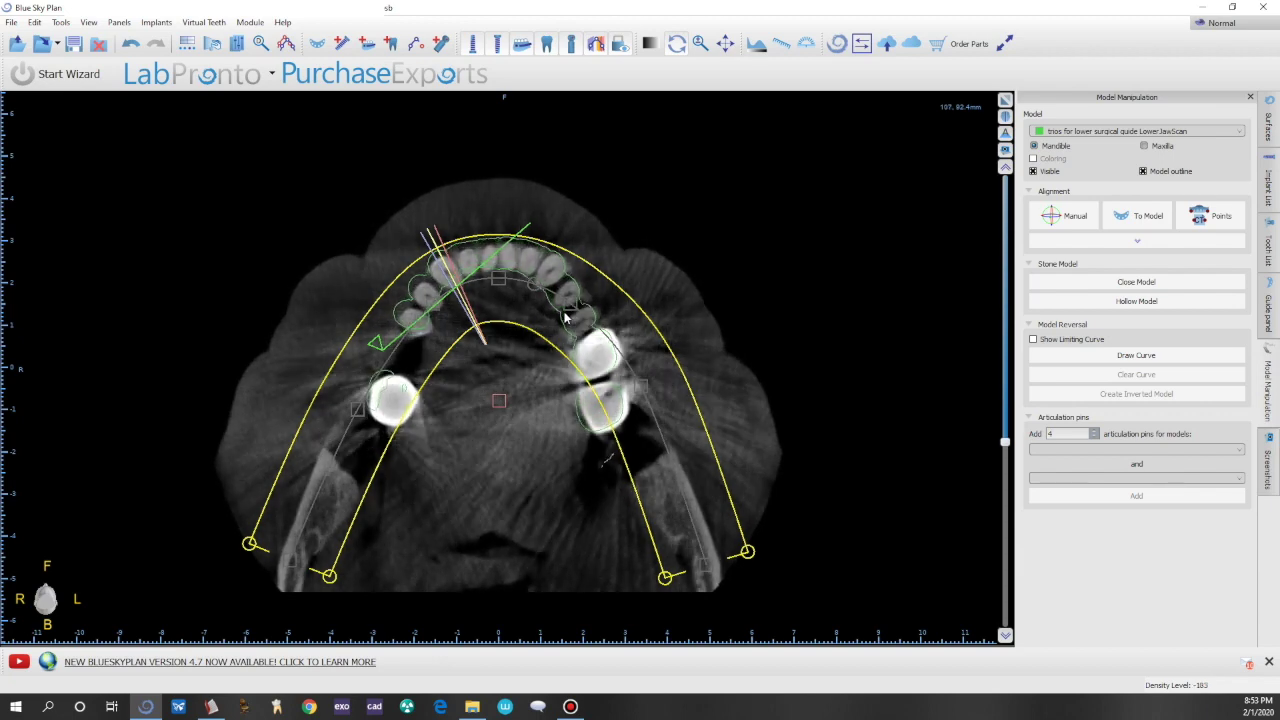
pyautogui.scroll(8, 566, 317)
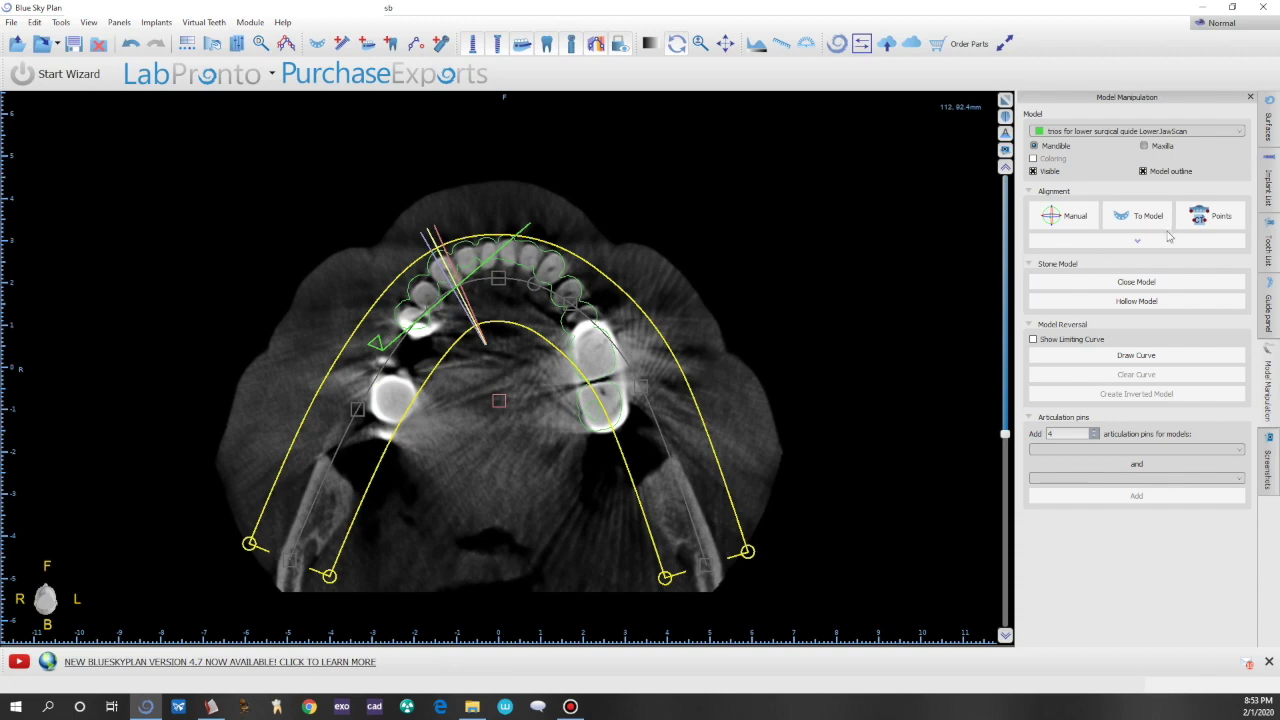
pyautogui.click(1080, 226)
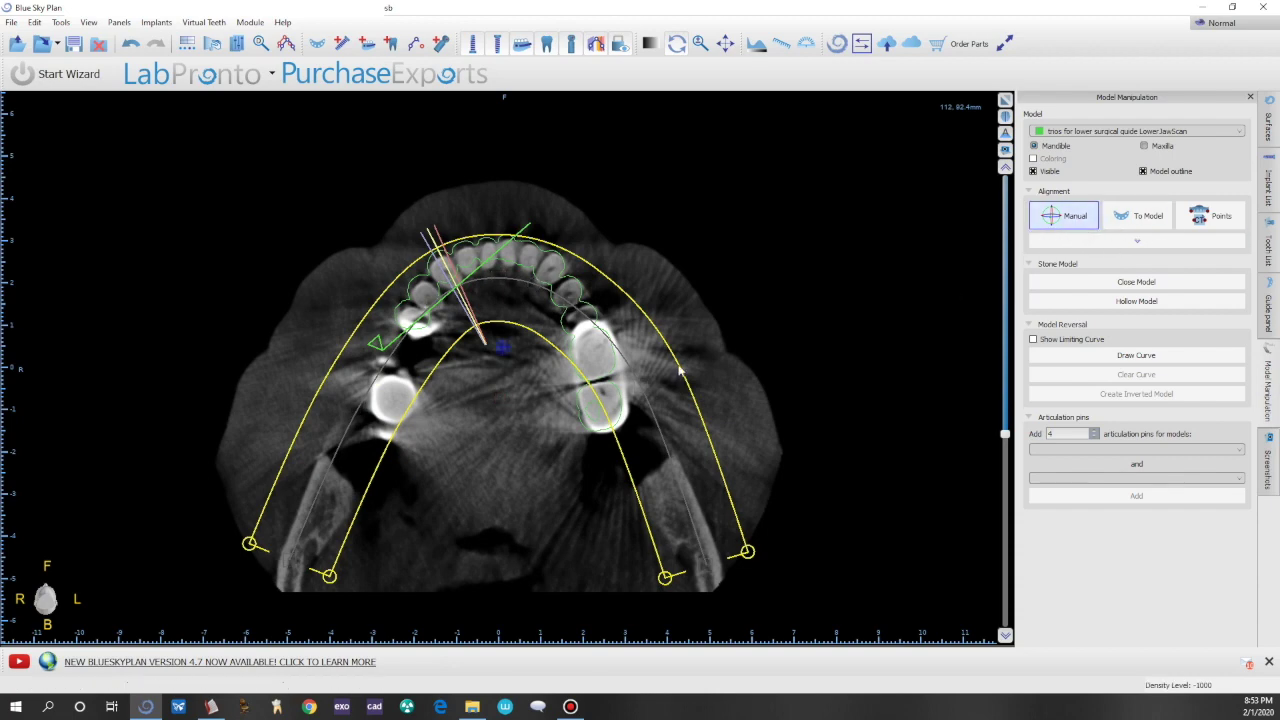
pyautogui.moveTo(501, 352); pyautogui.dragTo(504, 354)
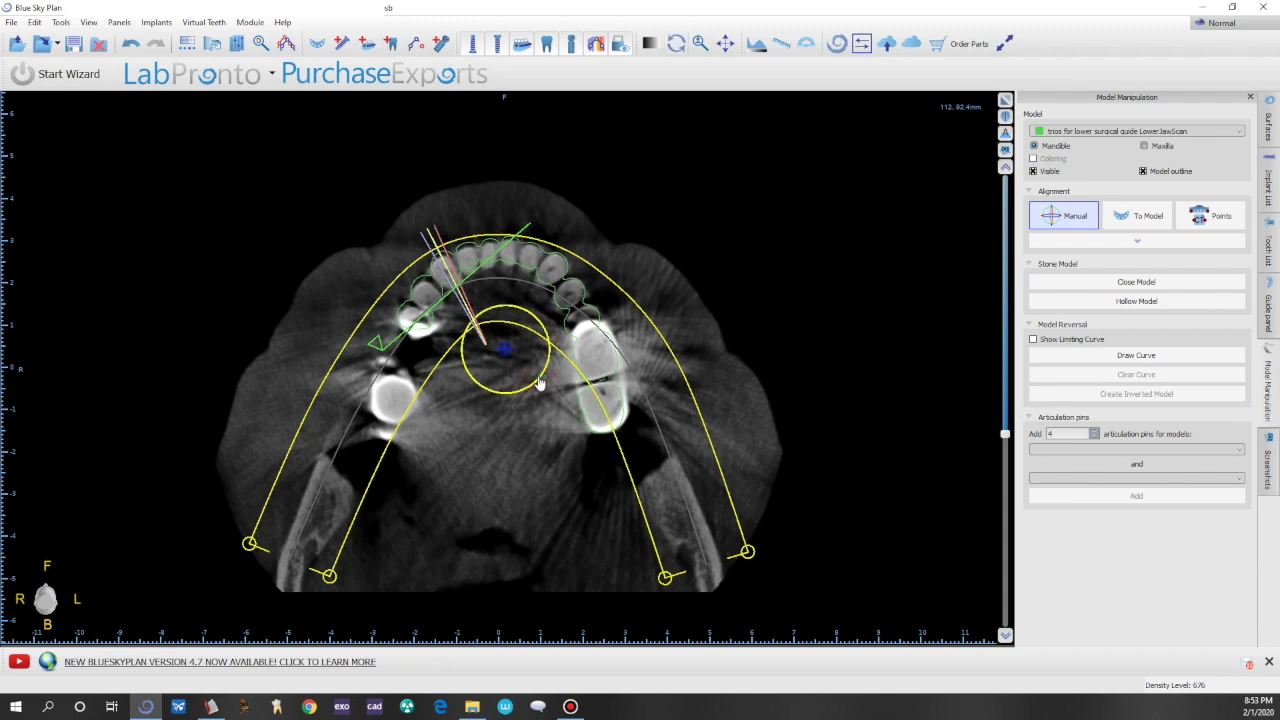
pyautogui.moveTo(540, 383); pyautogui.dragTo(509, 357)
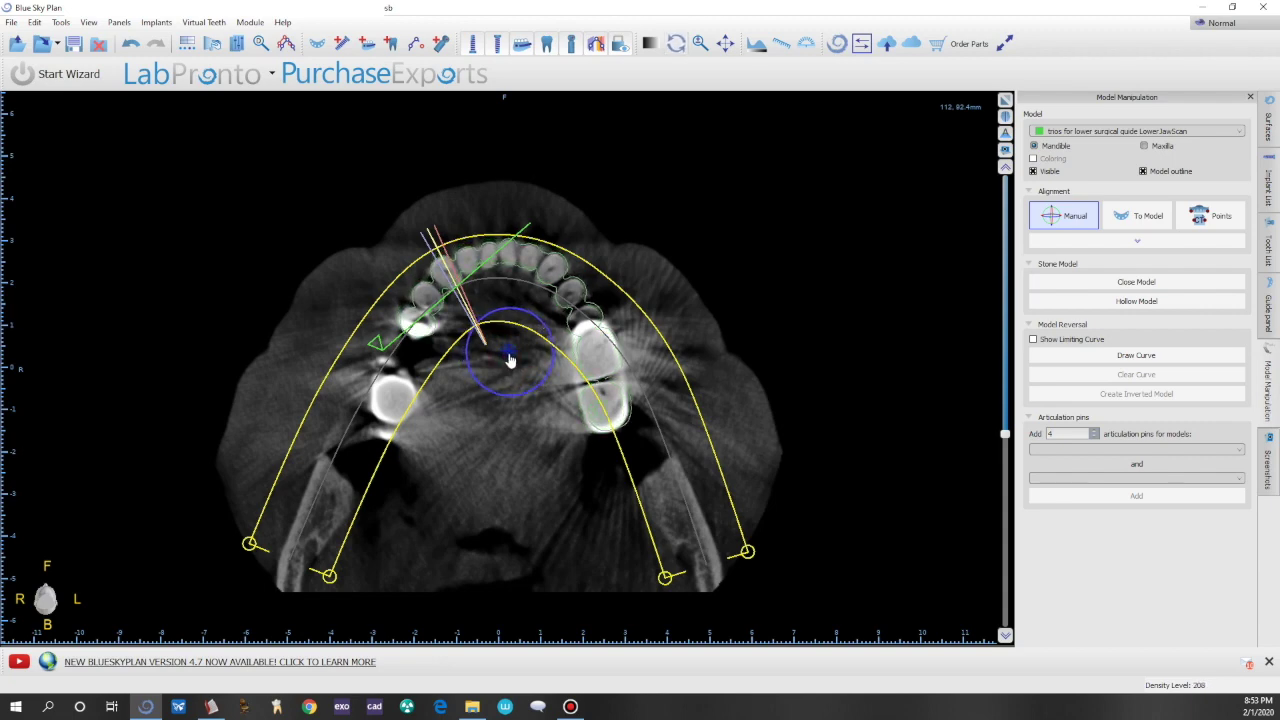
pyautogui.moveTo(510, 358); pyautogui.dragTo(508, 361)
pyautogui.moveTo(508, 360); pyautogui.dragTo(508, 358)
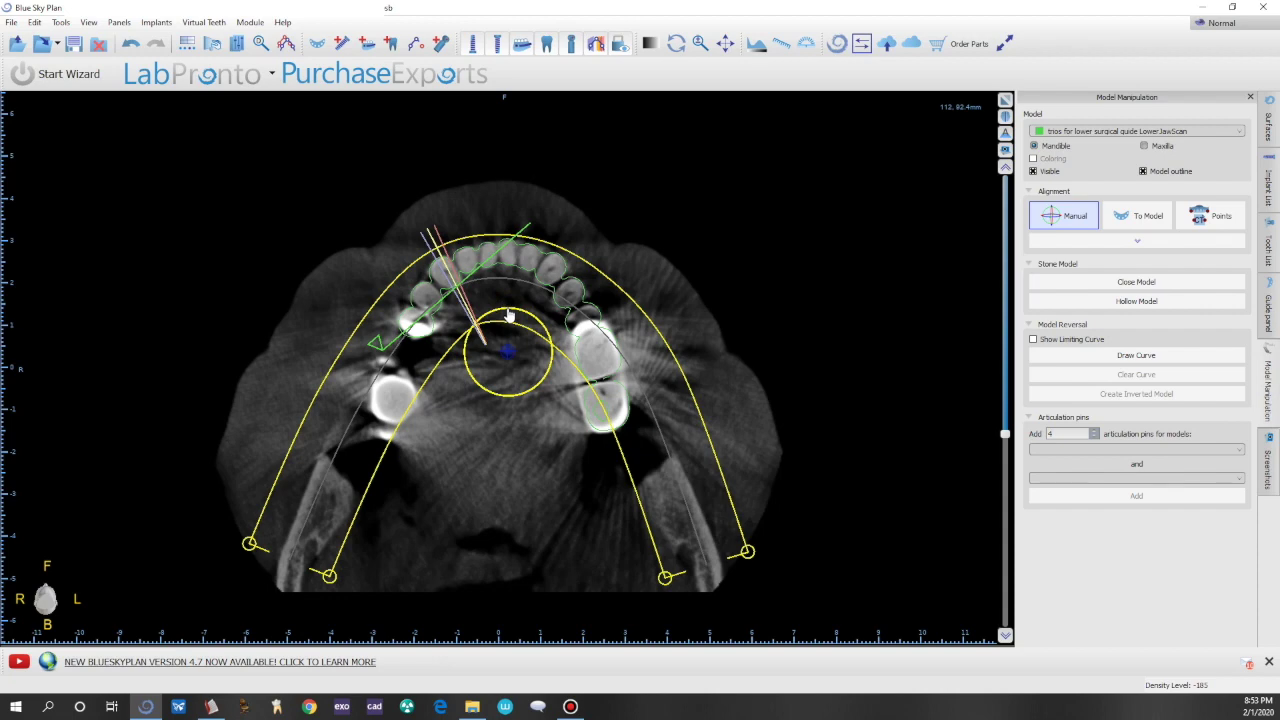
pyautogui.moveTo(509, 315); pyautogui.dragTo(508, 317)
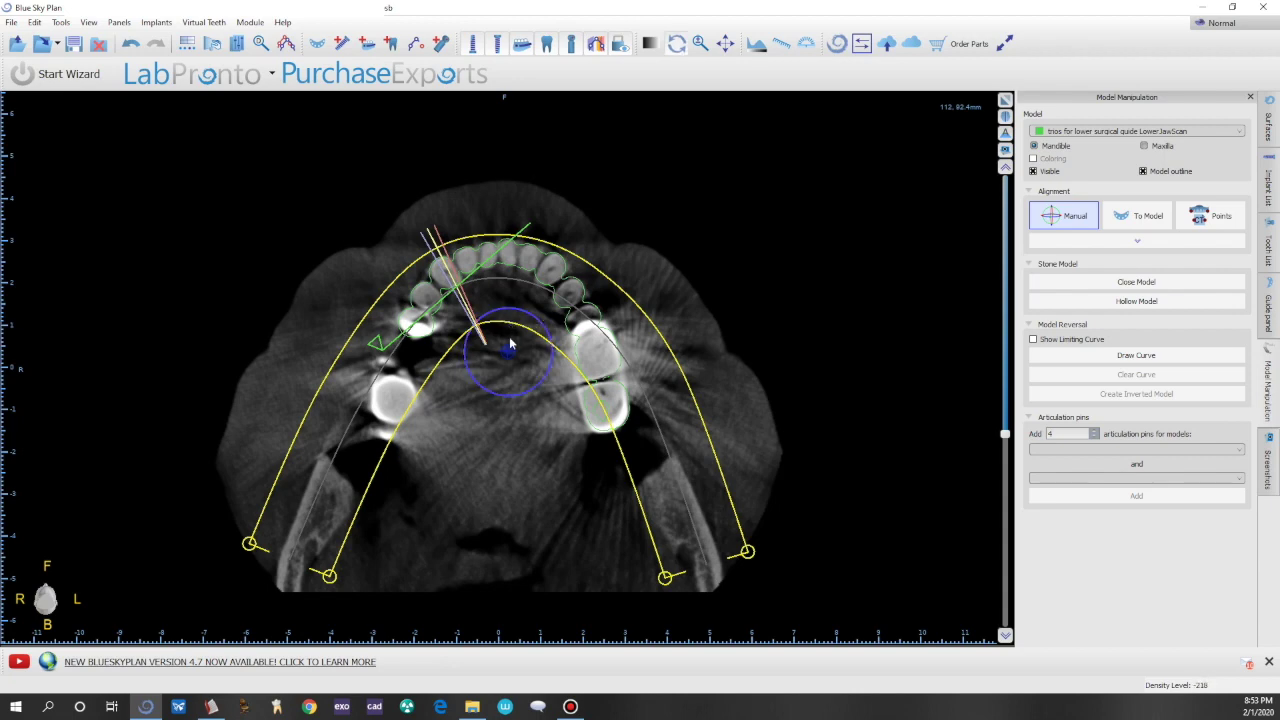
# Examine how the scan outline follows the lower teeth through the axial slices, then restore the multi-view layout.
pyautogui.scroll(-5, 514, 352)
pyautogui.scroll(7, 514, 350)
pyautogui.scroll(-4, 517, 346)
pyautogui.scroll(5, 517, 346)
pyautogui.scroll(-4, 517, 346)
pyautogui.scroll(3, 517, 345)
pyautogui.scroll(4, 517, 346)
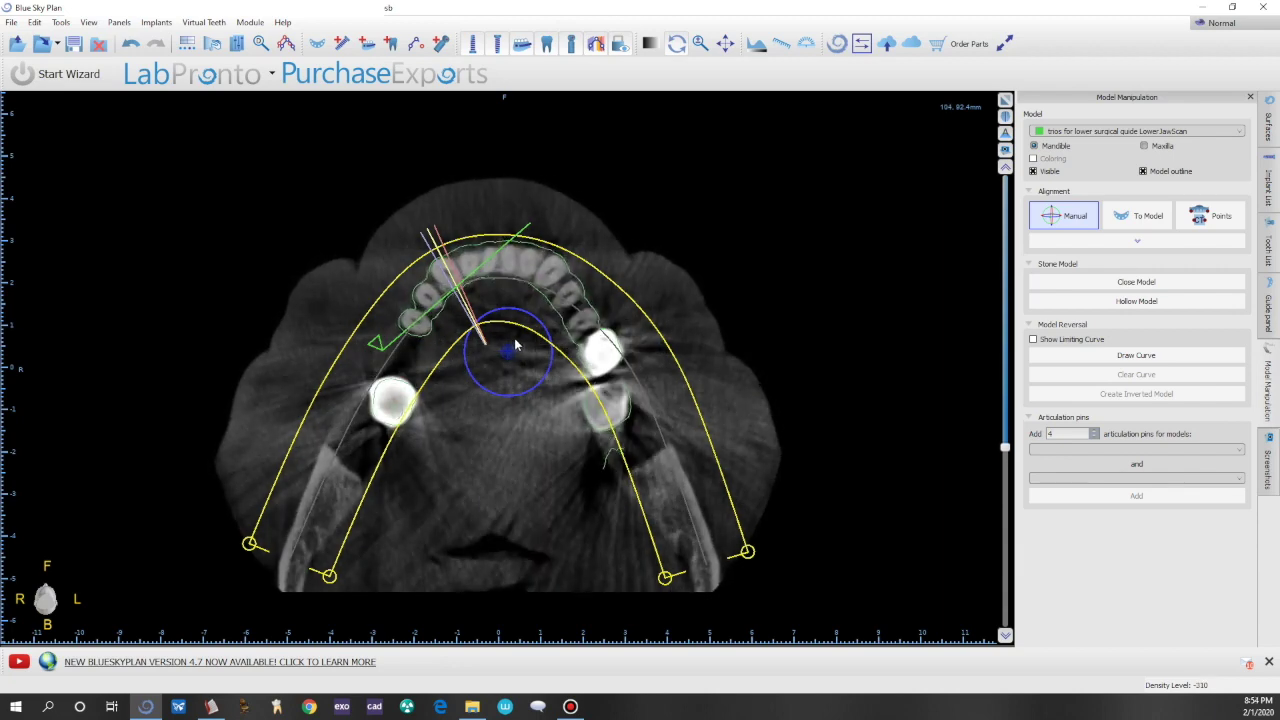
pyautogui.scroll(2, 513, 342)
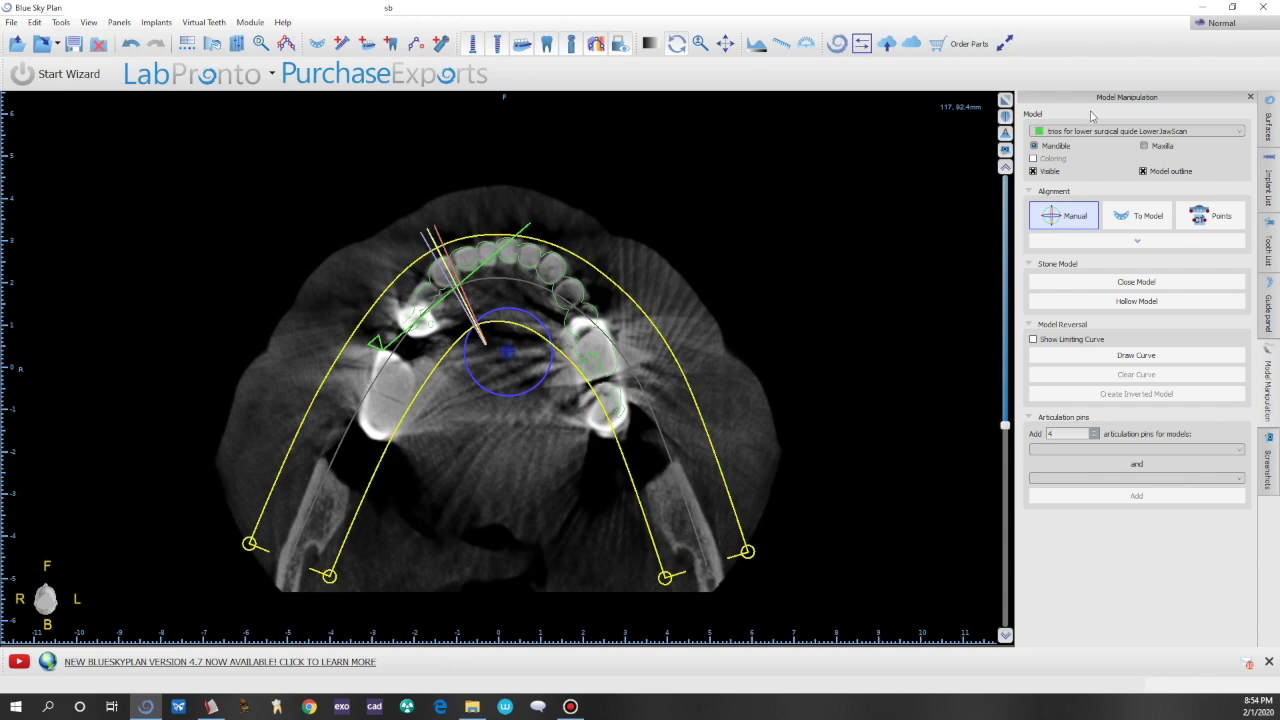
pyautogui.click(1005, 101)
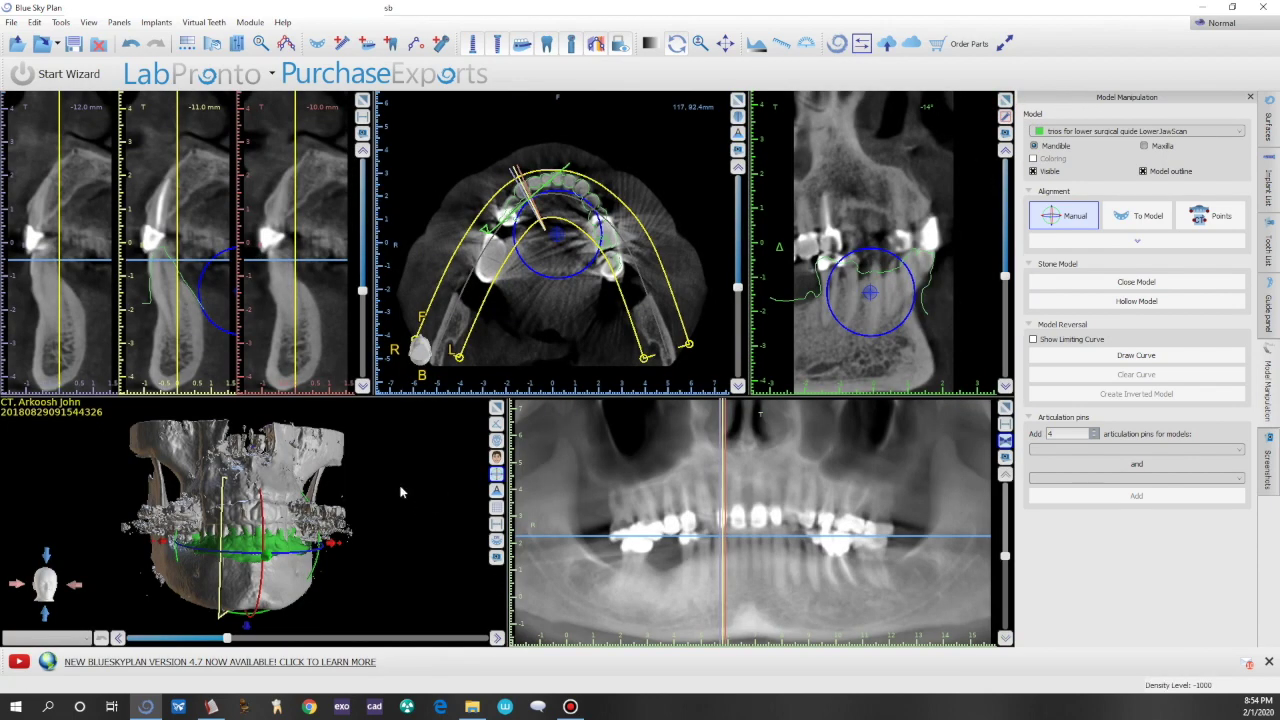
# Raise the 3D view's density threshold to isolate the teeth and nudge the lower jaw scan slightly along its front-back axis.
pyautogui.moveTo(226, 638); pyautogui.dragTo(307, 638)
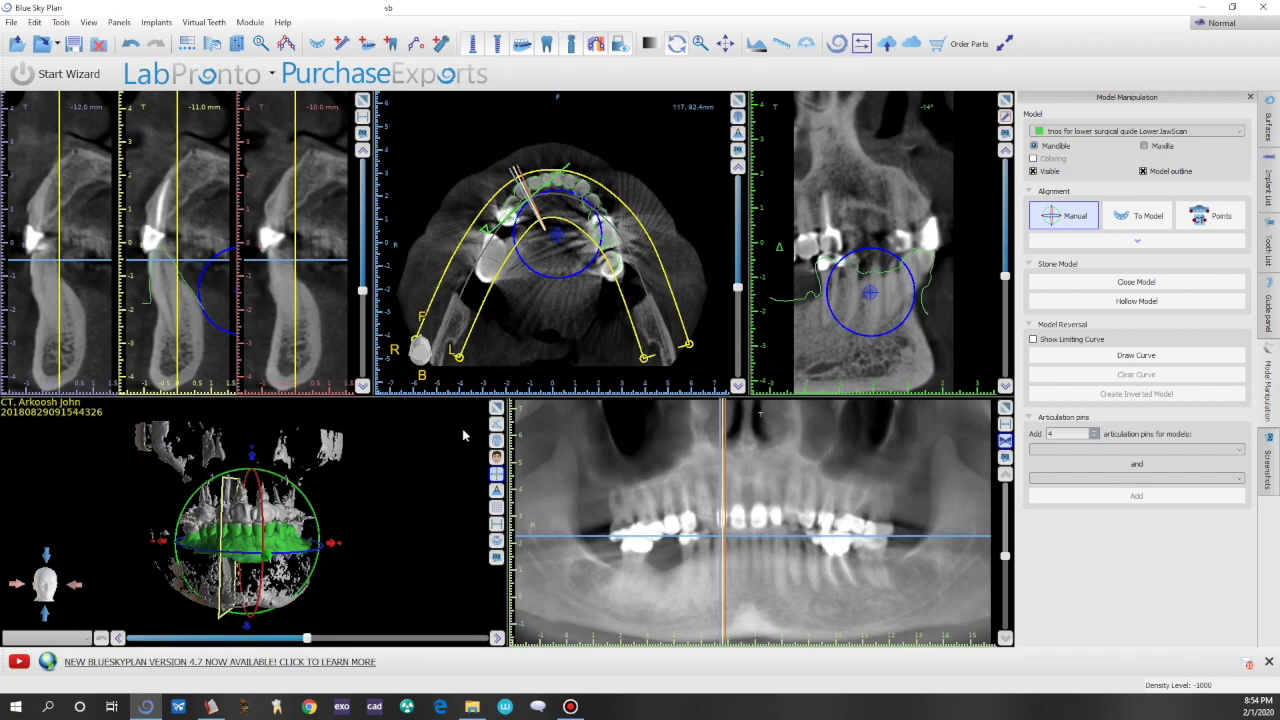
pyautogui.click(498, 409)
pyautogui.moveTo(747, 364); pyautogui.dragTo(935, 356)
pyautogui.moveTo(677, 261); pyautogui.dragTo(838, 250)
pyautogui.moveTo(500, 205); pyautogui.dragTo(565, 292)
pyautogui.moveTo(391, 235); pyautogui.dragTo(535, 180)
pyautogui.moveTo(605, 151); pyautogui.dragTo(736, 80)
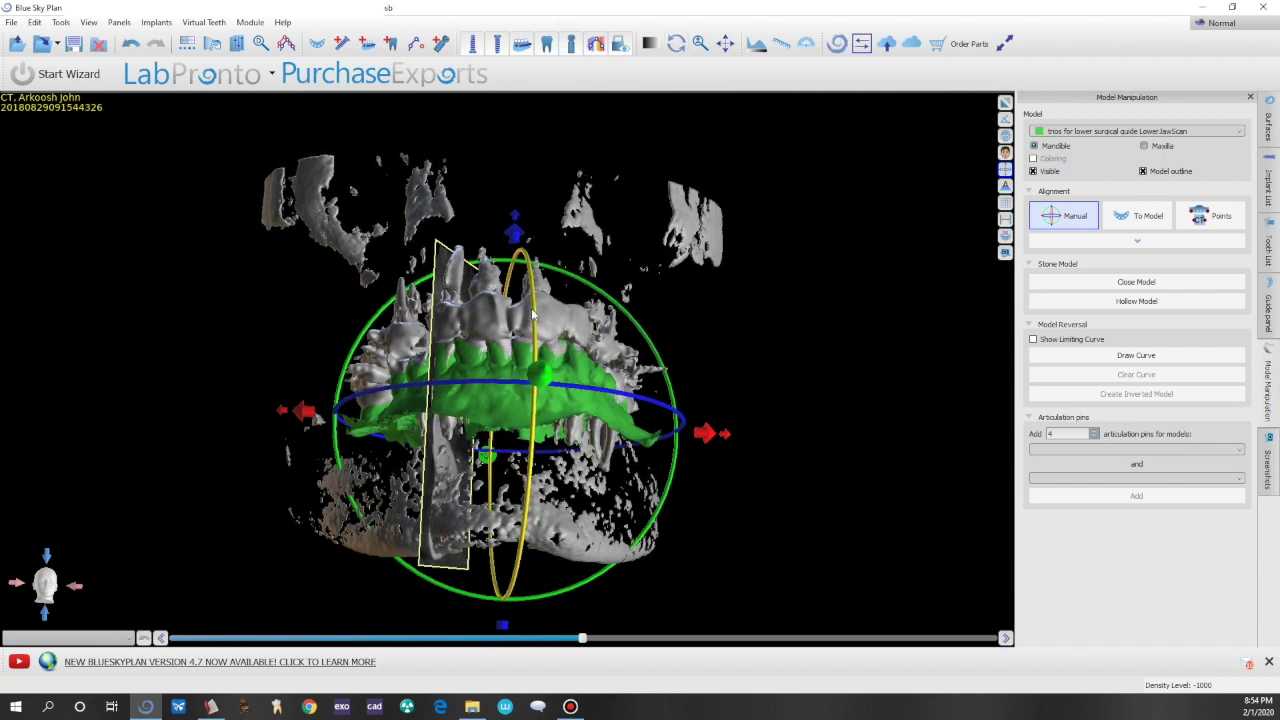
pyautogui.moveTo(545, 376); pyautogui.dragTo(545, 383)
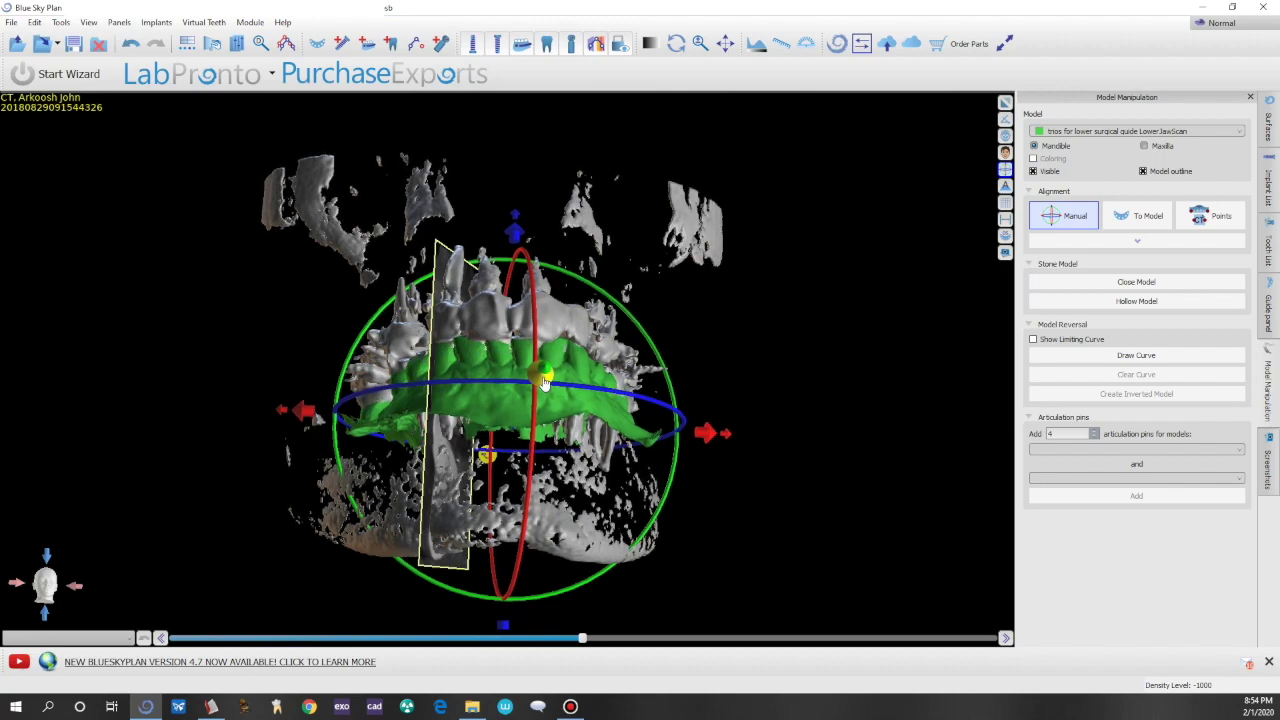
pyautogui.moveTo(635, 320); pyautogui.dragTo(826, 338)
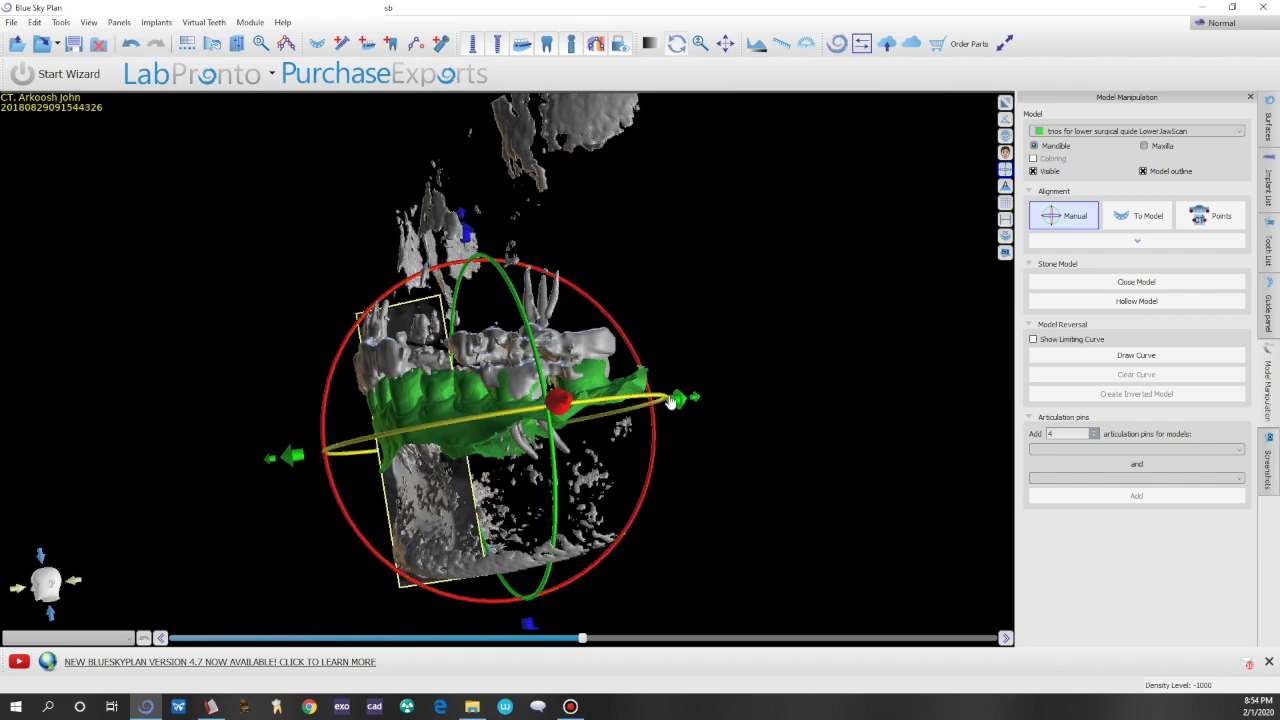
pyautogui.click(1005, 104)
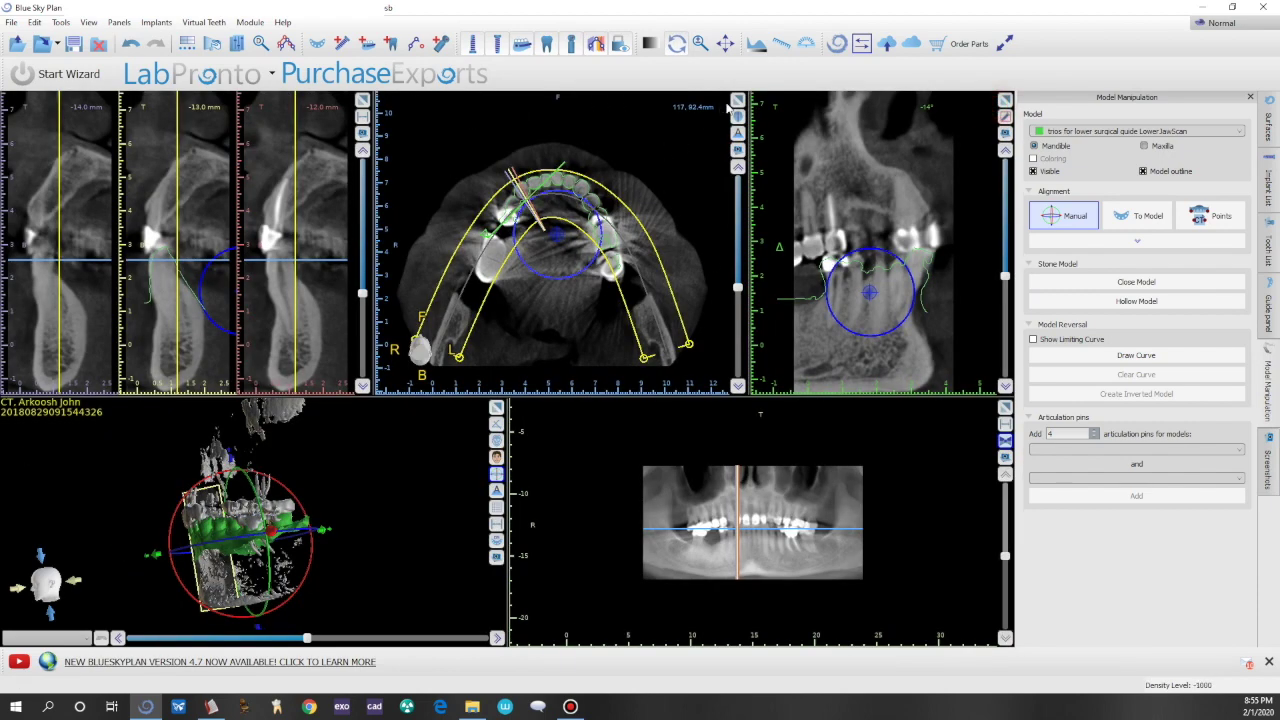
# Examine the nudged scan's outline against the teeth from the roots to the crowns in the enlarged axial view.
pyautogui.click(737, 101)
pyautogui.scroll(3, 680, 288)
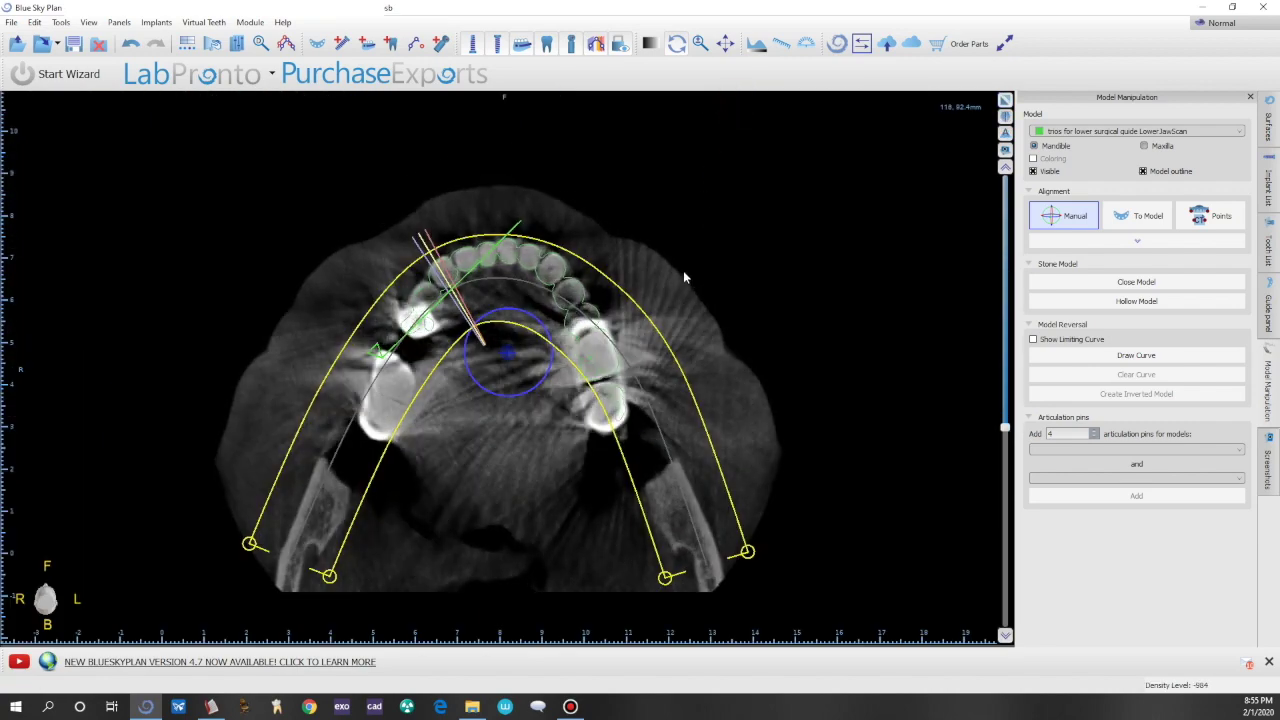
pyautogui.scroll(-10, 683, 270)
pyautogui.scroll(10, 679, 262)
pyautogui.scroll(5, 680, 267)
pyautogui.scroll(-5, 680, 267)
pyautogui.scroll(-17, 681, 265)
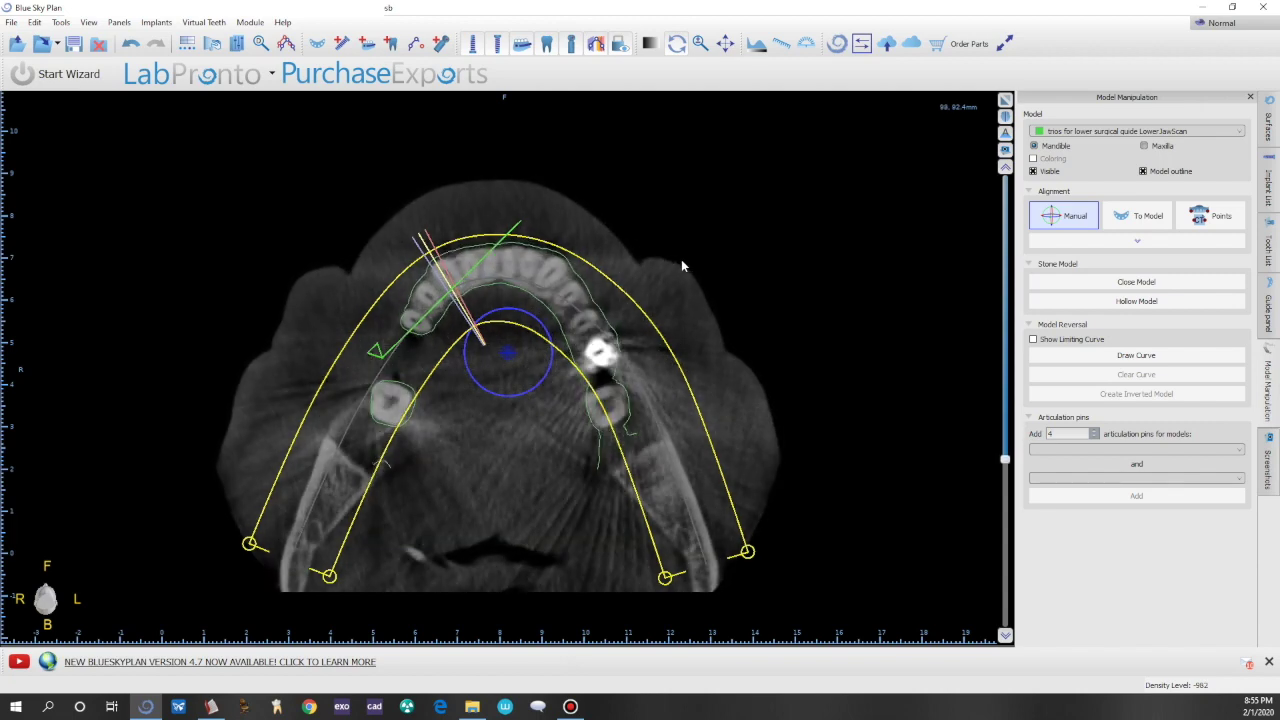
pyautogui.scroll(20, 681, 265)
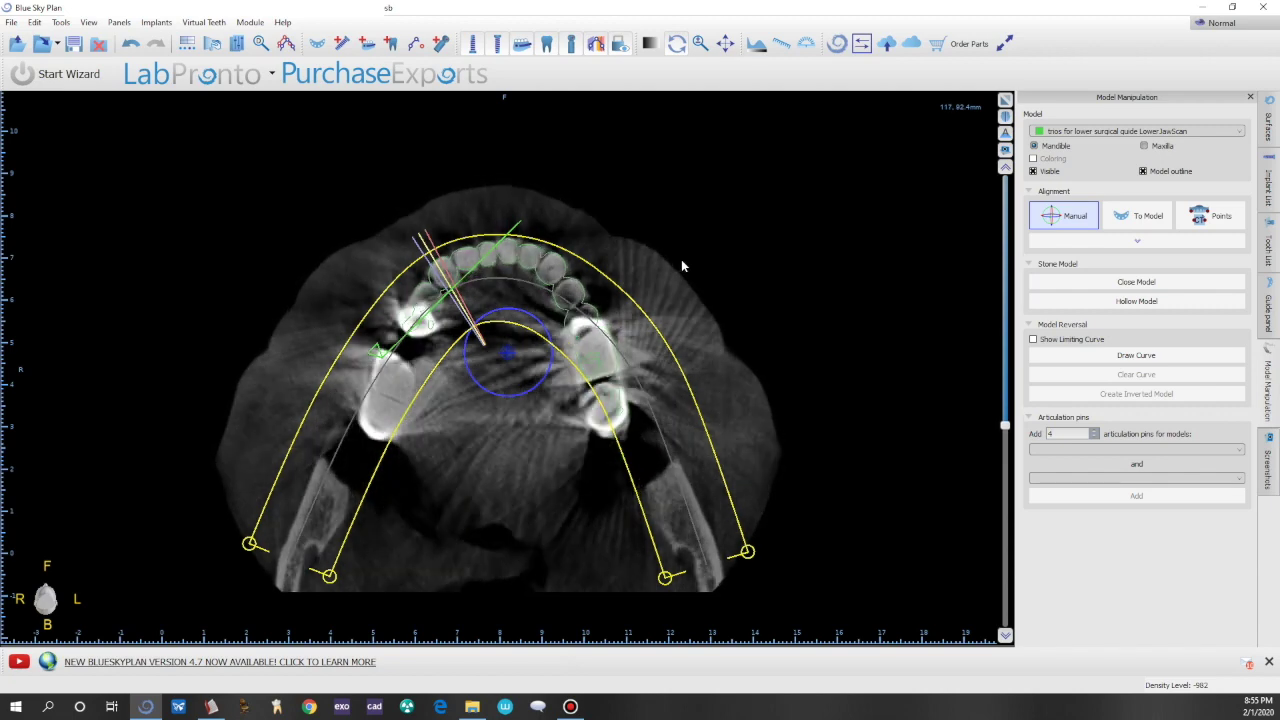
pyautogui.scroll(10, 568, 208)
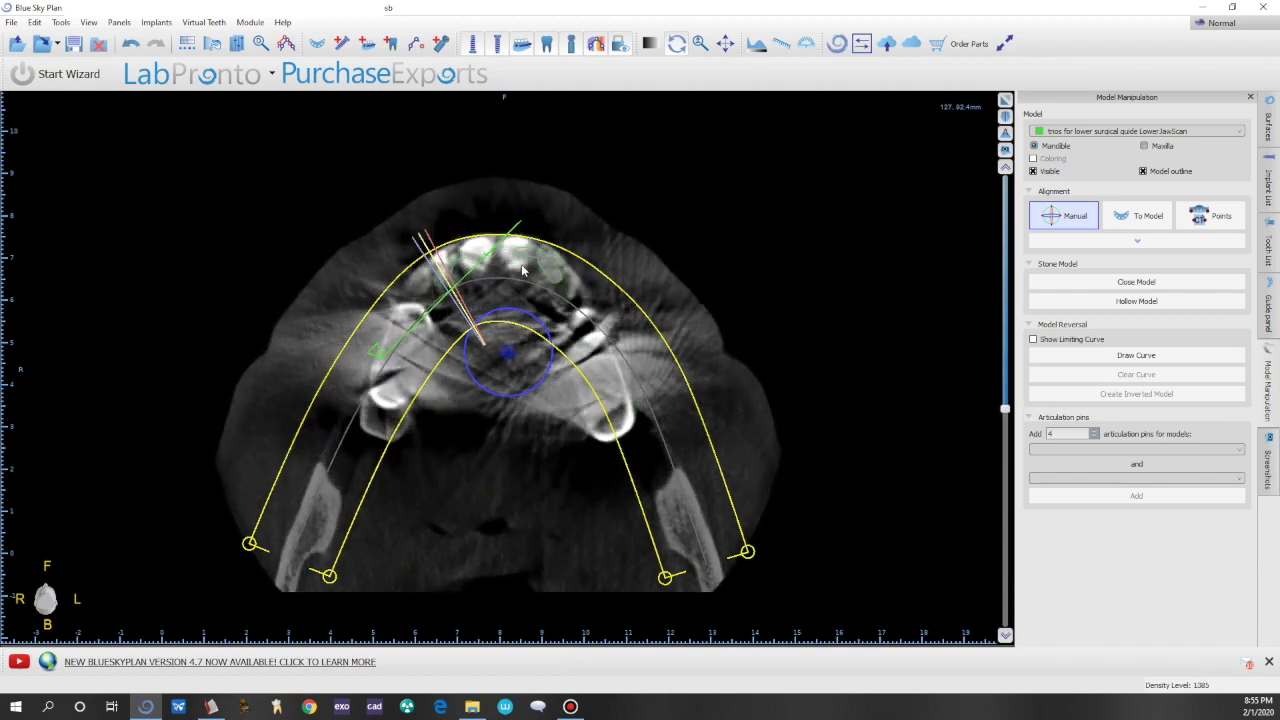
pyautogui.scroll(-9, 530, 262)
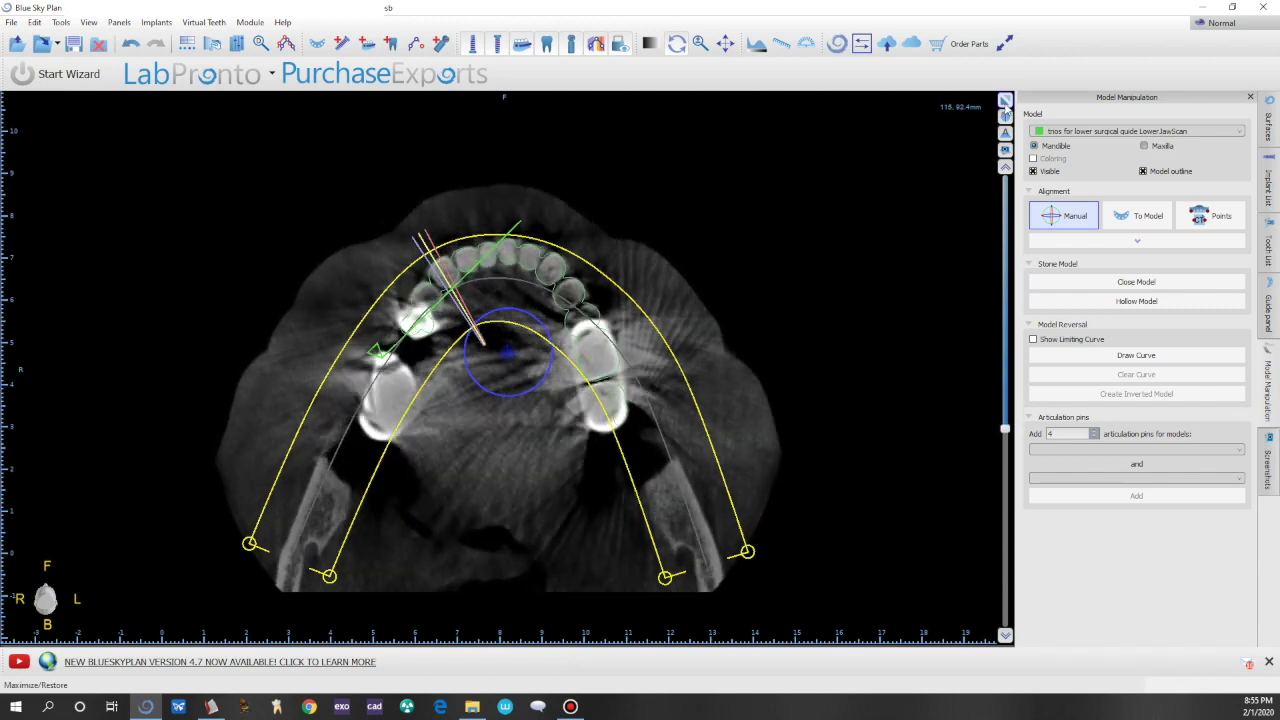
pyautogui.click(1004, 100)
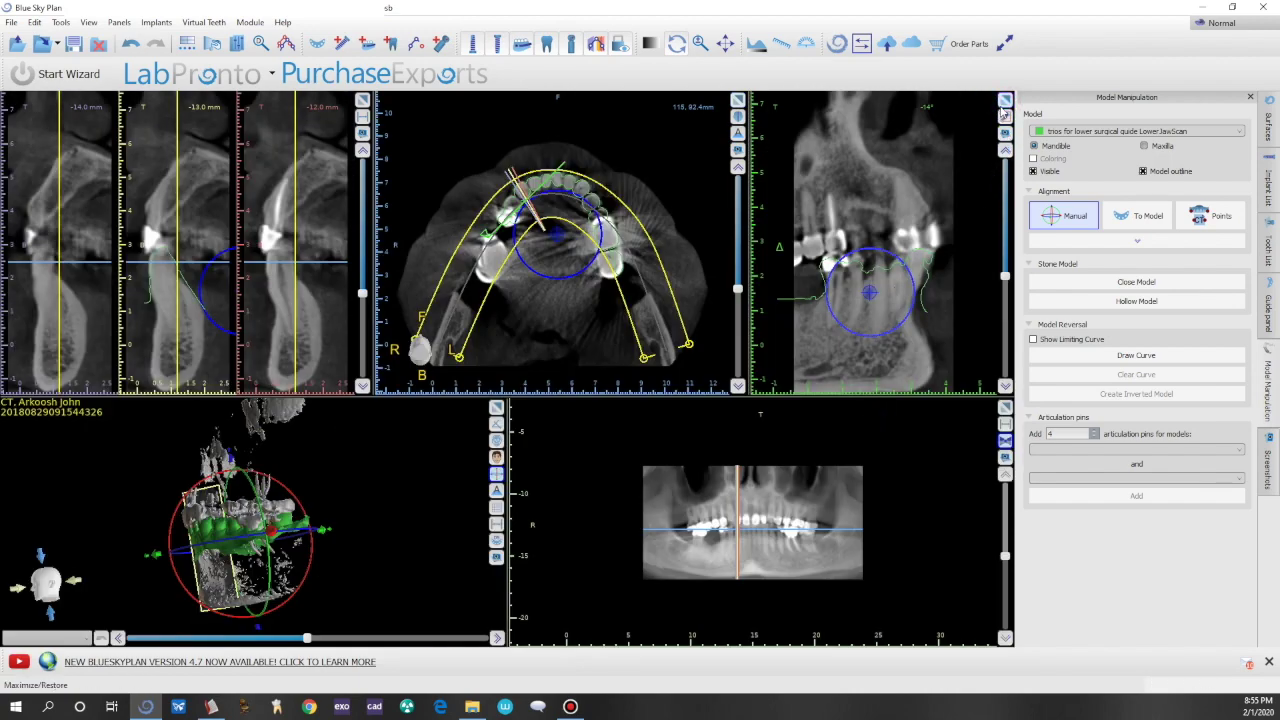
# Shift the lower jaw scan slightly upward in the enlarged oblique slice view to match the tooth crowns.
pyautogui.click(1004, 102)
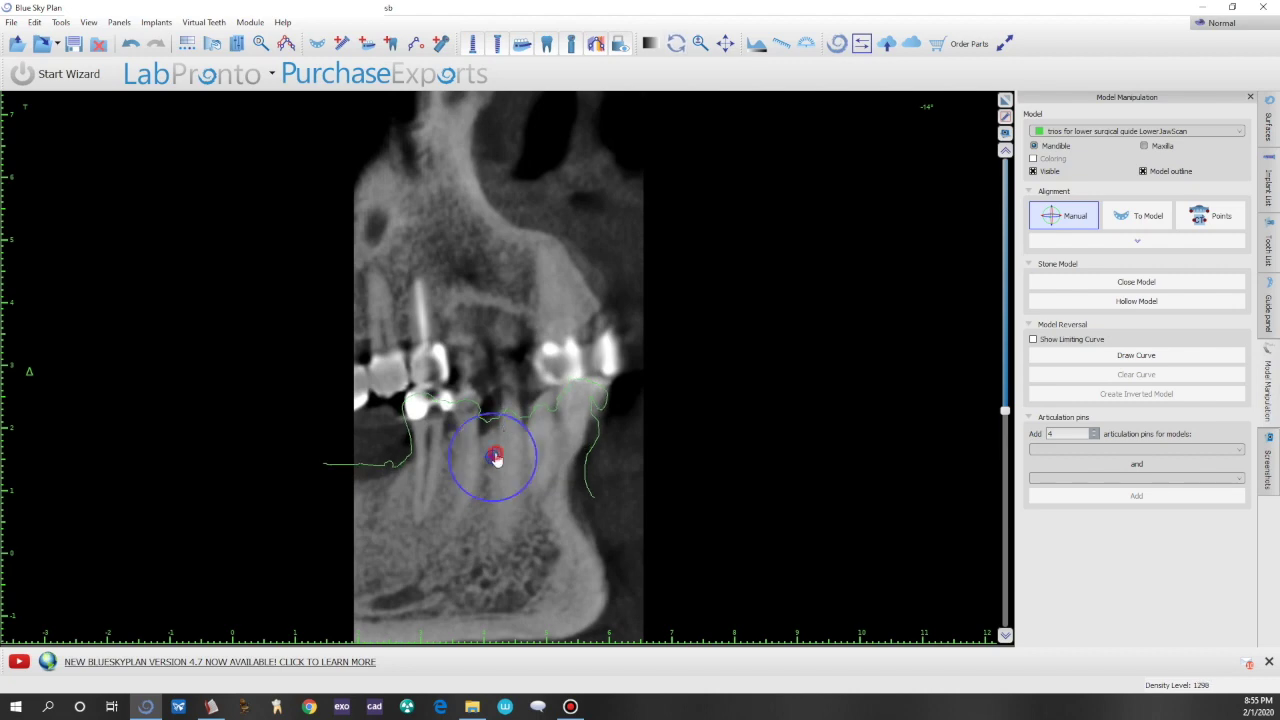
pyautogui.moveTo(495, 458); pyautogui.dragTo(492, 451)
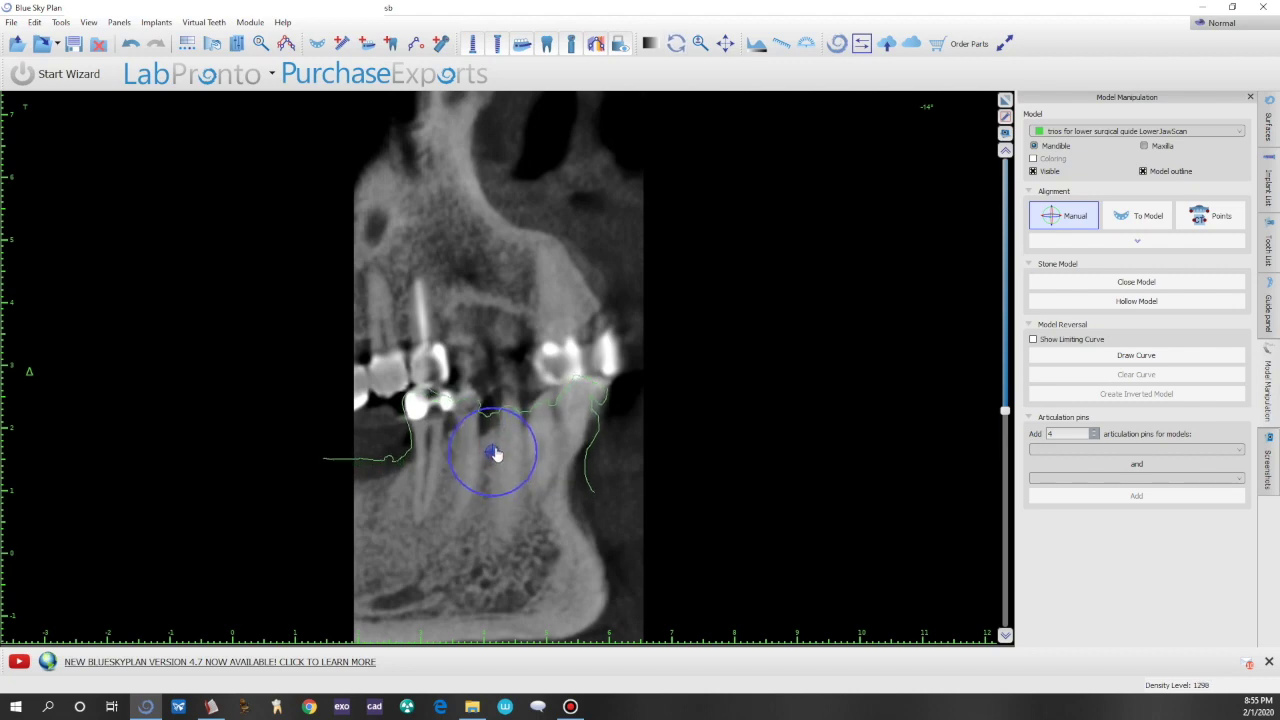
pyautogui.click(1005, 101)
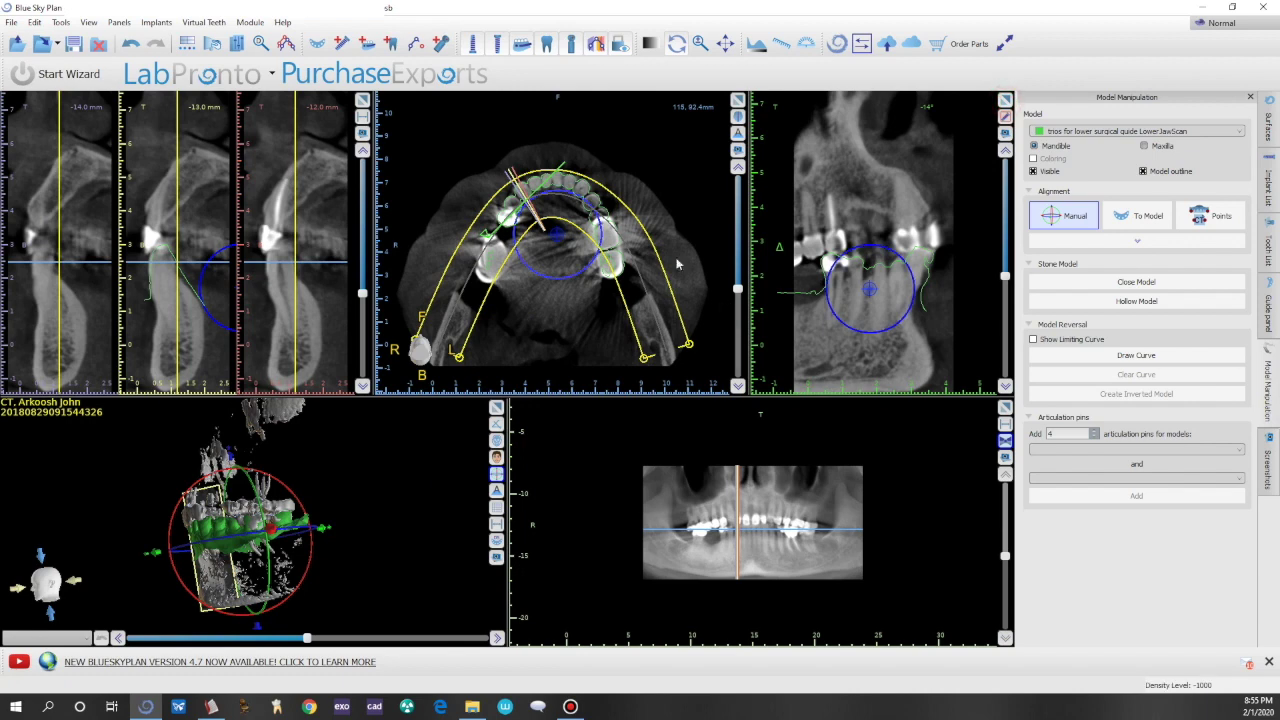
# Recheck the raised scan's outline through the axial slices and the cross-sections towards the right rear molar.
pyautogui.click(745, 100)
pyautogui.scroll(-3, 645, 291)
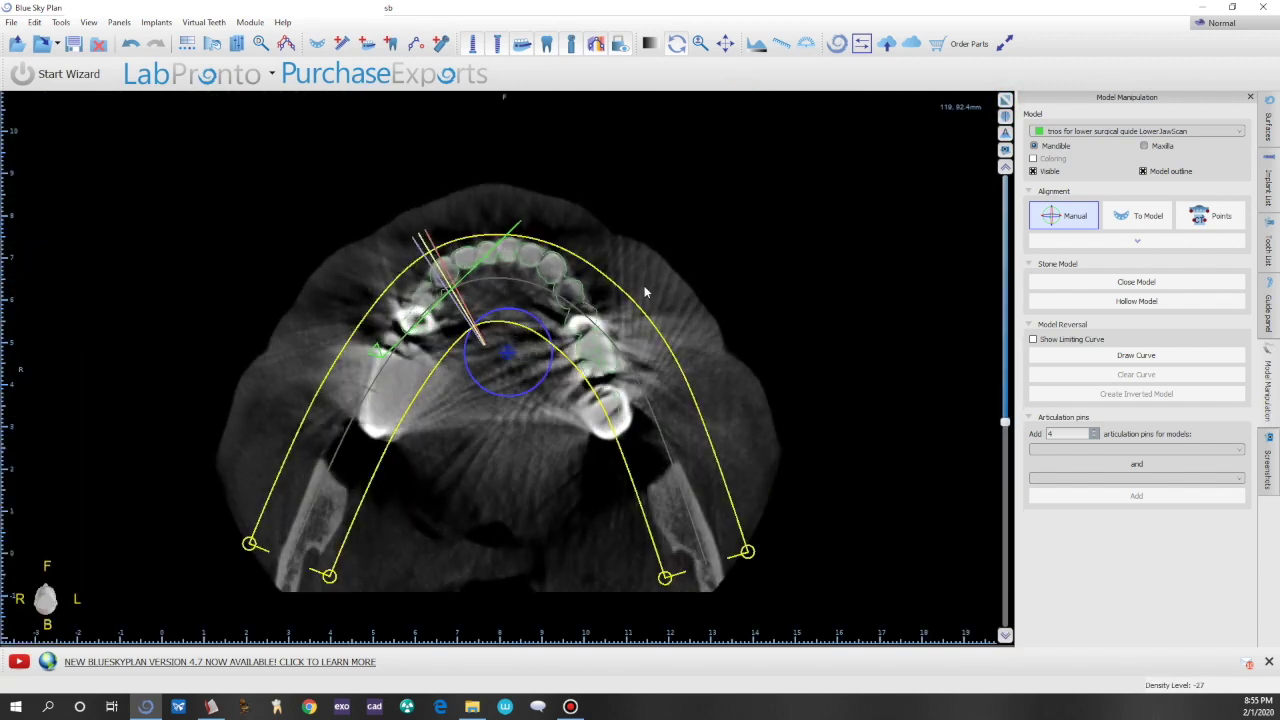
pyautogui.scroll(4, 645, 290)
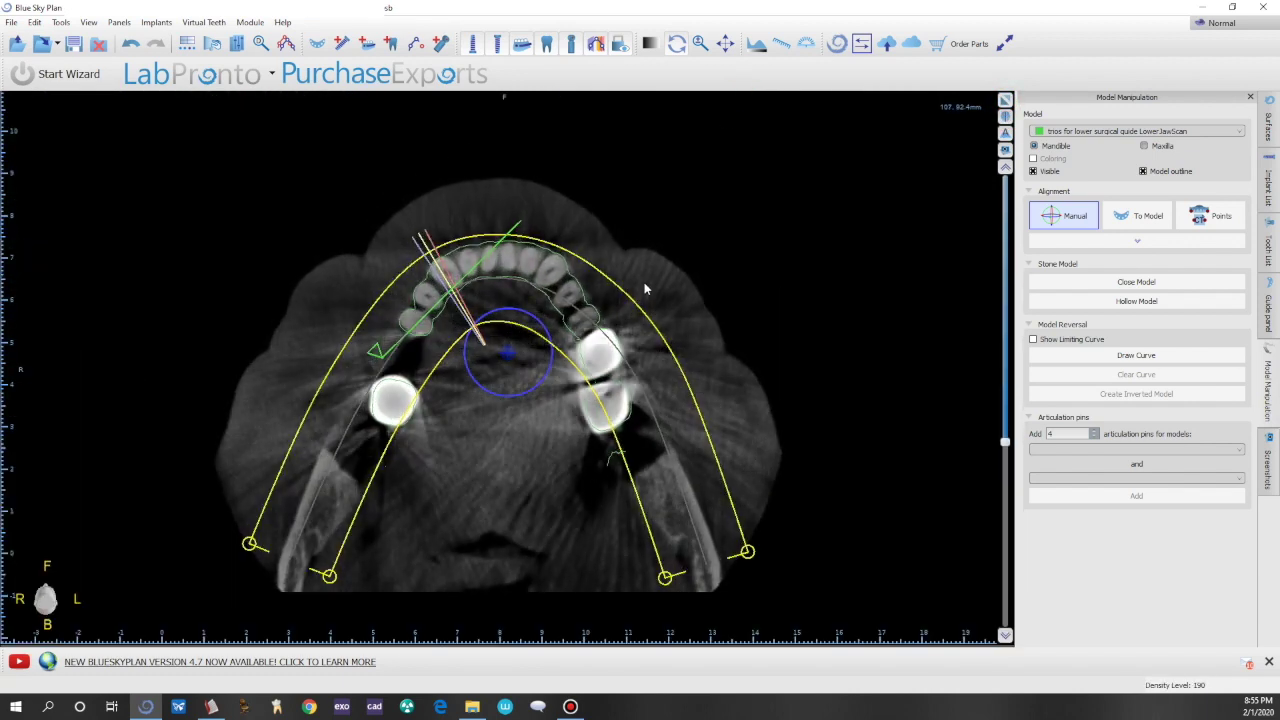
pyautogui.scroll(-4, 645, 288)
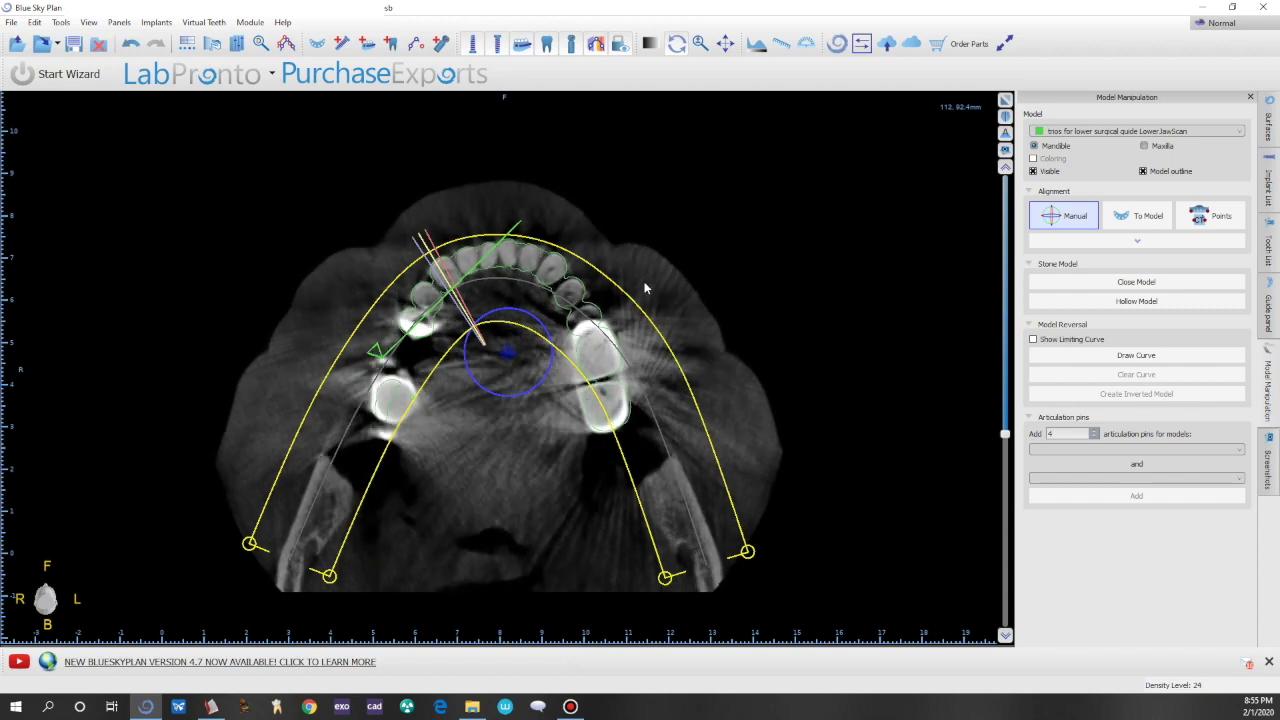
pyautogui.scroll(5, 645, 287)
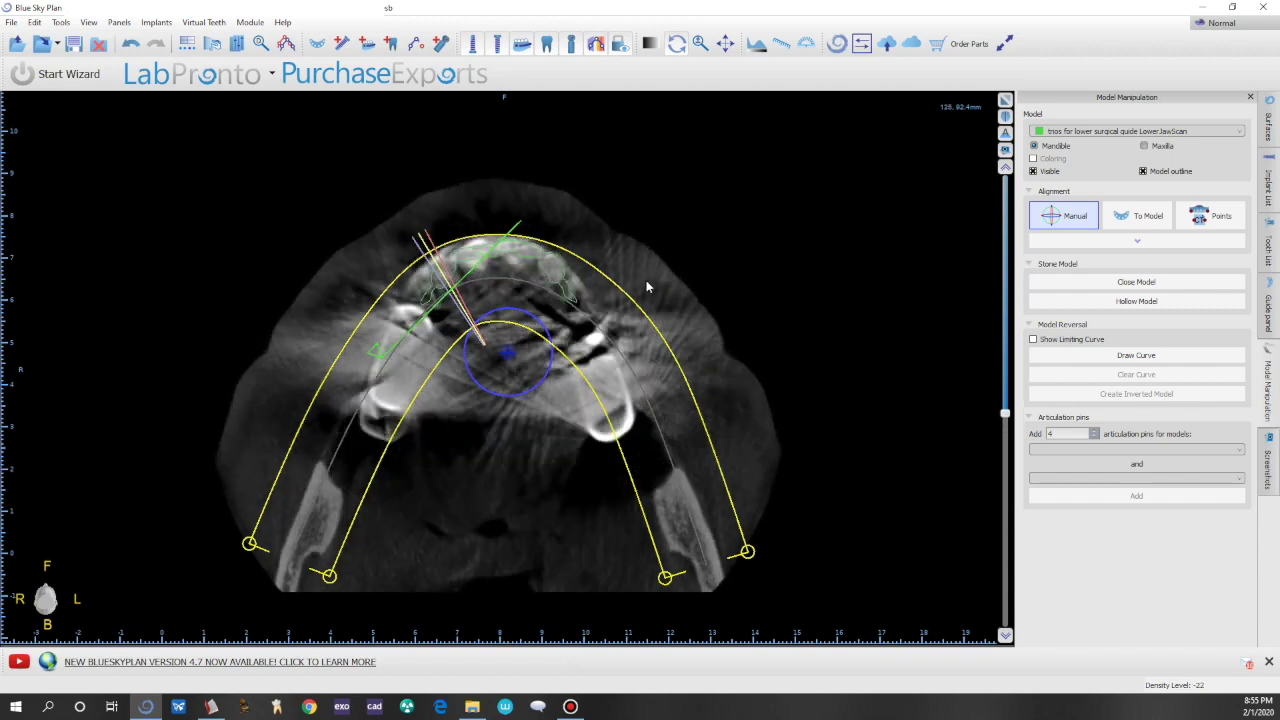
pyautogui.scroll(2, 646, 280)
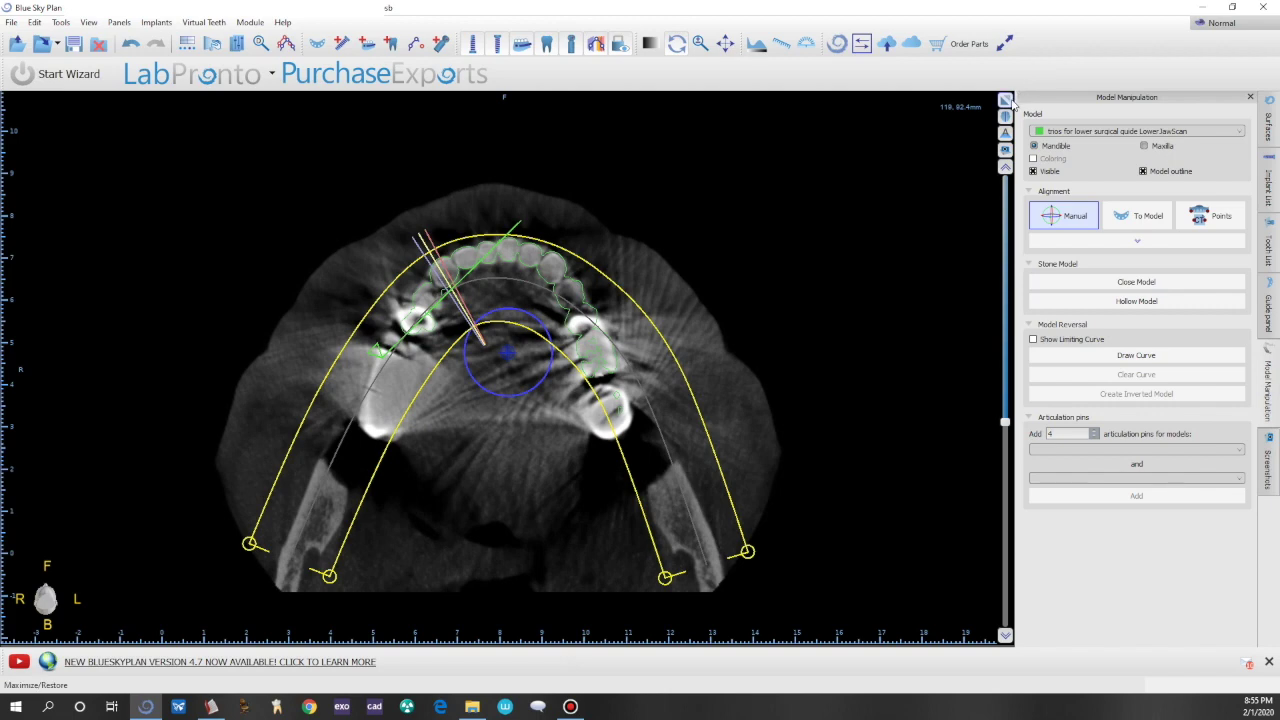
pyautogui.click(1005, 100)
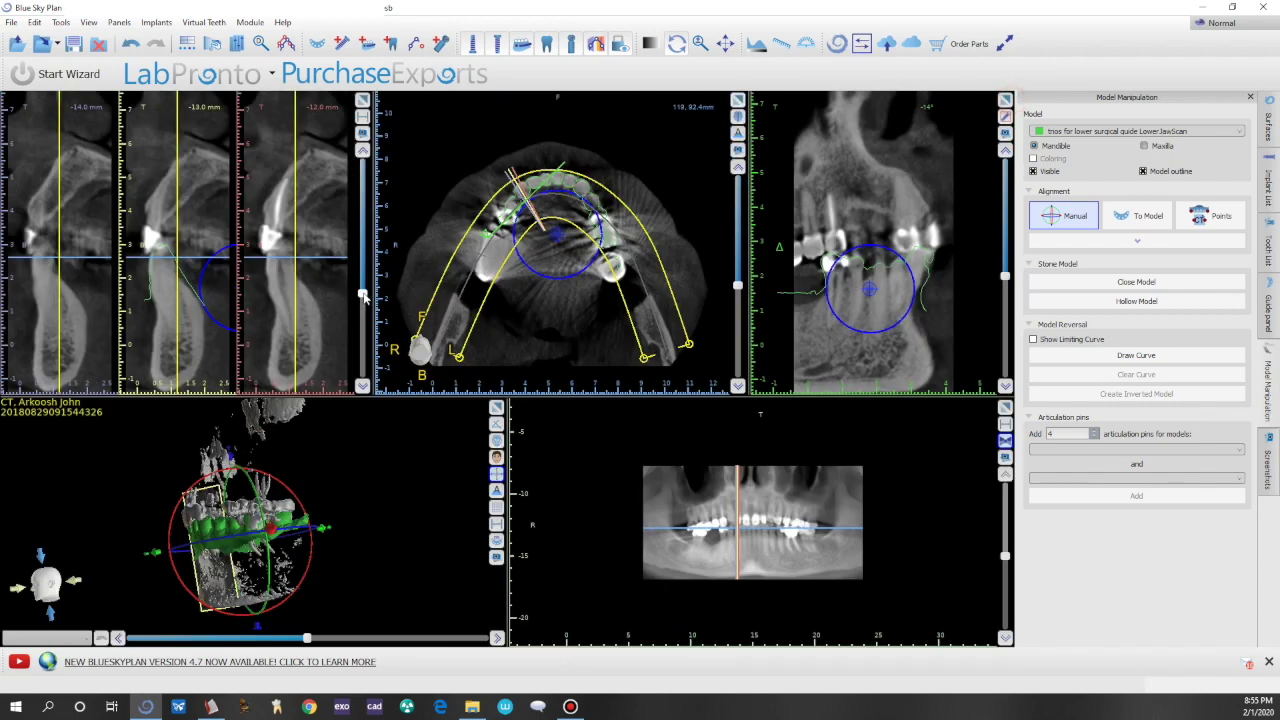
pyautogui.scroll(-6, 365, 297)
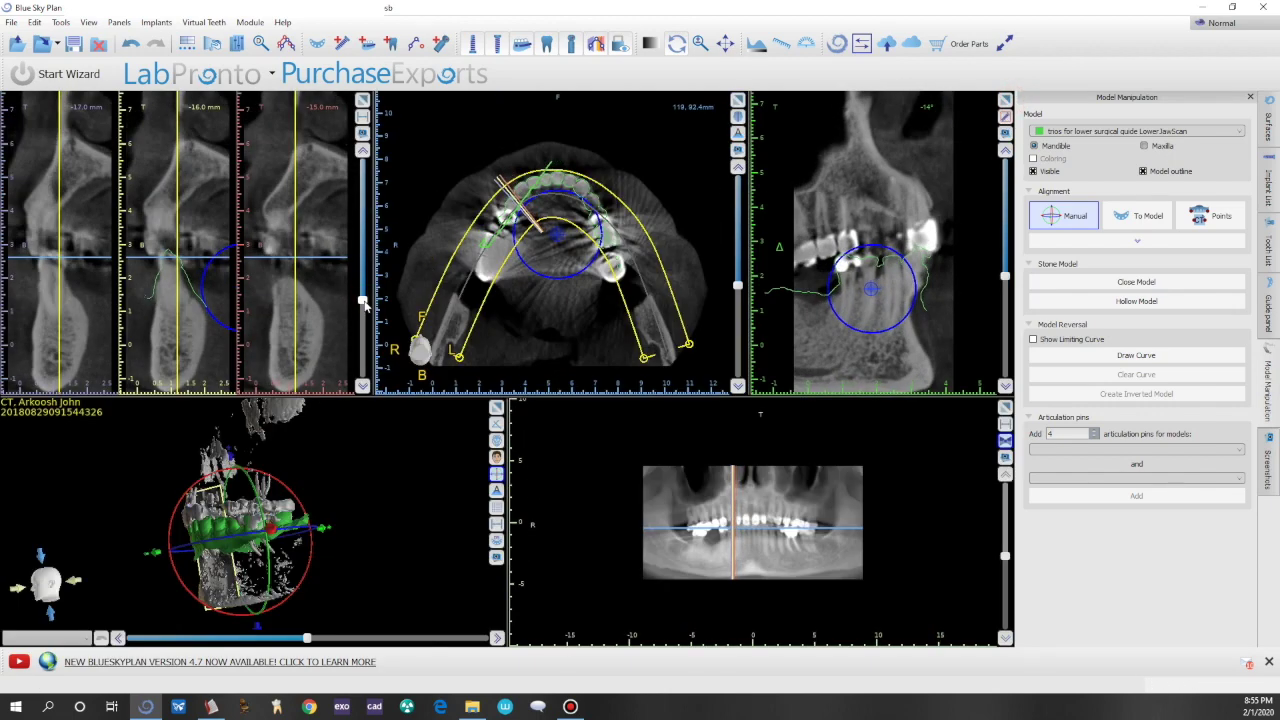
pyautogui.scroll(5, 366, 312)
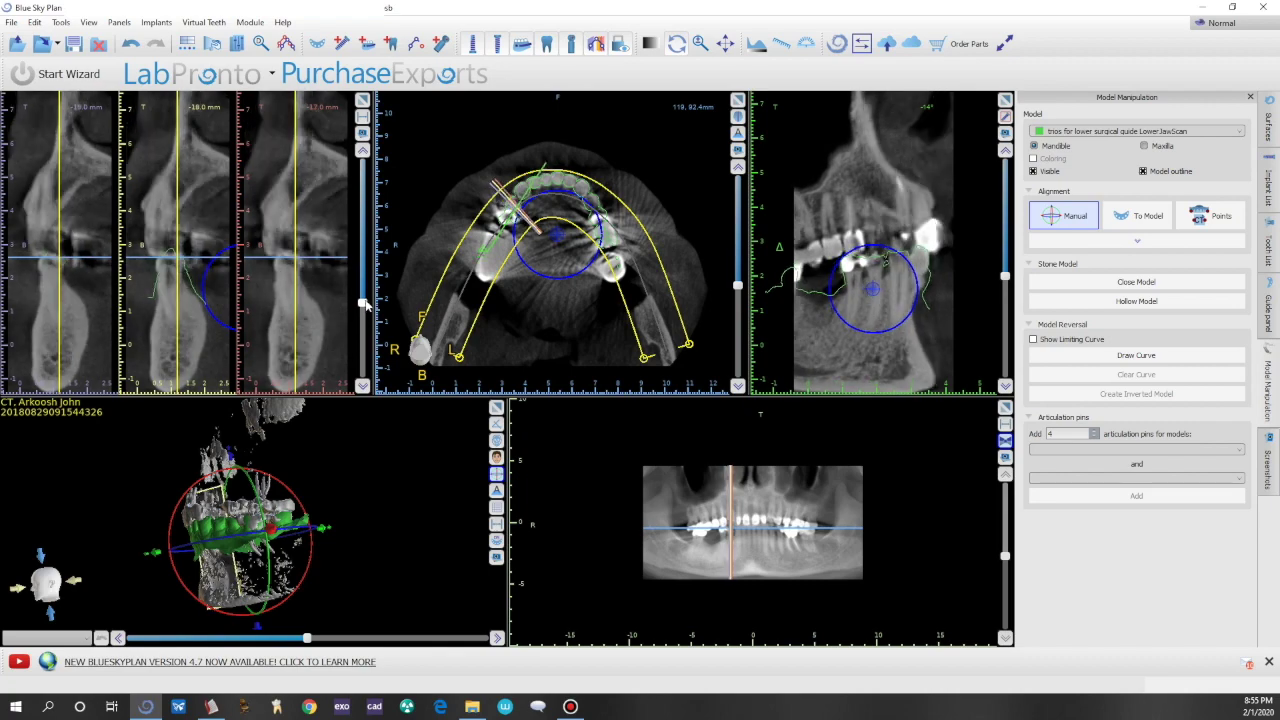
pyautogui.scroll(-20, 366, 318)
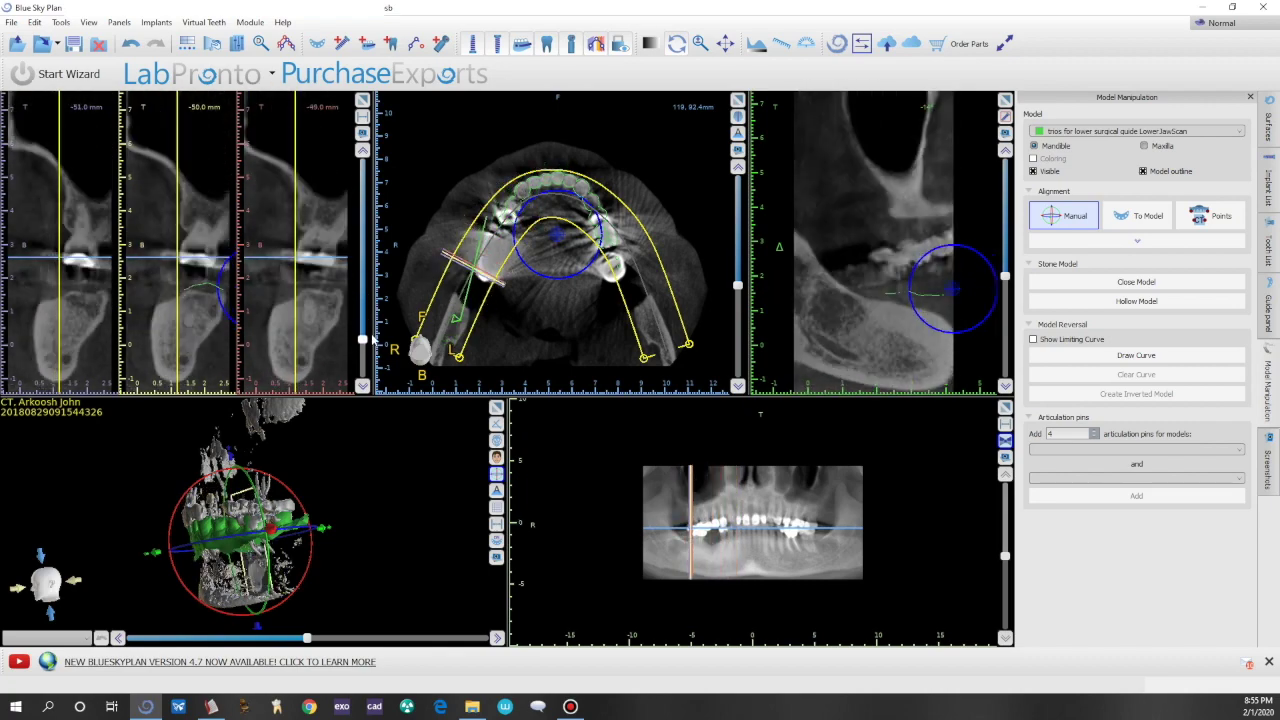
pyautogui.scroll(-1, 372, 341)
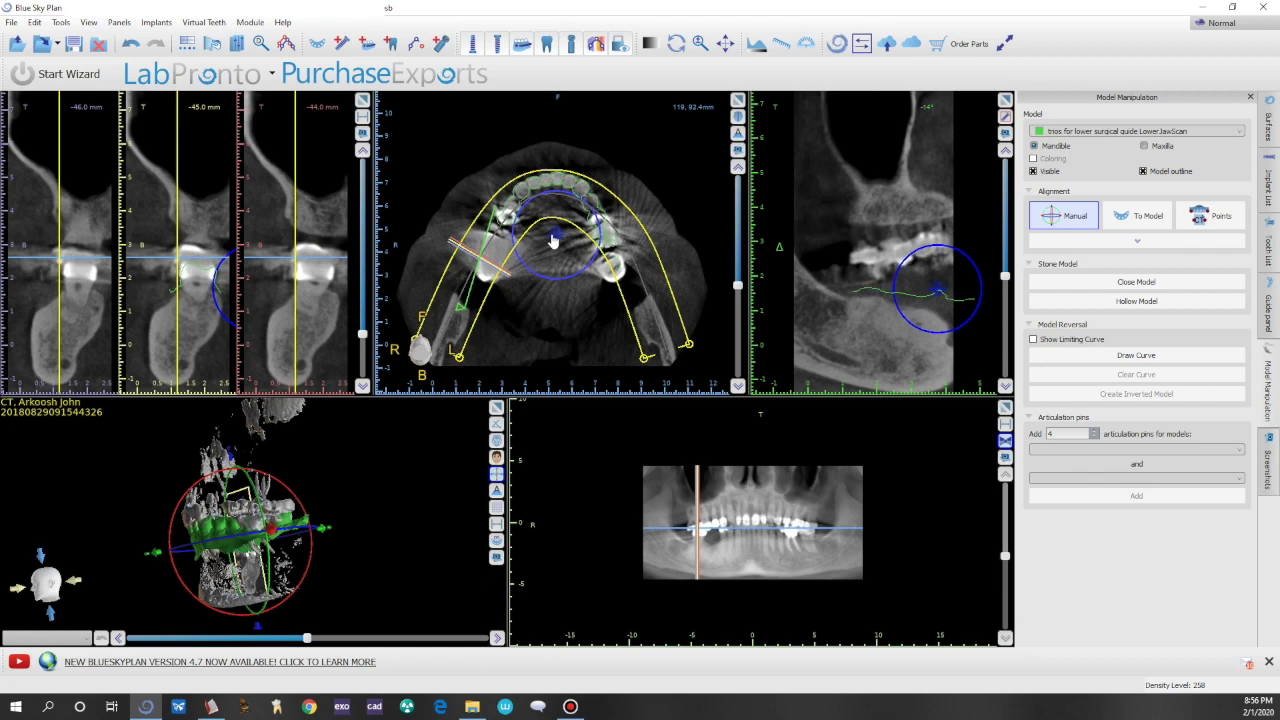
# Check the scan's outline in the cross-sections along the right side and nudge the lower jaw scan slightly in the axial view.
pyautogui.scroll(5, 326, 265)
pyautogui.scroll(-5, 326, 265)
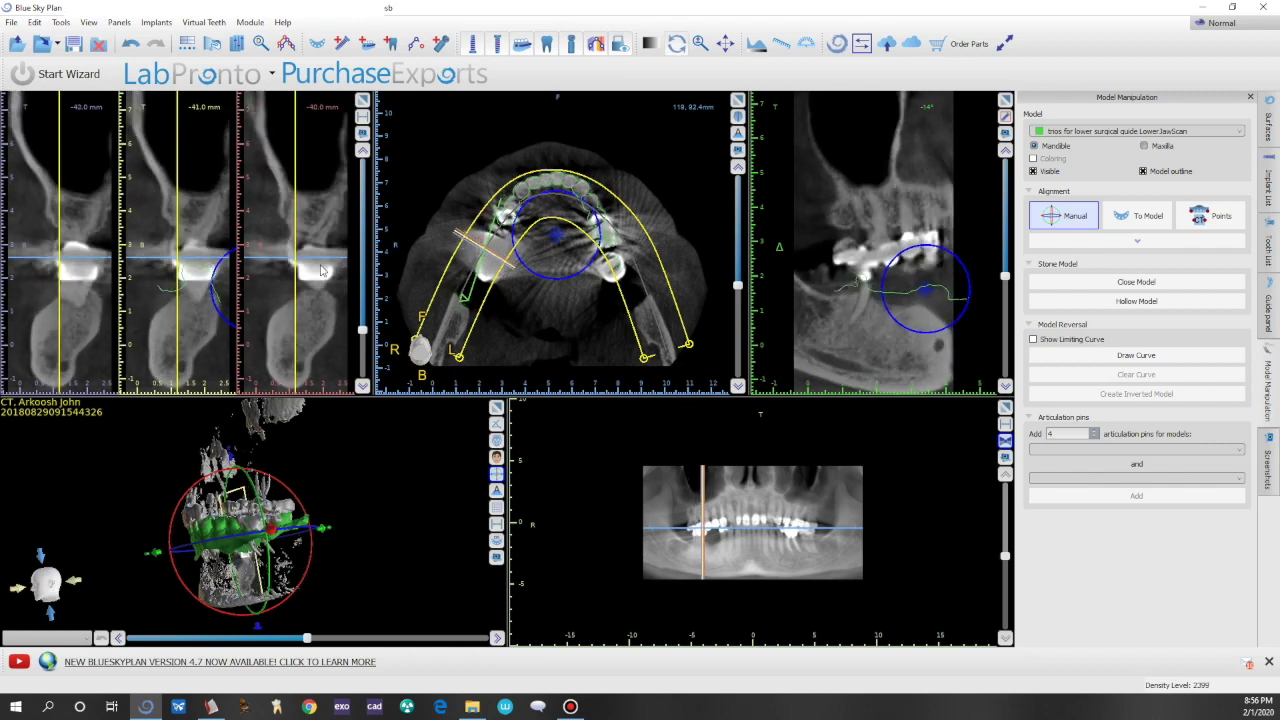
pyautogui.scroll(-5, 326, 263)
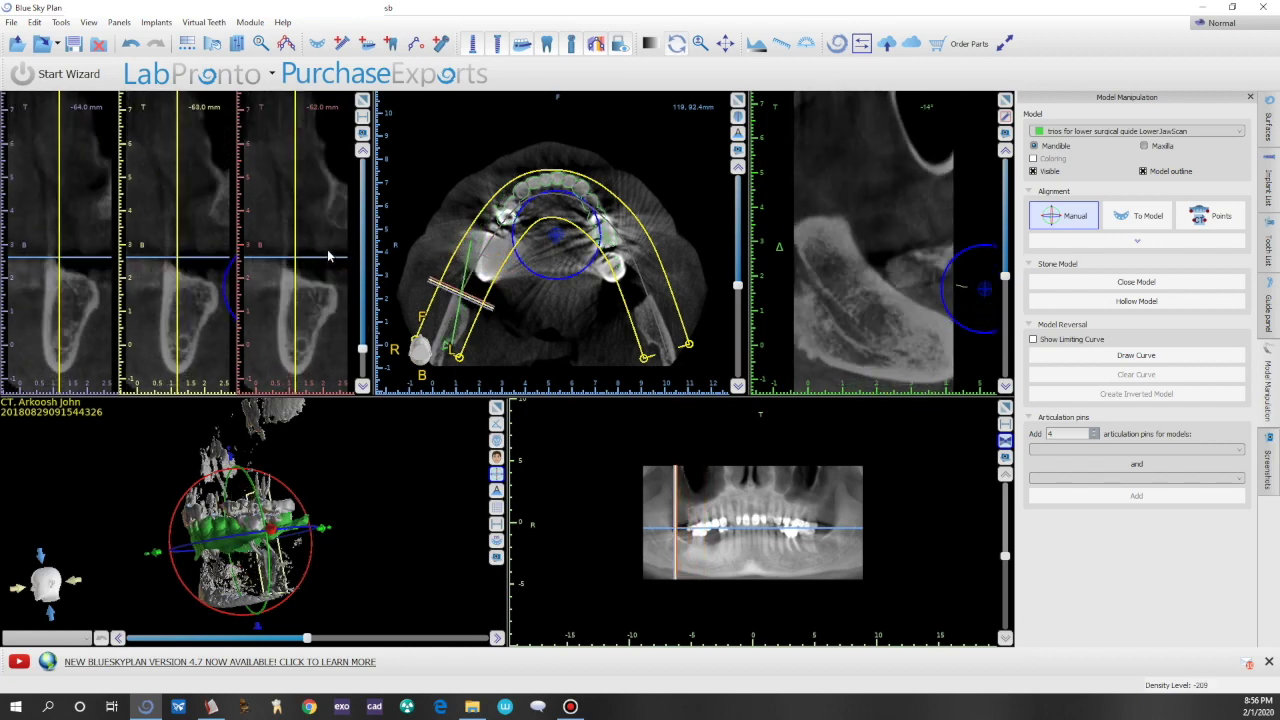
pyautogui.scroll(15, 328, 255)
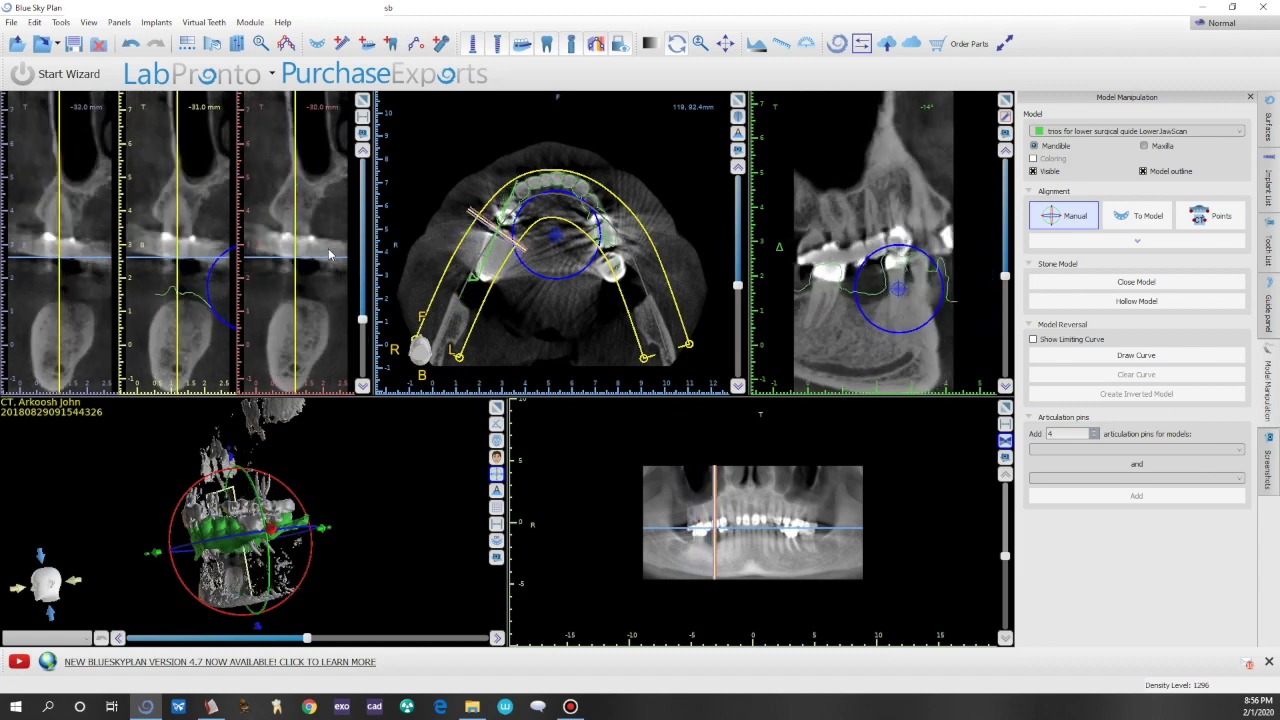
pyautogui.scroll(3, 328, 255)
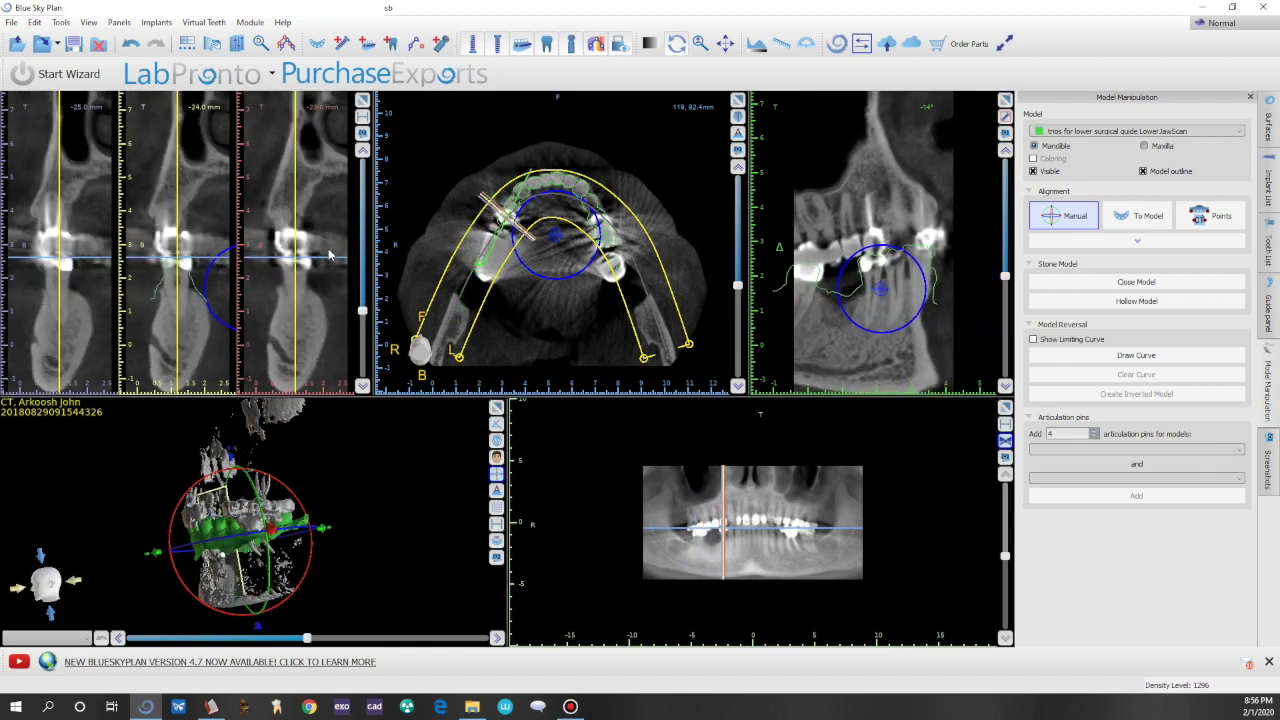
pyautogui.click(551, 239)
pyautogui.moveTo(552, 241); pyautogui.dragTo(551, 241)
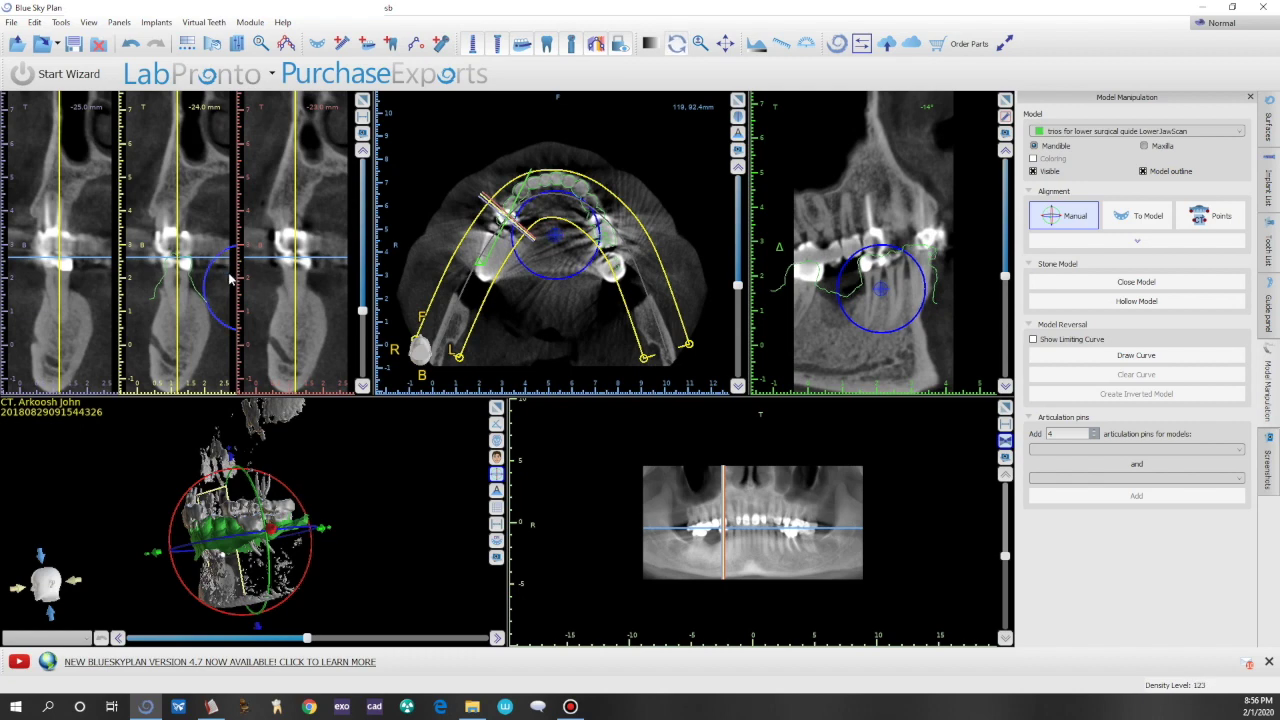
# Examine the scan's outline in the cross-sections from the right premolars past the front teeth to the left side, with the oblique slice turned to -67°.
pyautogui.scroll(-5, 235, 280)
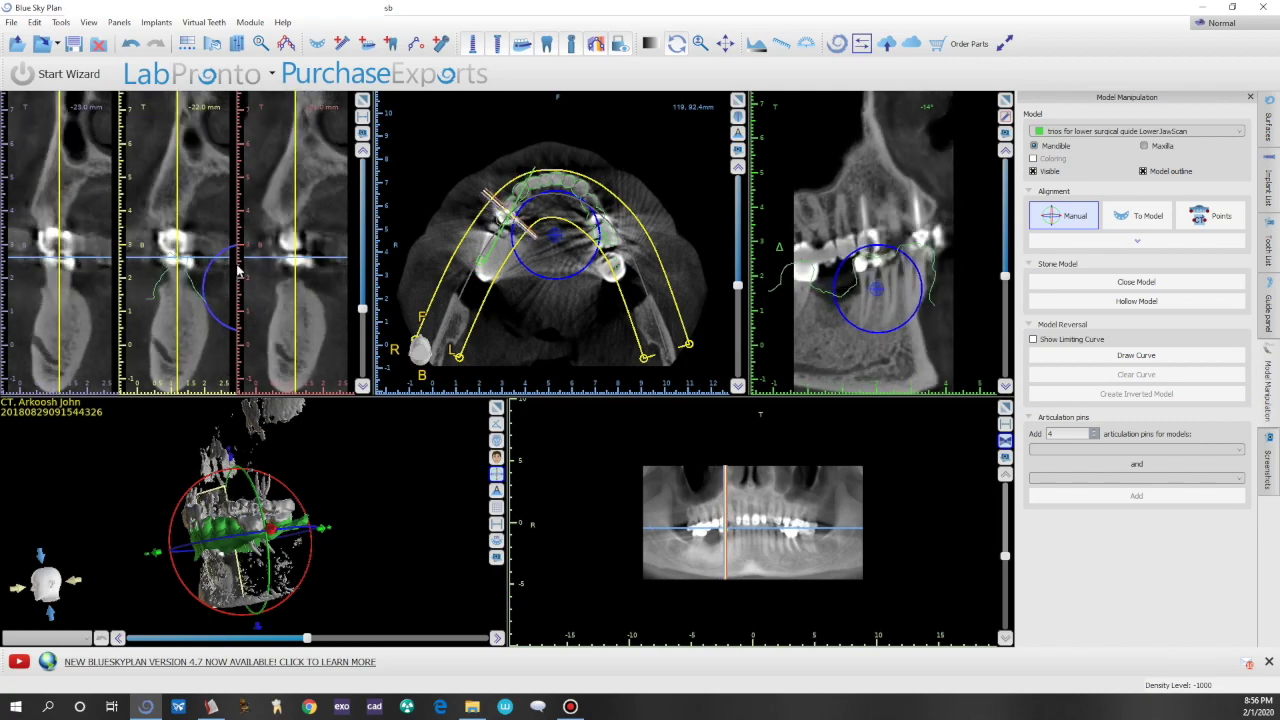
pyautogui.scroll(6, 238, 270)
pyautogui.scroll(-14, 246, 264)
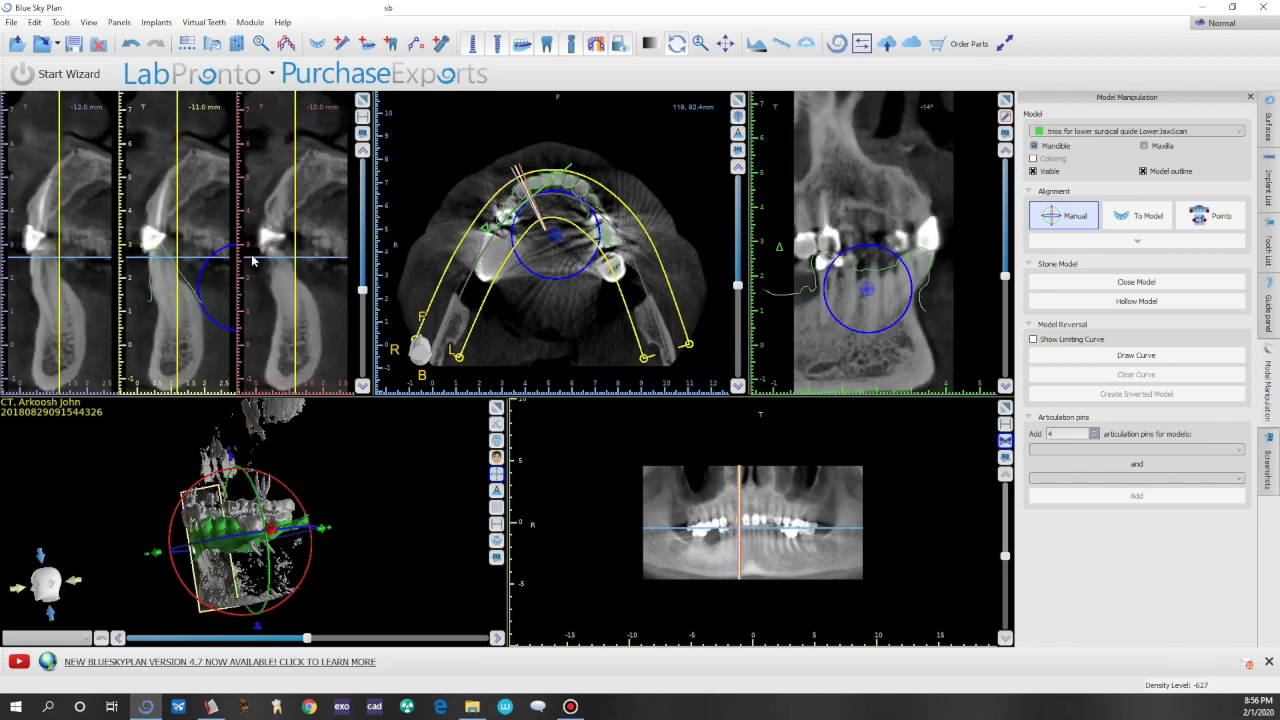
pyautogui.scroll(-4, 251, 261)
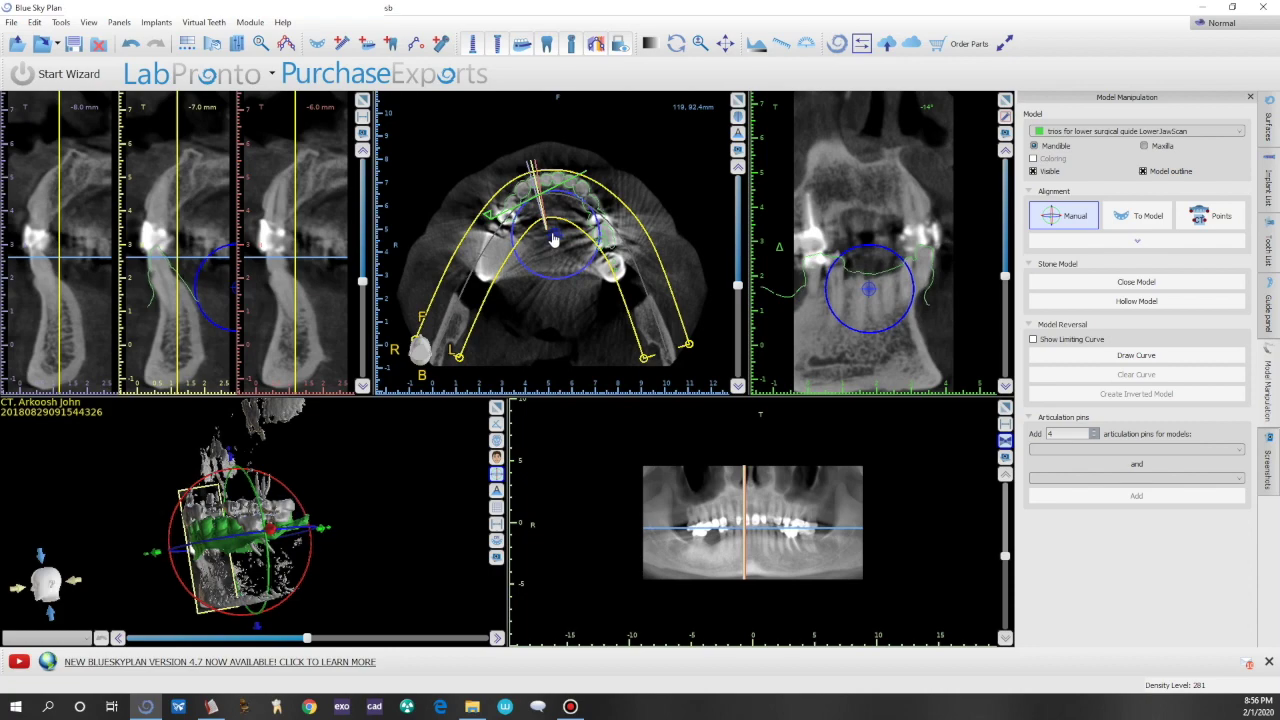
pyautogui.moveTo(362, 282); pyautogui.dragTo(373, 325)
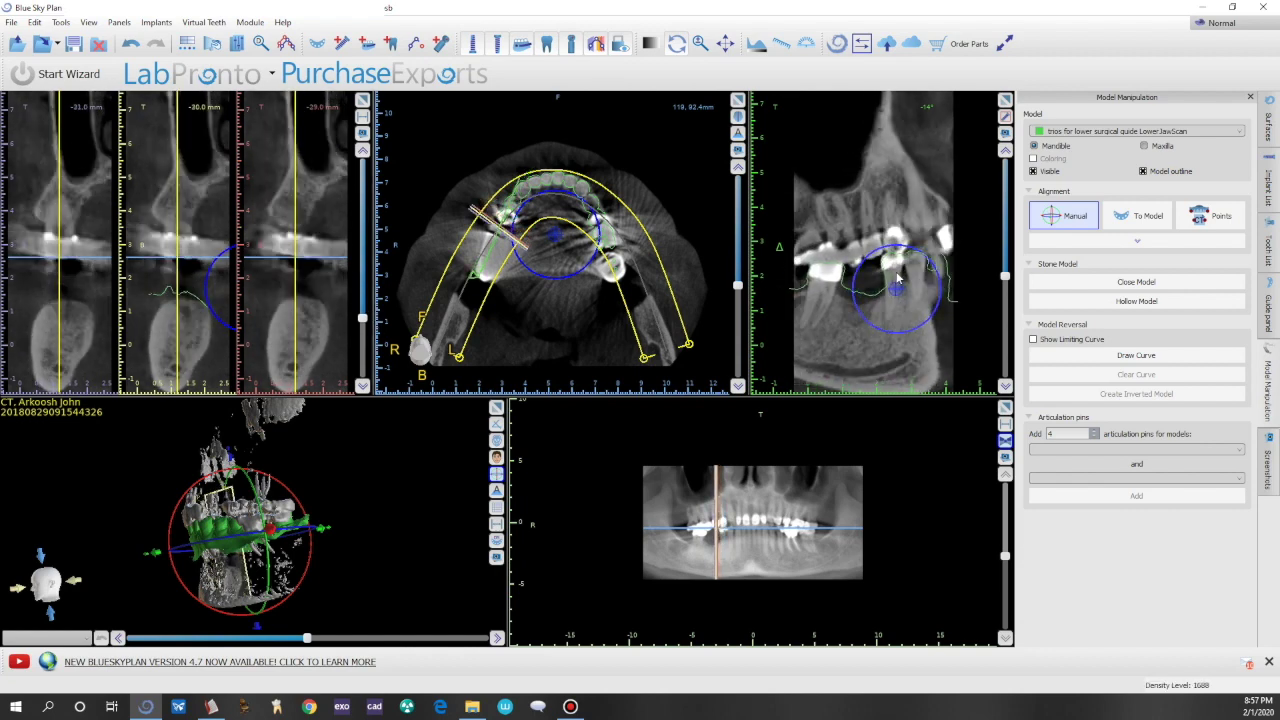
pyautogui.moveTo(738, 289); pyautogui.dragTo(737, 280)
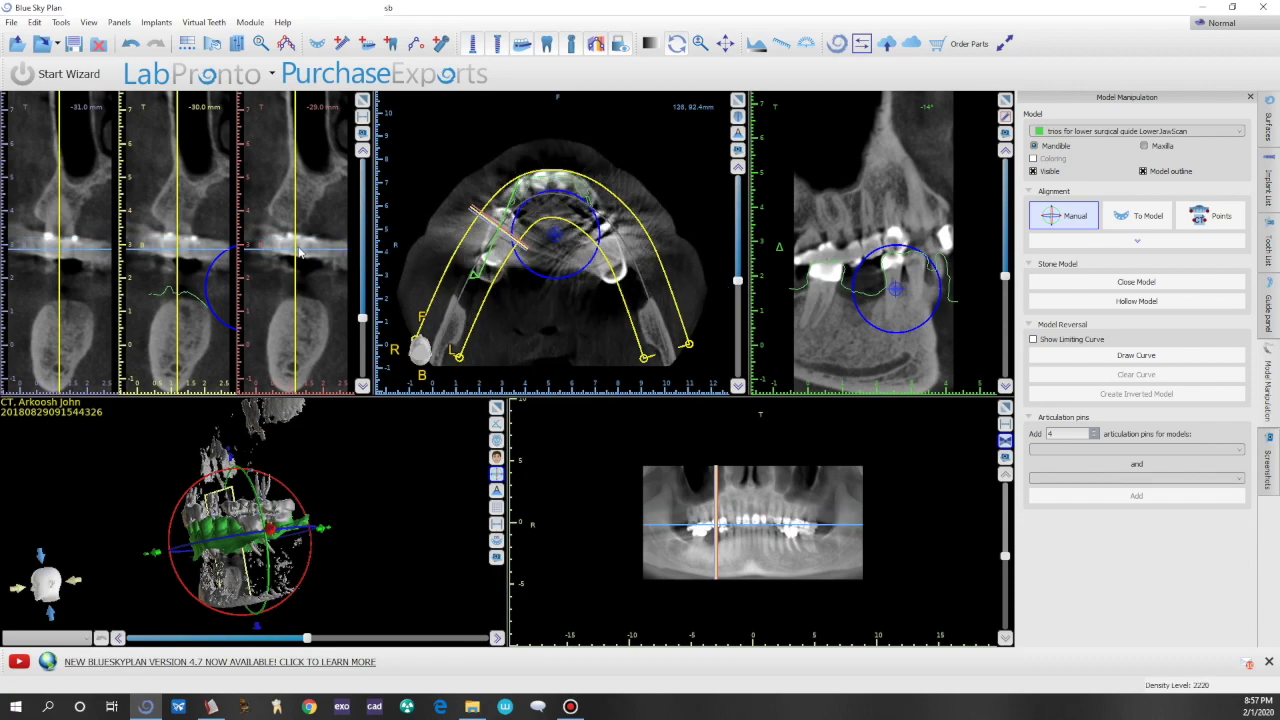
pyautogui.moveTo(362, 318); pyautogui.dragTo(378, 218)
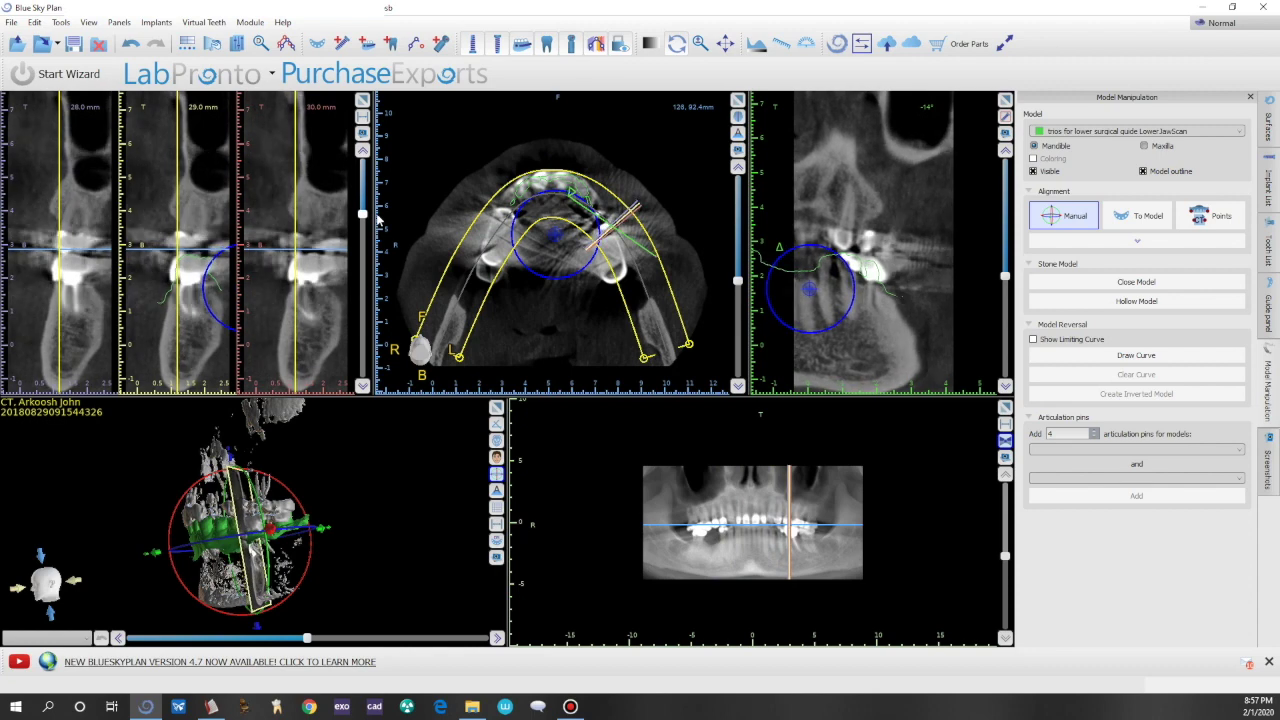
pyautogui.moveTo(1004, 282)
pyautogui.mouseDown()
pyautogui.moveTo(986, 326)
pyautogui.moveTo(987, 301)
pyautogui.mouseUp()
# End the manual alignment and hide the Original CT surface in the 3D view, leaving the jaw scan displayed.
pyautogui.click(1095, 220)
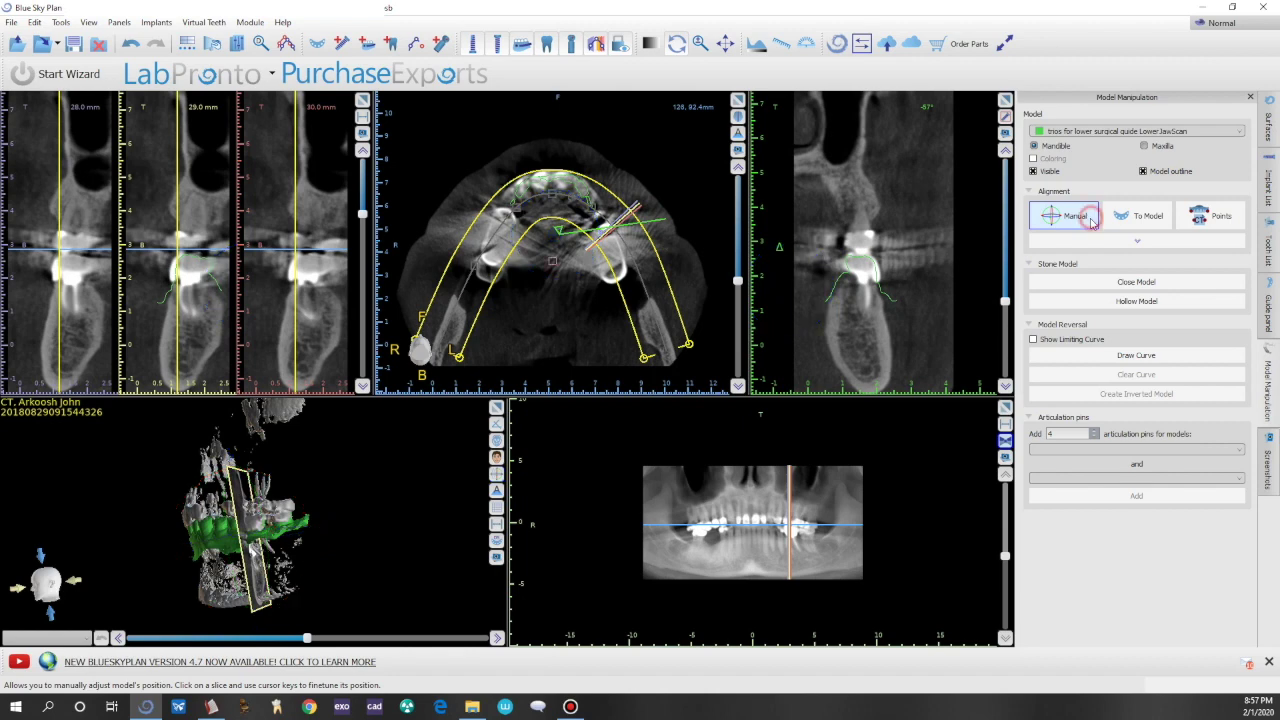
pyautogui.moveTo(429, 497); pyautogui.dragTo(413, 471)
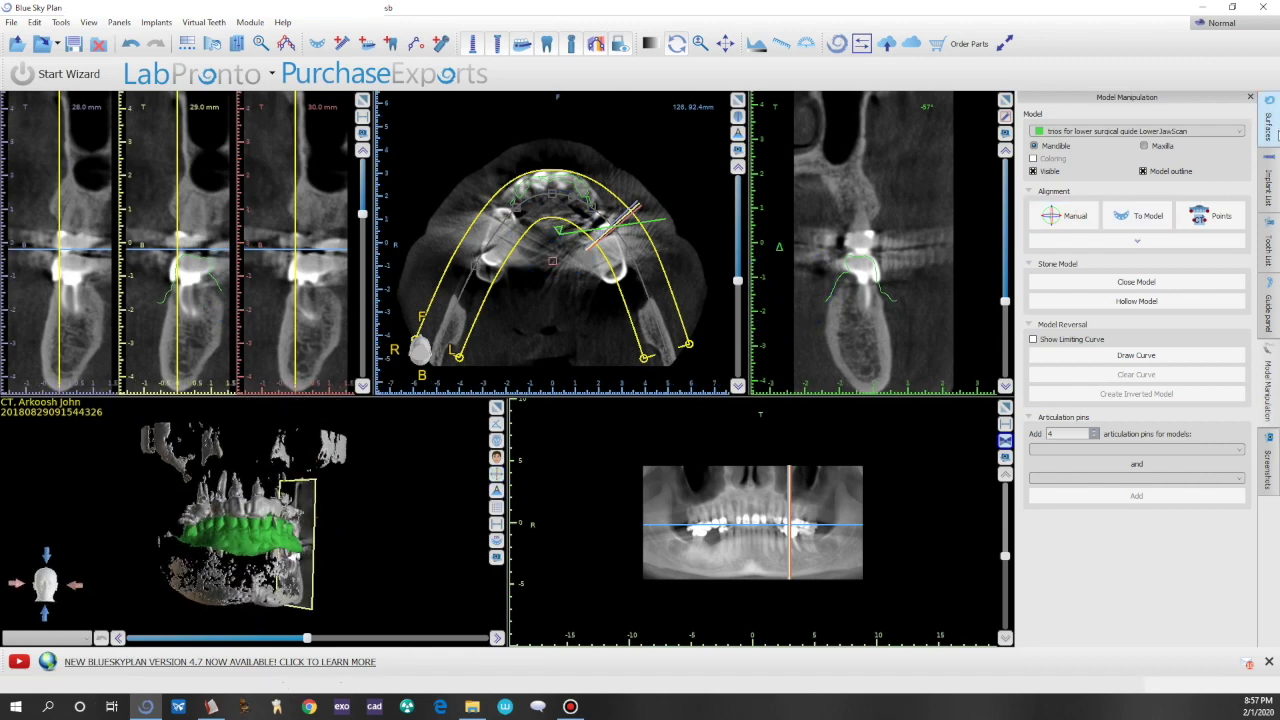
pyautogui.click(1270, 128)
pyautogui.click(1129, 310)
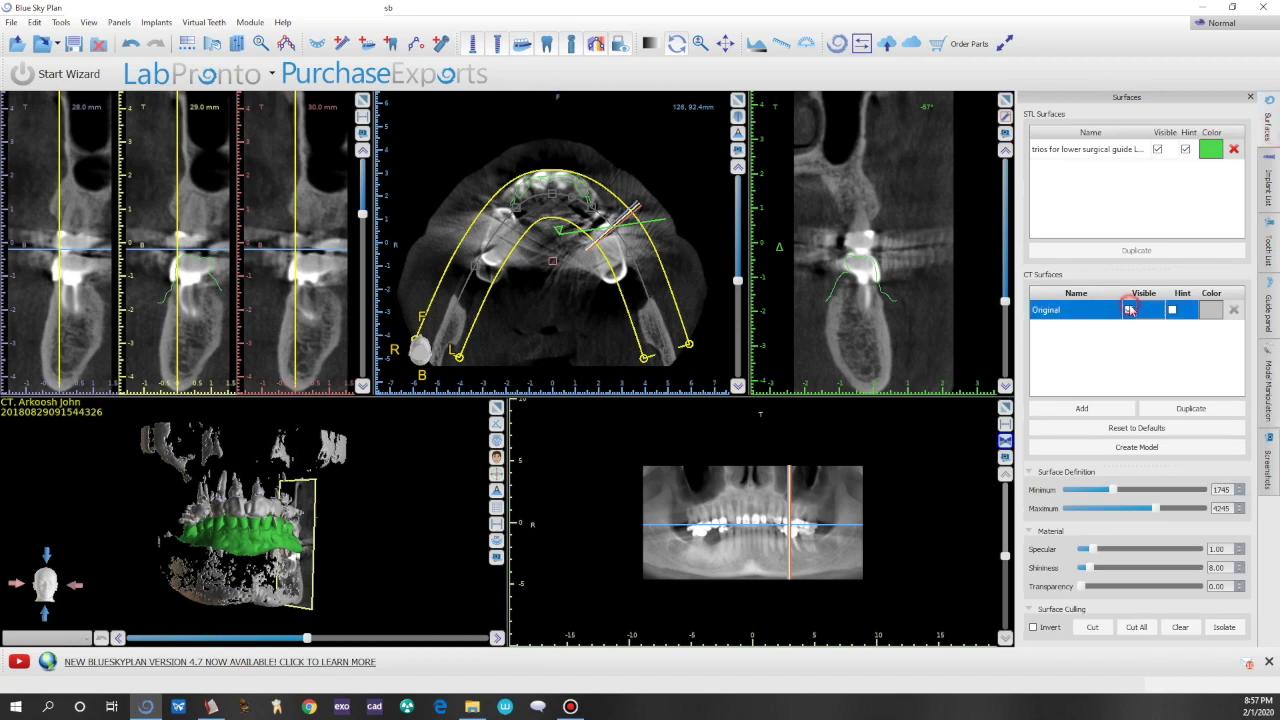
pyautogui.click(1129, 310)
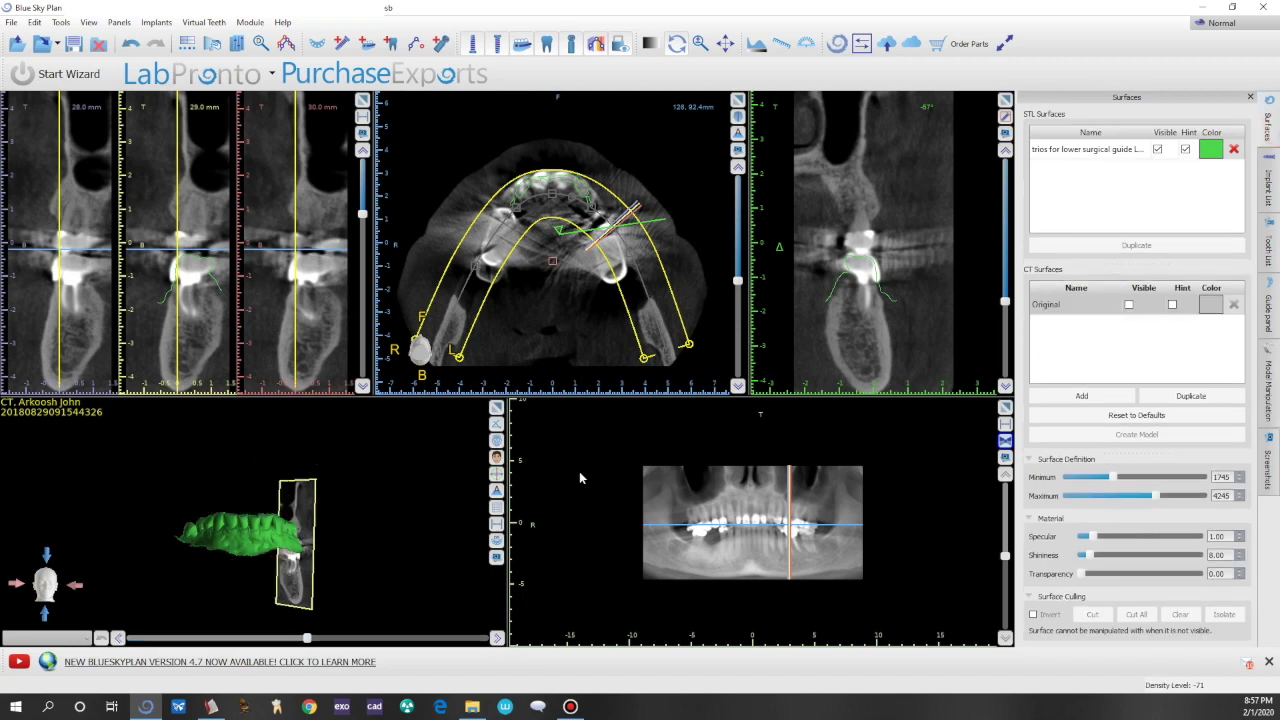
pyautogui.moveTo(366, 460); pyautogui.dragTo(415, 469)
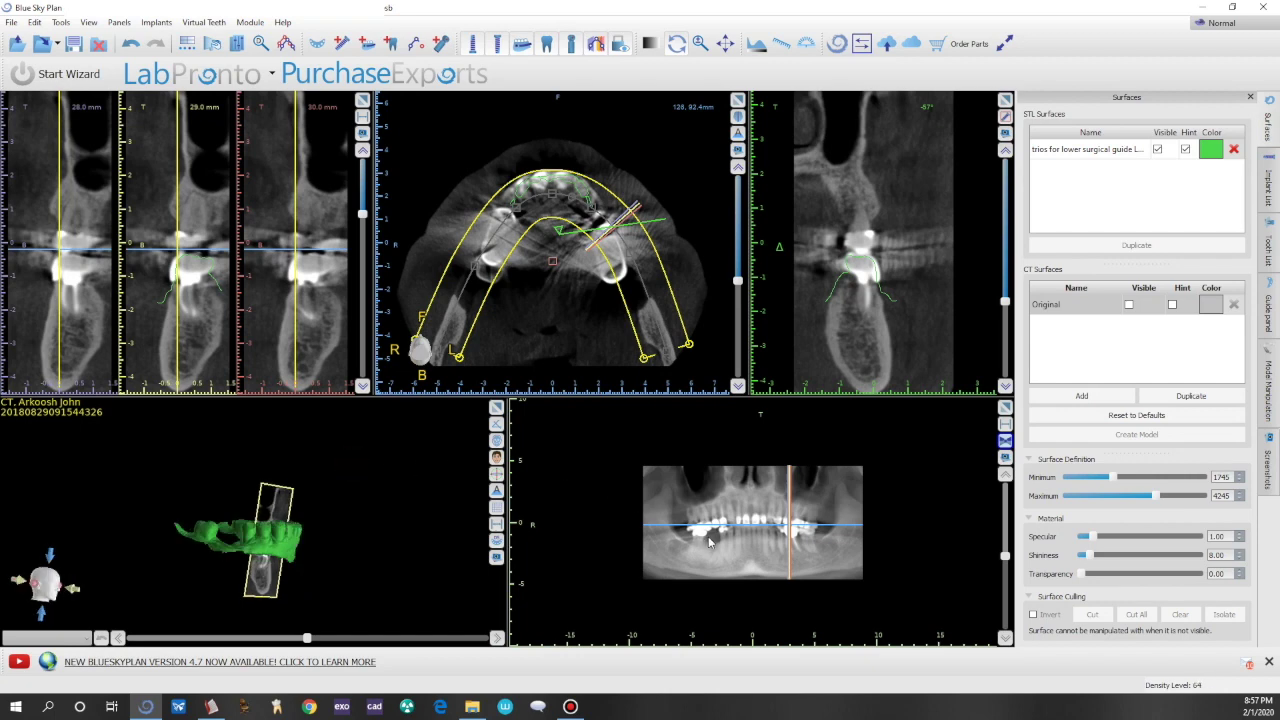
# Add a medium Right Mandibular First Molar from the Teeth caps set at the missing tooth's site, located in the enlarged panoramic view.
pyautogui.scroll(3, 710, 541)
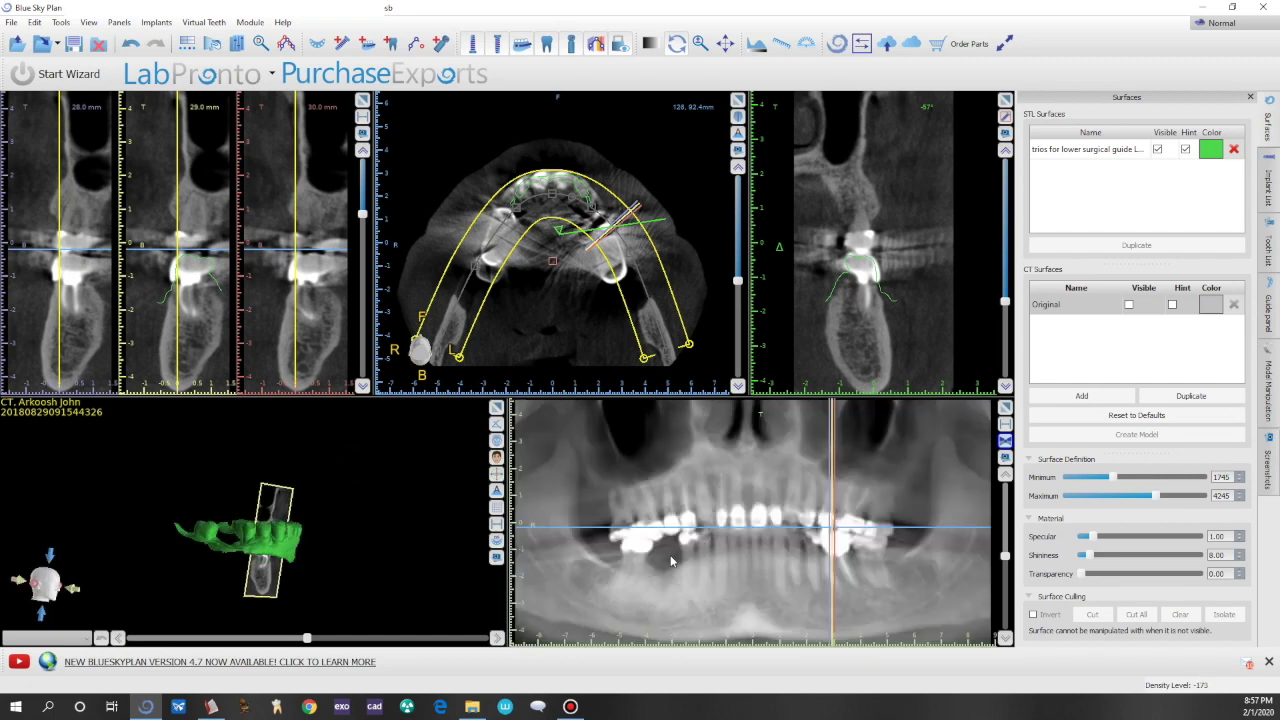
pyautogui.click(671, 562)
pyautogui.click(662, 548)
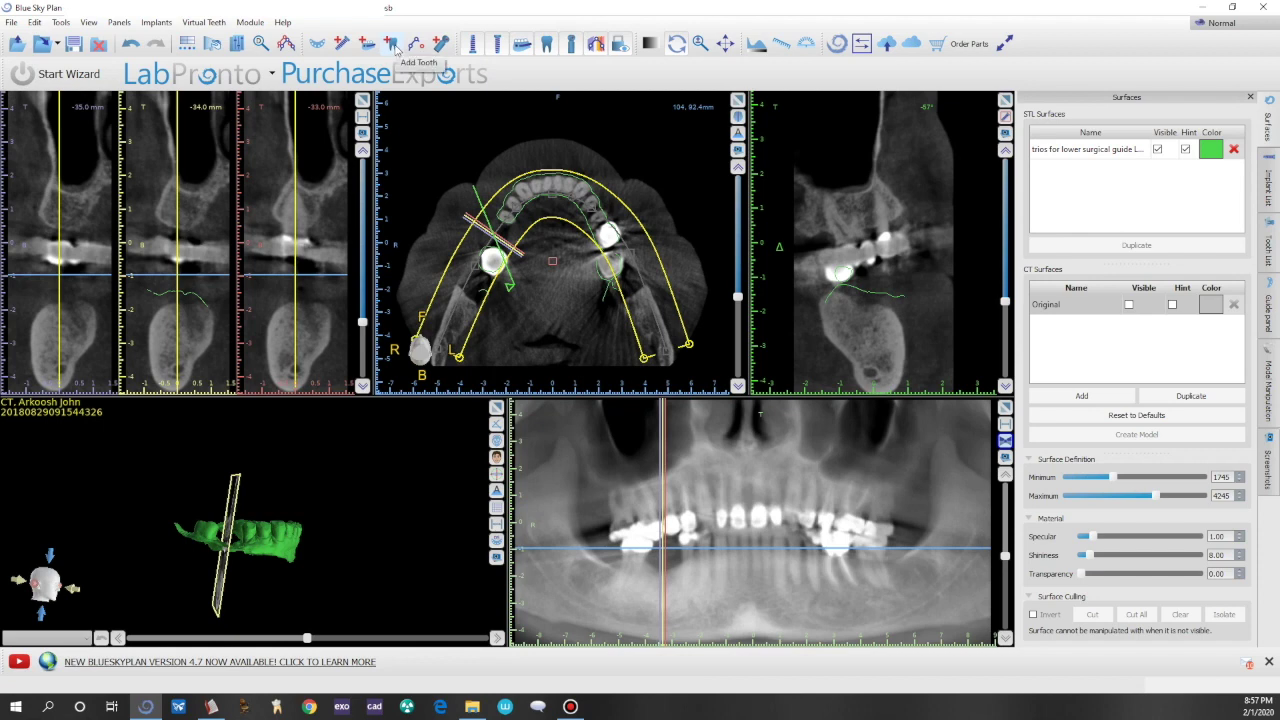
pyautogui.click(392, 45)
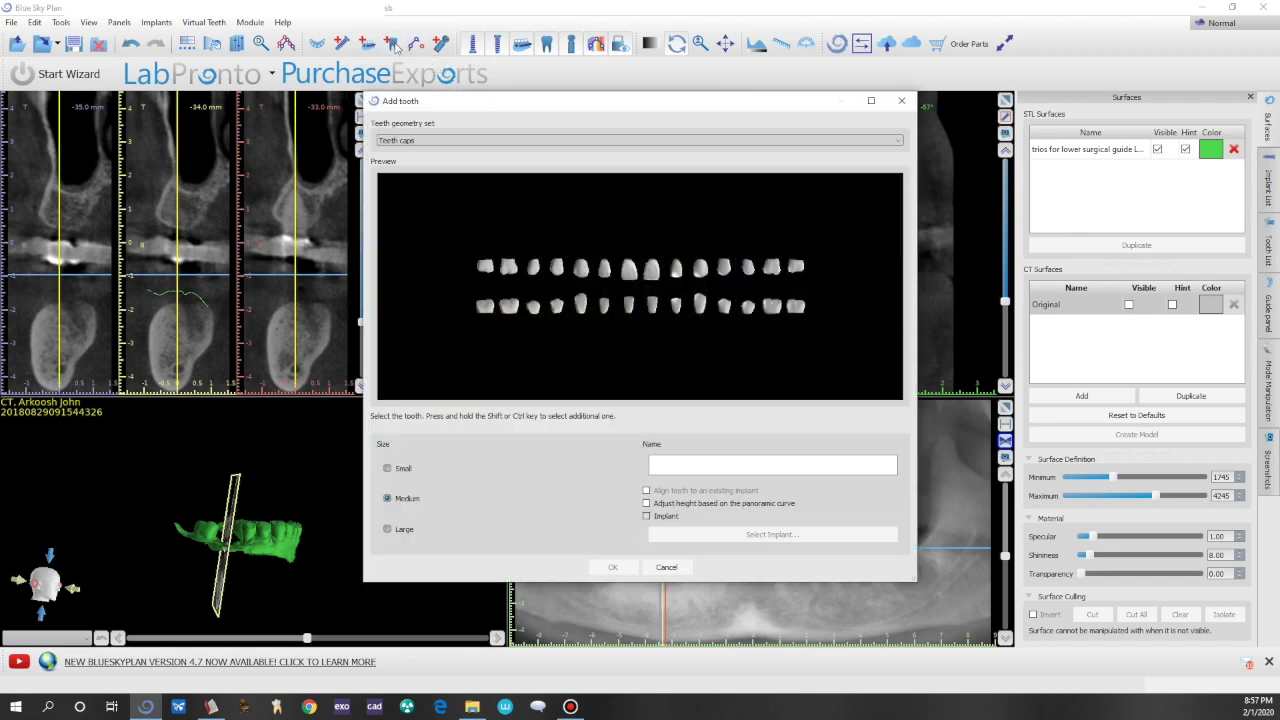
pyautogui.click(510, 306)
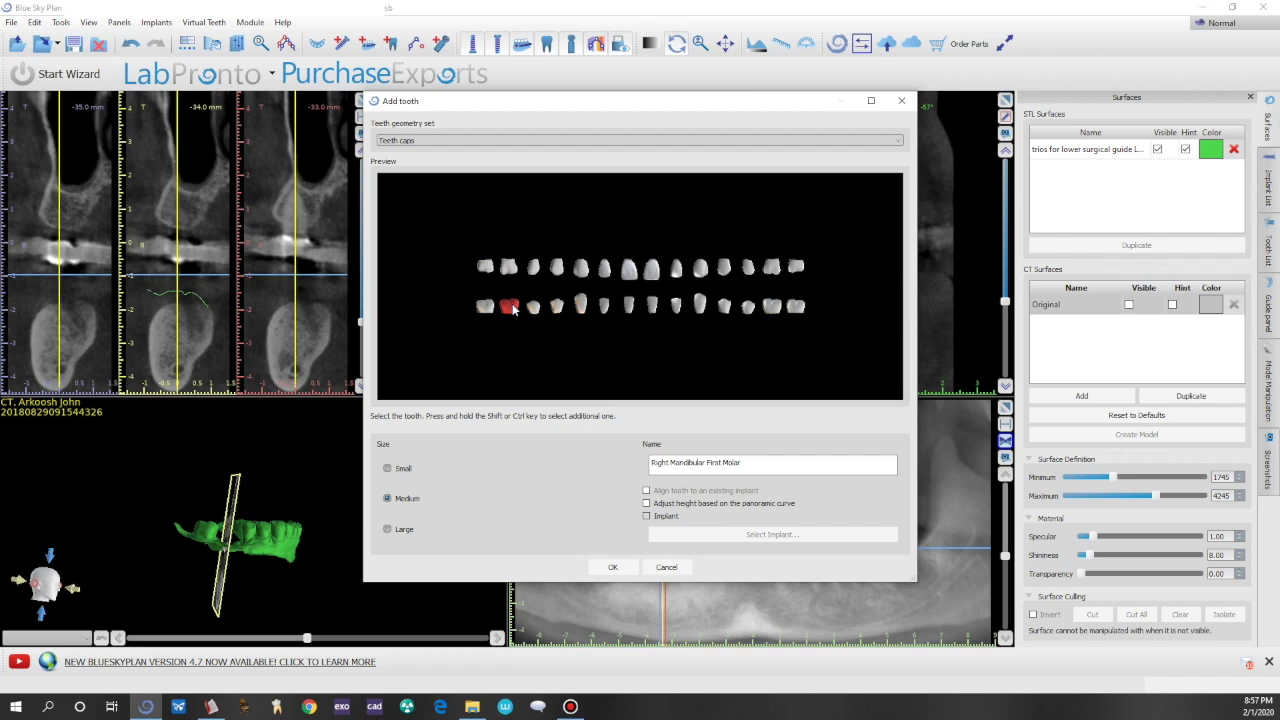
pyautogui.click(614, 568)
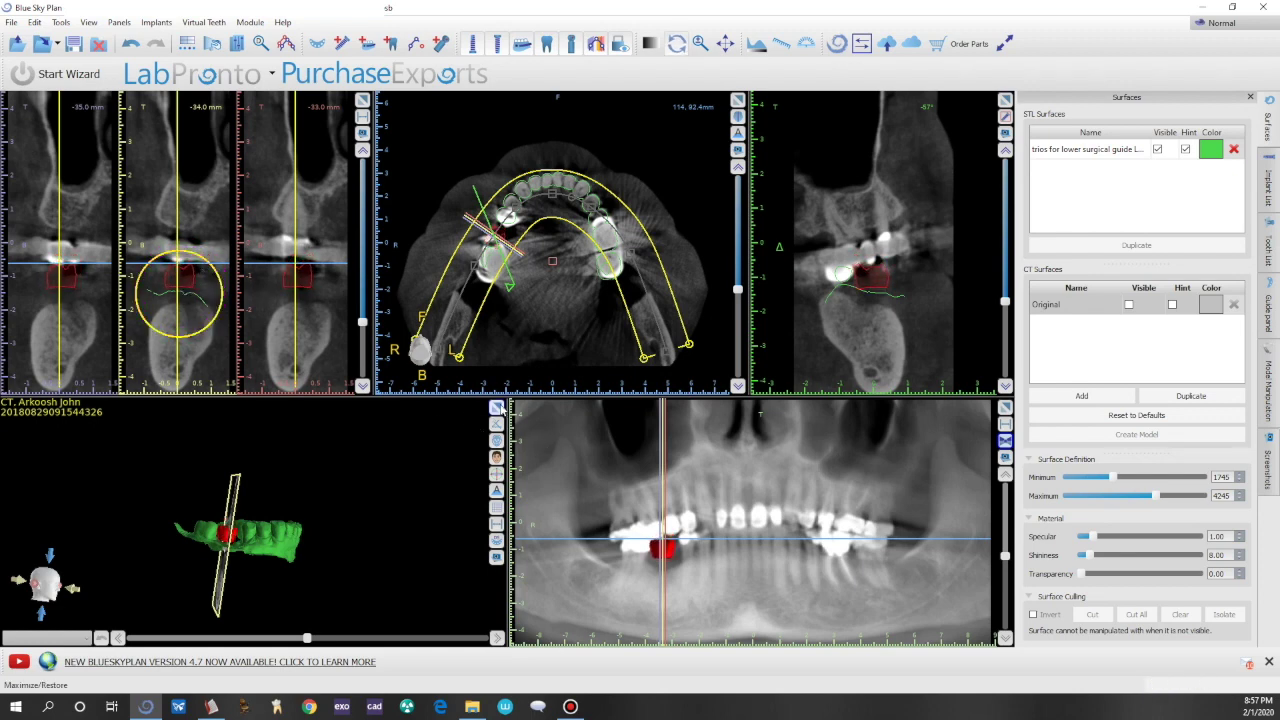
# Enlarge the 3D view and shift the virtual molar slightly forward along the arch into the gap.
pyautogui.click(500, 408)
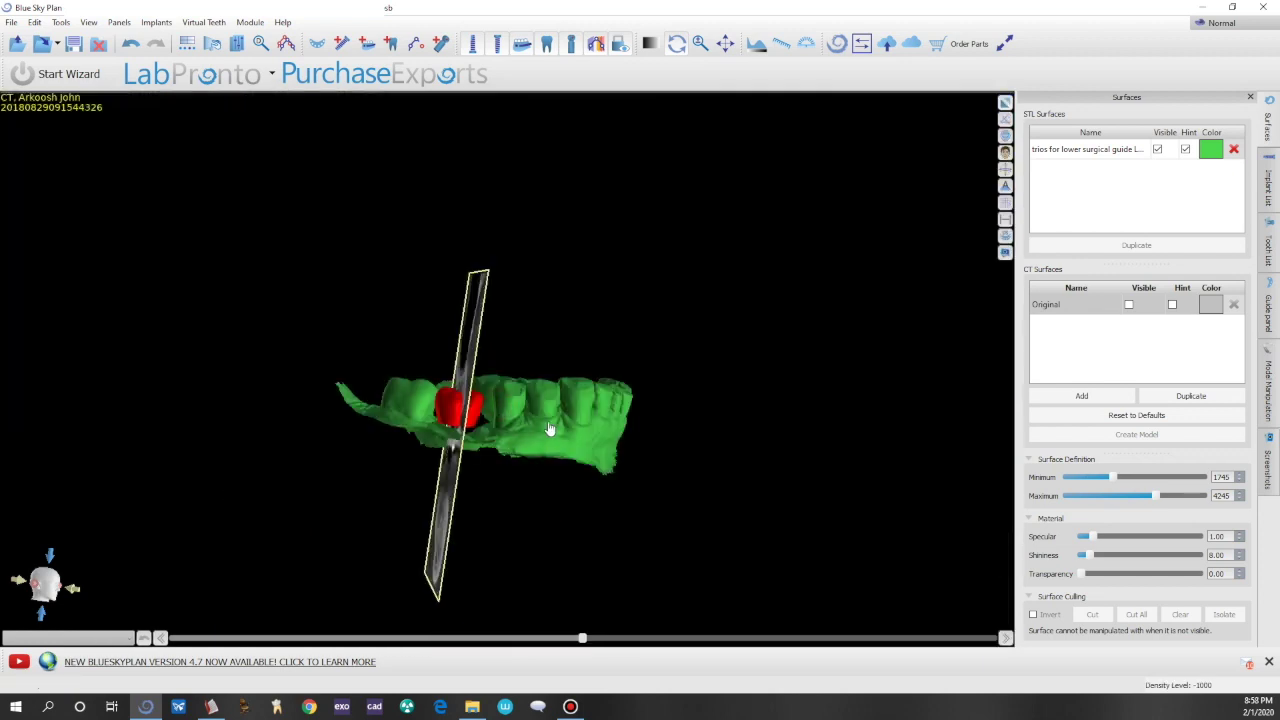
pyautogui.moveTo(611, 352); pyautogui.dragTo(545, 356)
pyautogui.click(465, 408)
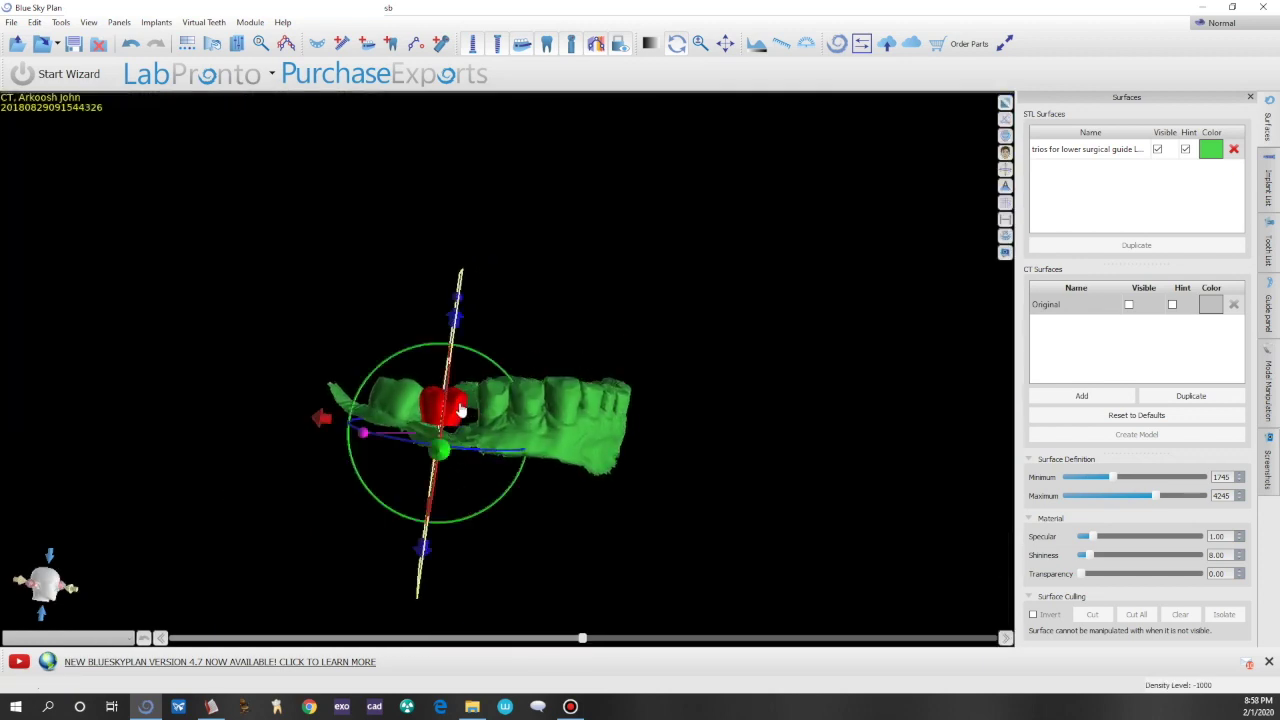
pyautogui.moveTo(463, 409); pyautogui.dragTo(468, 410)
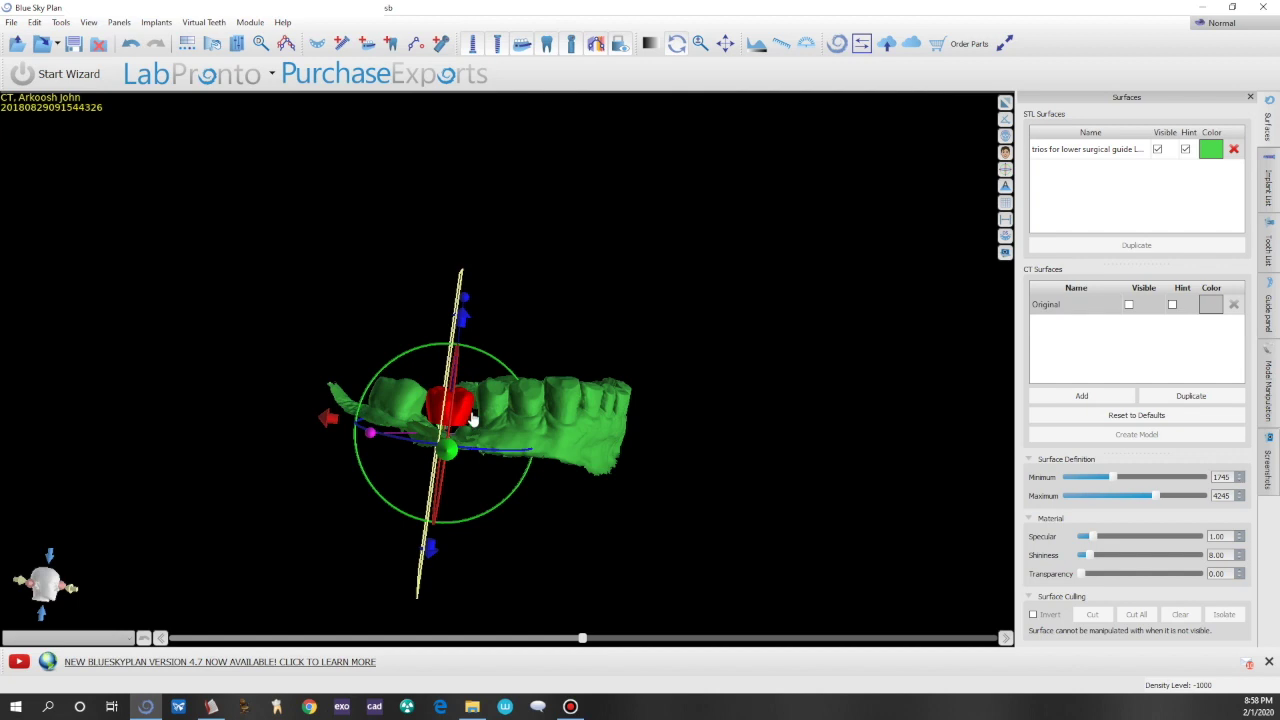
pyautogui.moveTo(504, 457); pyautogui.dragTo(465, 412)
# Viewed from the occlusal side, widen the virtual molar slightly and move it a little towards the tongue side.
pyautogui.moveTo(602, 411); pyautogui.dragTo(348, 471)
pyautogui.moveTo(650, 364); pyautogui.dragTo(586, 622)
pyautogui.moveTo(626, 296); pyautogui.dragTo(644, 510)
pyautogui.moveTo(405, 370)
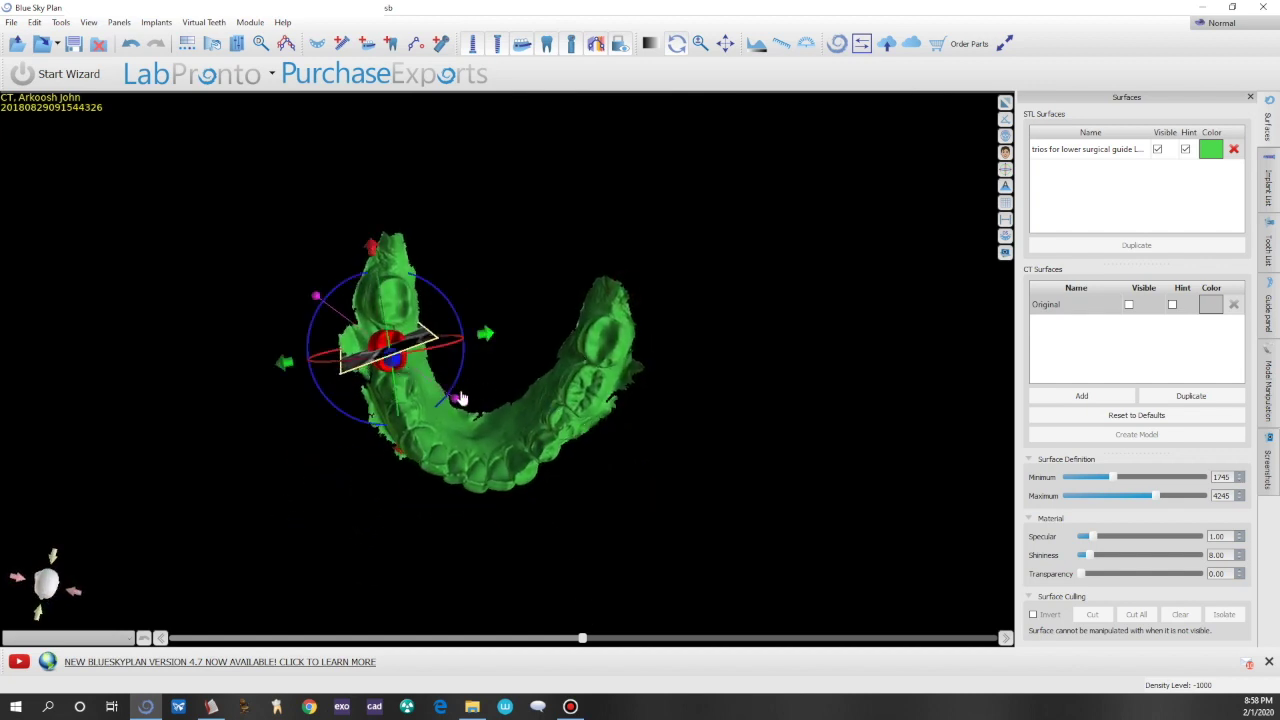
pyautogui.moveTo(457, 405)
pyautogui.mouseDown()
pyautogui.moveTo(487, 427)
pyautogui.moveTo(467, 418)
pyautogui.mouseUp()
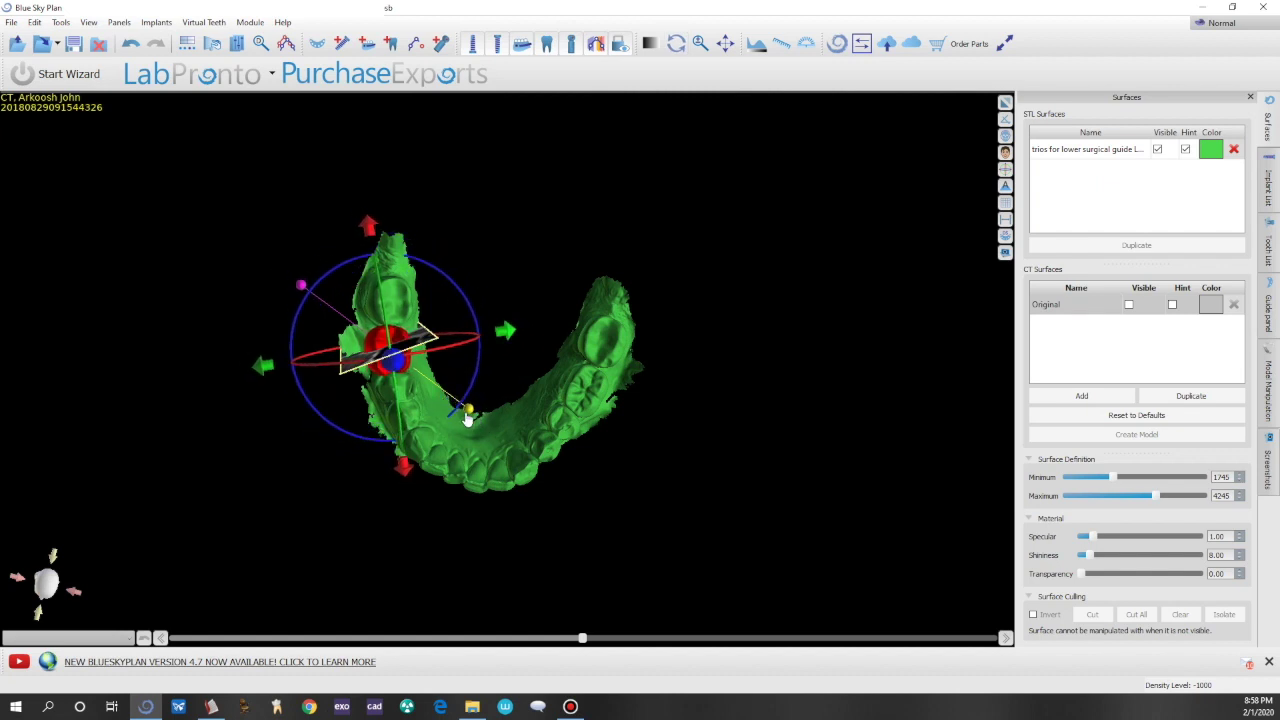
pyautogui.moveTo(504, 333); pyautogui.dragTo(508, 340)
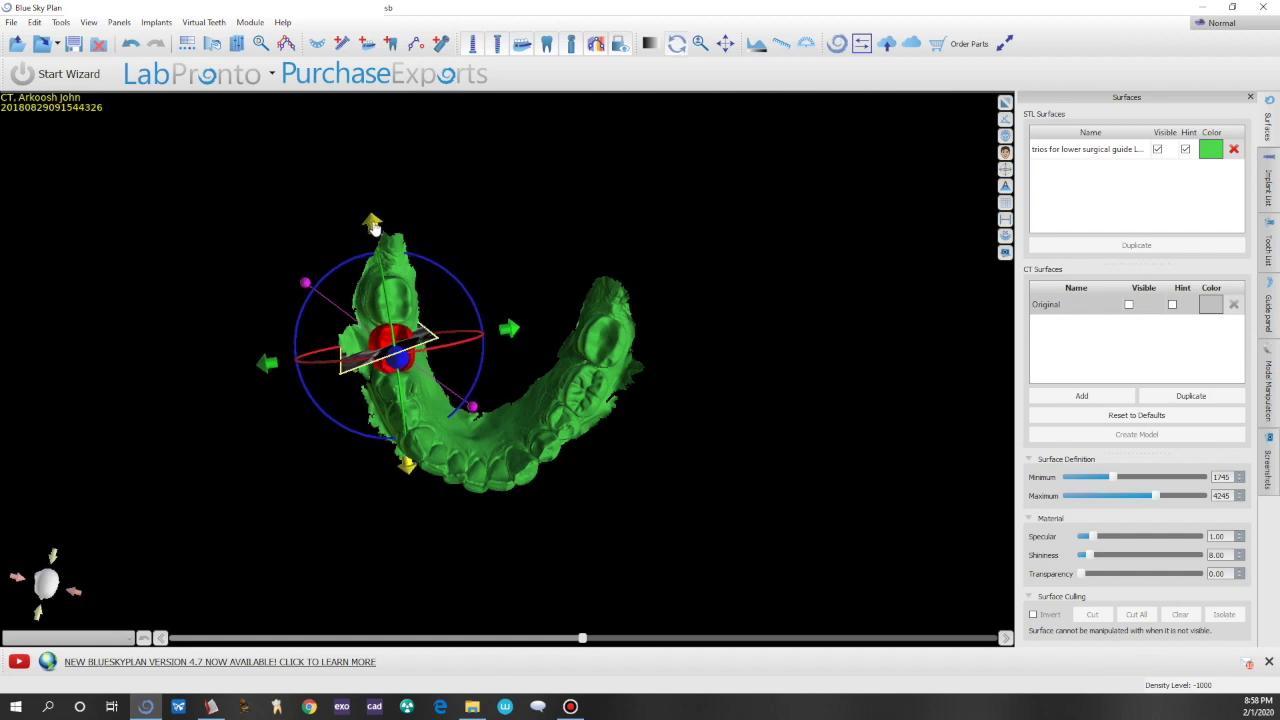
# Increase the virtual molar's height in the side view and lower it slightly to line up with the neighbouring teeth.
pyautogui.moveTo(421, 566); pyautogui.dragTo(441, 484)
pyautogui.moveTo(476, 554); pyautogui.dragTo(500, 209)
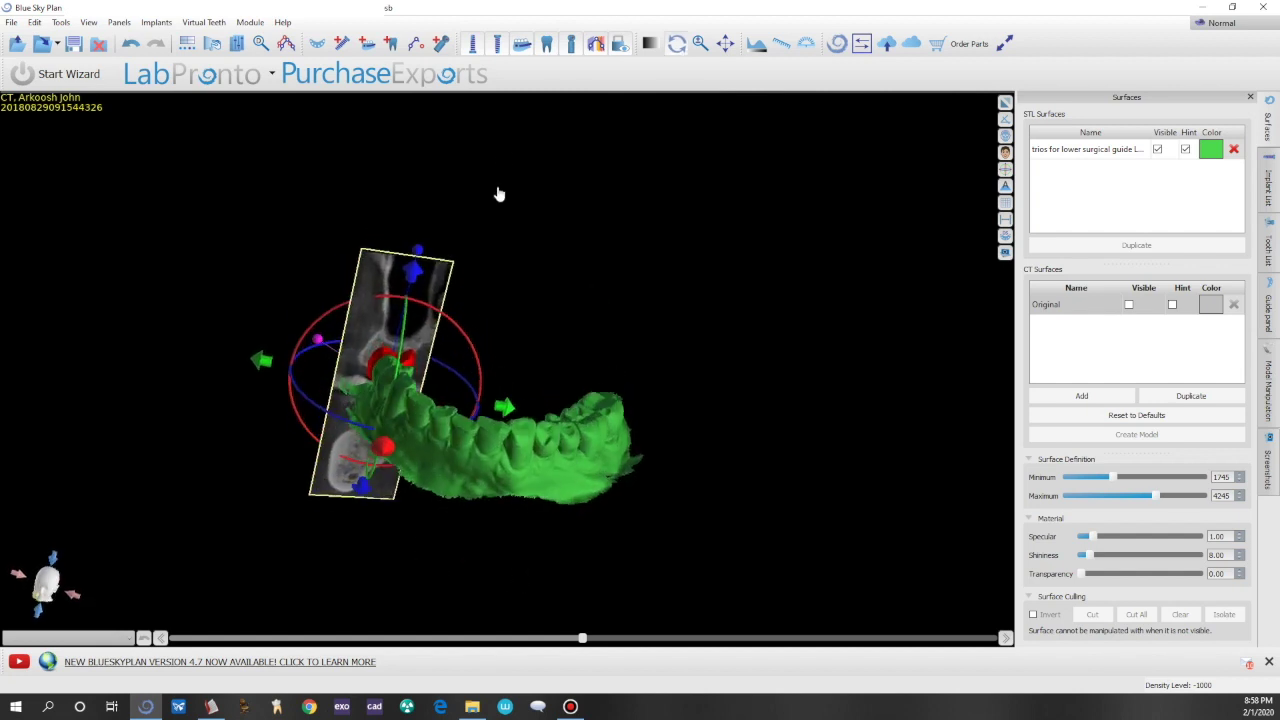
pyautogui.moveTo(785, 503); pyautogui.dragTo(323, 456)
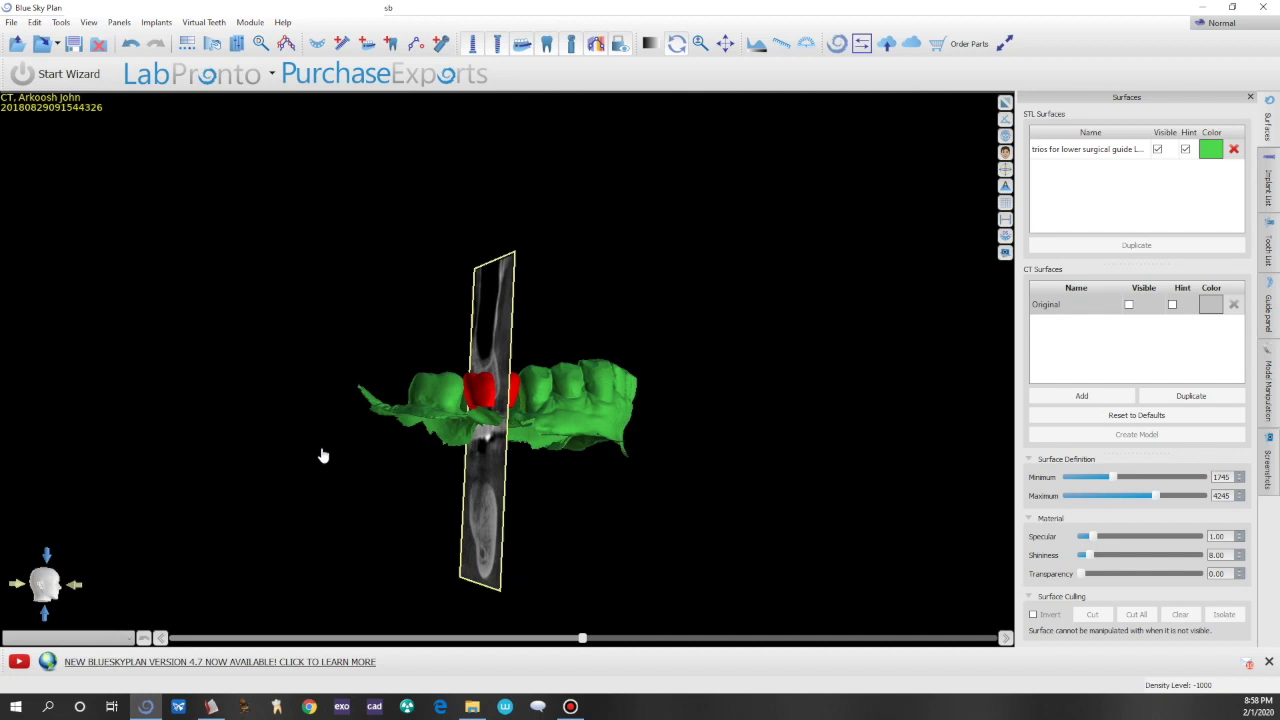
pyautogui.moveTo(508, 510); pyautogui.dragTo(508, 428)
pyautogui.click(474, 411)
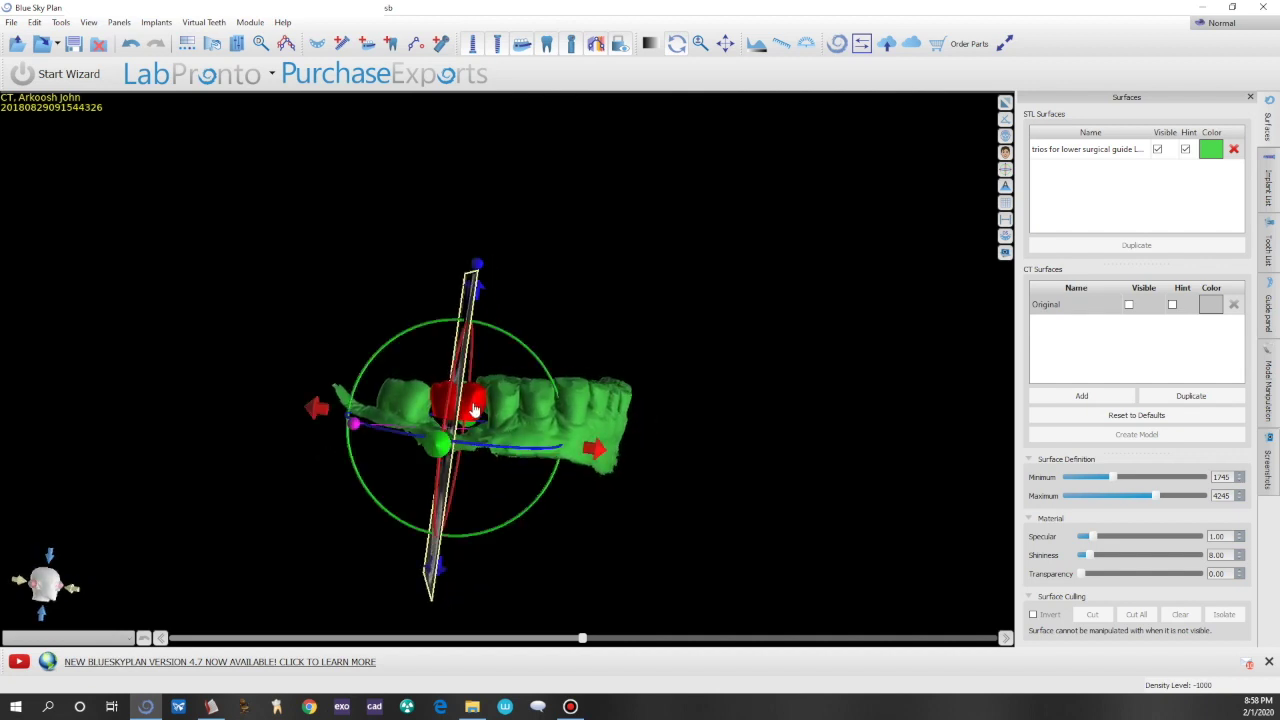
pyautogui.click(479, 265)
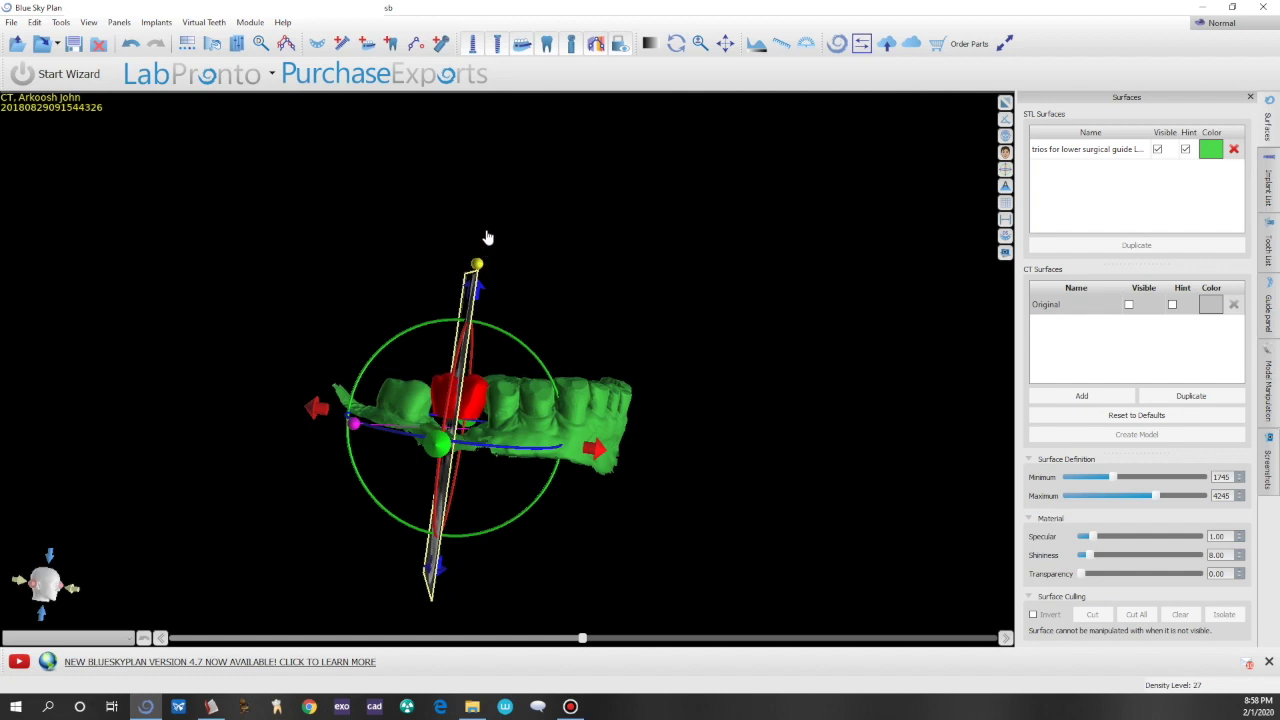
pyautogui.click(481, 288)
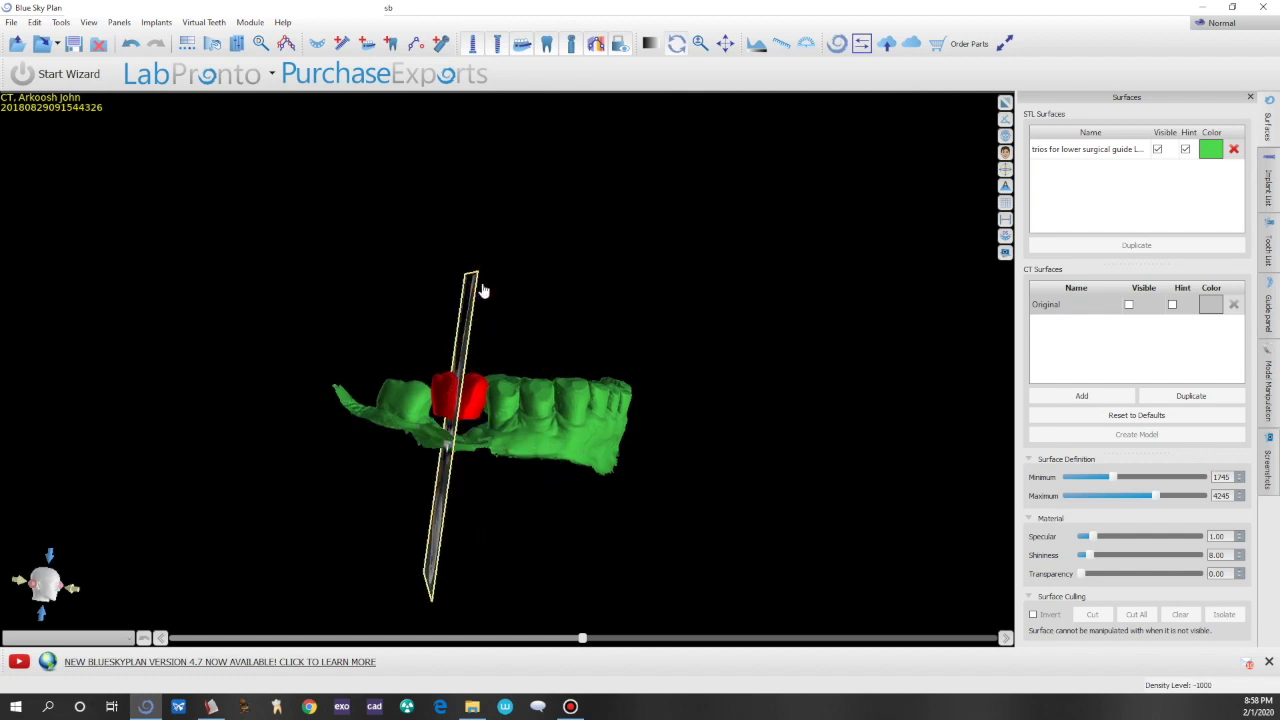
pyautogui.click(475, 300)
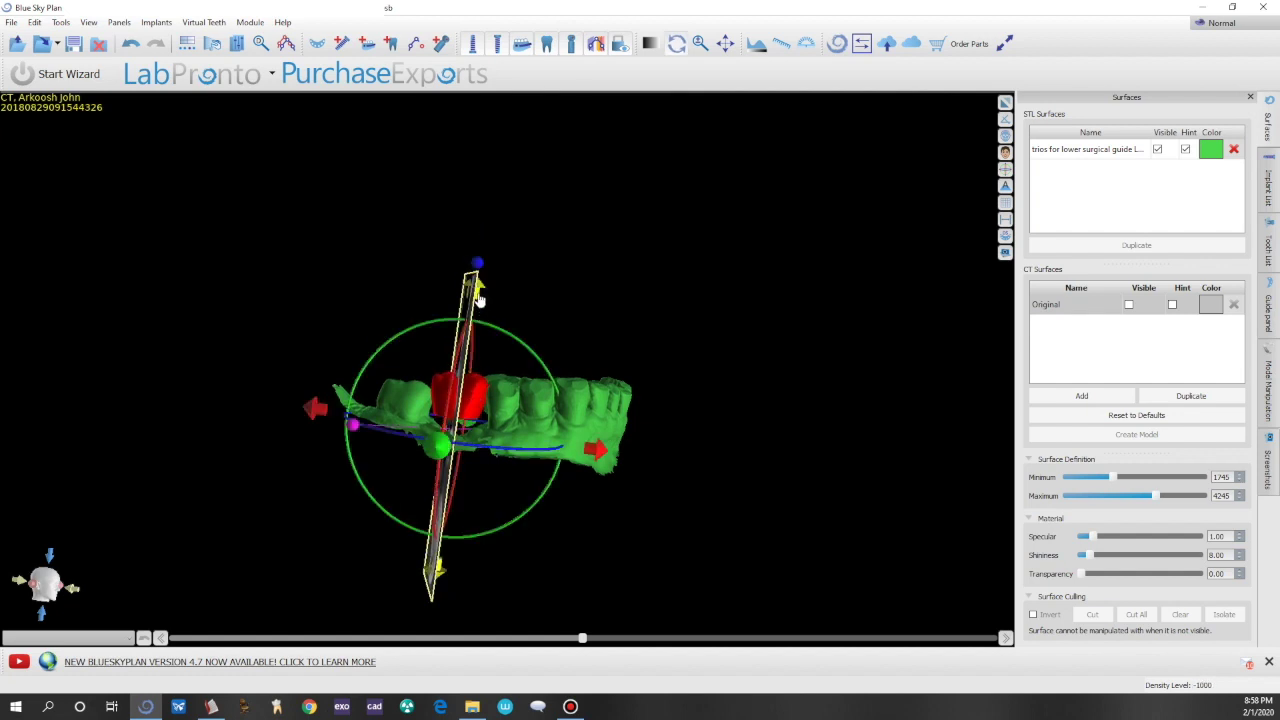
pyautogui.moveTo(479, 298); pyautogui.dragTo(478, 307)
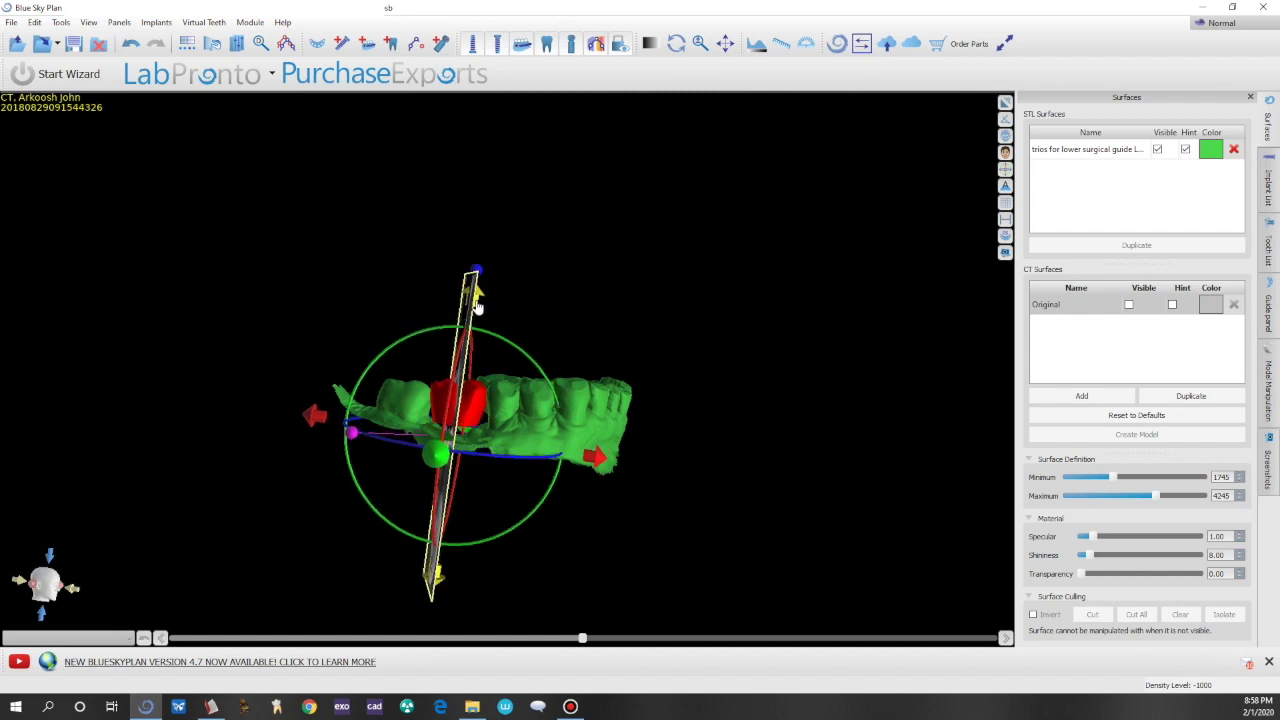
pyautogui.moveTo(683, 374); pyautogui.dragTo(856, 420)
pyautogui.click(611, 369)
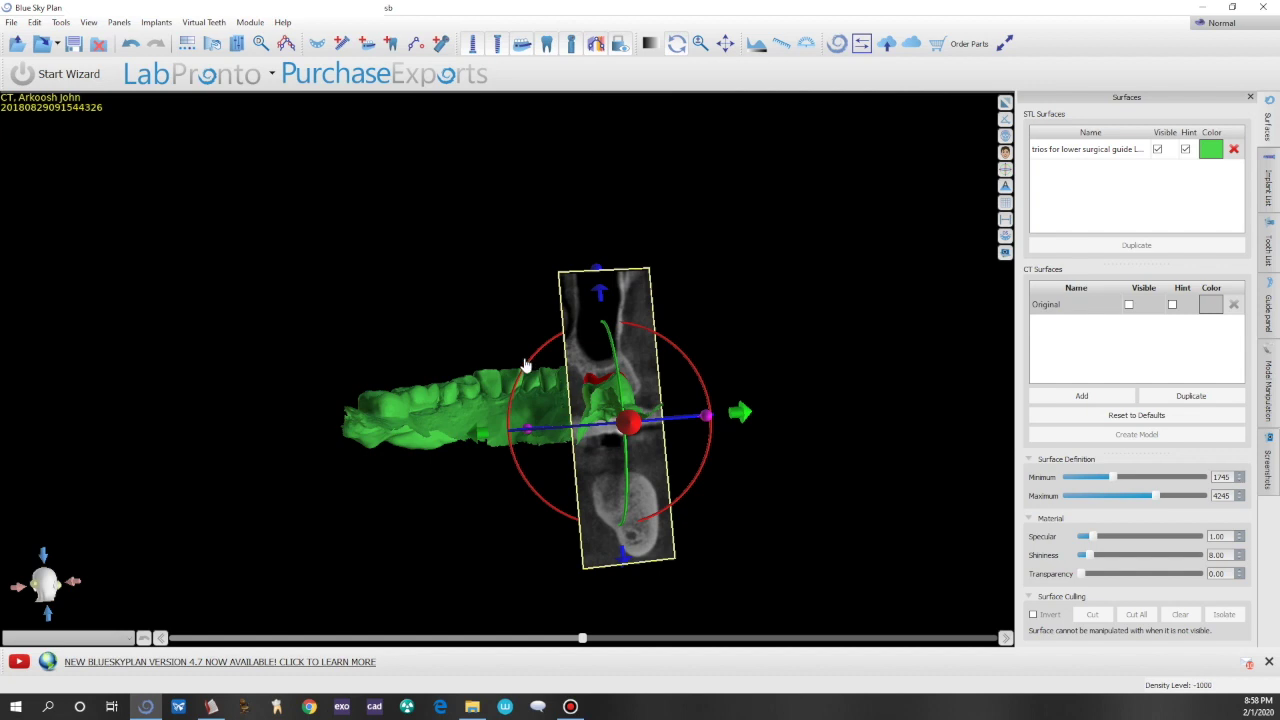
# Tilt the virtual molar slightly in the 3D view and check its fit in the arch from several sides.
pyautogui.moveTo(524, 366); pyautogui.dragTo(527, 373)
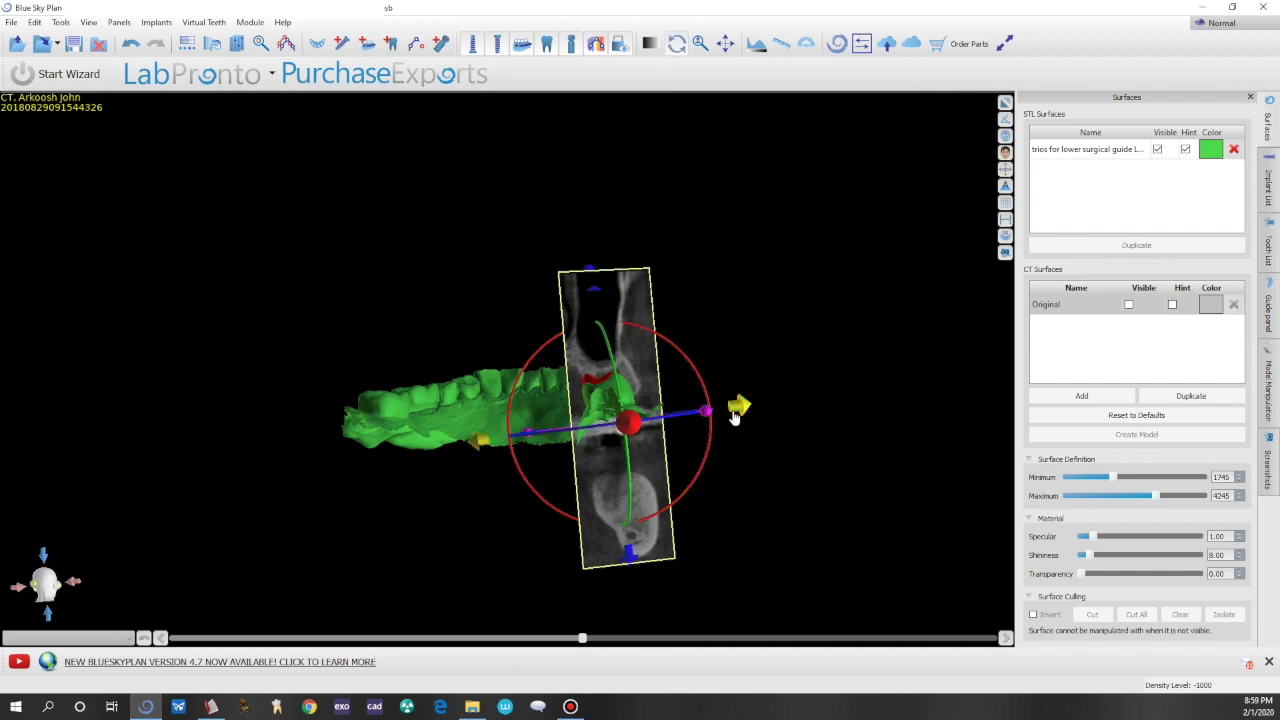
pyautogui.moveTo(800, 438); pyautogui.dragTo(609, 486)
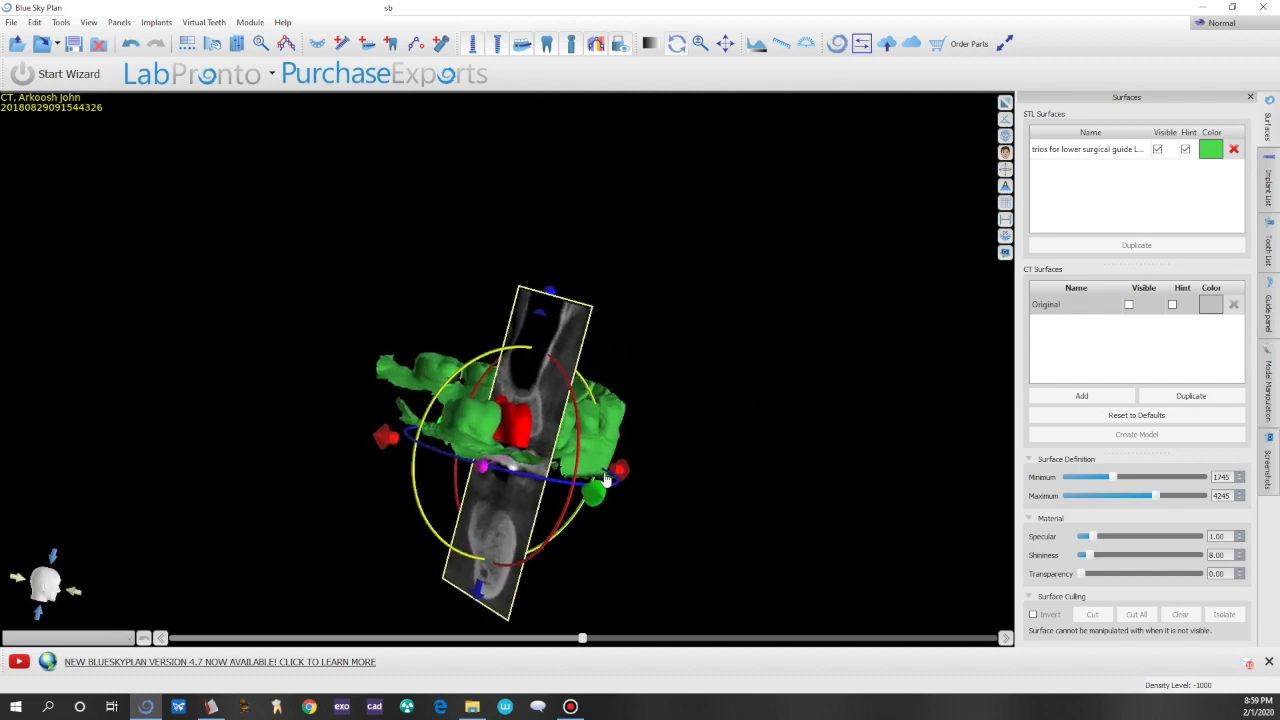
pyautogui.moveTo(517, 455); pyautogui.dragTo(467, 490)
pyautogui.moveTo(651, 401); pyautogui.dragTo(594, 321)
pyautogui.moveTo(643, 366); pyautogui.dragTo(434, 571)
pyautogui.moveTo(526, 563)
pyautogui.mouseDown()
pyautogui.moveTo(522, 466)
pyautogui.moveTo(534, 451)
pyautogui.moveTo(537, 472)
pyautogui.mouseUp()
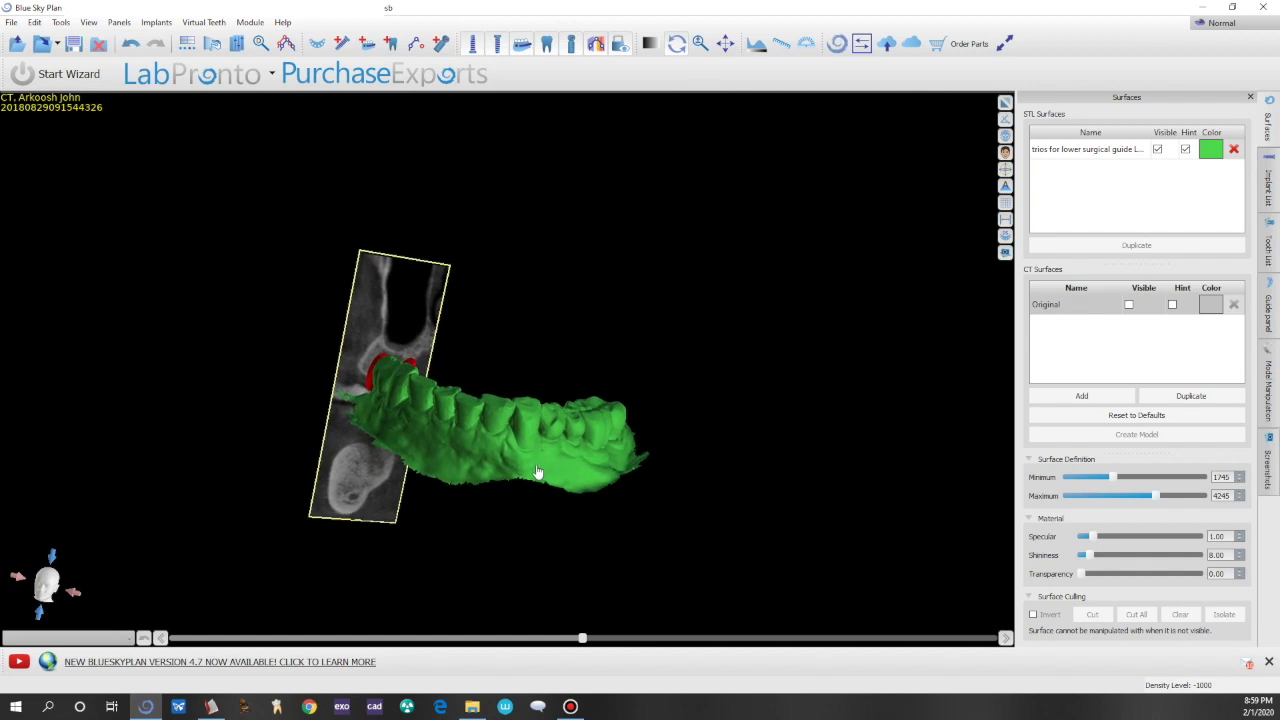
# Lock the Right Mandibular First Molar and turn the 3D model to a side view of the tooth.
pyautogui.click(1272, 252)
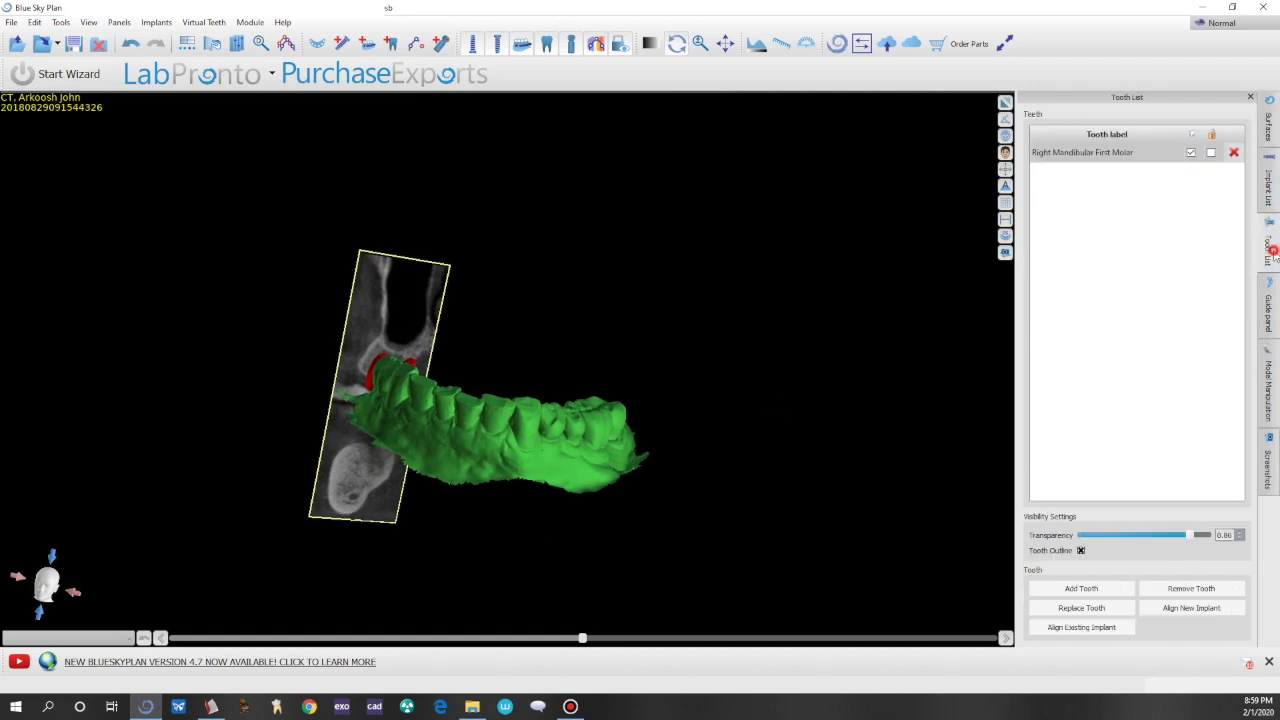
pyautogui.click(1212, 153)
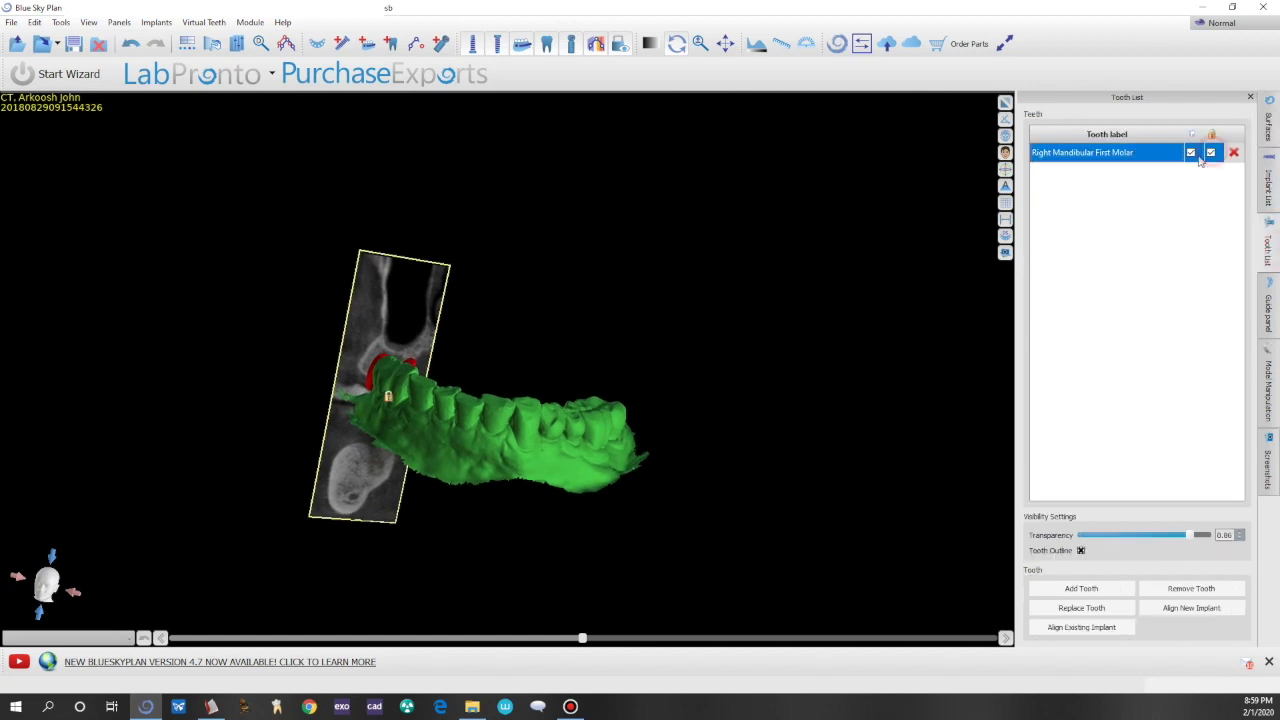
pyautogui.moveTo(820, 343); pyautogui.dragTo(863, 217)
pyautogui.moveTo(701, 292); pyautogui.dragTo(668, 476)
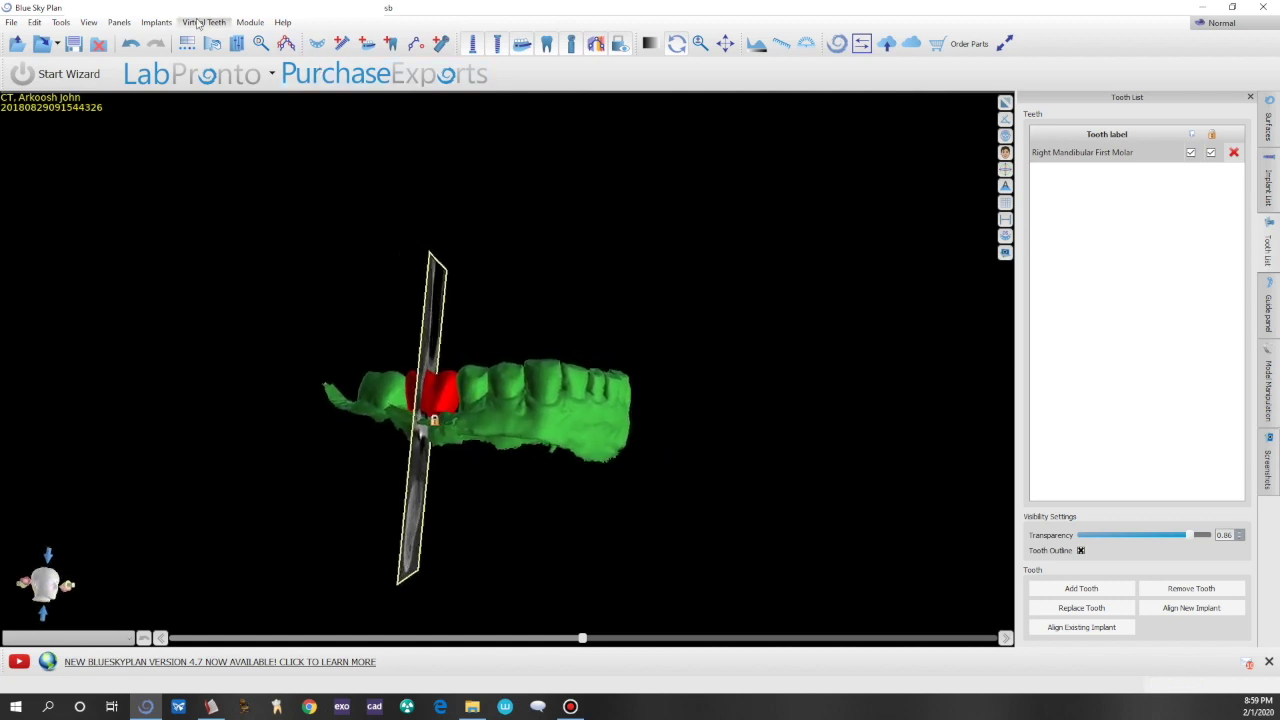
# Hide the cross-section projection in the 3D view and view the lower arch from the occlusal side.
pyautogui.click(92, 23)
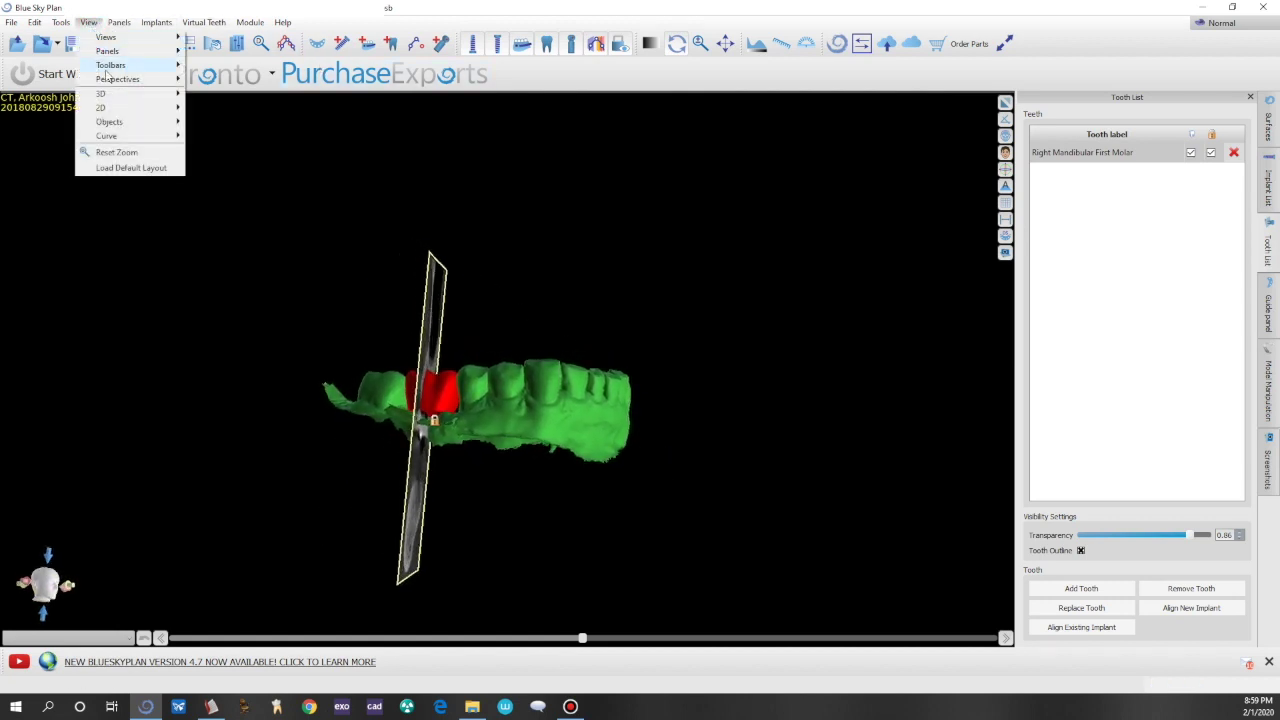
pyautogui.moveTo(132, 146)
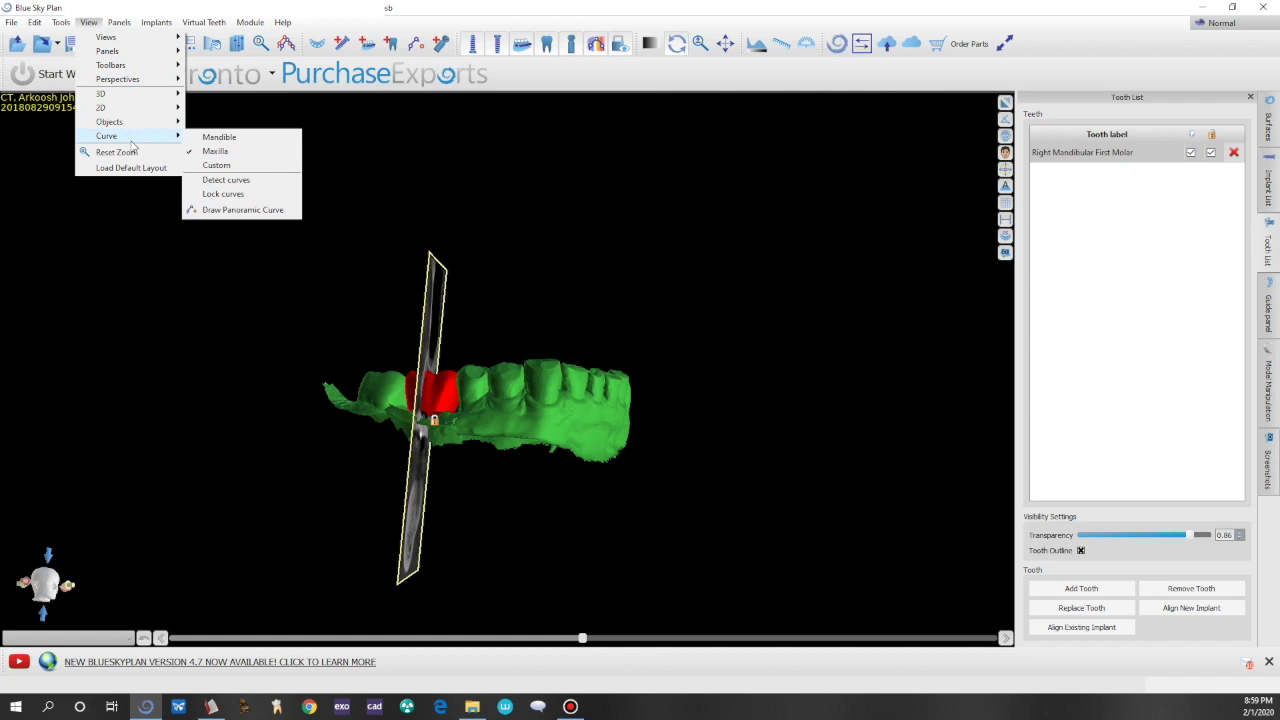
pyautogui.moveTo(140, 102)
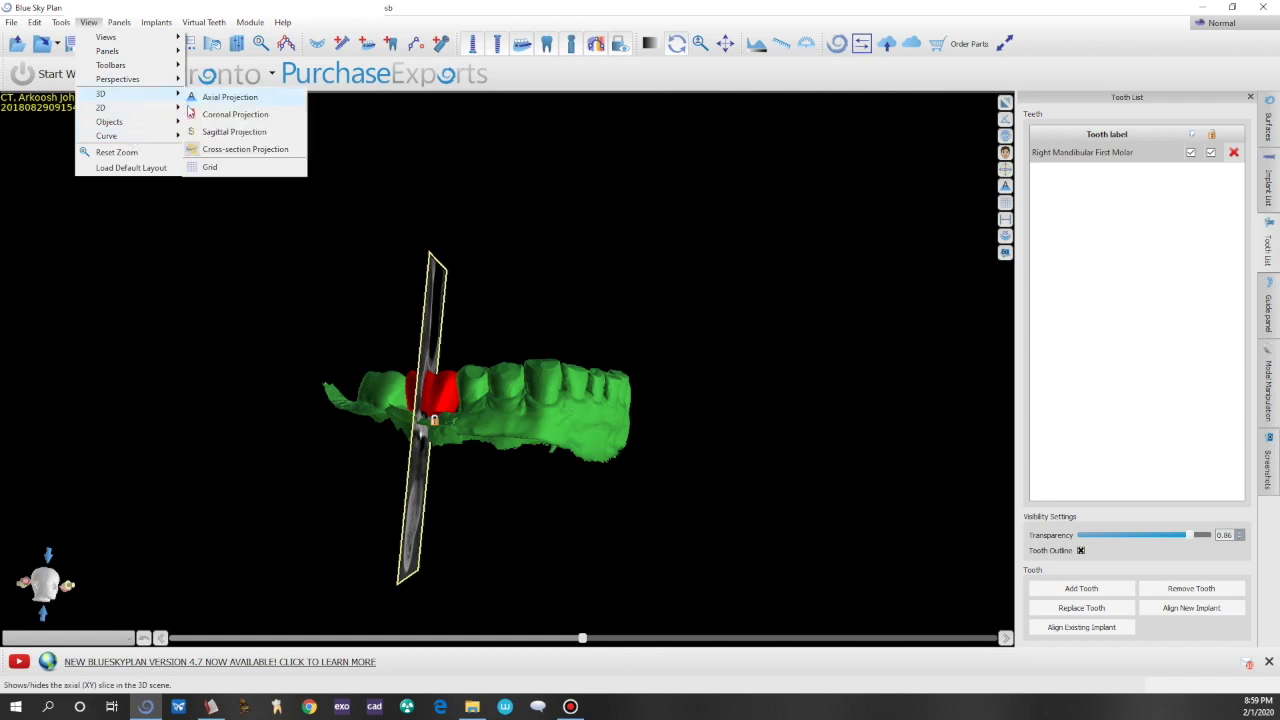
pyautogui.click(244, 149)
pyautogui.moveTo(866, 354); pyautogui.dragTo(535, 524)
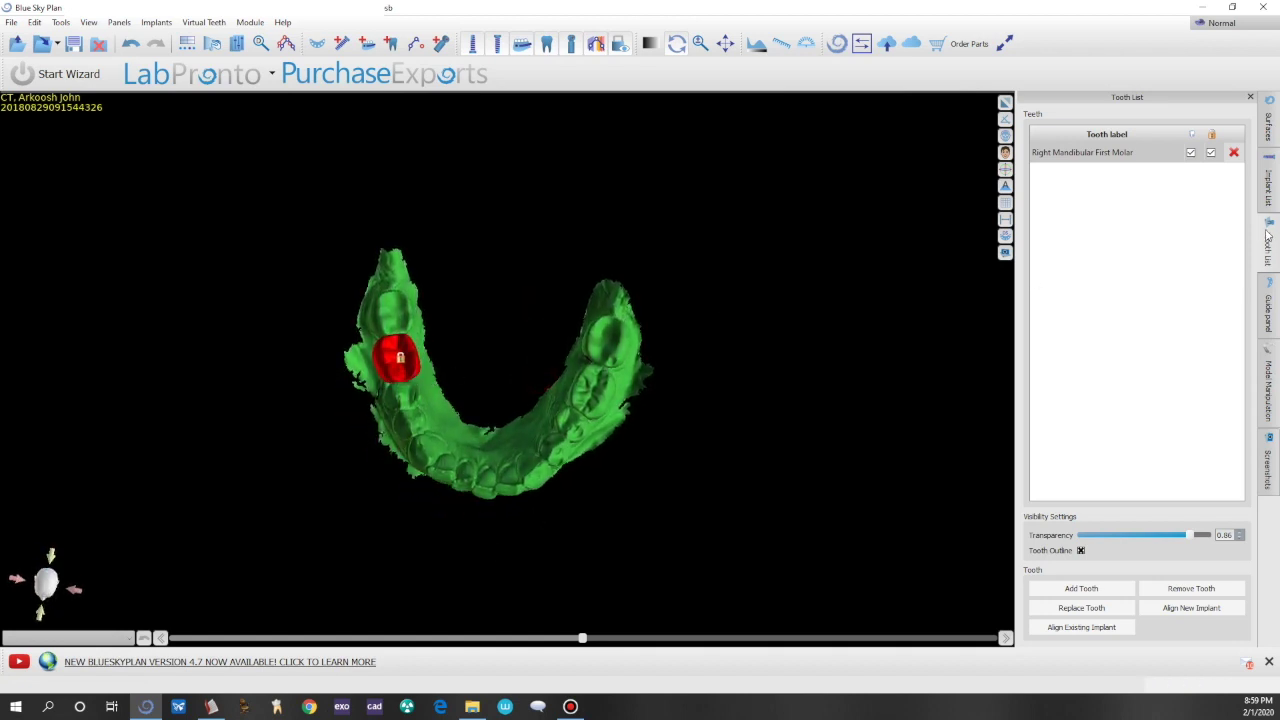
# Unlock the virtual molar, rotate it slightly as seen from the occlusal side, and lock it again.
pyautogui.click(1211, 154)
pyautogui.moveTo(399, 352)
pyautogui.moveTo(473, 318); pyautogui.dragTo(477, 331)
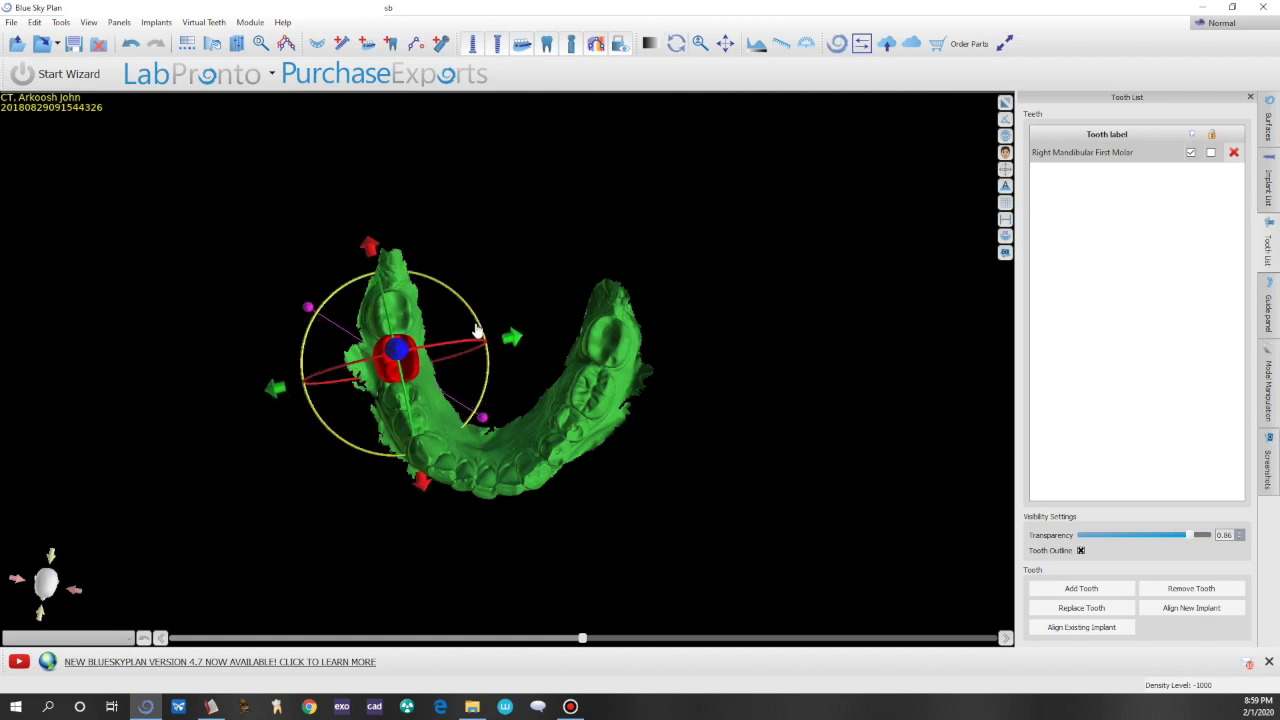
pyautogui.click(1211, 152)
# Recolour the lower jaw scan surface light blue and return from the enlarged 3D view to the multi-view layout.
pyautogui.click(1267, 127)
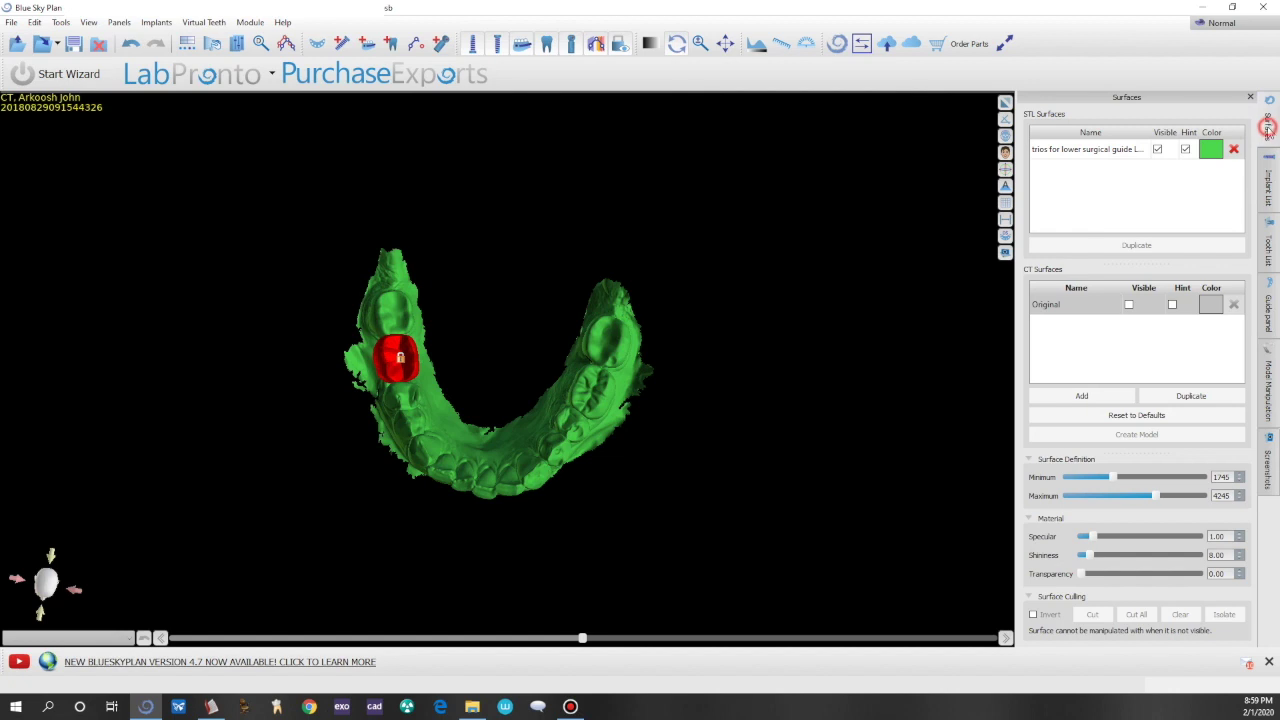
pyautogui.click(1209, 150)
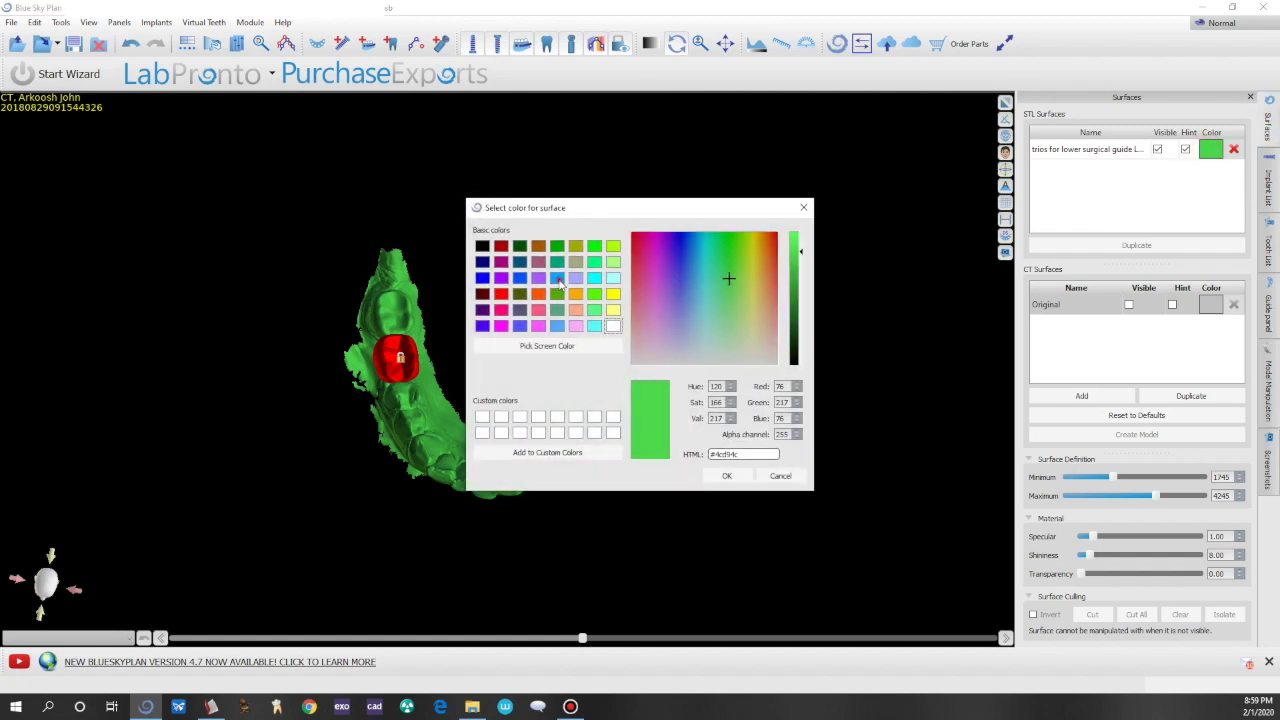
pyautogui.click(557, 278)
pyautogui.click(727, 476)
pyautogui.moveTo(380, 515); pyautogui.dragTo(760, 440)
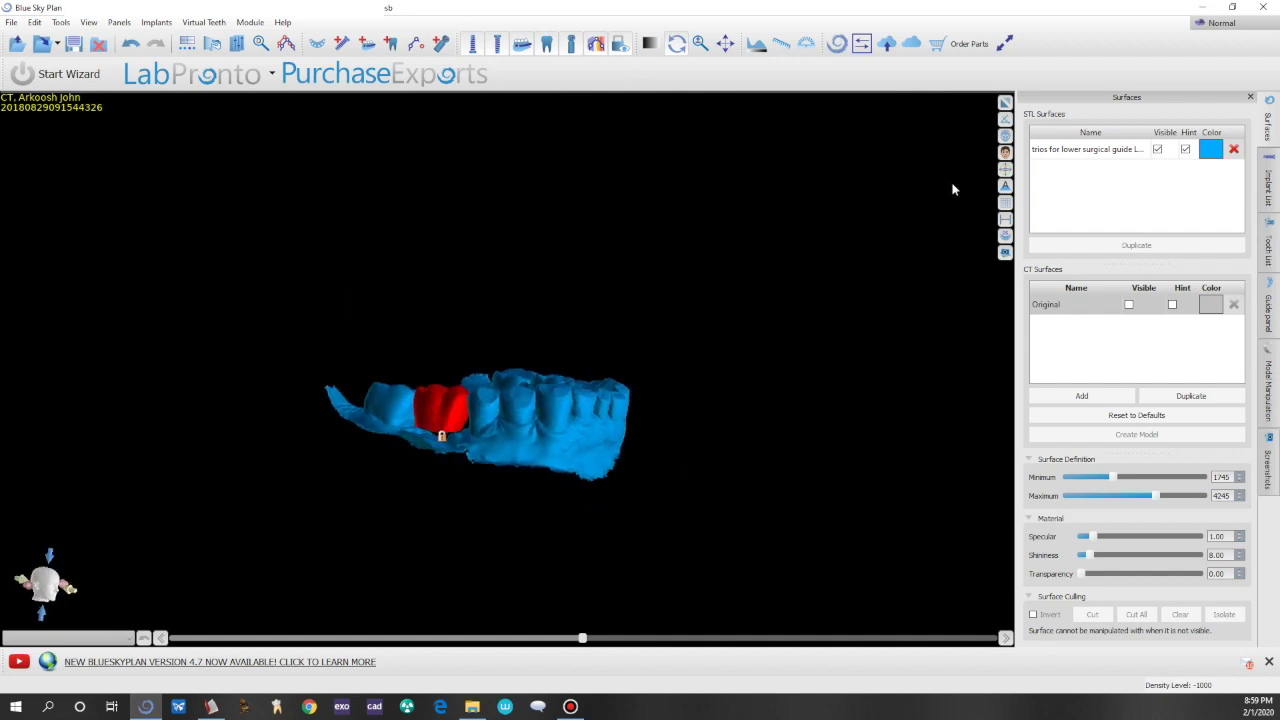
pyautogui.click(1005, 103)
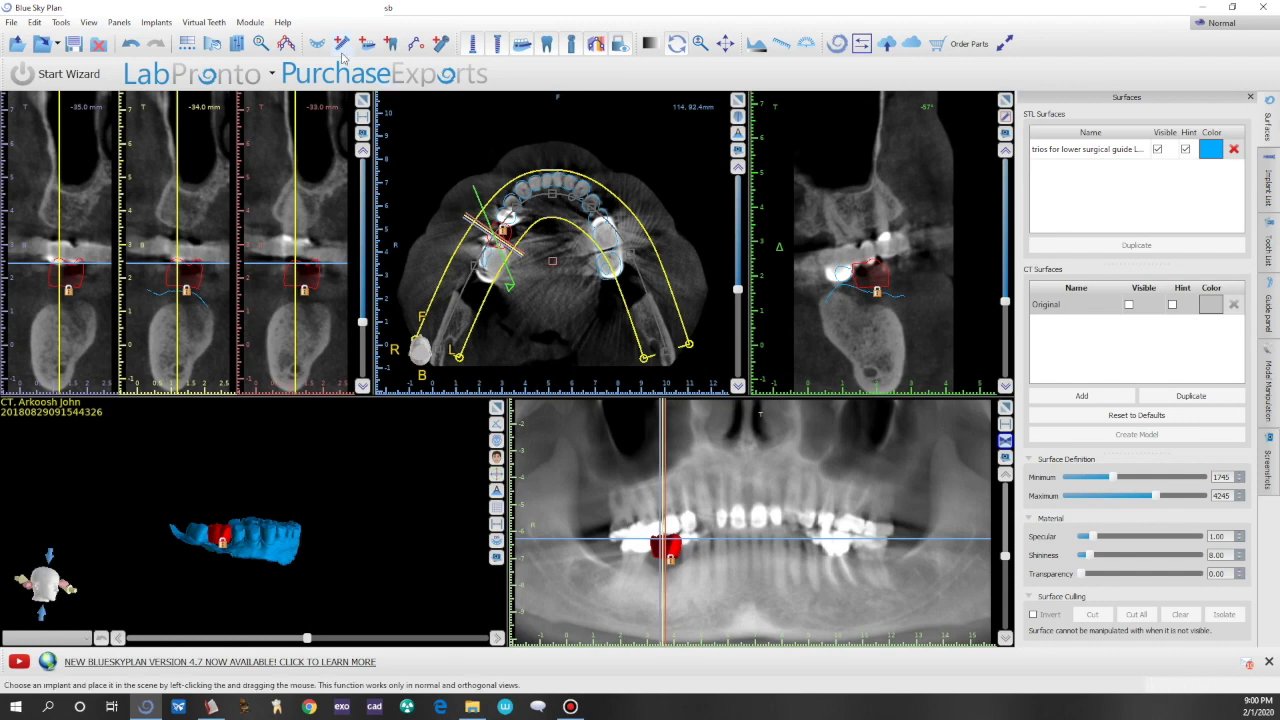
pyautogui.click(342, 47)
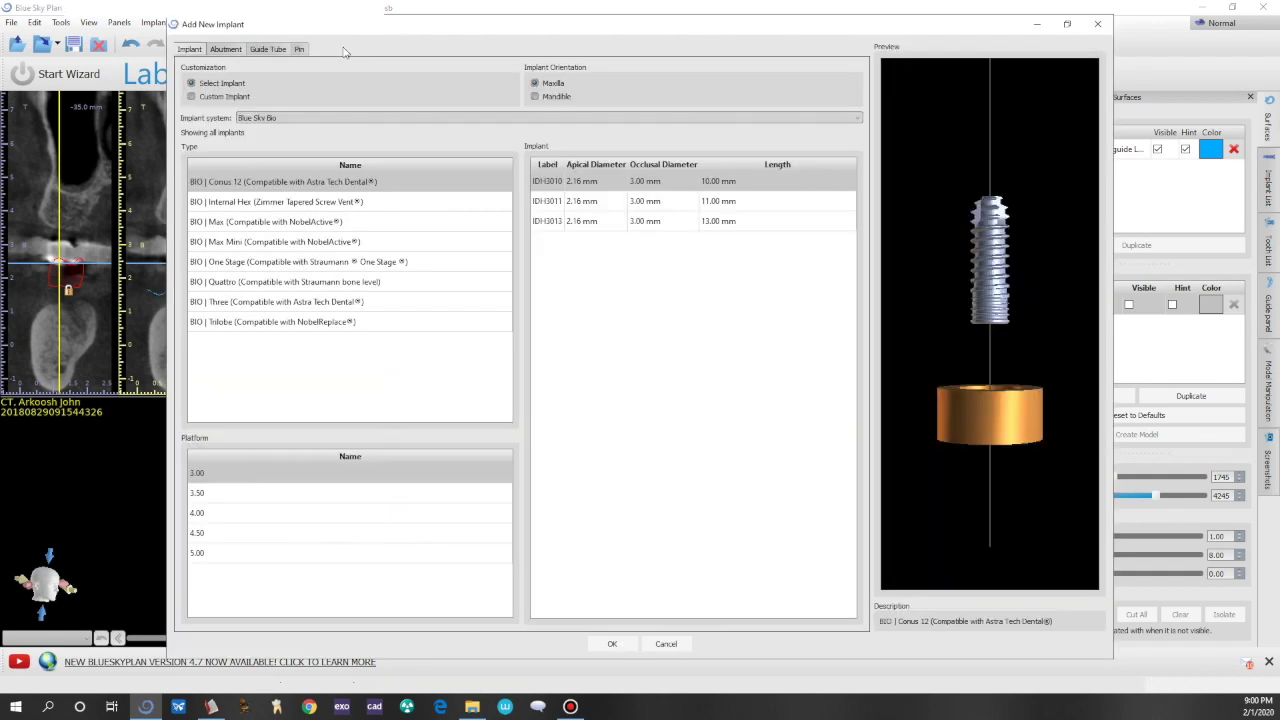
pyautogui.click(357, 119)
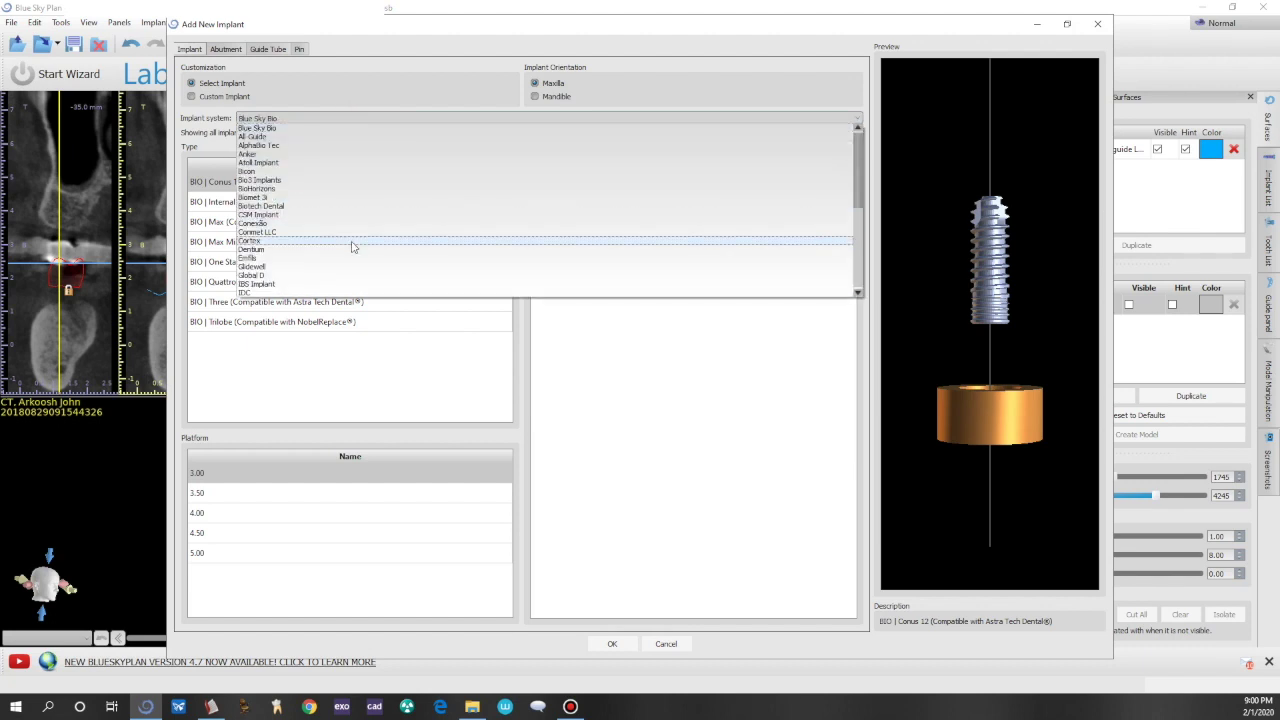
pyautogui.scroll(-6, 352, 246)
pyautogui.click(307, 278)
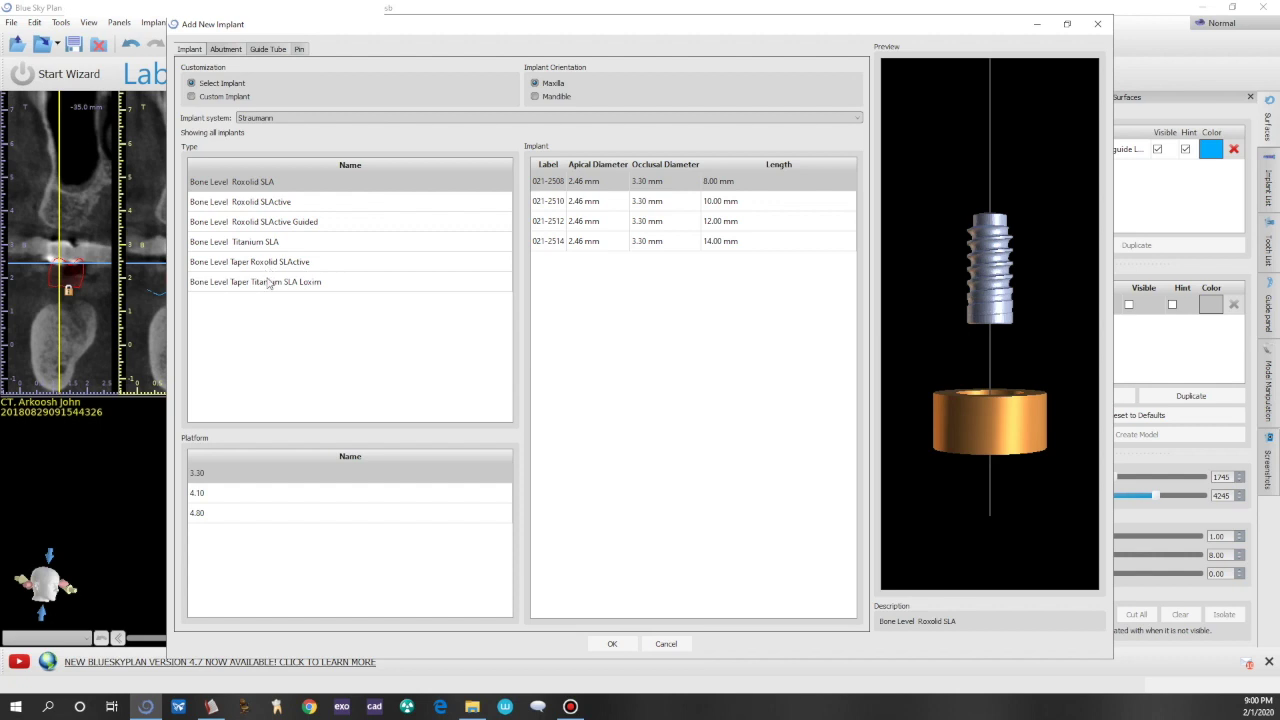
pyautogui.click(268, 283)
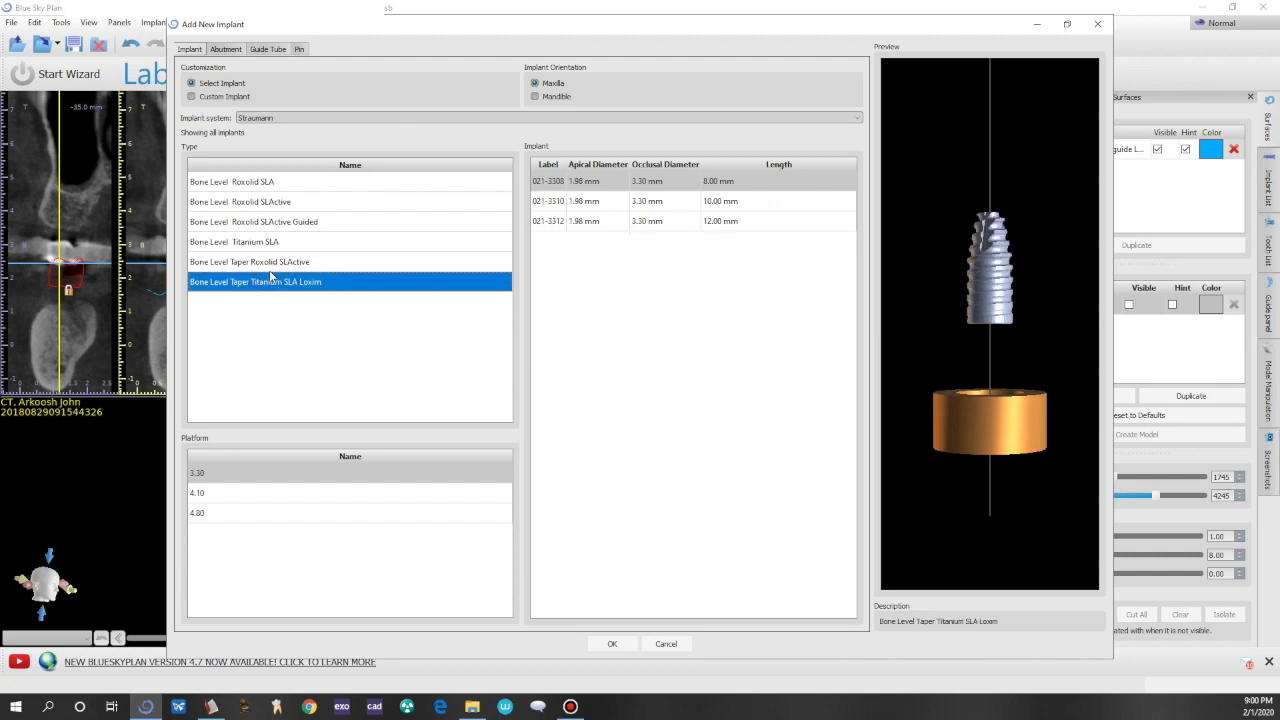
pyautogui.click(272, 265)
pyautogui.click(275, 283)
pyautogui.click(273, 513)
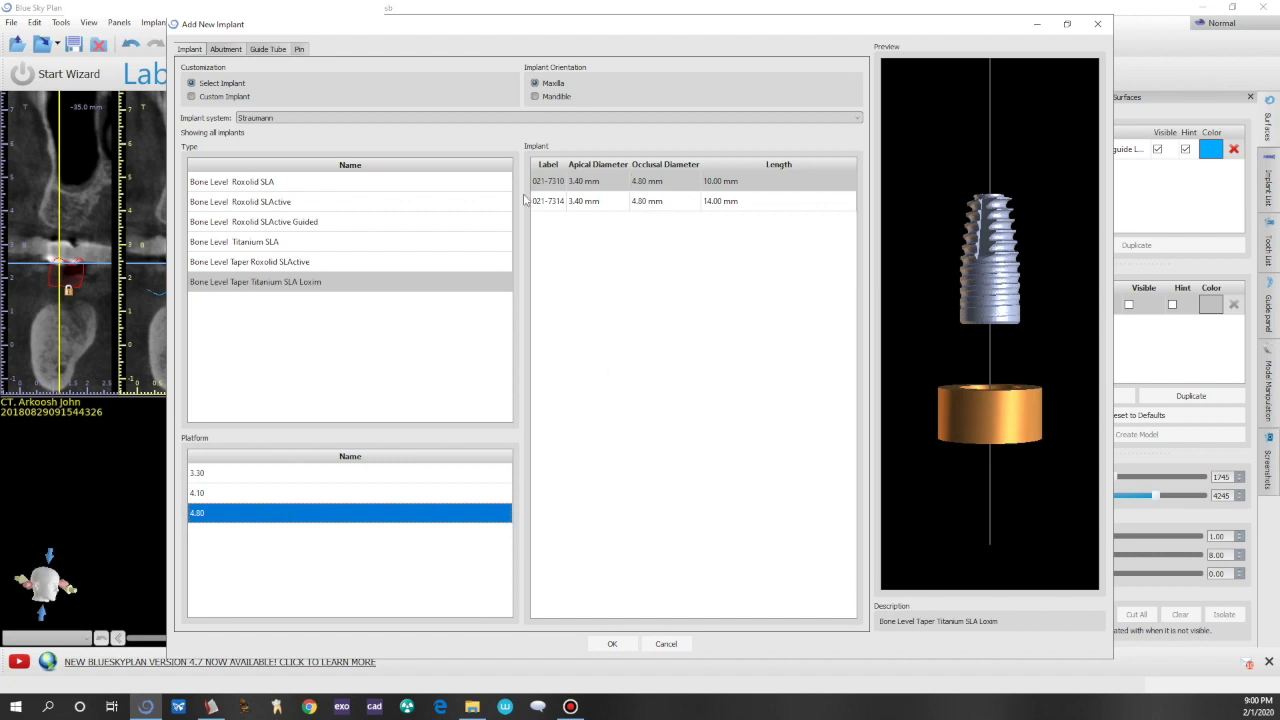
pyautogui.click(536, 97)
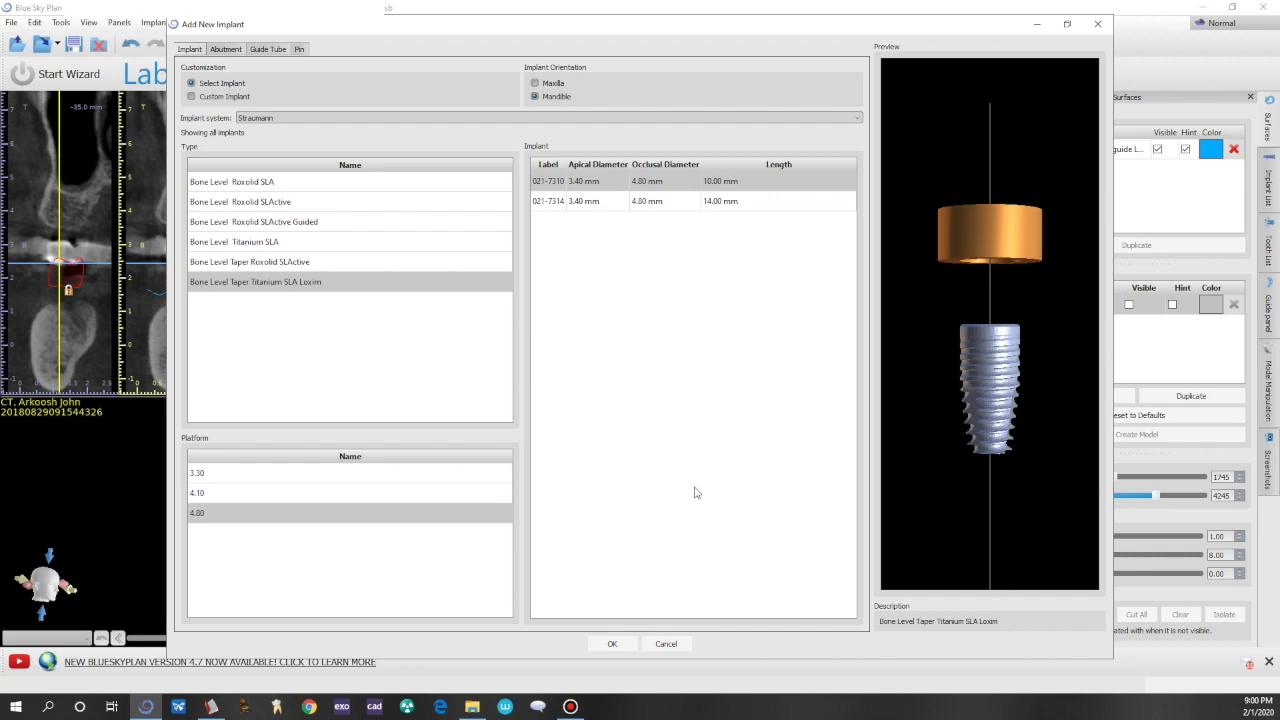
pyautogui.click(666, 643)
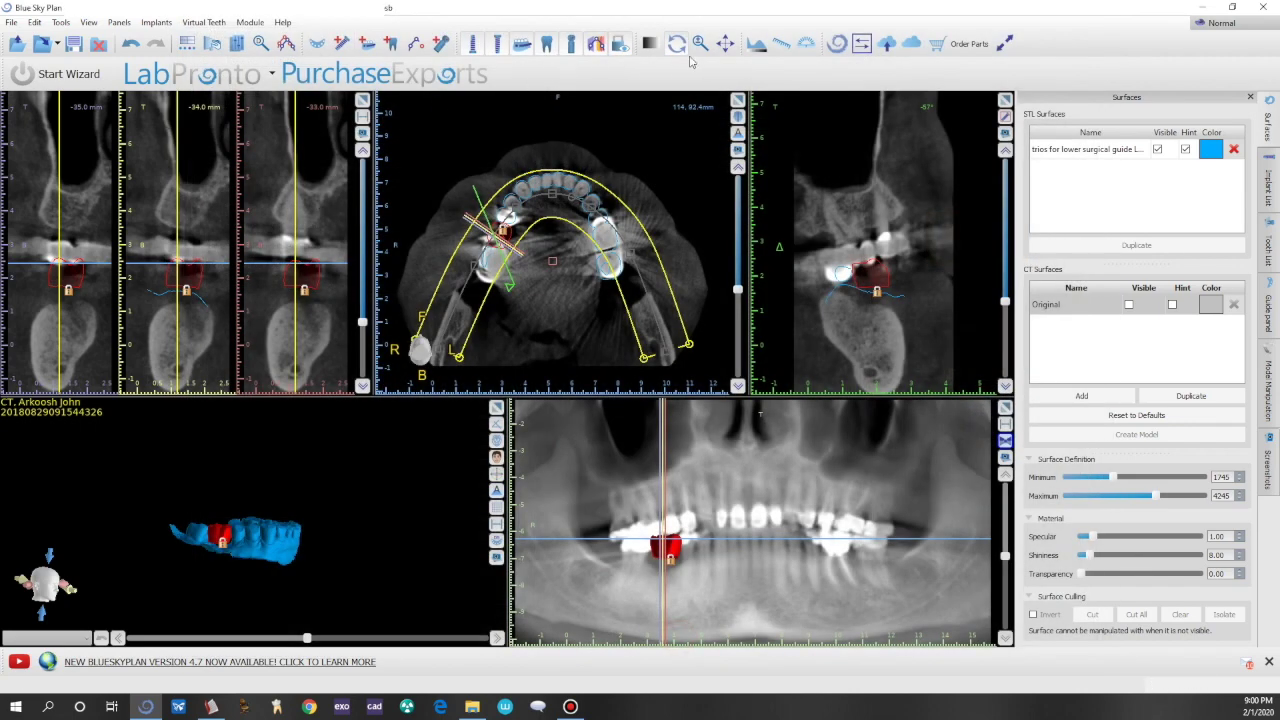
# Measure the mandibular bone's width and height in the -35.0 mm cross-section and move the measurement labels clear of the bone.
pyautogui.click(781, 43)
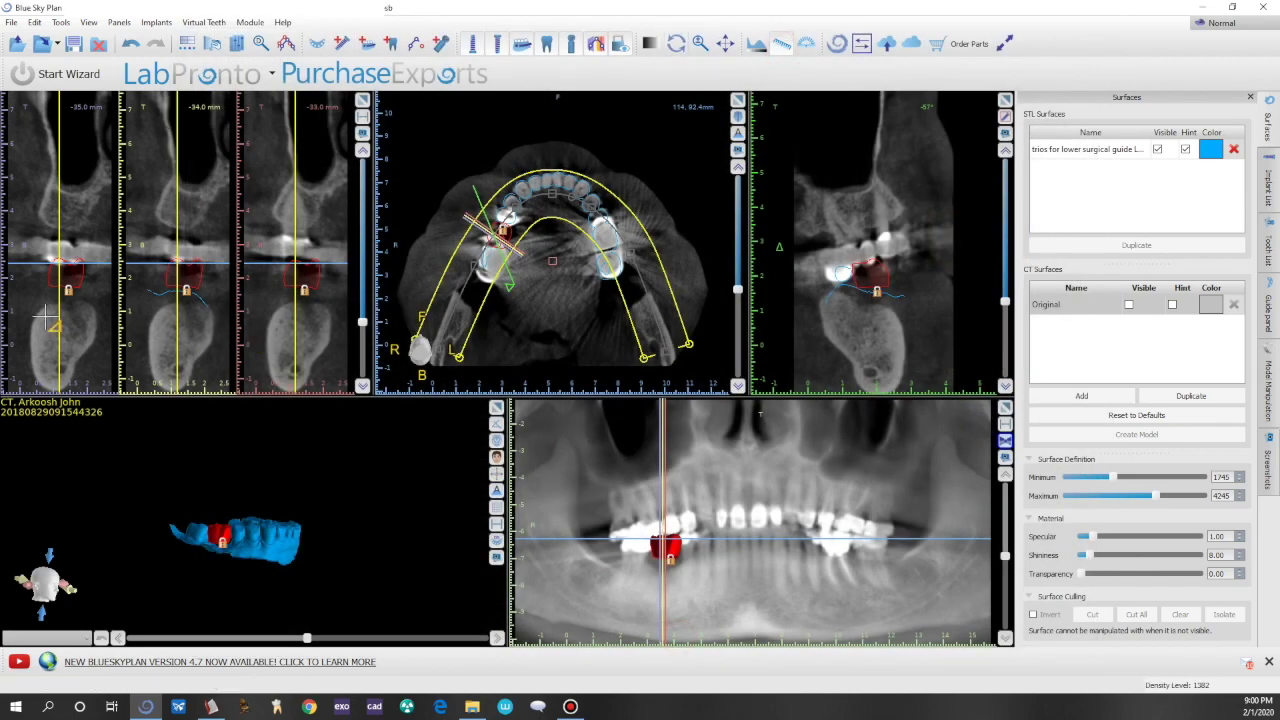
pyautogui.click(34, 323)
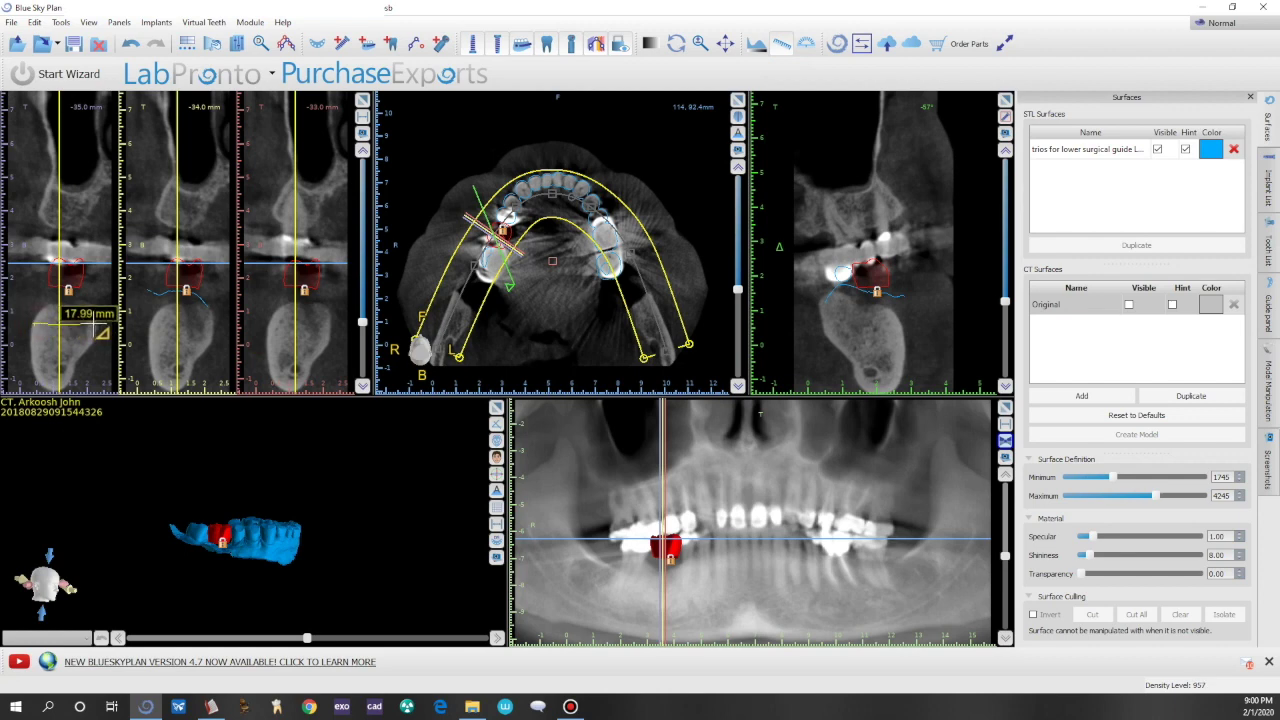
pyautogui.click(106, 330)
pyautogui.click(64, 302)
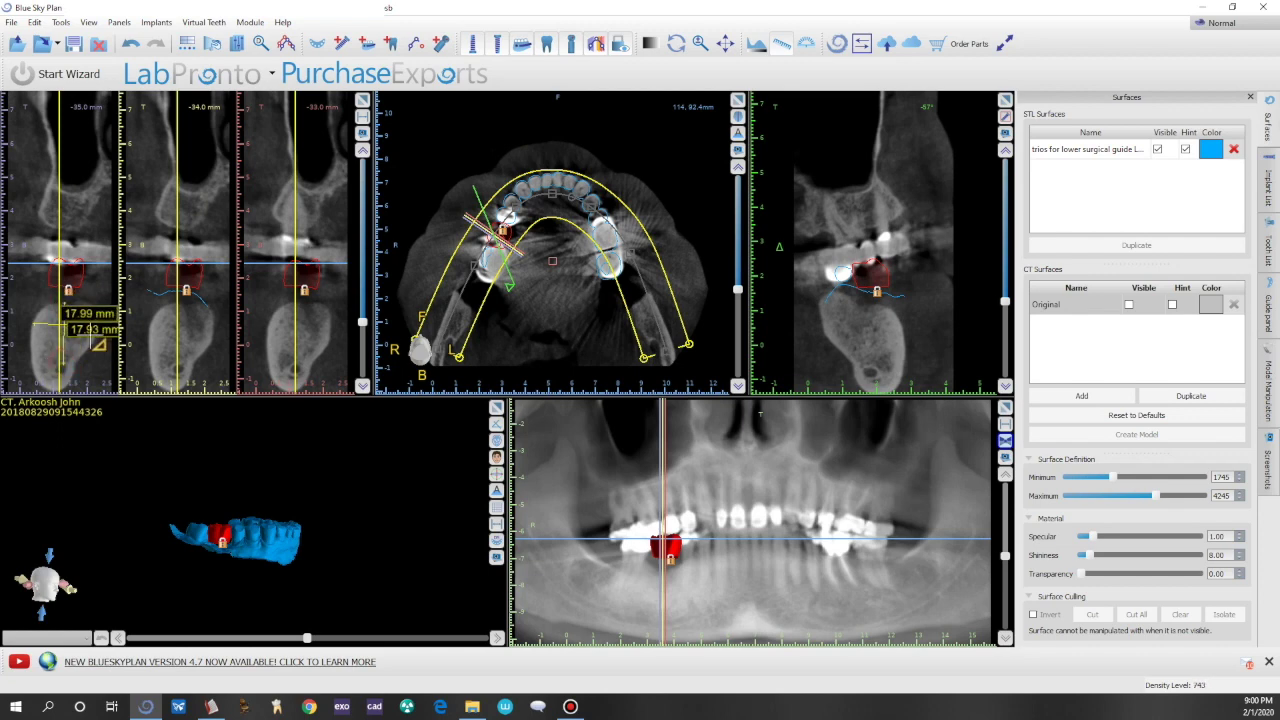
pyautogui.click(781, 43)
pyautogui.moveTo(100, 332); pyautogui.dragTo(101, 371)
pyautogui.moveTo(107, 318)
pyautogui.mouseDown()
pyautogui.moveTo(55, 300)
pyautogui.moveTo(130, 311)
pyautogui.mouseUp()
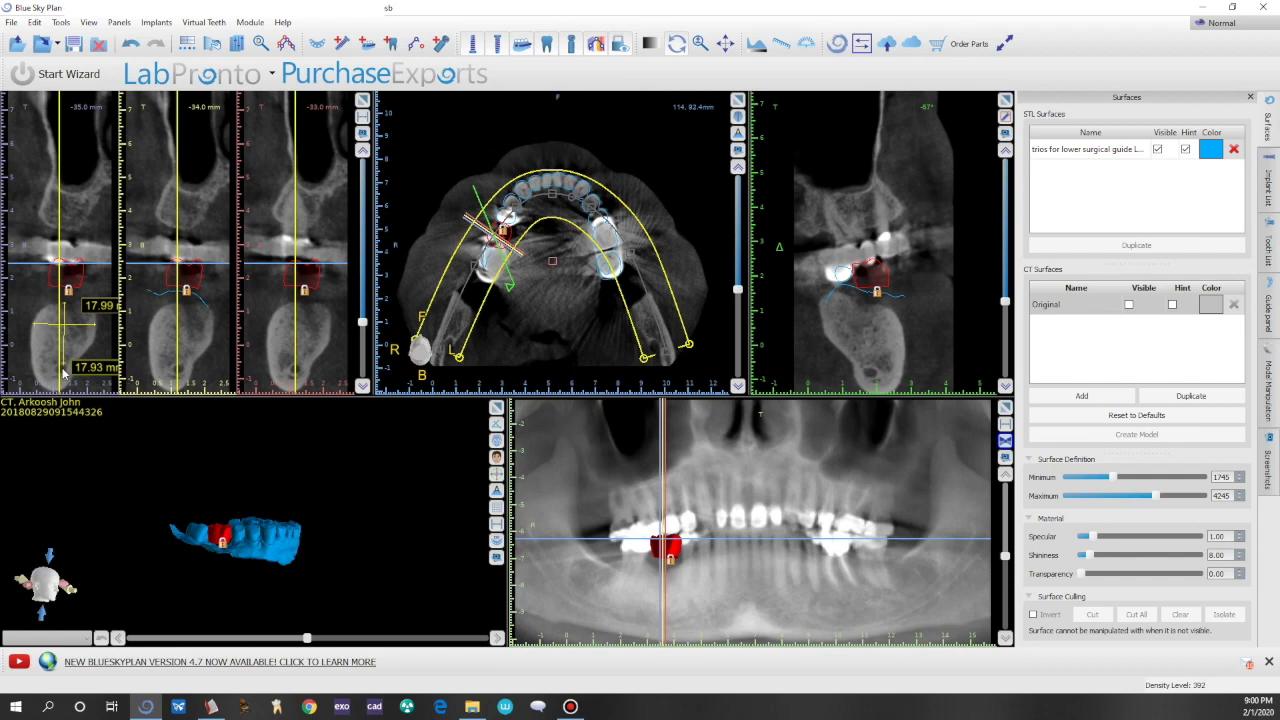
# Extend both rear ends of the panoramic curve slightly further back past the mandibular rami in the axial view.
pyautogui.click(528, 527)
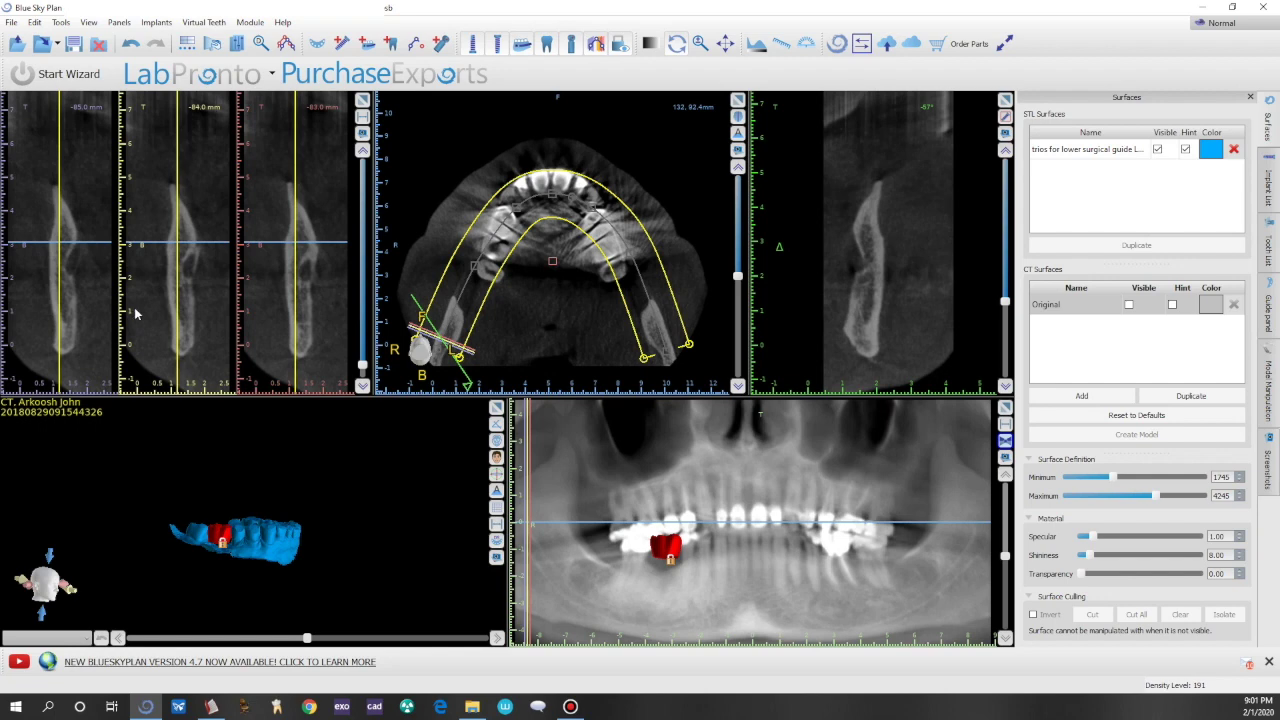
pyautogui.moveTo(434, 353); pyautogui.dragTo(427, 368)
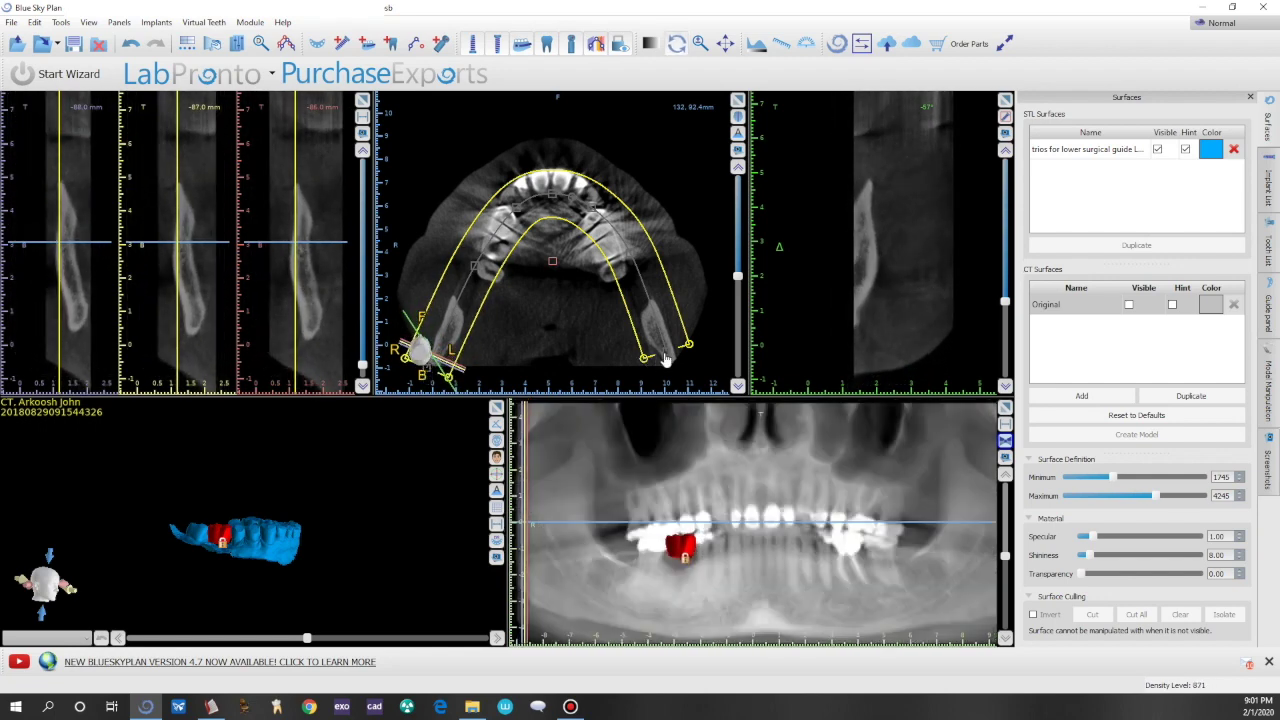
pyautogui.moveTo(665, 358); pyautogui.dragTo(674, 376)
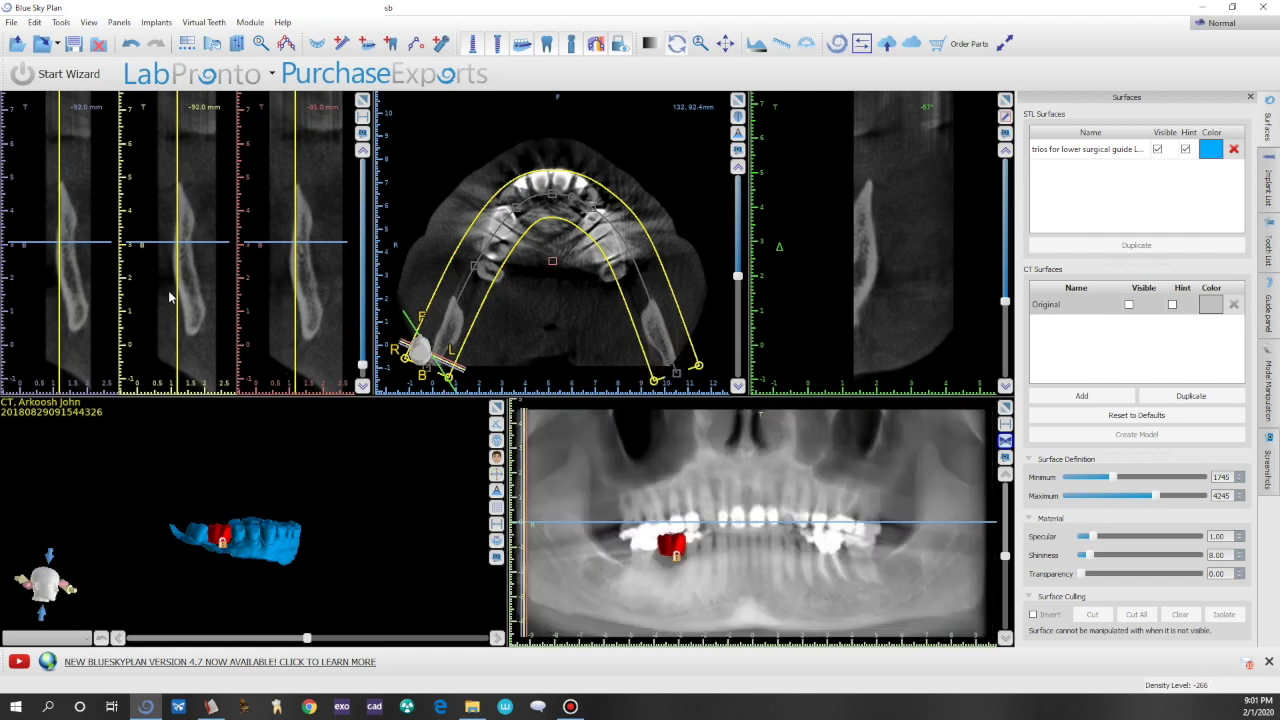
# Examine the cross-sections from the right ramus forward past the virtual molar to follow the mandibular canal.
pyautogui.scroll(8, 169, 297)
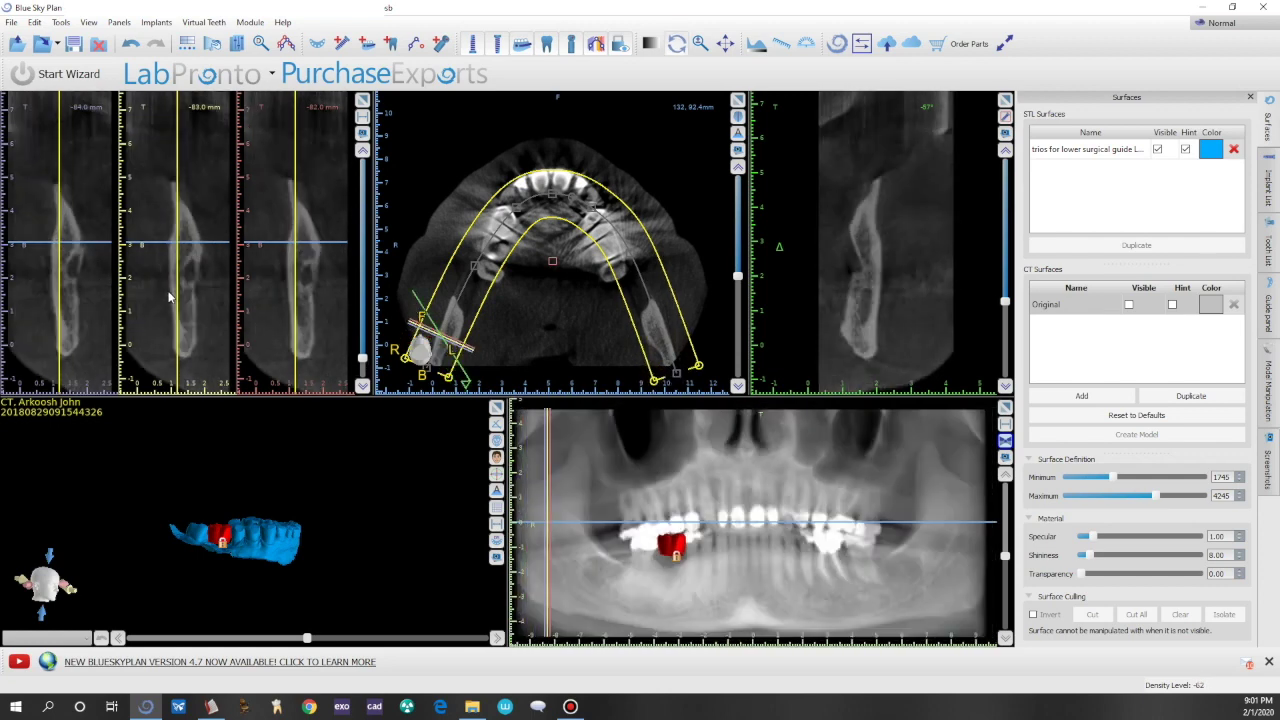
pyautogui.scroll(7, 169, 297)
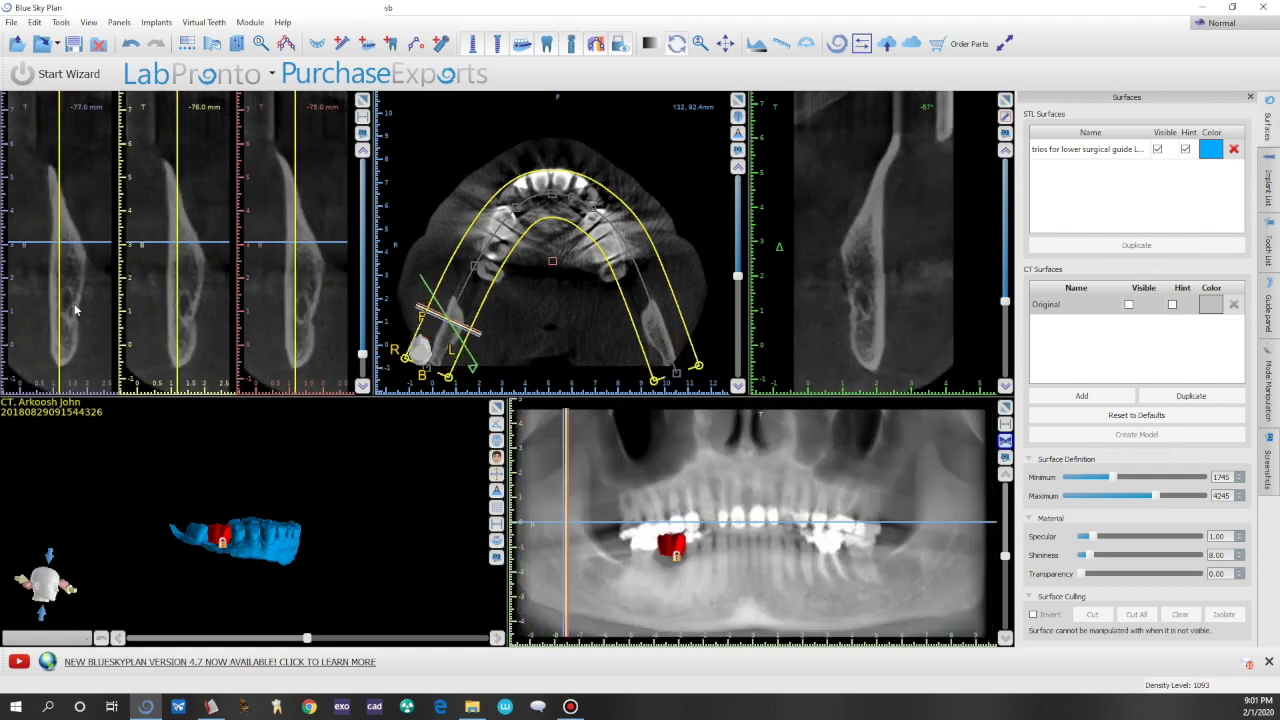
pyautogui.scroll(12, 75, 310)
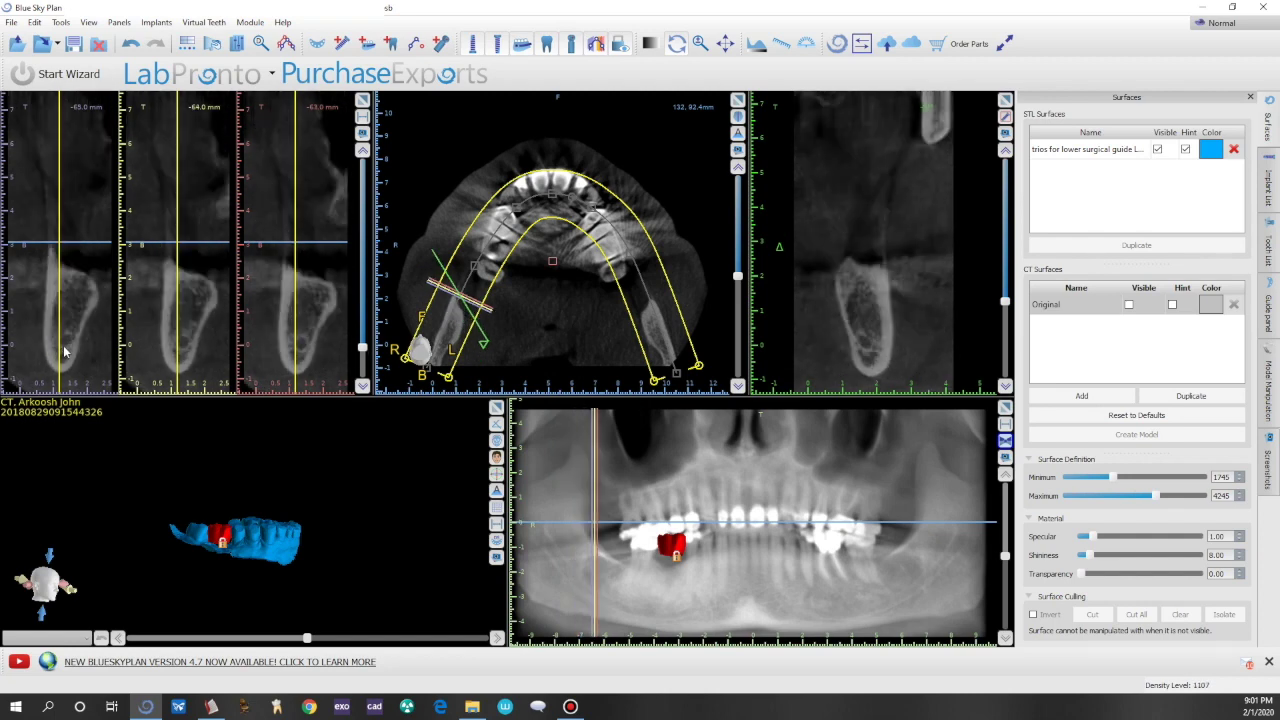
pyautogui.scroll(4, 64, 351)
pyautogui.scroll(12, 67, 360)
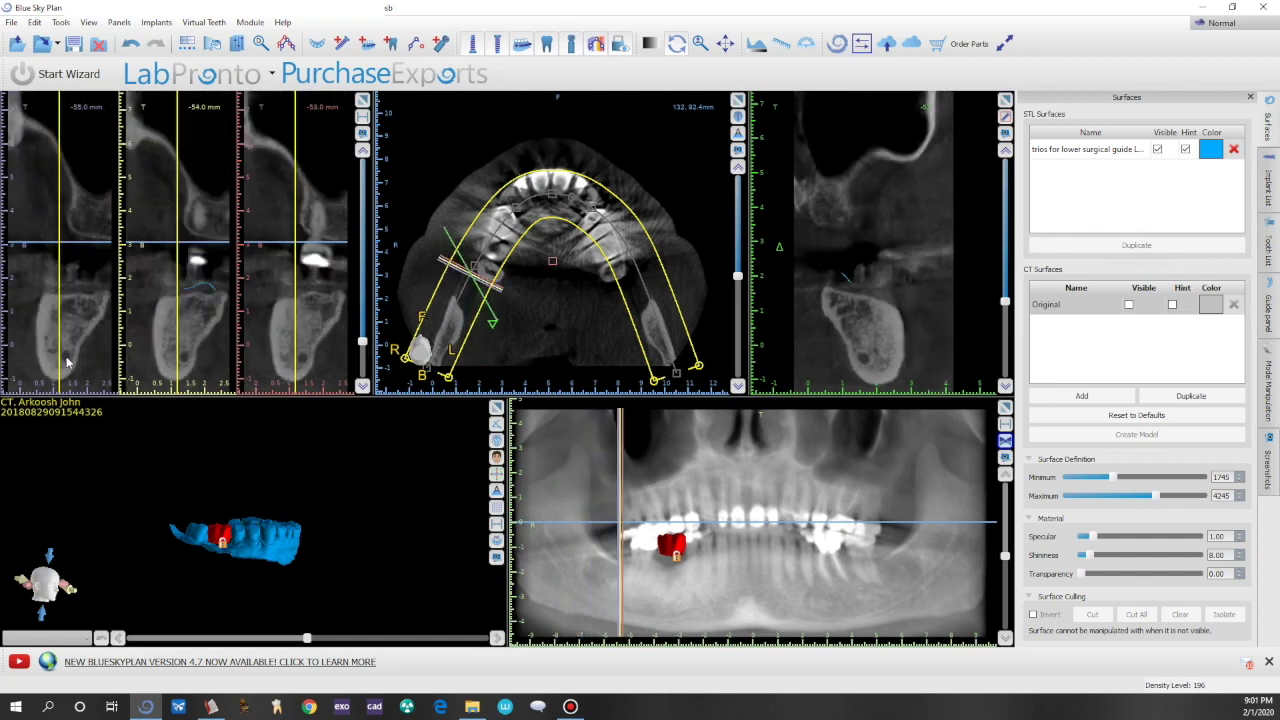
pyautogui.scroll(11, 68, 367)
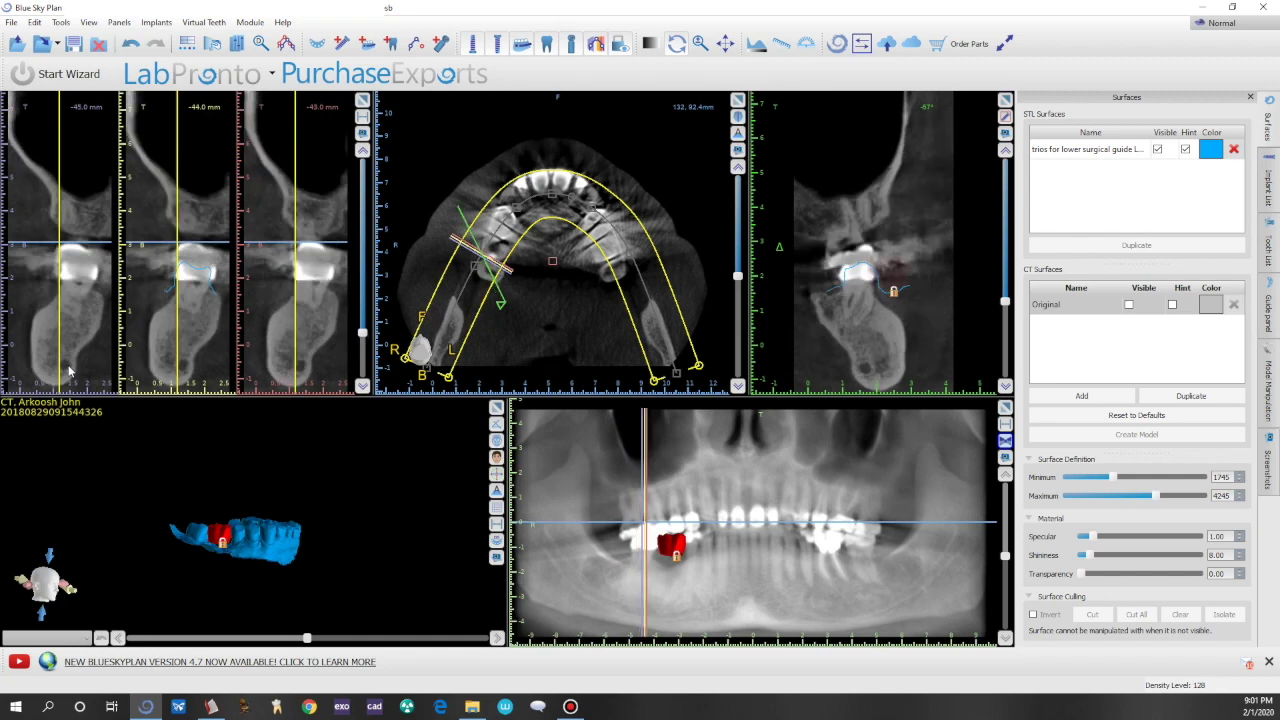
pyautogui.scroll(17, 64, 366)
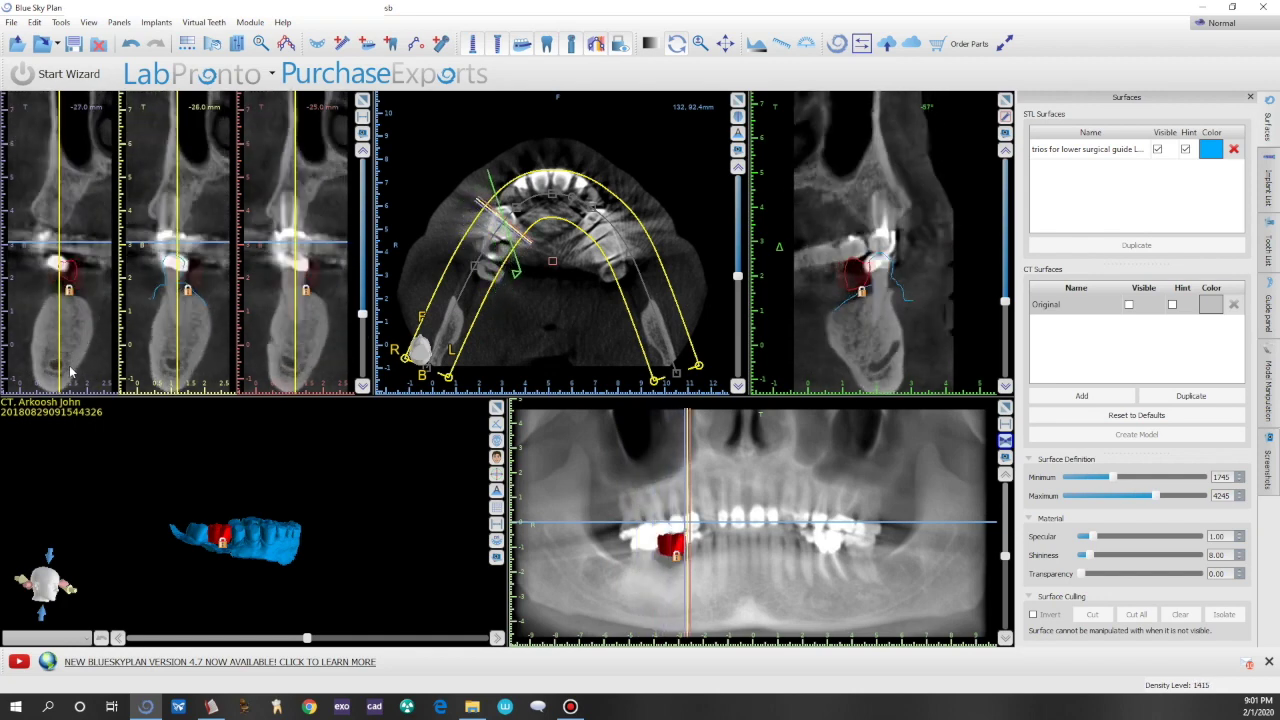
# Start a new implant for the right first molar site with Mandible orientation and the Straumann implant system.
pyautogui.scroll(-2, 52, 358)
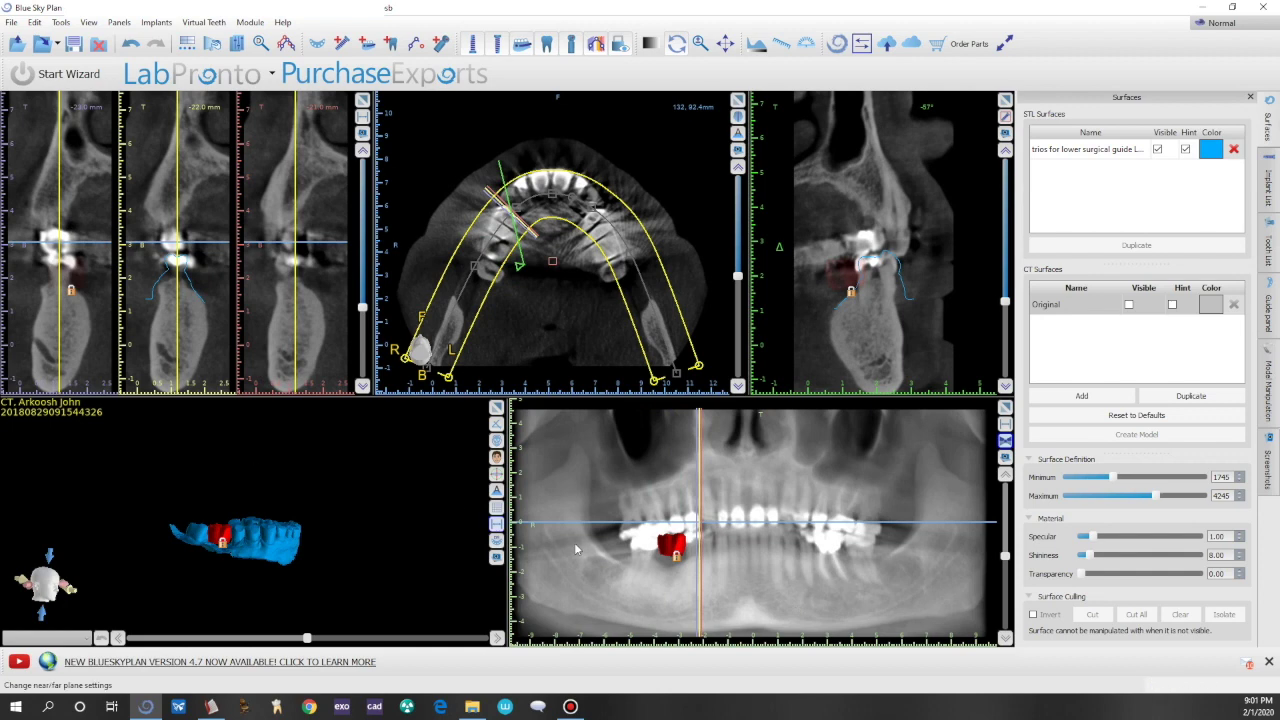
pyautogui.click(671, 578)
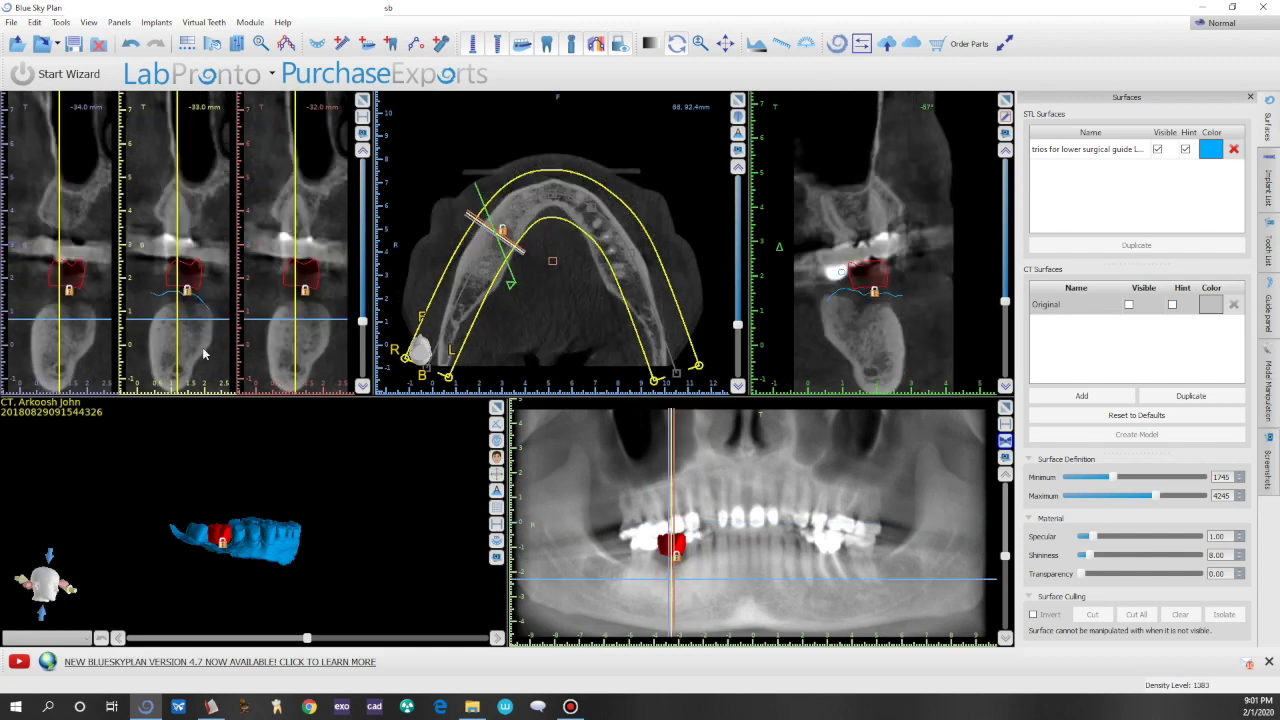
pyautogui.scroll(-2, 202, 348)
pyautogui.scroll(8, 202, 348)
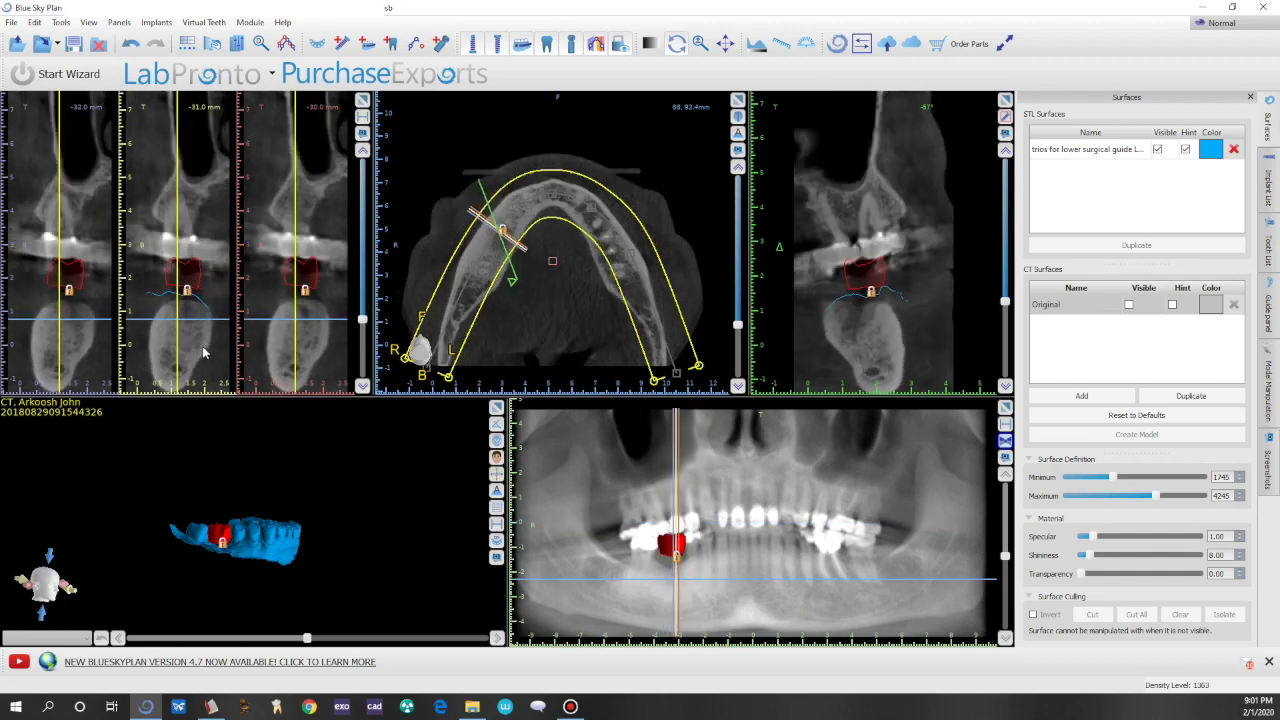
pyautogui.scroll(-6, 203, 345)
pyautogui.click(341, 44)
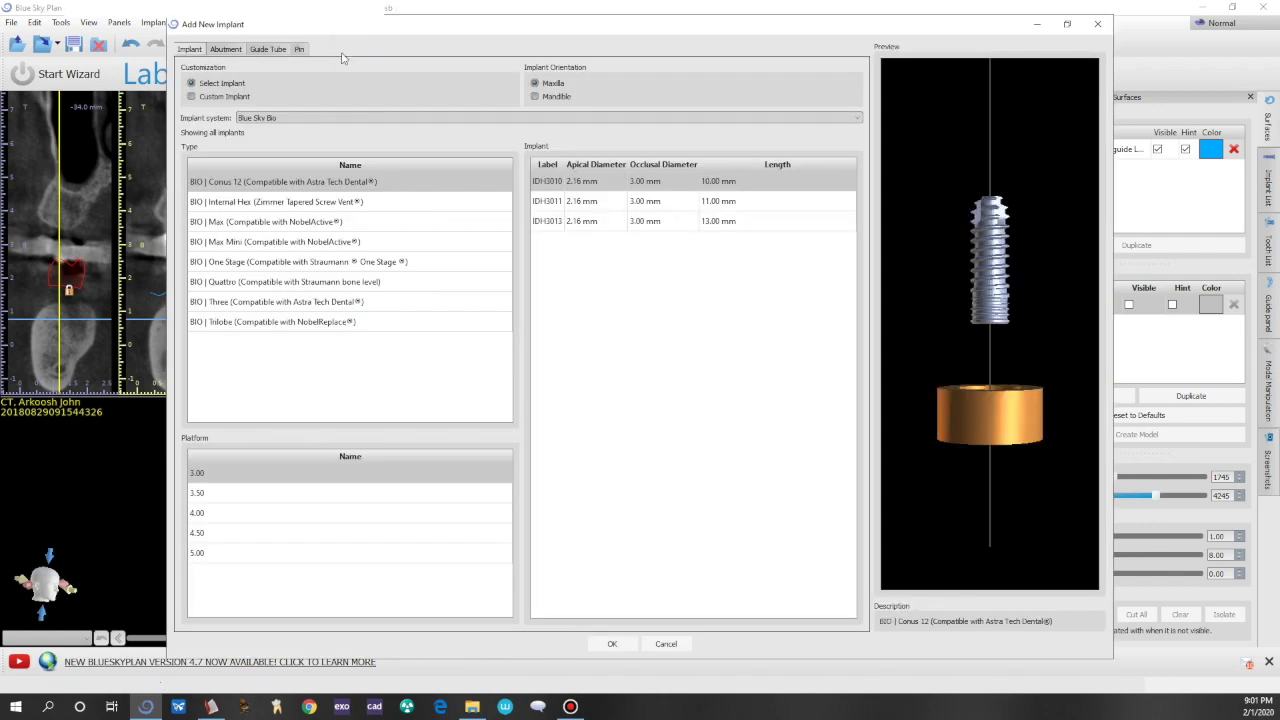
pyautogui.click(535, 97)
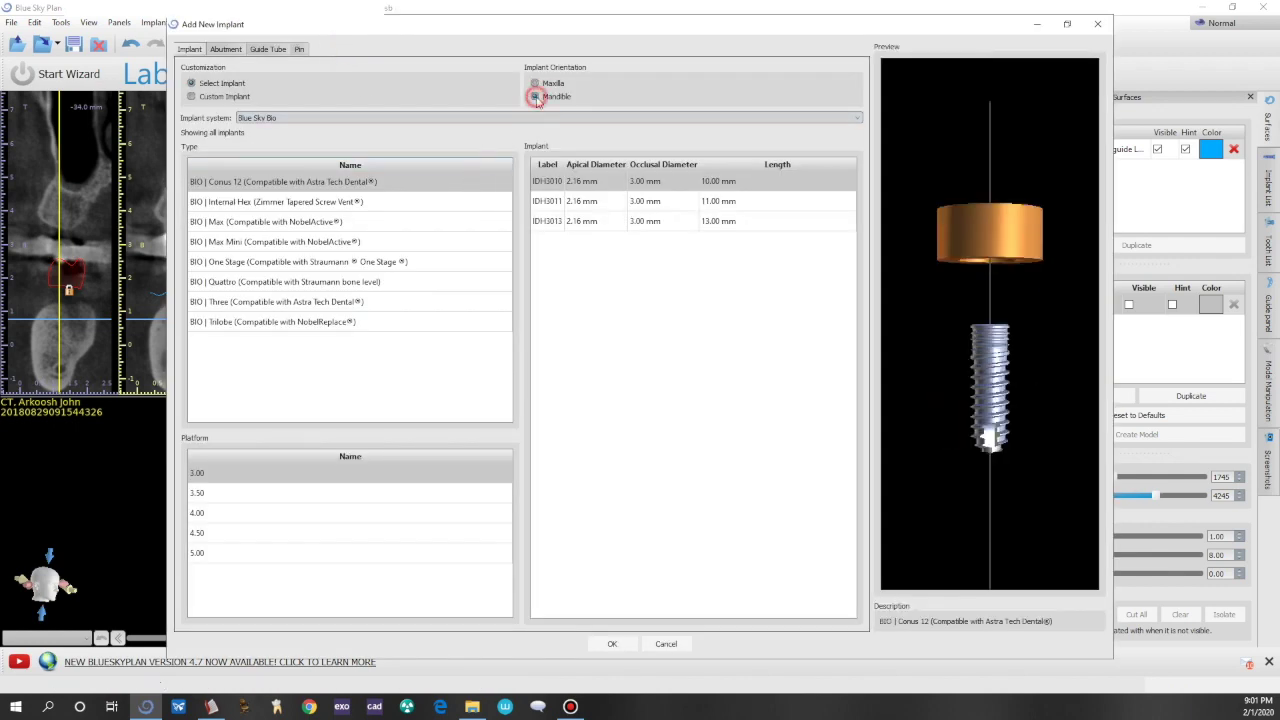
pyautogui.click(443, 118)
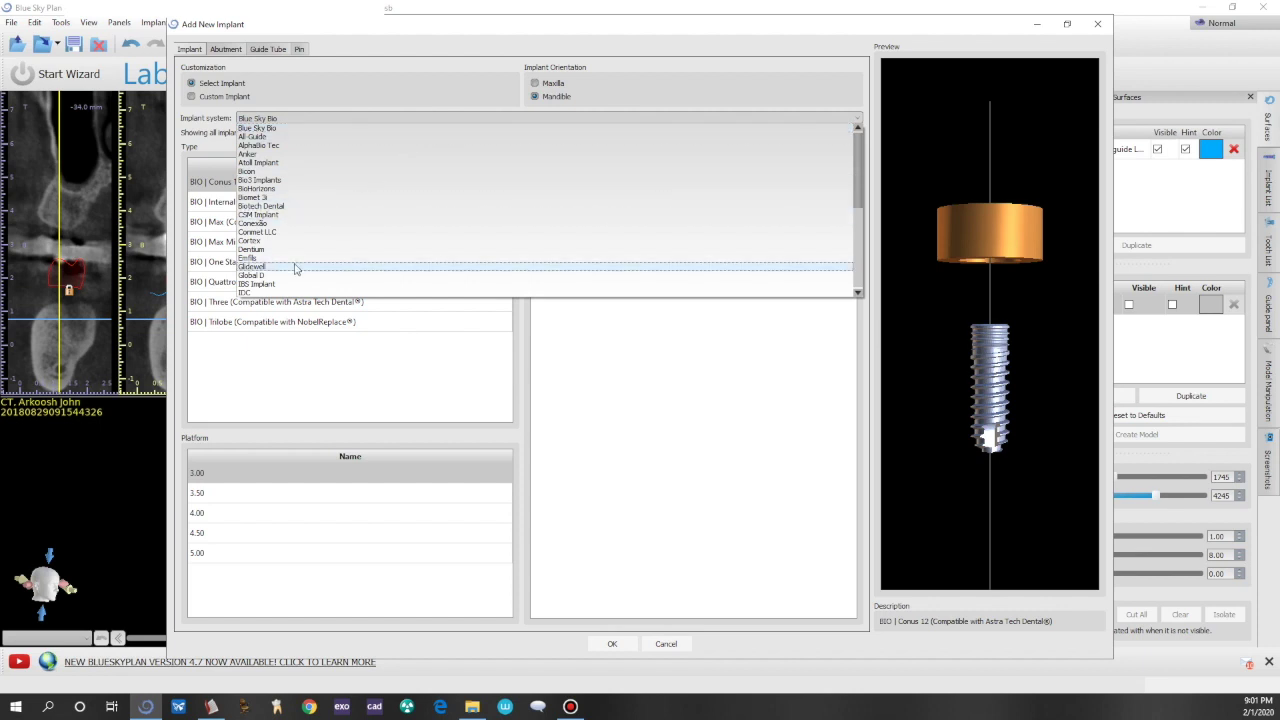
pyautogui.scroll(-7, 296, 268)
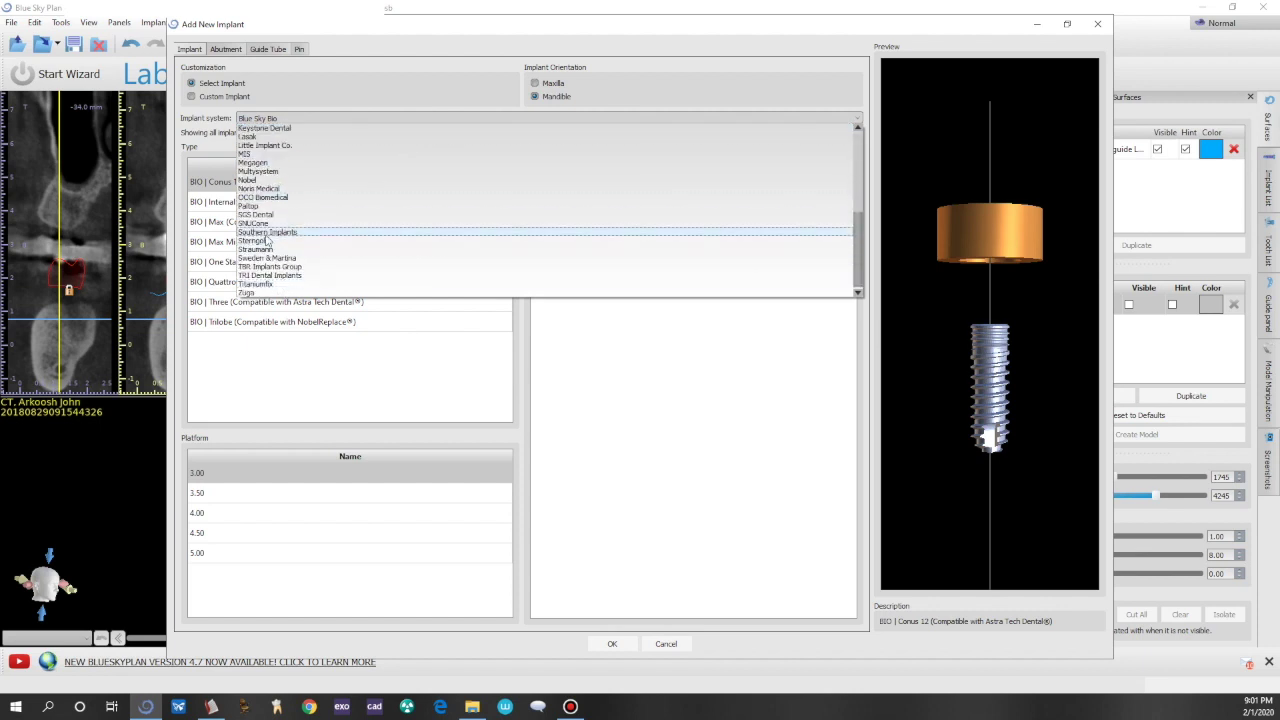
pyautogui.click(270, 249)
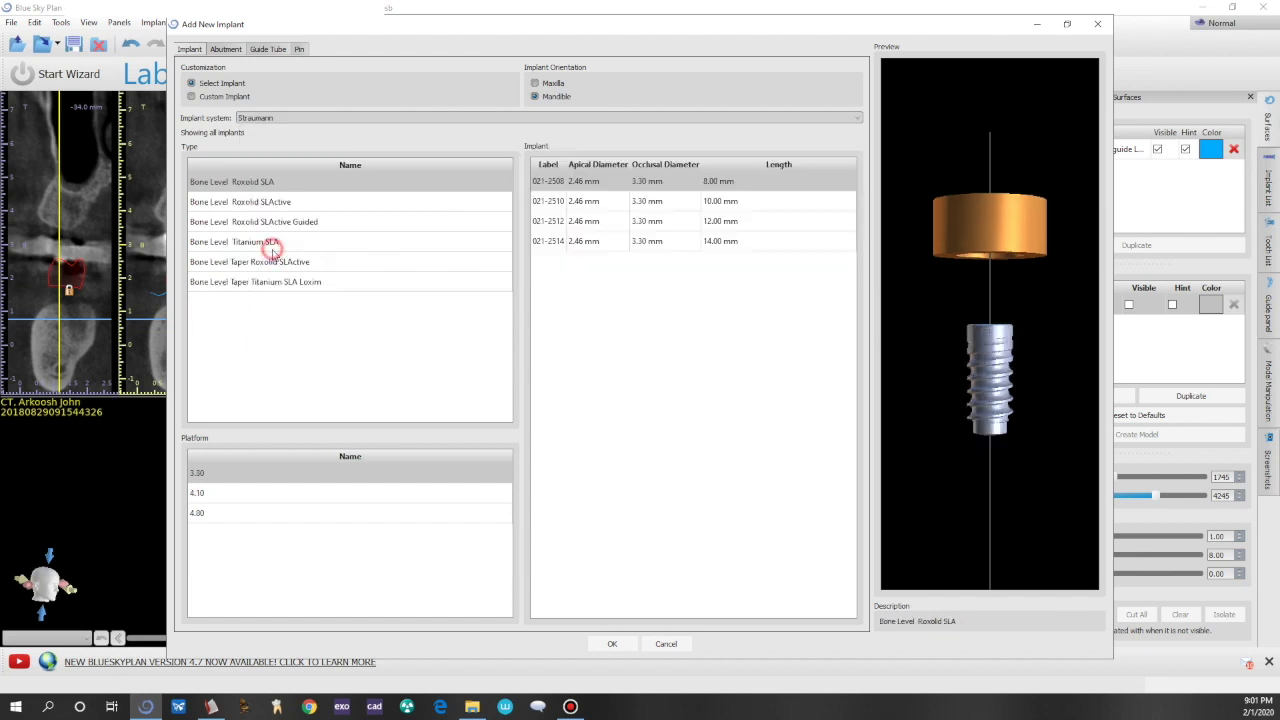
# Choose the Bone Level Taper Titanium SLA Loxim implant with the 4.80 platform and 14.00 mm length, and accept it.
pyautogui.click(278, 518)
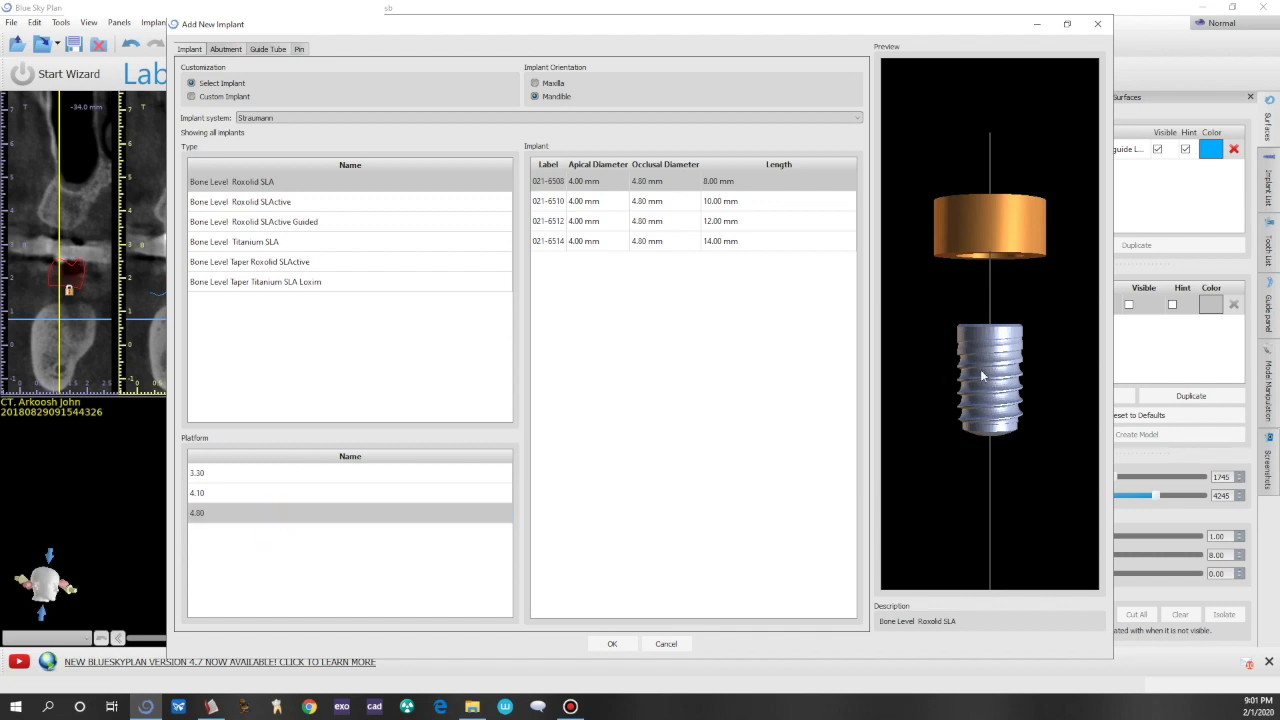
pyautogui.click(294, 224)
pyautogui.click(295, 243)
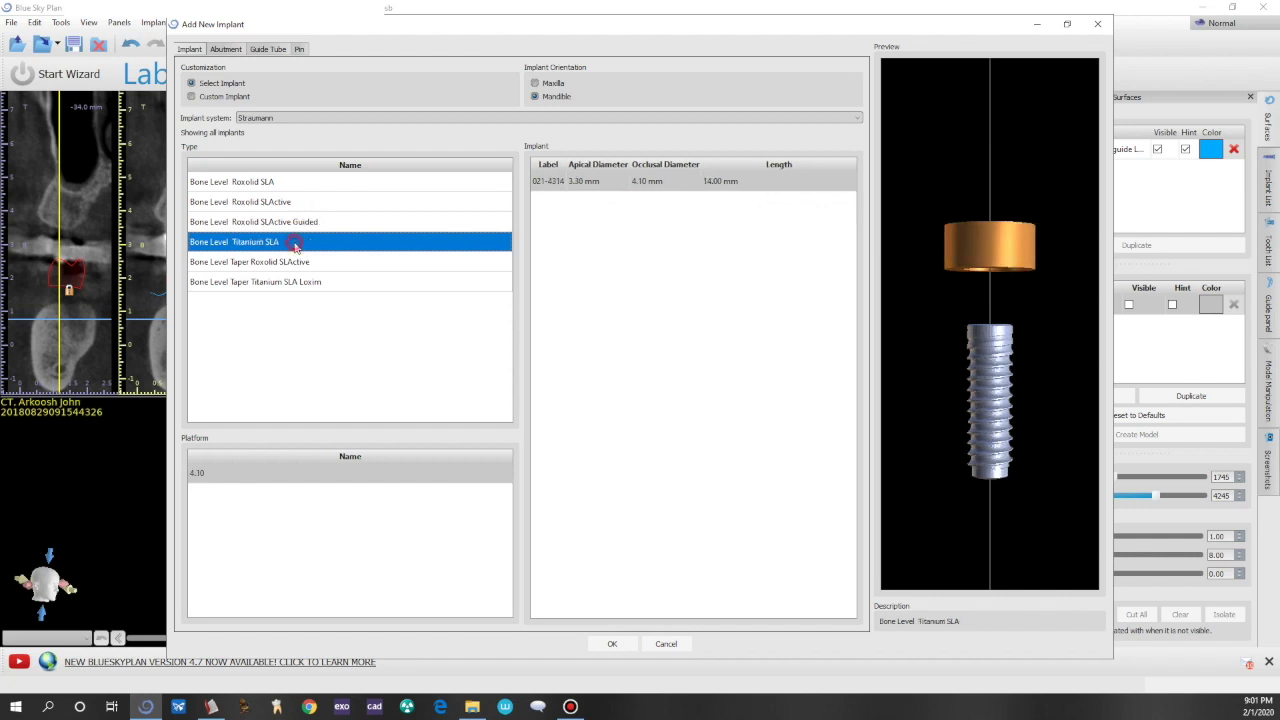
pyautogui.click(299, 262)
pyautogui.click(300, 283)
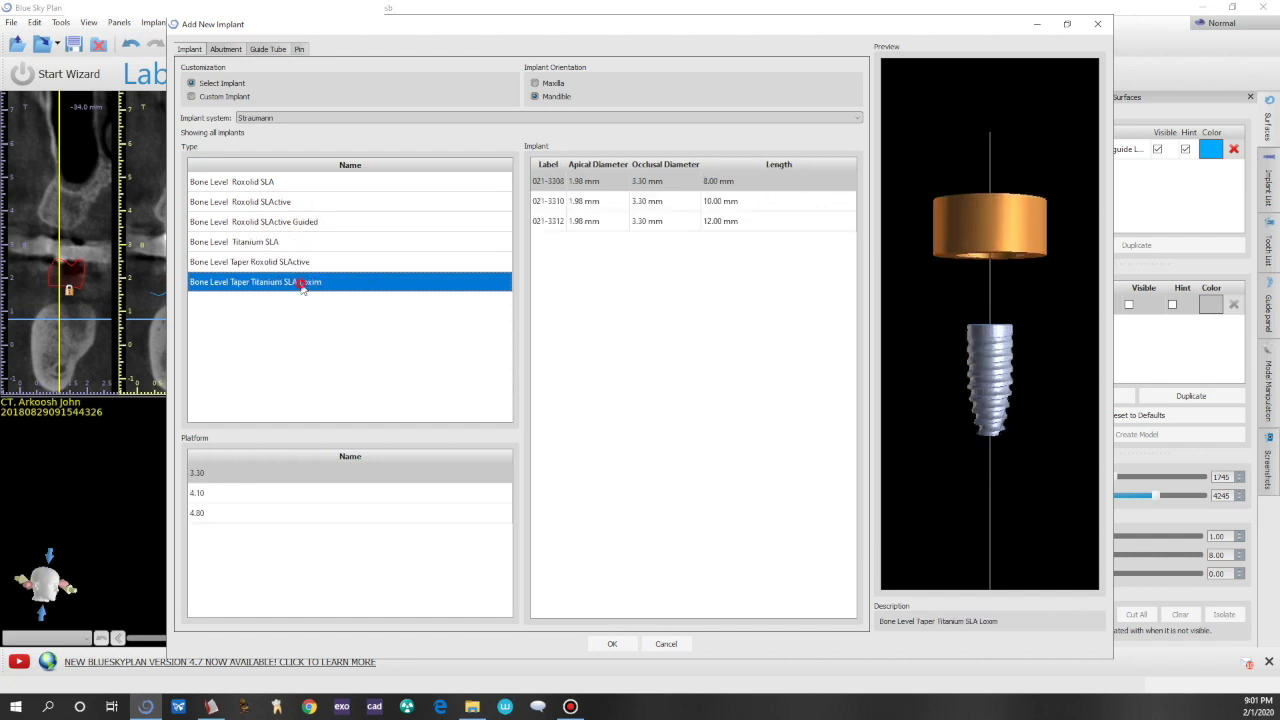
pyautogui.click(443, 512)
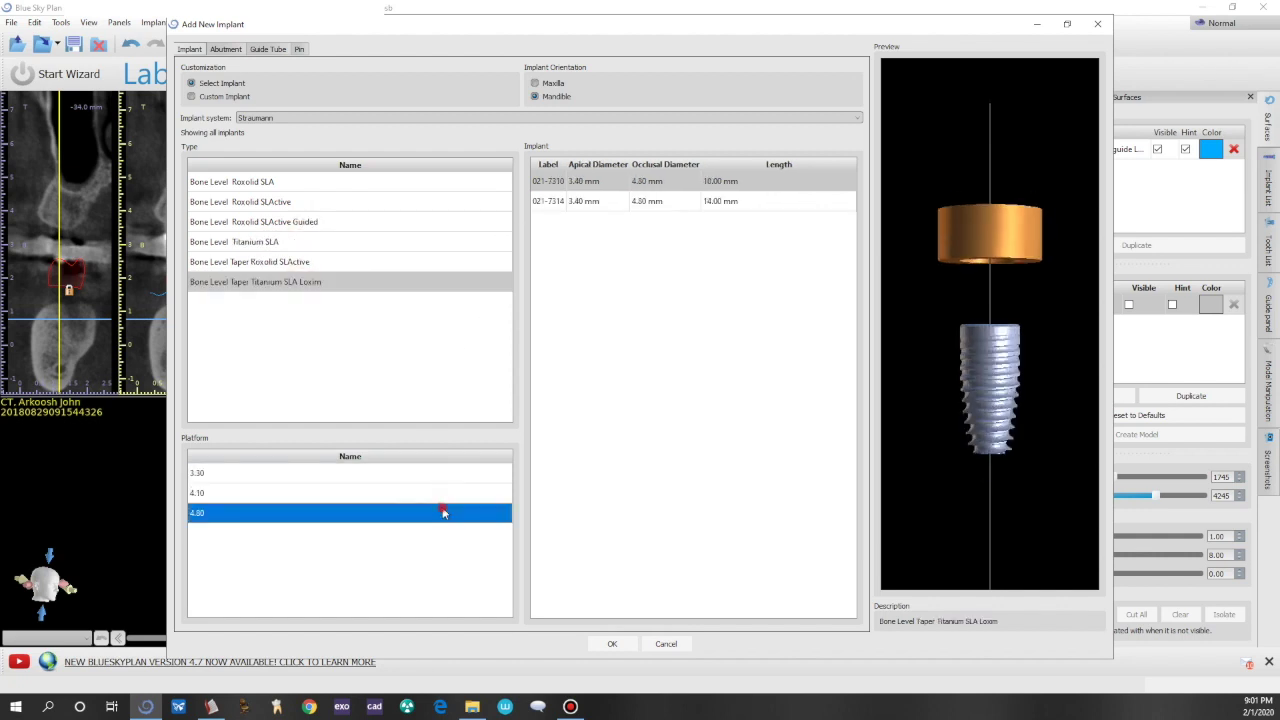
pyautogui.click(659, 203)
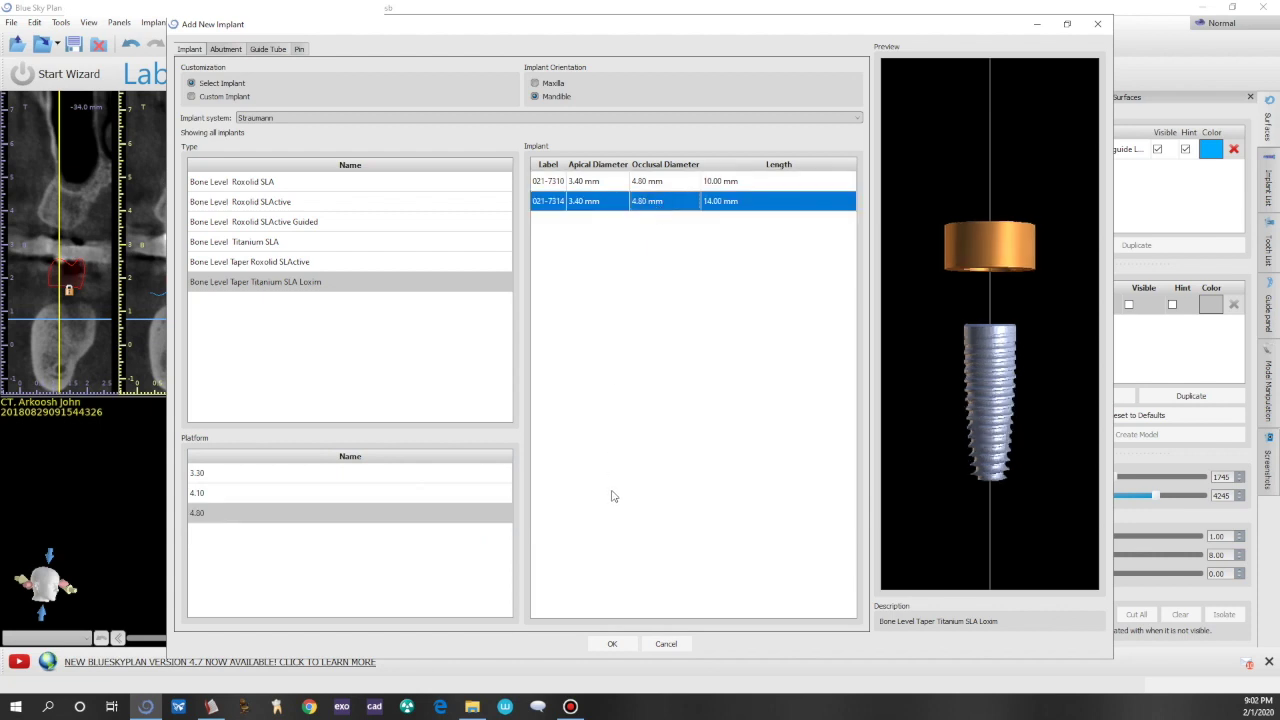
pyautogui.click(619, 644)
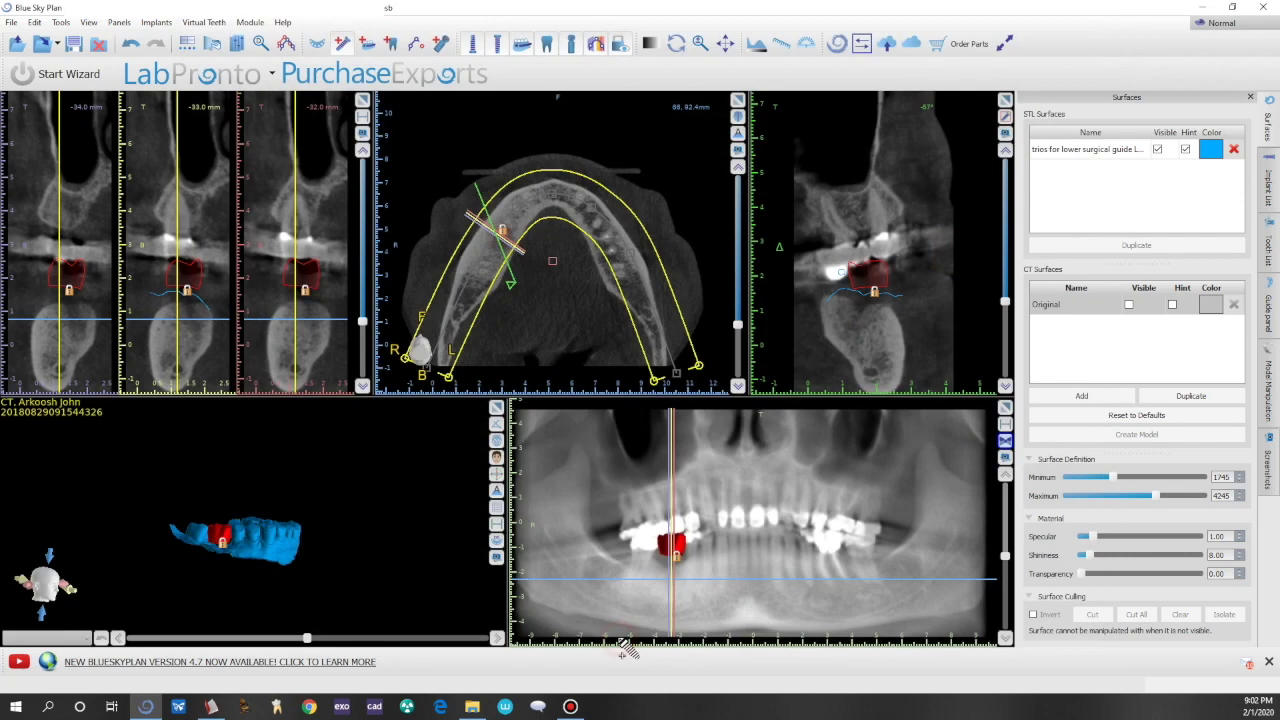
# Place the implant in the bone beneath the virtual molar in the -33.0 mm cross-section and fine-tune its position and tilt.
pyautogui.click(188, 320)
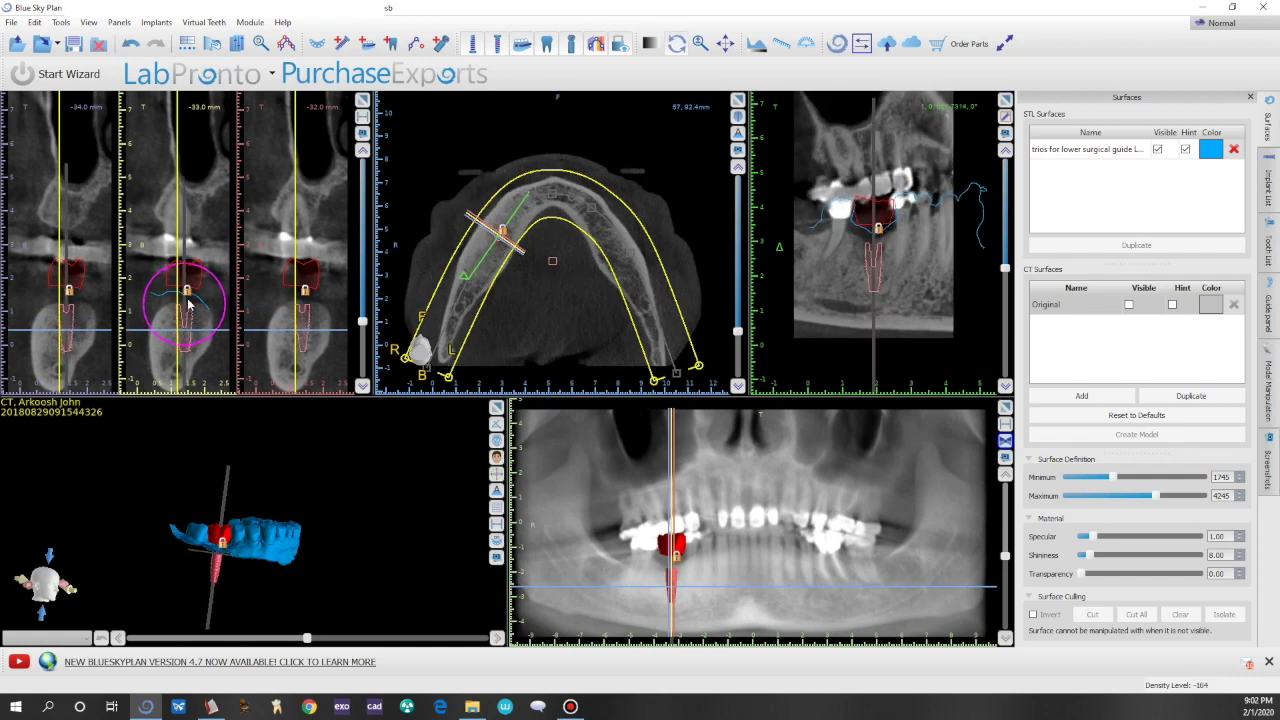
pyautogui.click(184, 304)
pyautogui.moveTo(285, 567); pyautogui.dragTo(173, 534)
pyautogui.moveTo(202, 338)
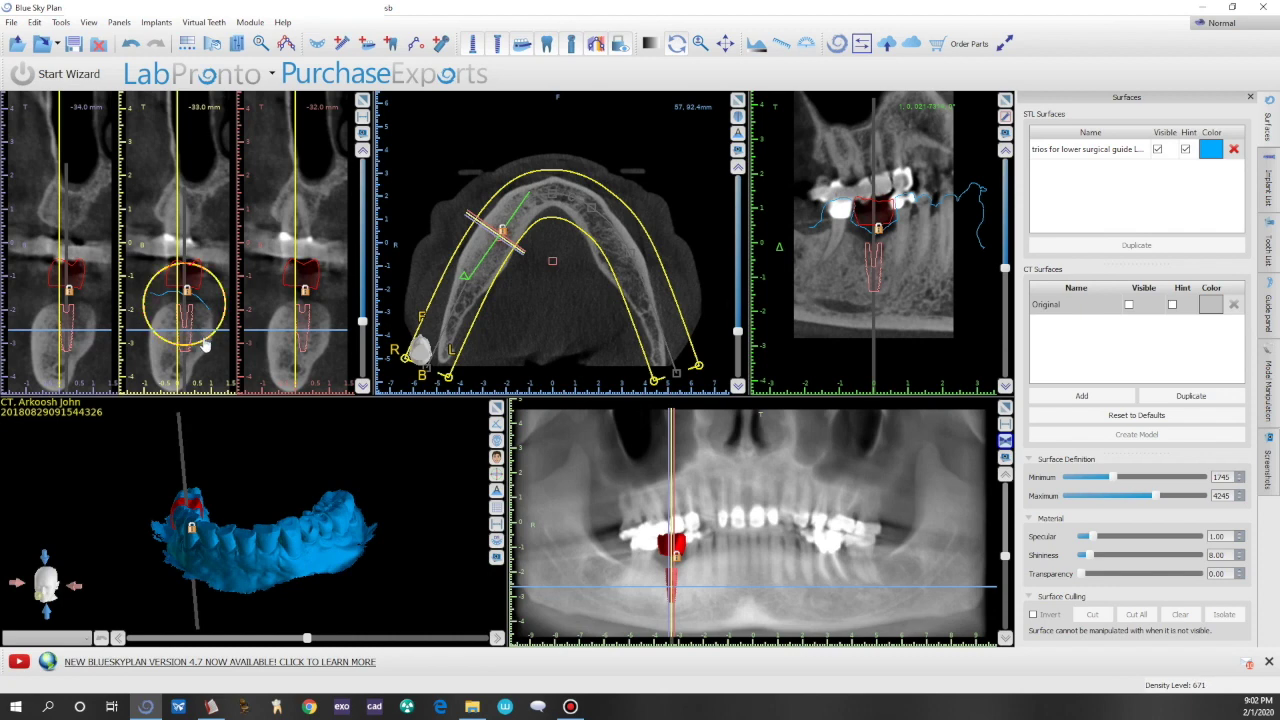
pyautogui.moveTo(205, 346); pyautogui.dragTo(203, 345)
pyautogui.moveTo(270, 490); pyautogui.dragTo(238, 537)
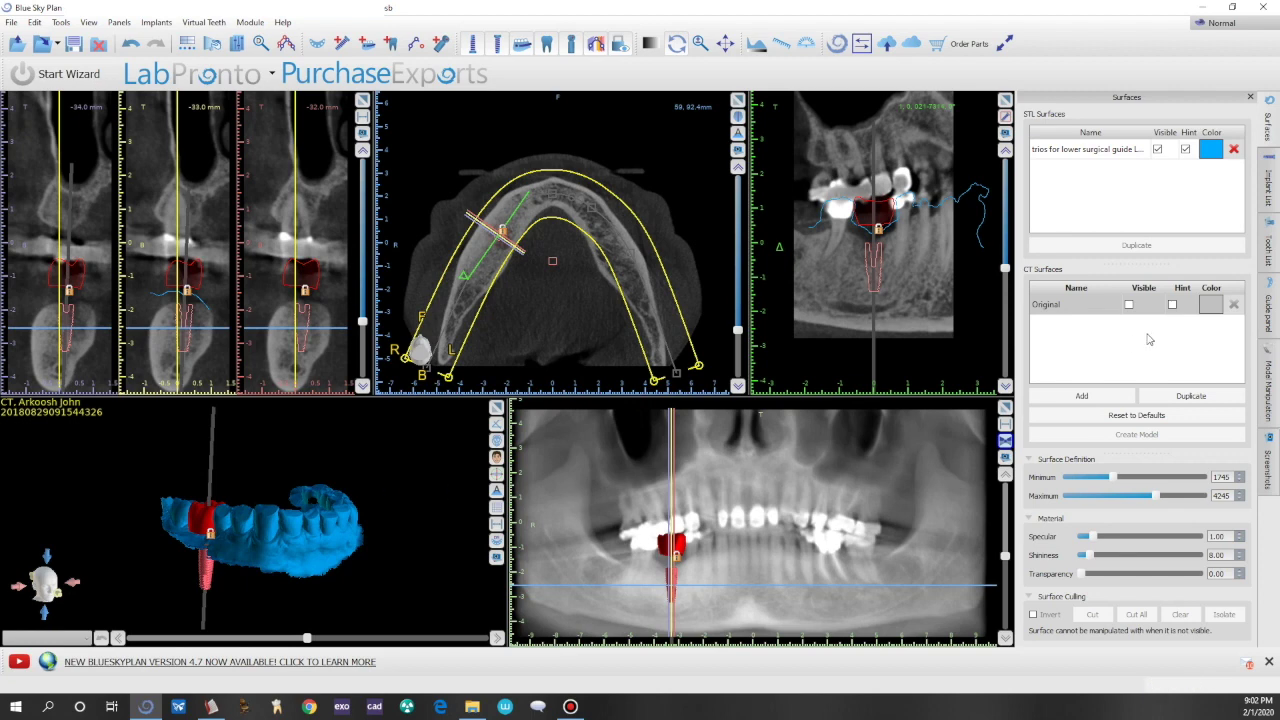
# Lock the placed implant and show its drill guide.
pyautogui.click(1270, 183)
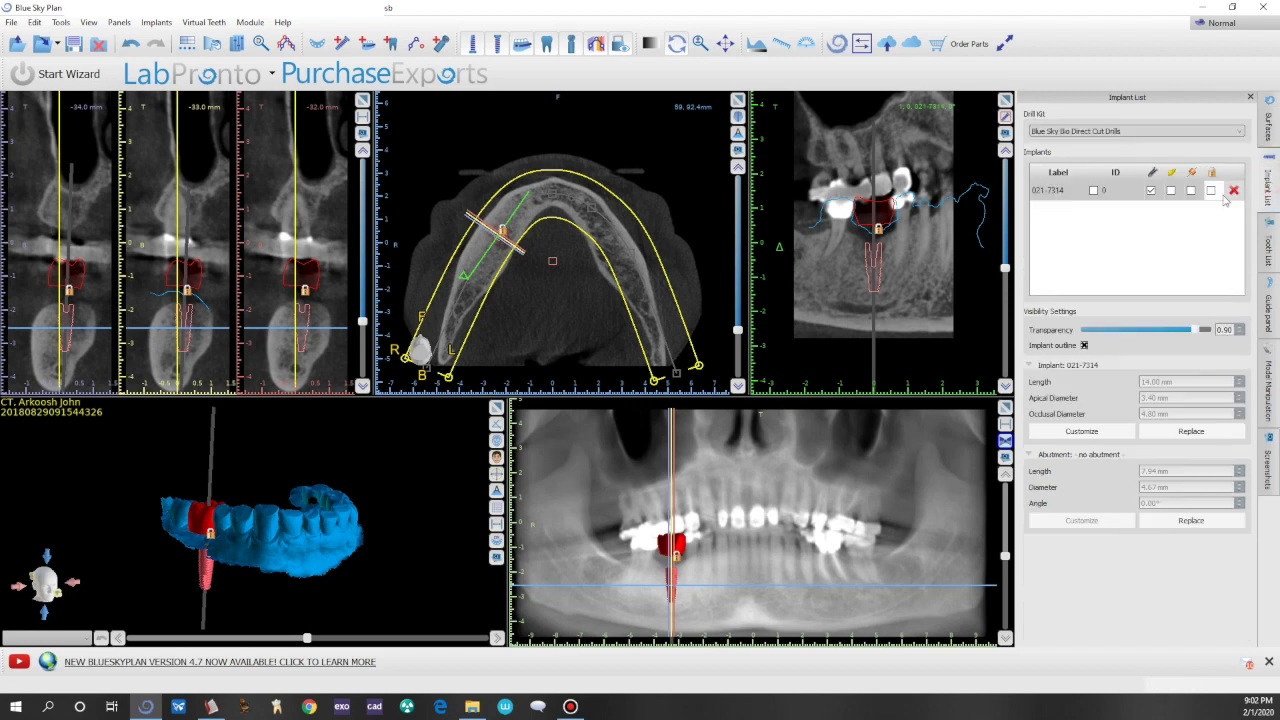
pyautogui.click(1212, 191)
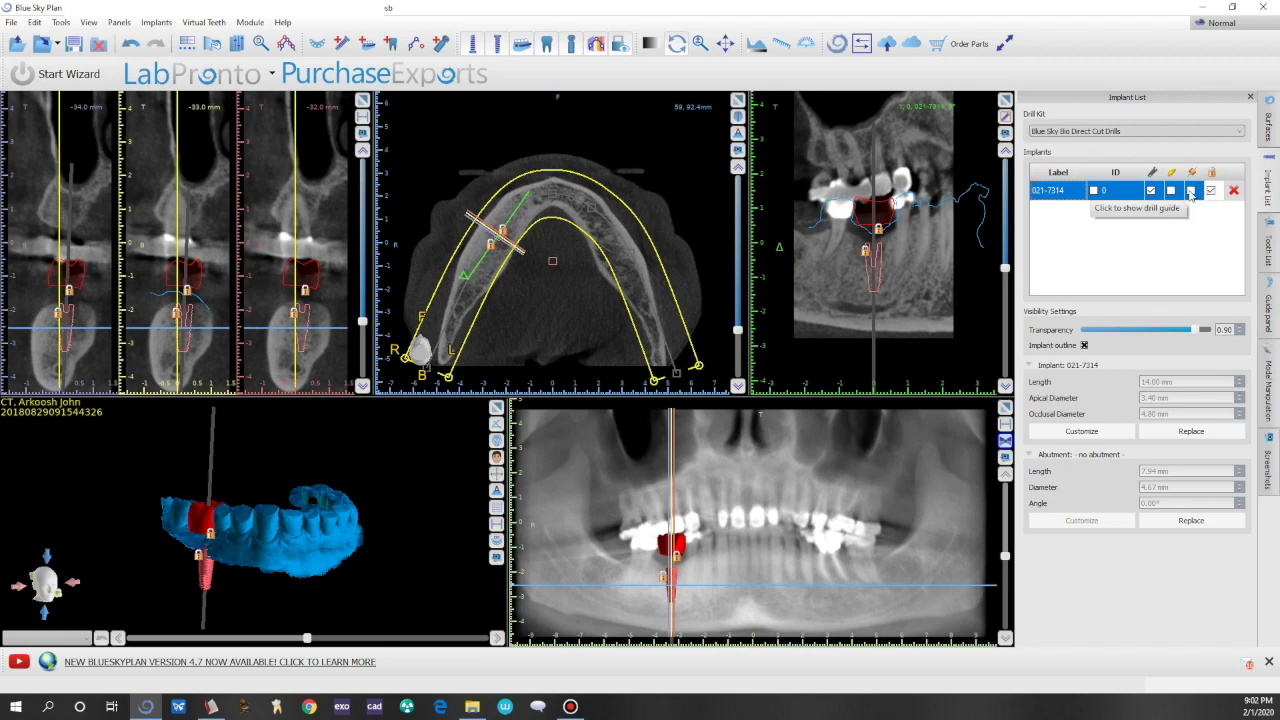
pyautogui.click(1191, 191)
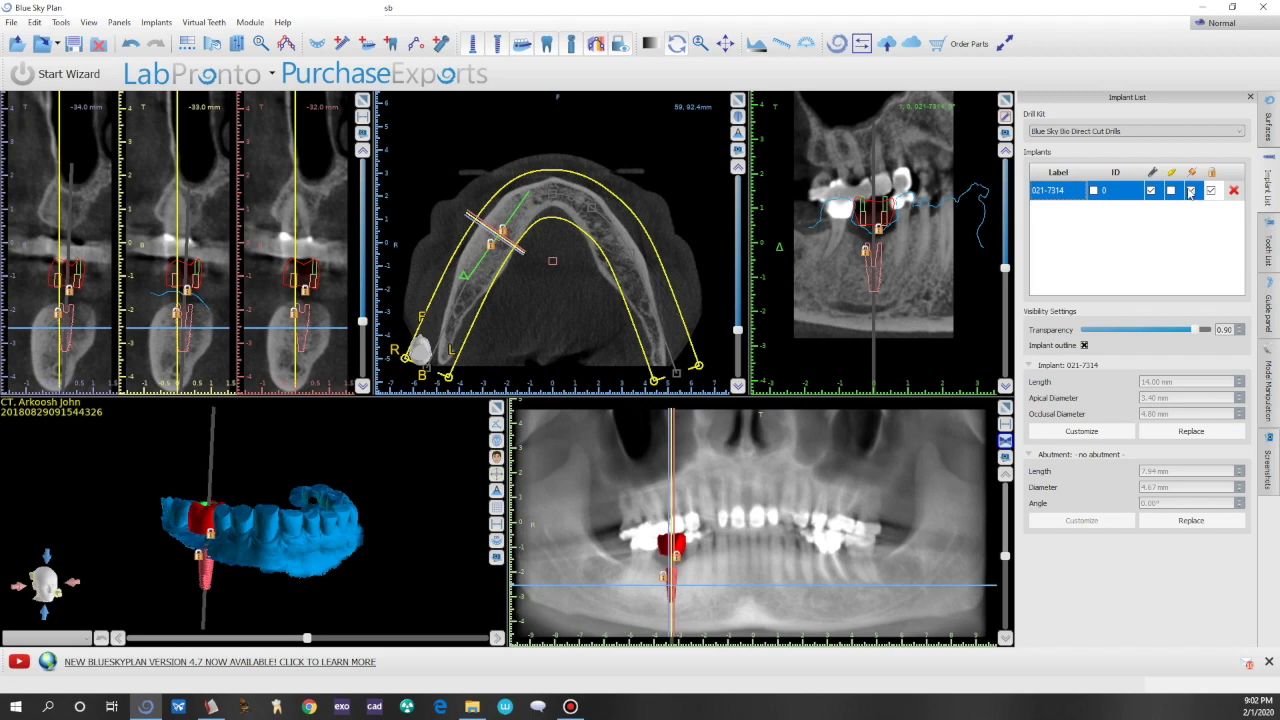
pyautogui.moveTo(253, 550); pyautogui.dragTo(299, 577)
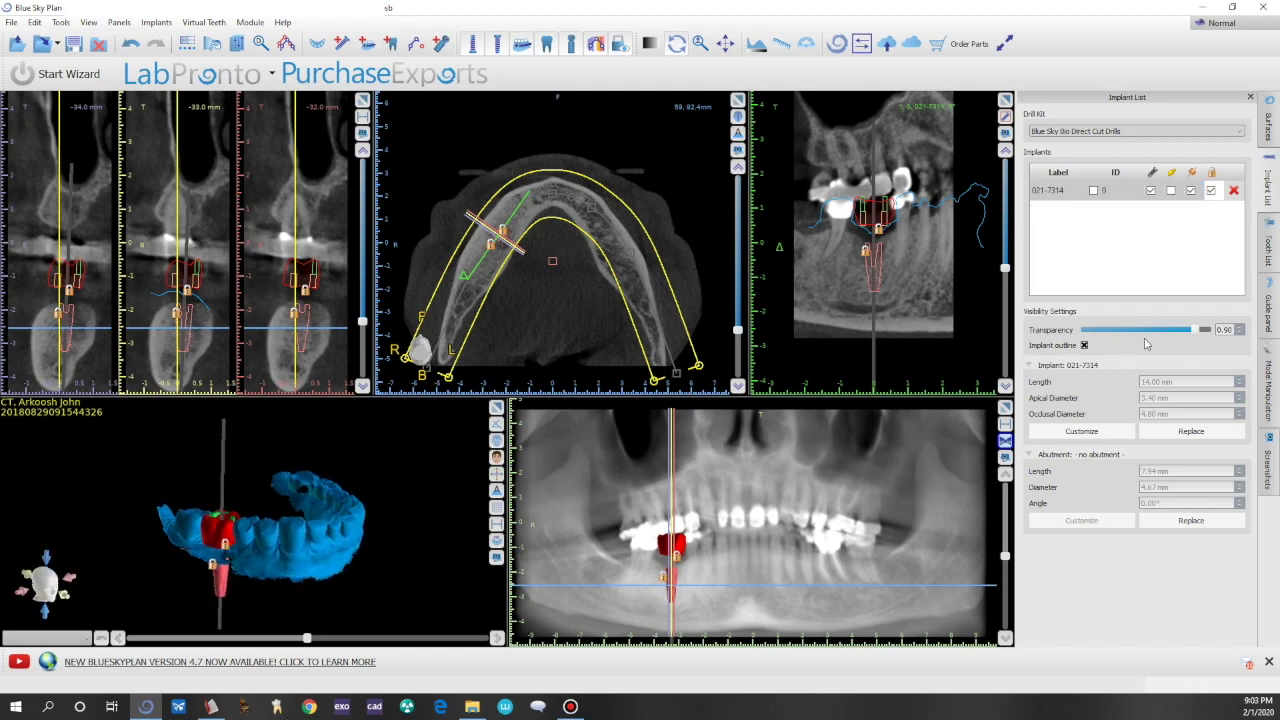
# Delete the virtual right mandibular first molar so the guide tube is exposed.
pyautogui.click(1268, 248)
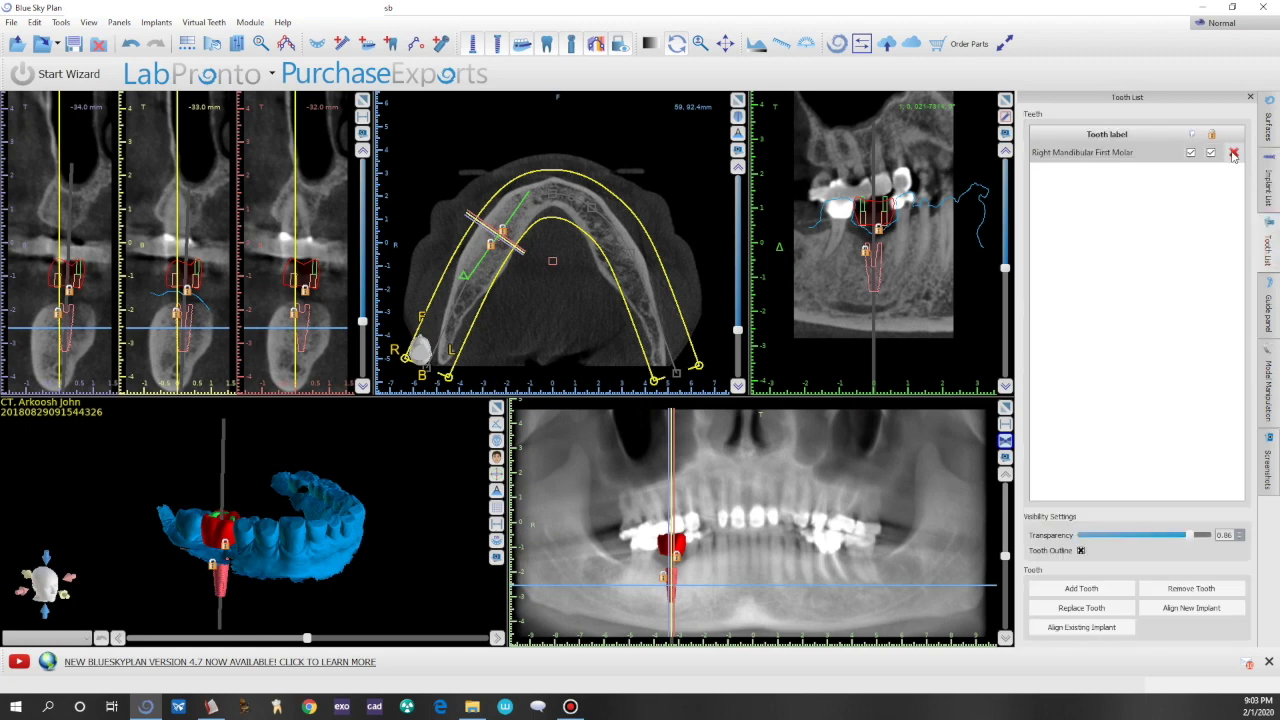
pyautogui.click(1192, 154)
pyautogui.click(1233, 152)
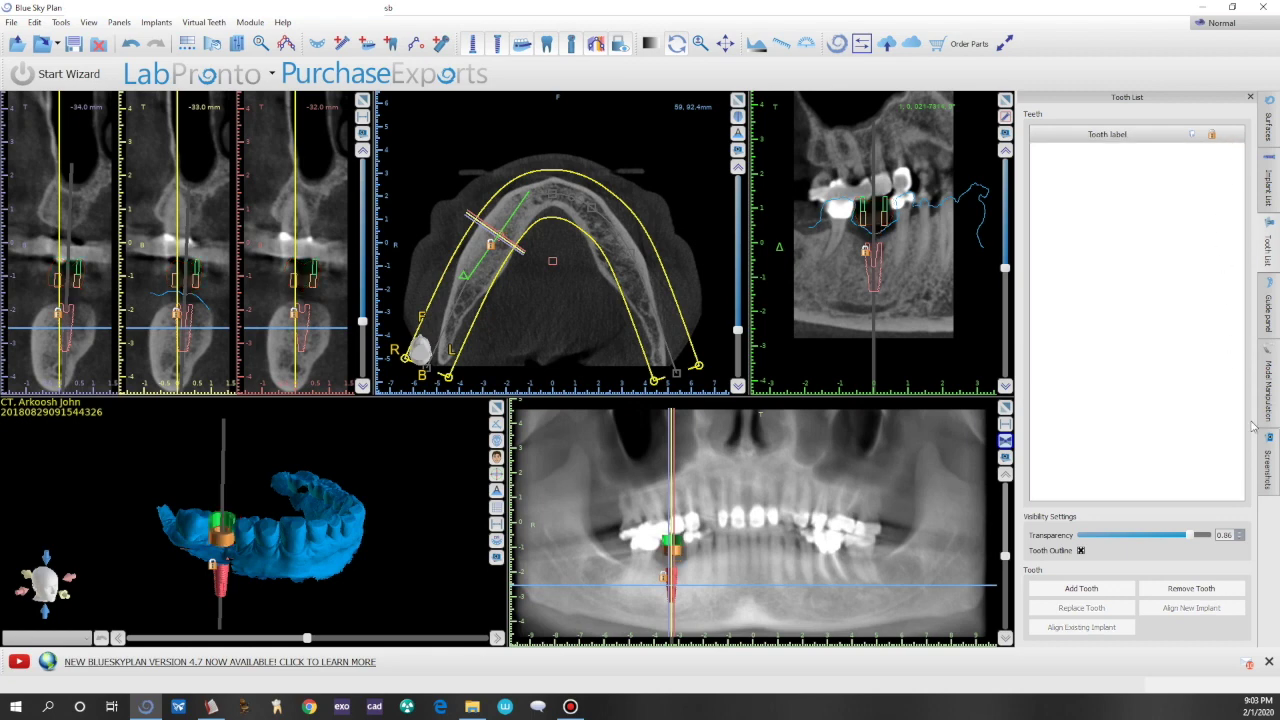
# Switch the surgical guide module from Normal to Advanced and bring up its guide fabrication settings.
pyautogui.click(1268, 305)
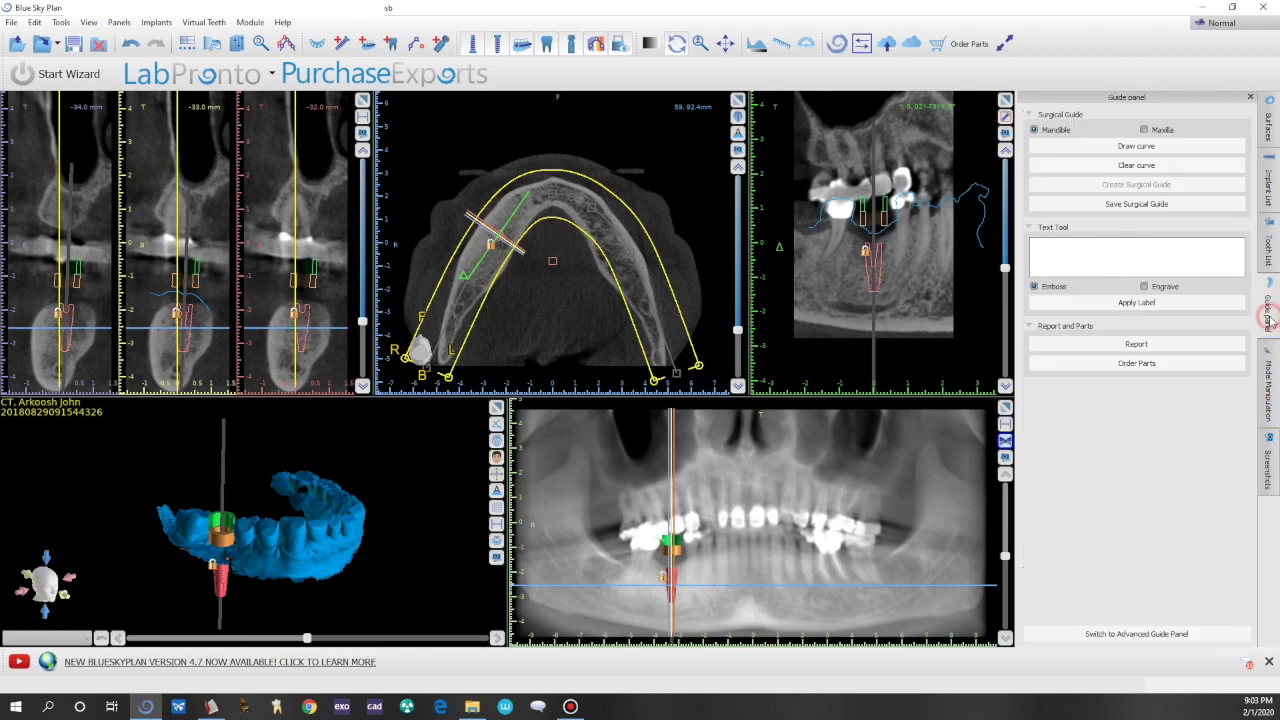
pyautogui.click(1222, 23)
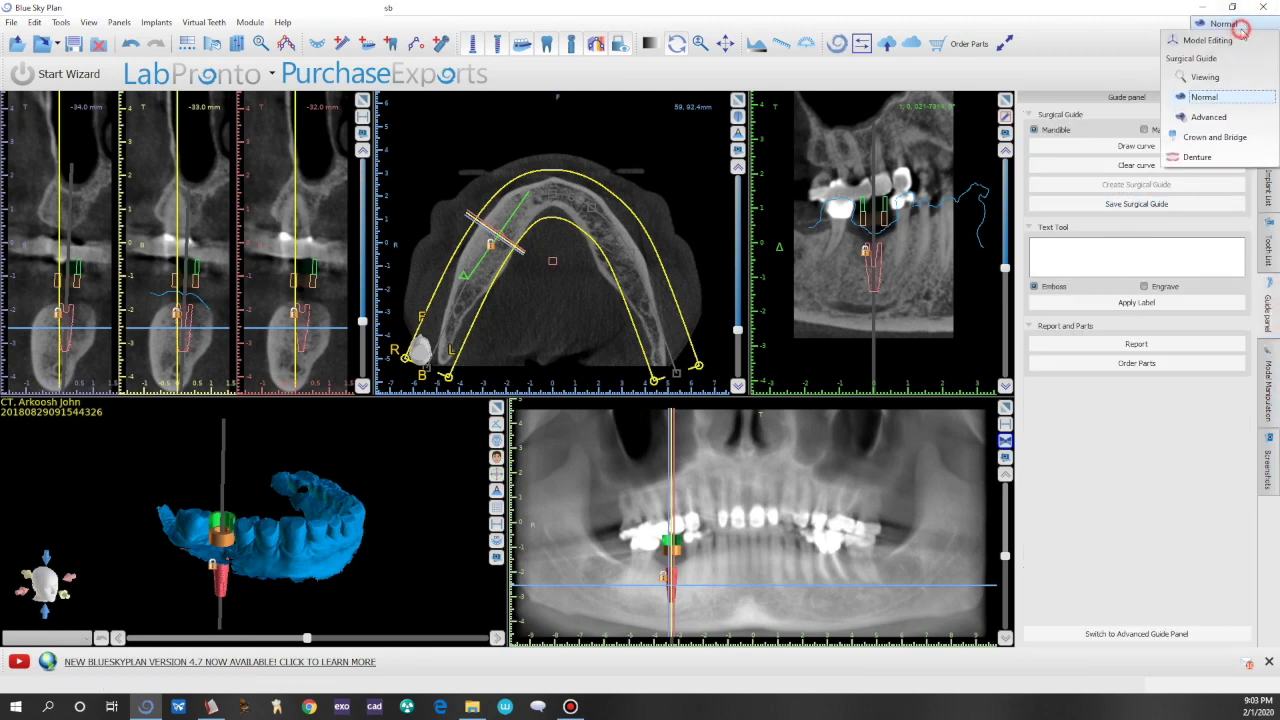
pyautogui.click(1210, 117)
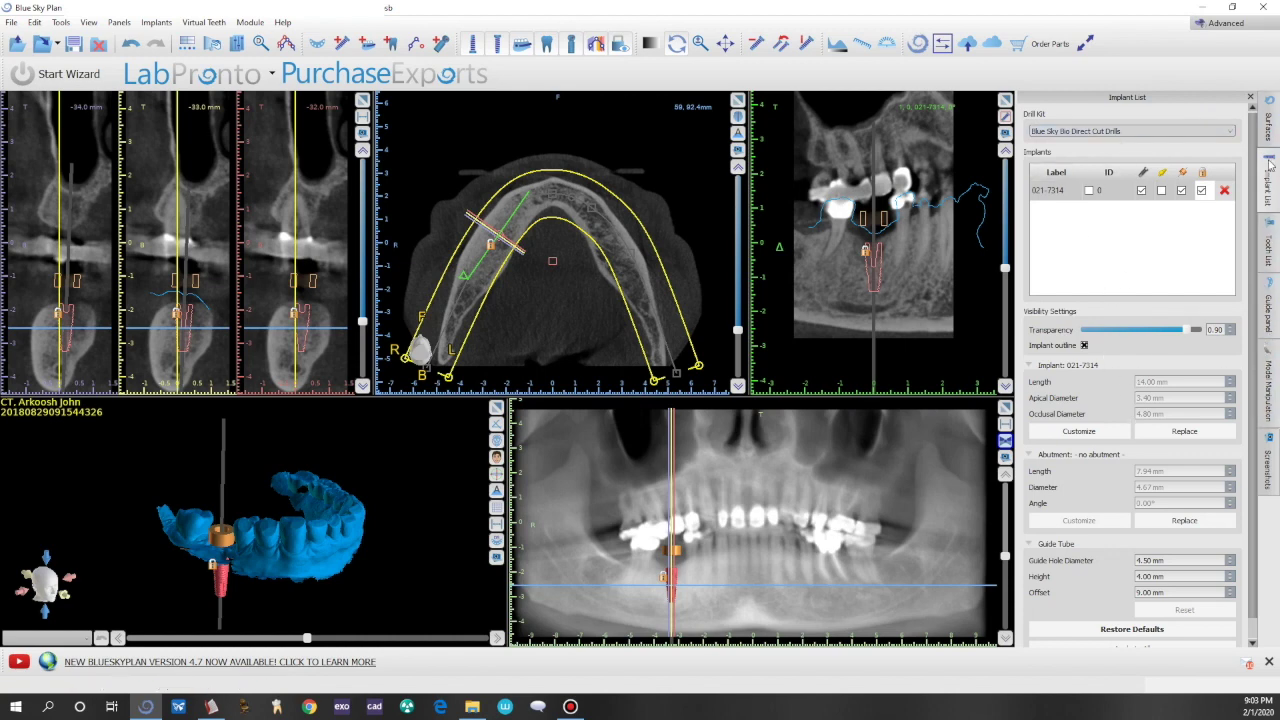
pyautogui.click(1268, 315)
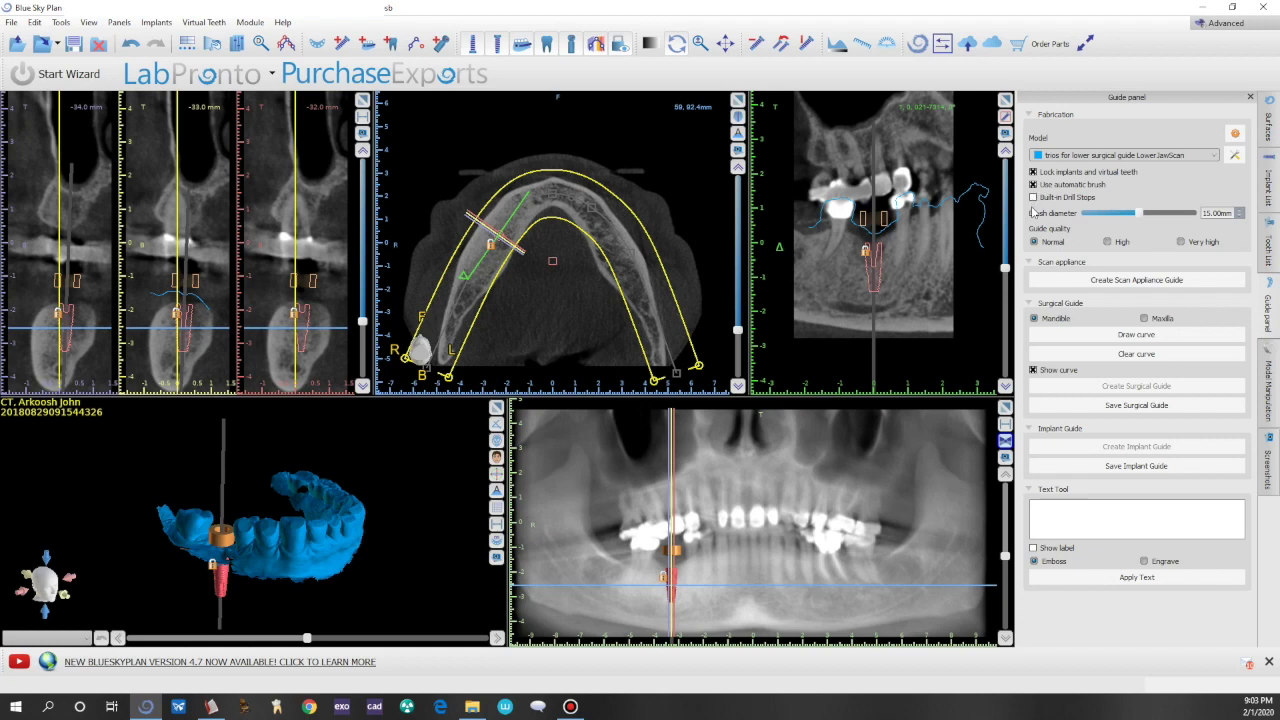
# Turn on built-in drill stops to preview them on the guide tube, and turn them off again.
pyautogui.moveTo(340, 536)
pyautogui.mouseDown()
pyautogui.moveTo(285, 512)
pyautogui.moveTo(378, 510)
pyautogui.moveTo(358, 553)
pyautogui.mouseUp()
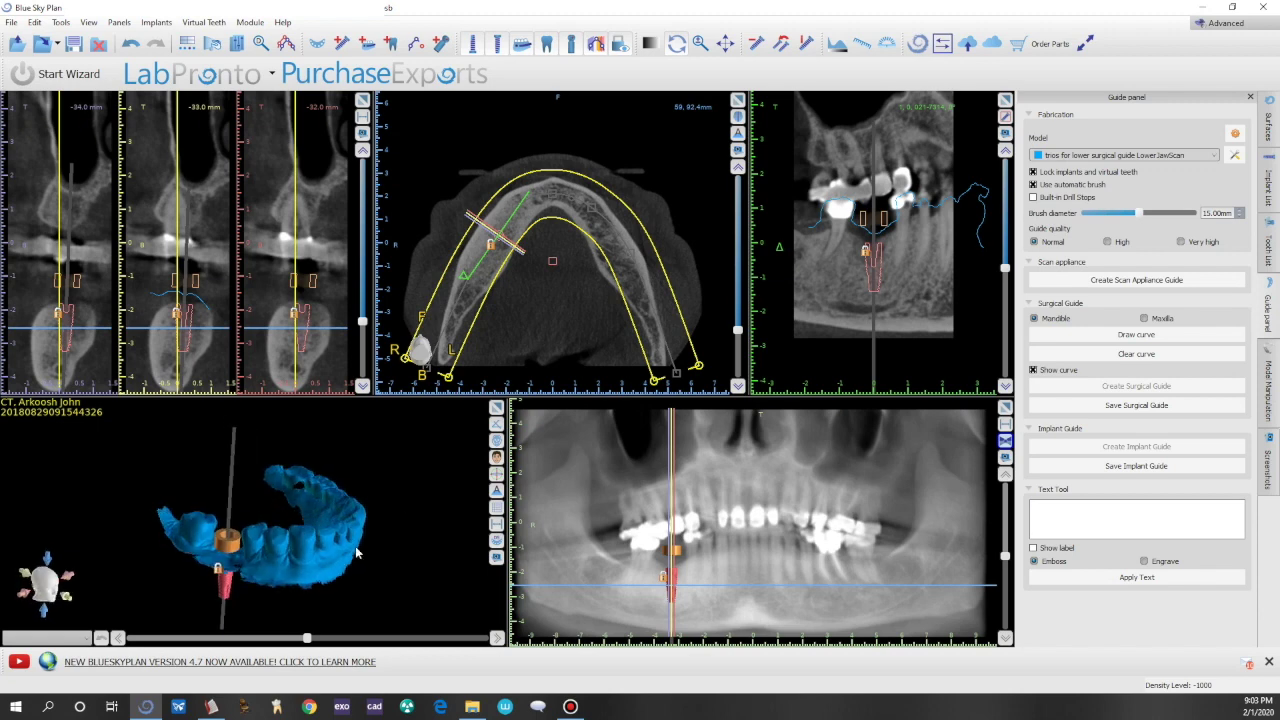
pyautogui.click(1034, 198)
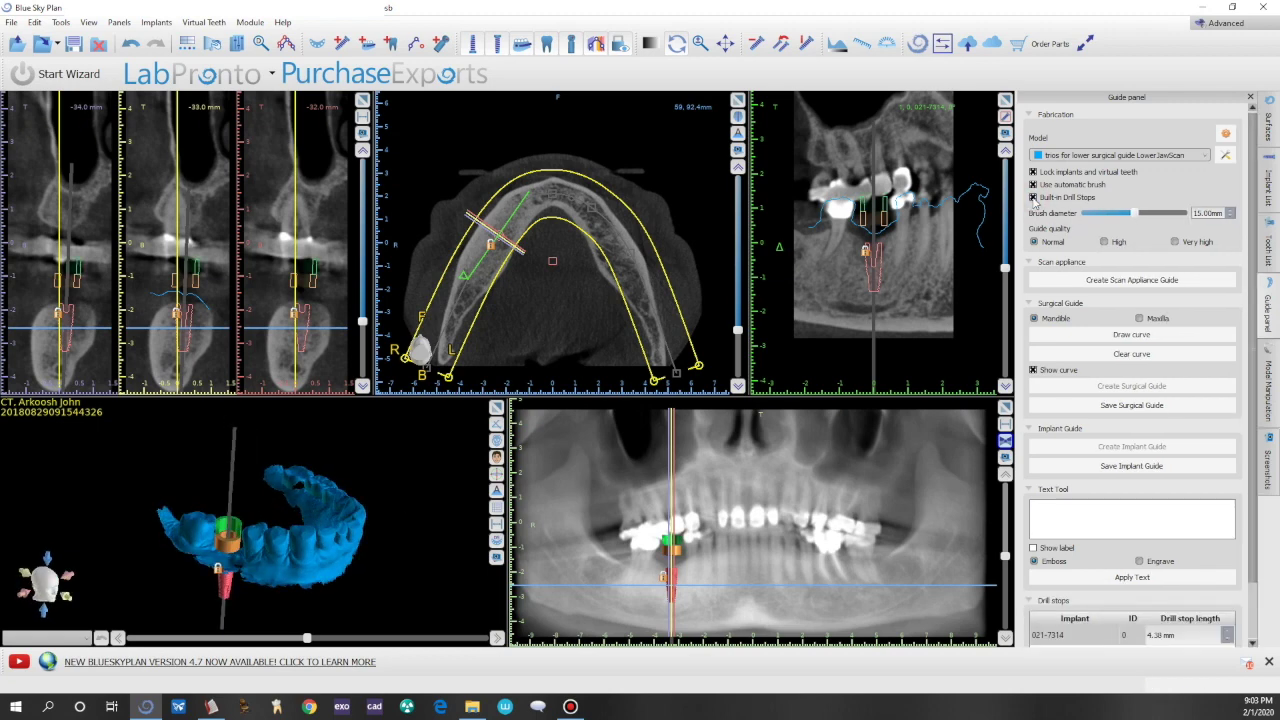
pyautogui.click(1034, 198)
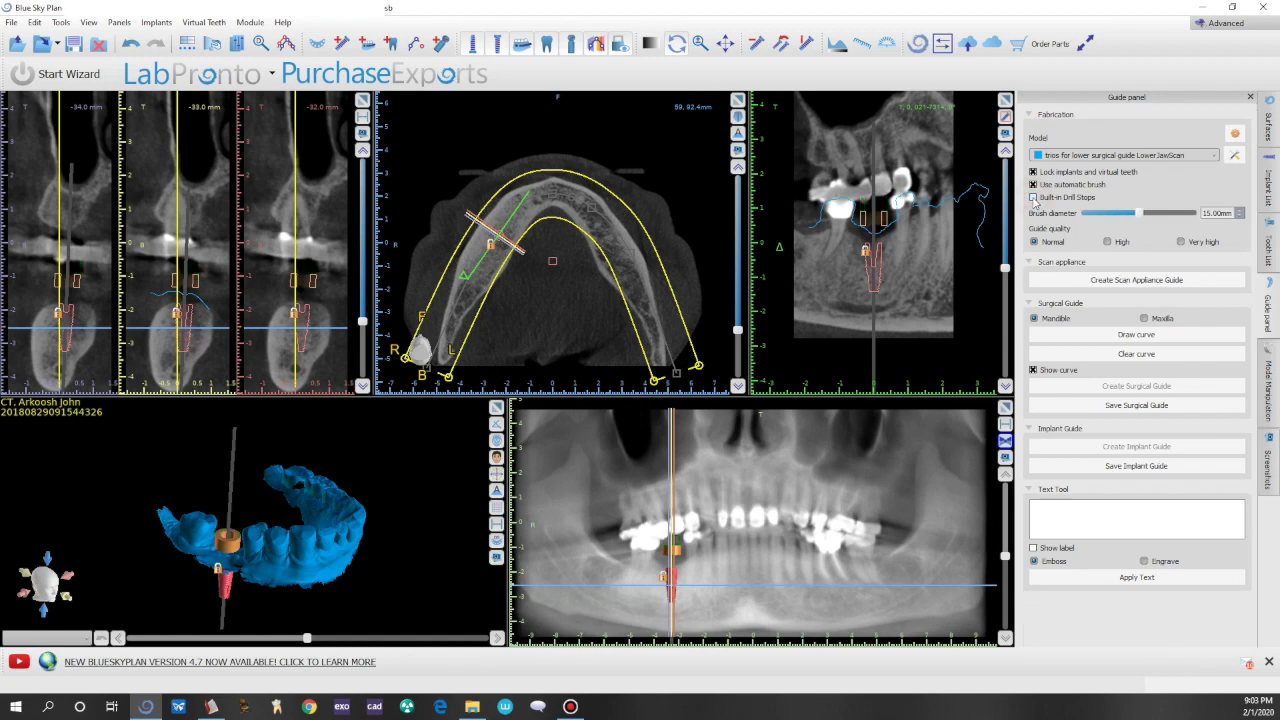
pyautogui.moveTo(331, 541)
pyautogui.mouseDown()
pyautogui.moveTo(326, 557)
pyautogui.moveTo(351, 556)
pyautogui.mouseUp()
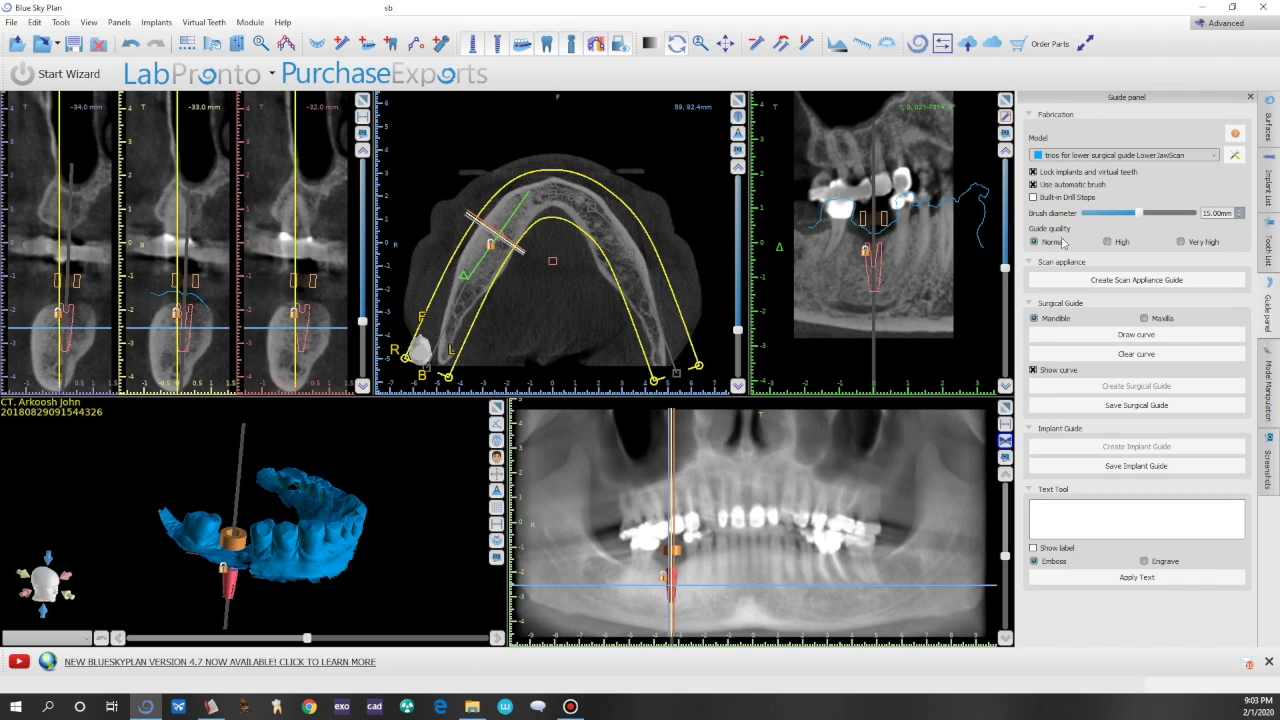
# Set the guide tube's hole diameter to 6.32 mm and its height to 5 mm, accepting the deviation from the recommended kit settings.
pyautogui.click(1269, 196)
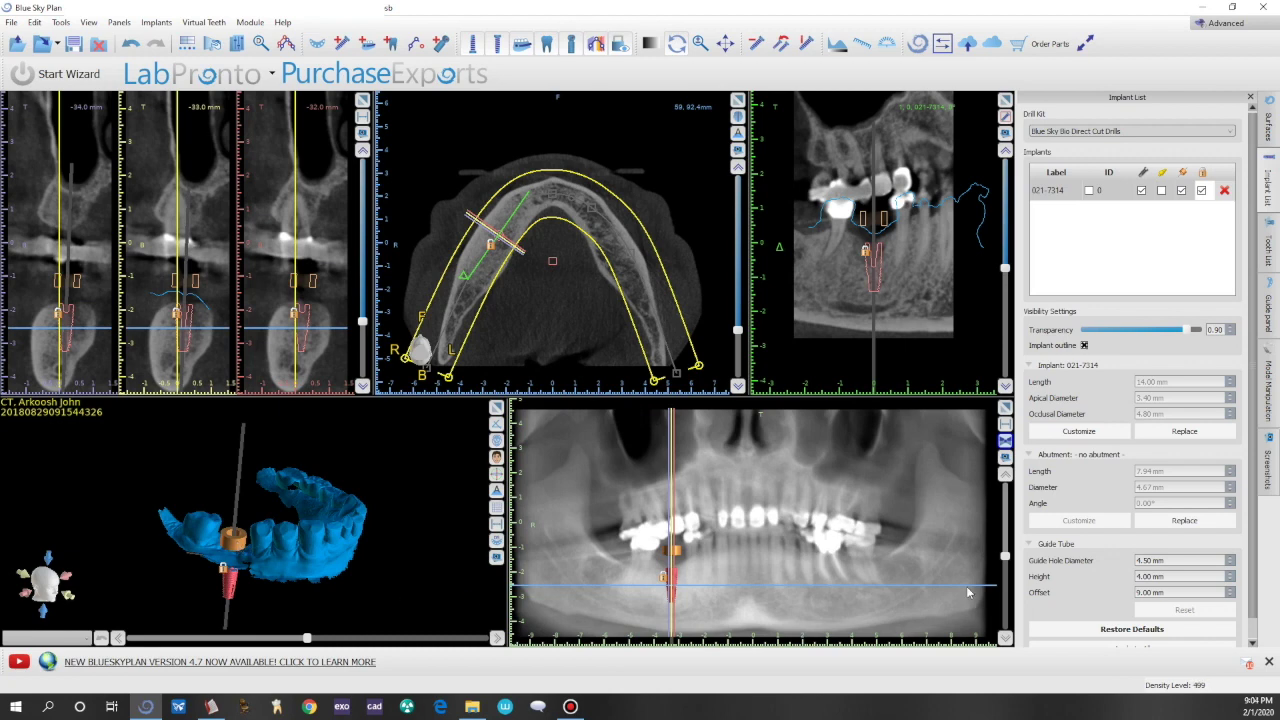
pyautogui.doubleClick(1151, 558)
pyautogui.write('6')
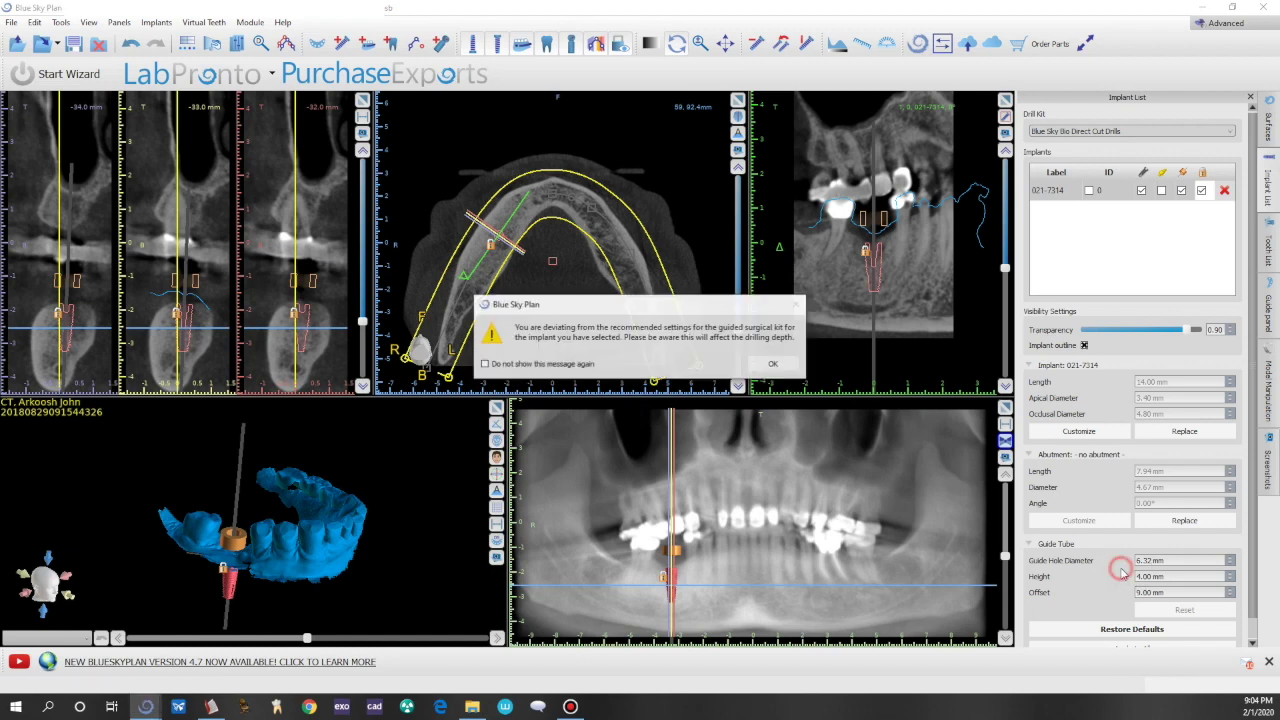
pyautogui.click(764, 368)
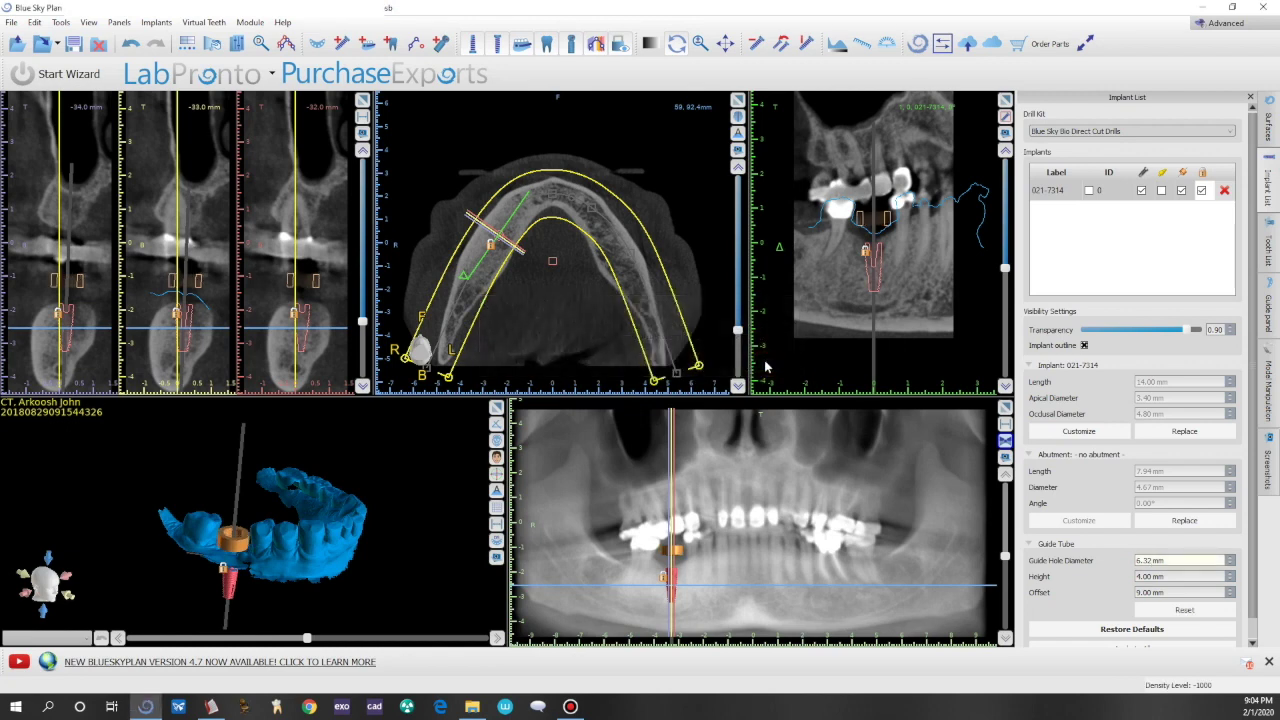
pyautogui.click(1138, 576)
pyautogui.write('5')
pyautogui.click(1091, 594)
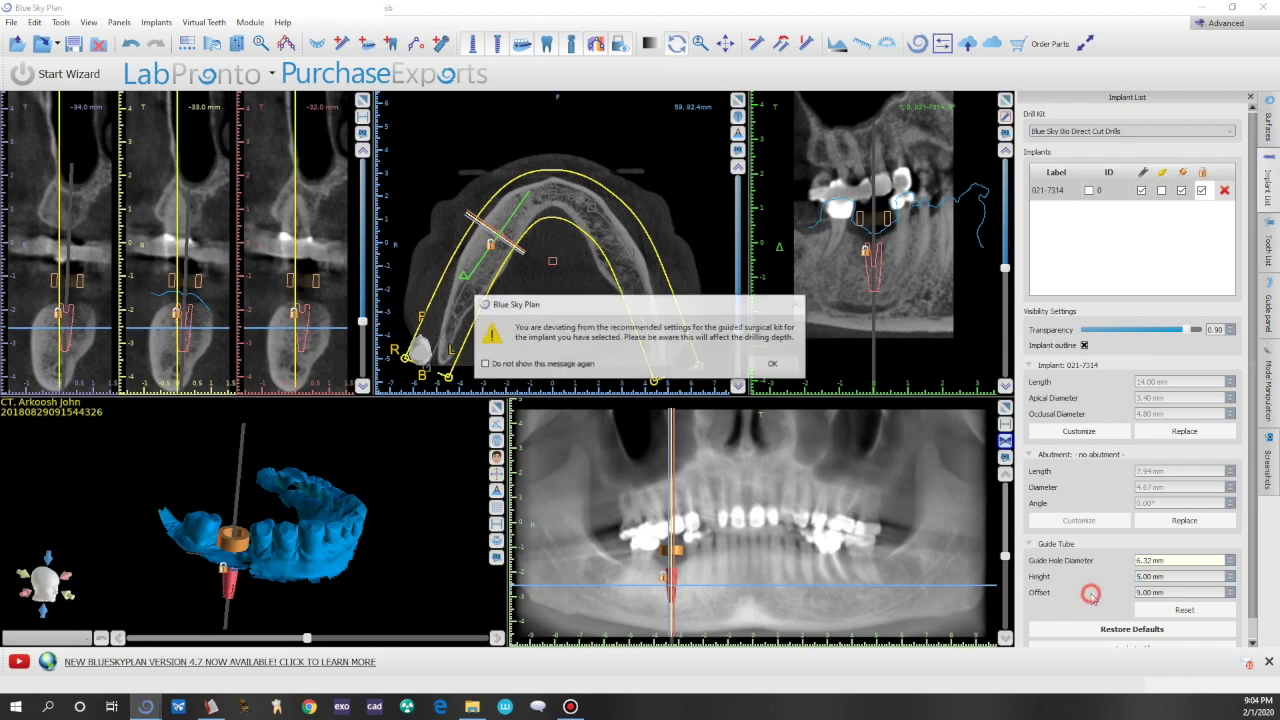
pyautogui.click(773, 364)
# Maximize the 3D view around the guide tube and set the tube's offset to 10 mm.
pyautogui.moveTo(272, 552); pyautogui.dragTo(300, 536)
pyautogui.click(497, 407)
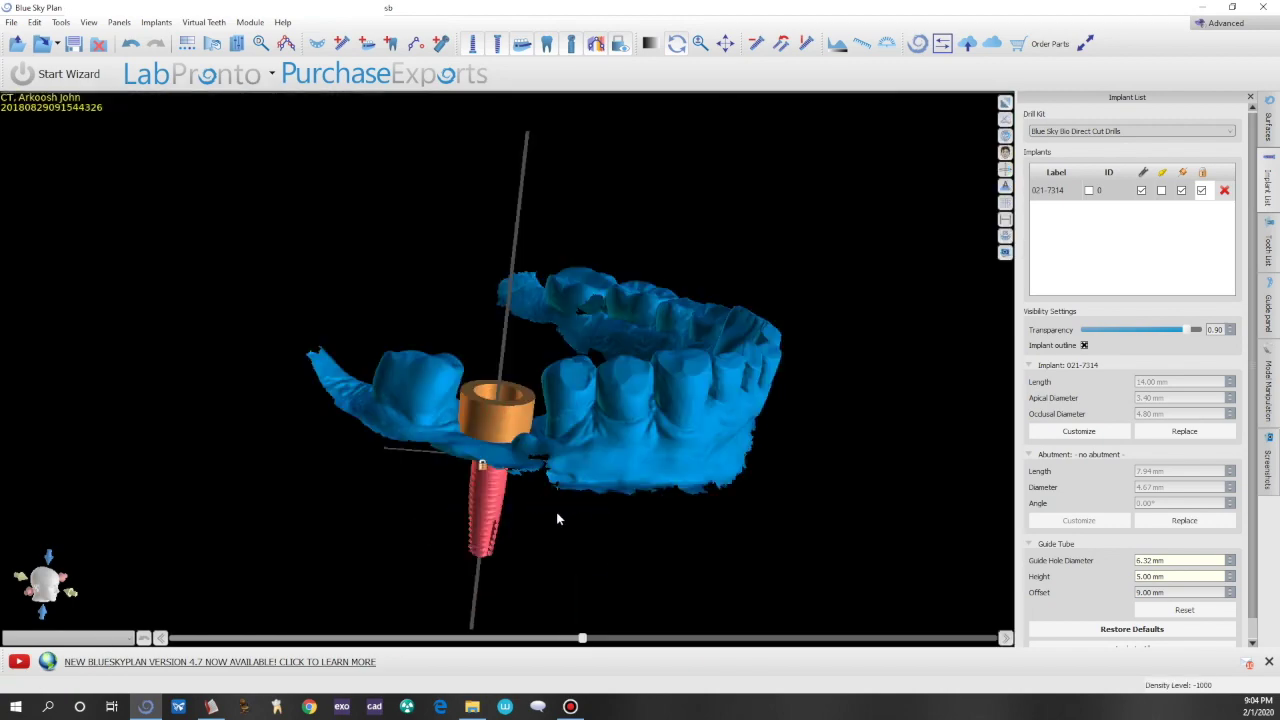
pyautogui.moveTo(366, 546); pyautogui.dragTo(750, 210)
pyautogui.scroll(5, 508, 498)
pyautogui.moveTo(204, 537); pyautogui.dragTo(358, 446)
pyautogui.moveTo(566, 260); pyautogui.dragTo(590, 368)
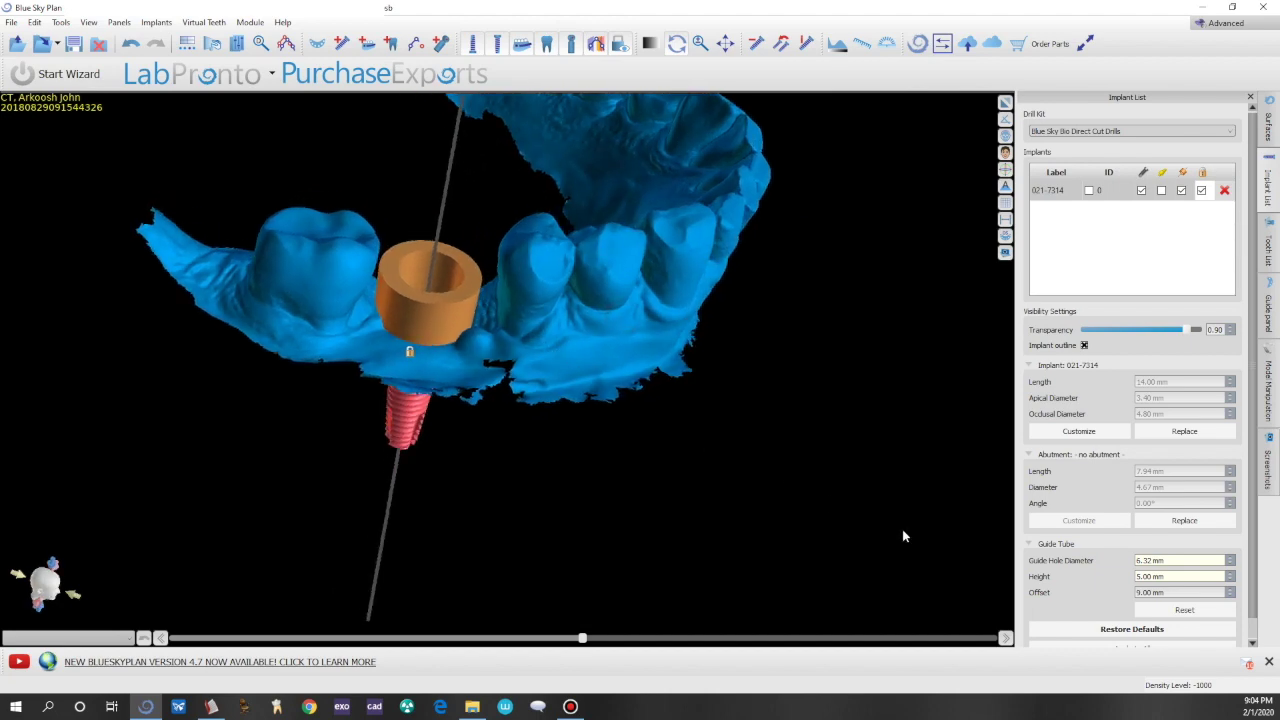
pyautogui.click(1138, 594)
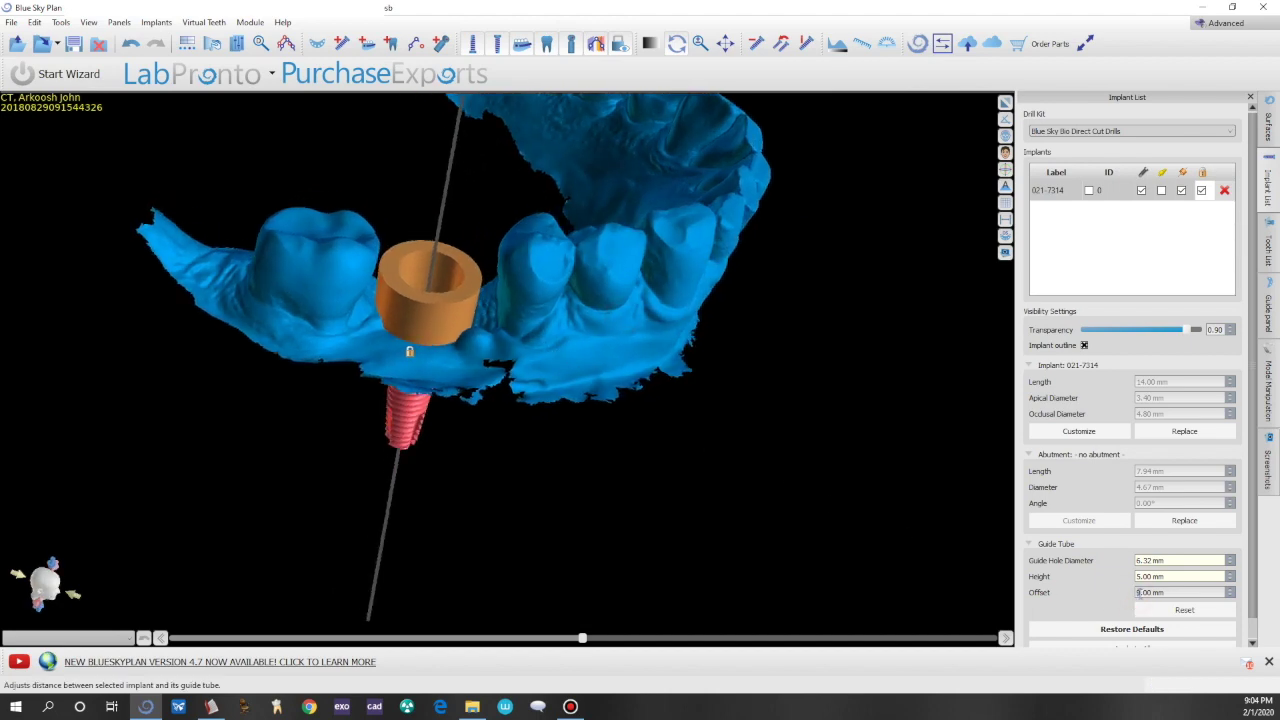
pyautogui.write('1')
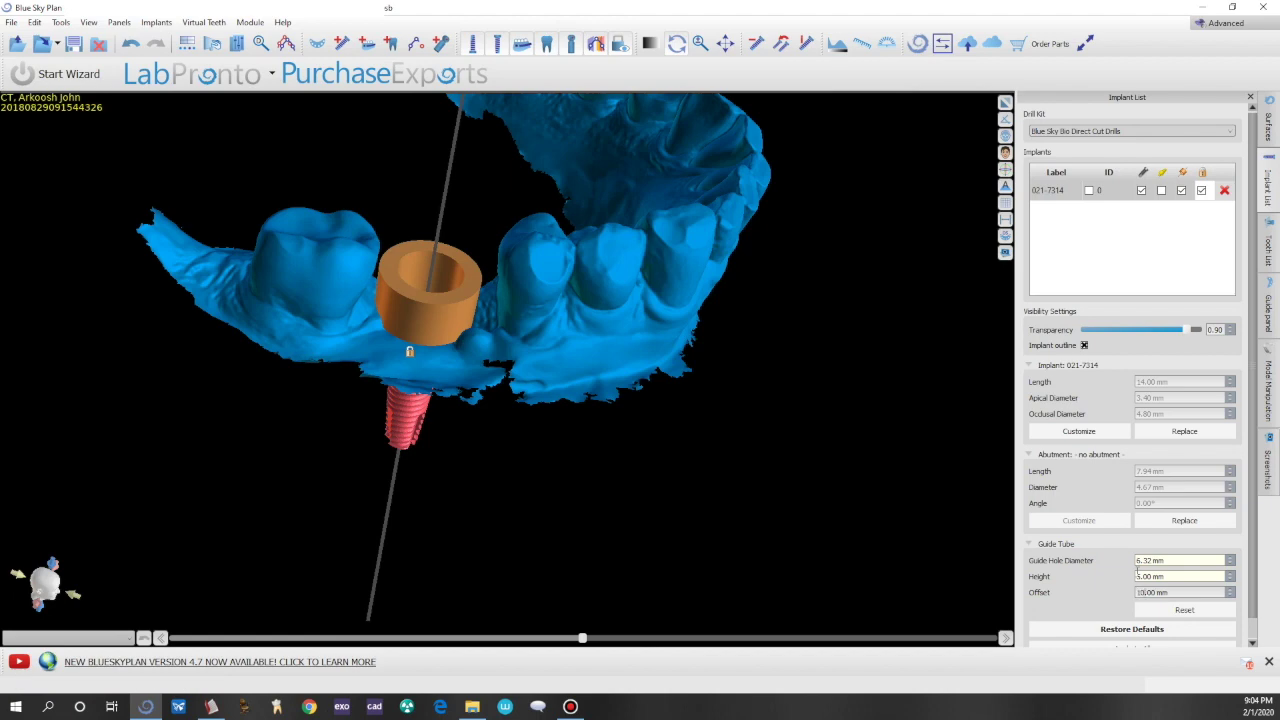
pyautogui.press('Return')
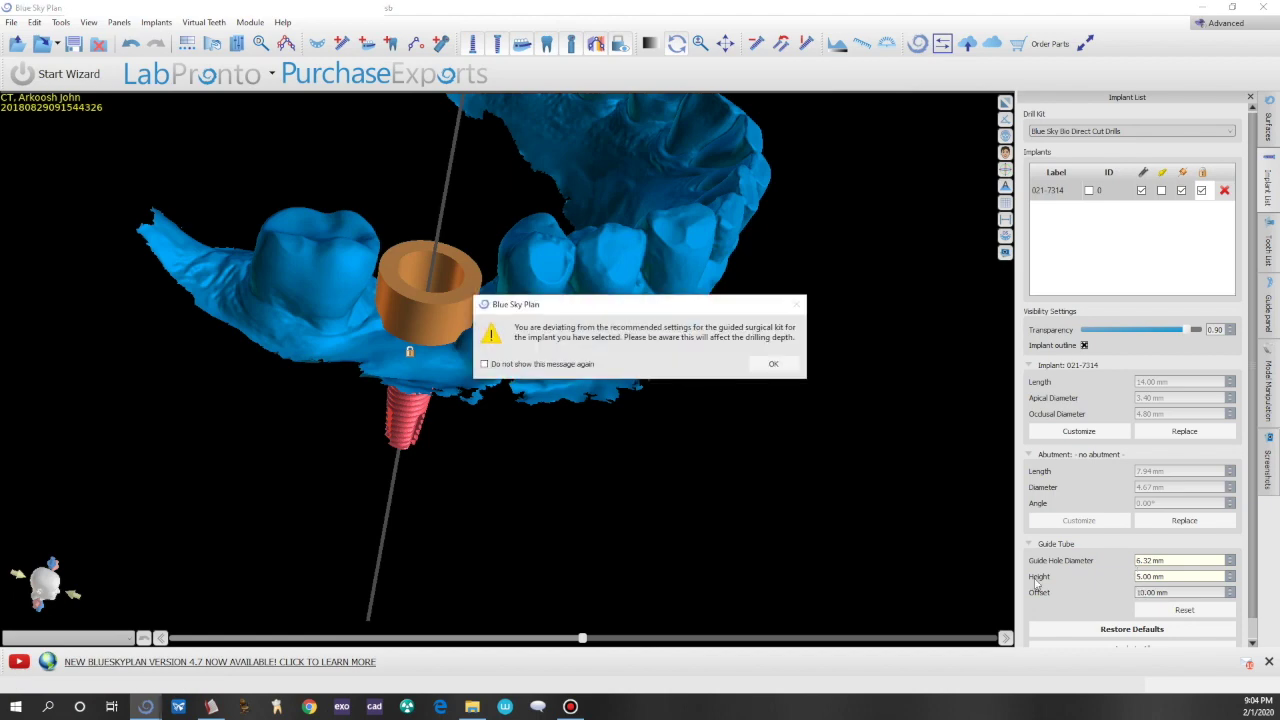
pyautogui.click(762, 366)
pyautogui.moveTo(452, 563); pyautogui.dragTo(604, 287)
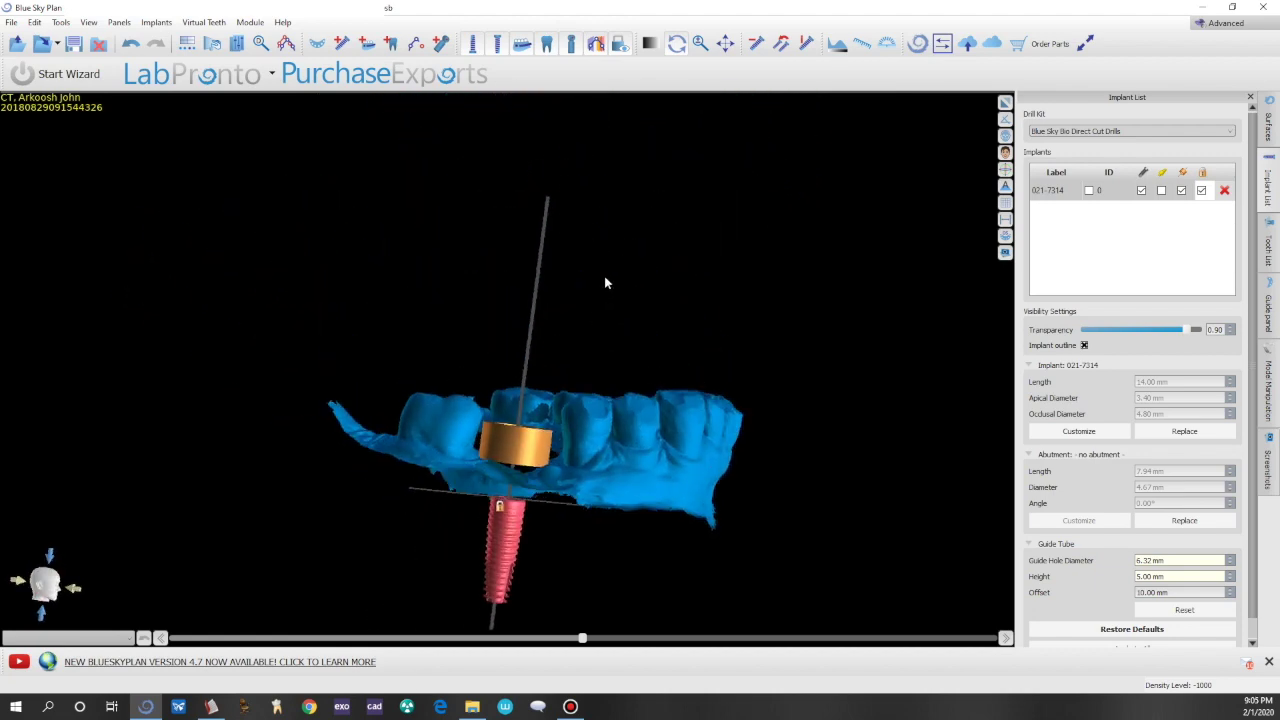
# Try a guide tube offset of 8 mm and check how the tube sits against the gum.
pyautogui.click(1138, 592)
pyautogui.press('Delete')
pyautogui.write('8')
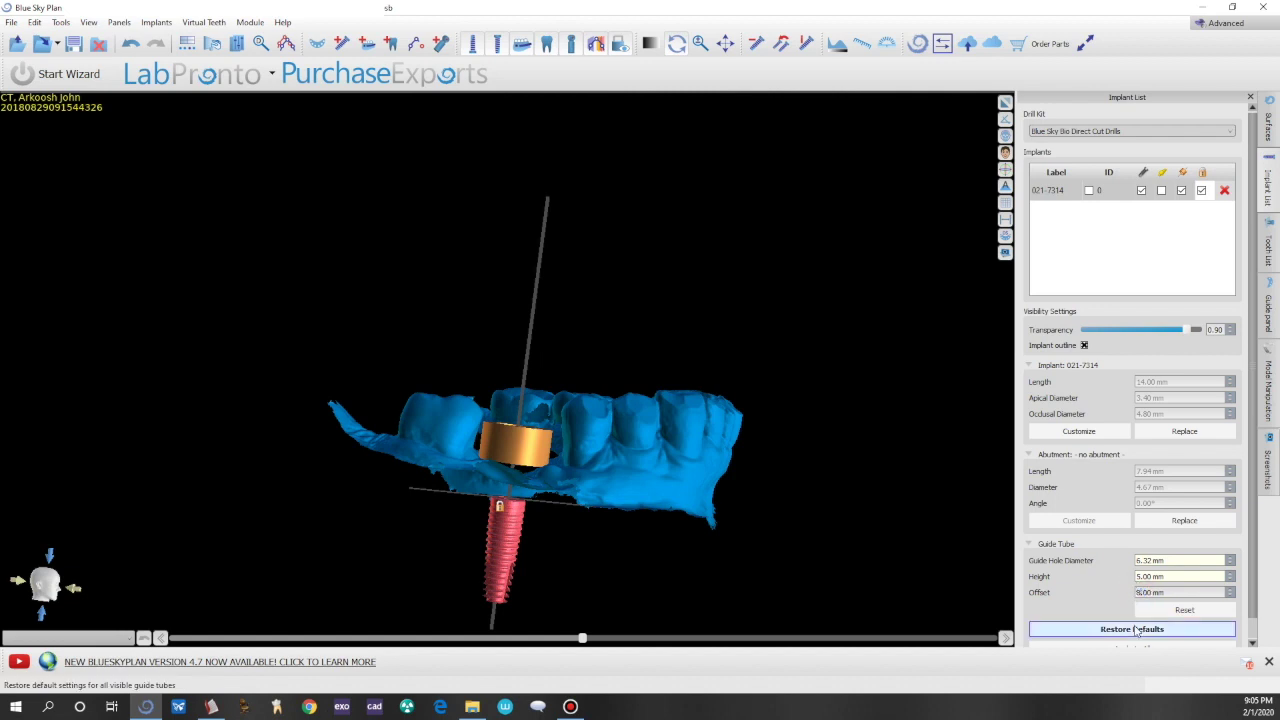
pyautogui.press('Return')
pyautogui.click(776, 371)
pyautogui.moveTo(556, 485); pyautogui.dragTo(530, 458)
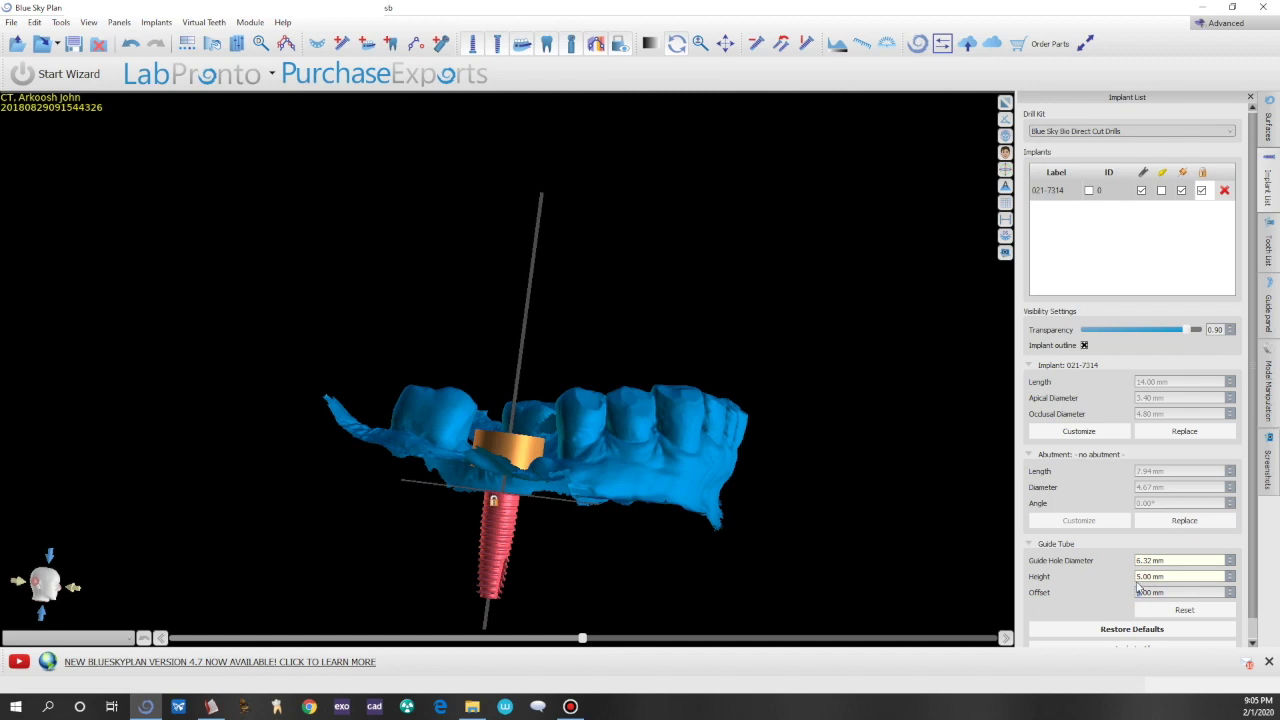
# Return the guide tube's offset to 10 mm and check its clearance to the neighbouring teeth and gum.
pyautogui.click(1146, 572)
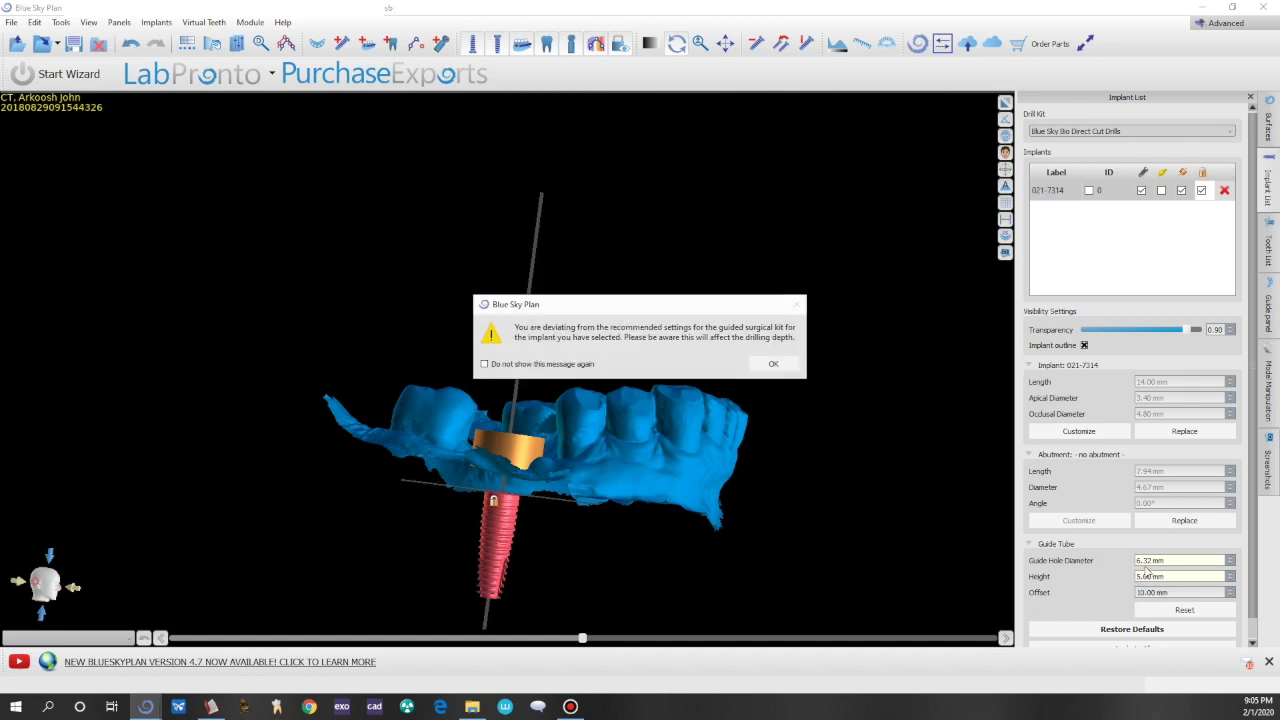
pyautogui.click(771, 364)
pyautogui.moveTo(728, 380); pyautogui.dragTo(475, 486)
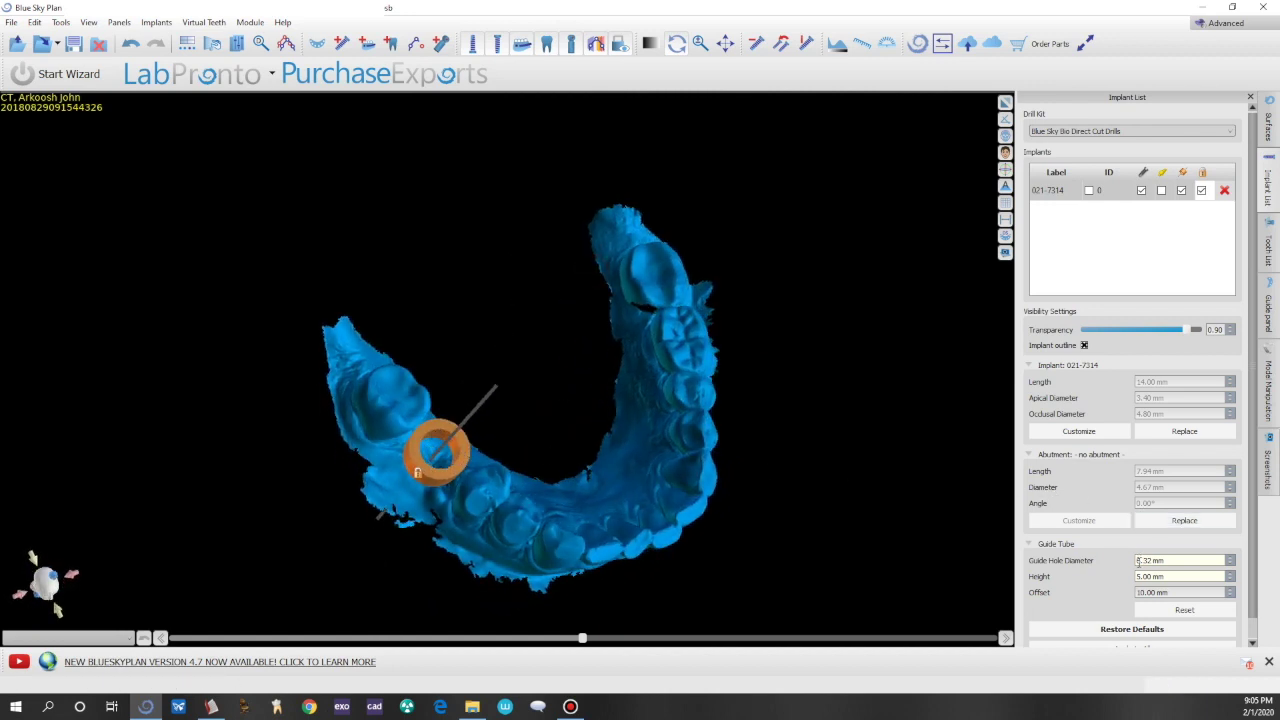
pyautogui.moveTo(558, 520); pyautogui.dragTo(690, 128)
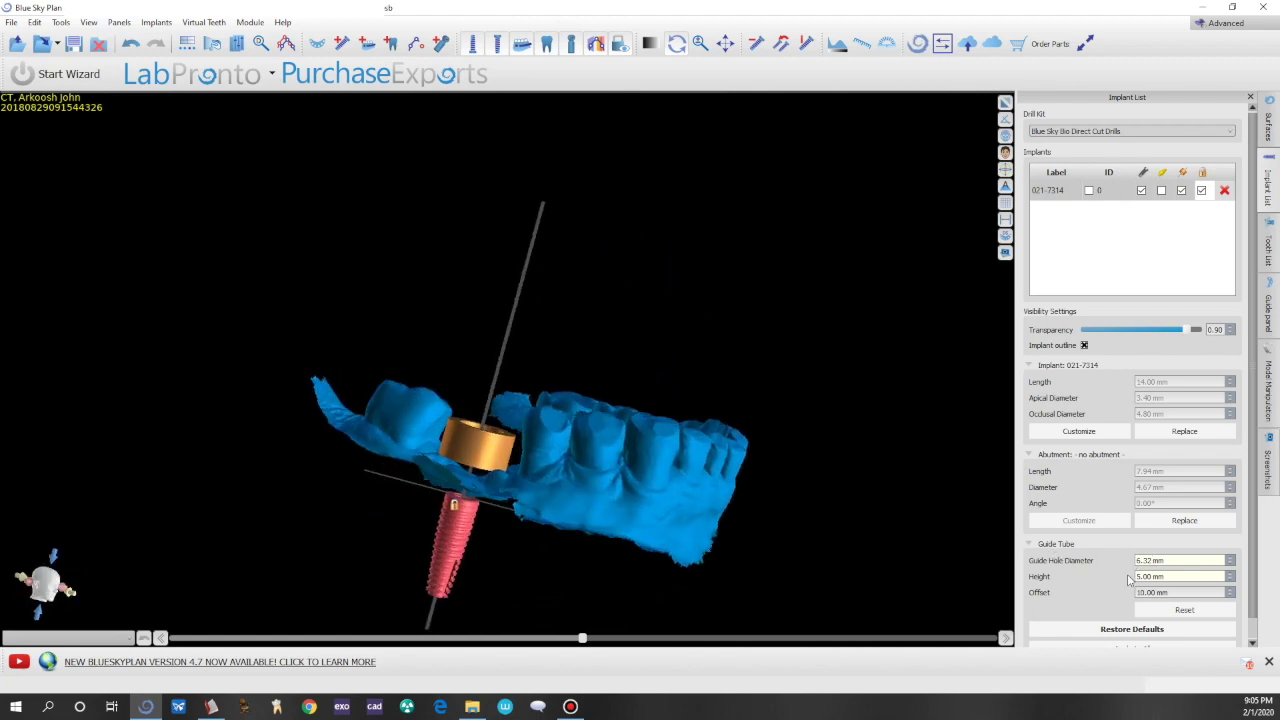
pyautogui.moveTo(751, 477)
pyautogui.mouseDown()
pyautogui.moveTo(674, 357)
pyautogui.moveTo(646, 371)
pyautogui.moveTo(627, 430)
pyautogui.mouseUp()
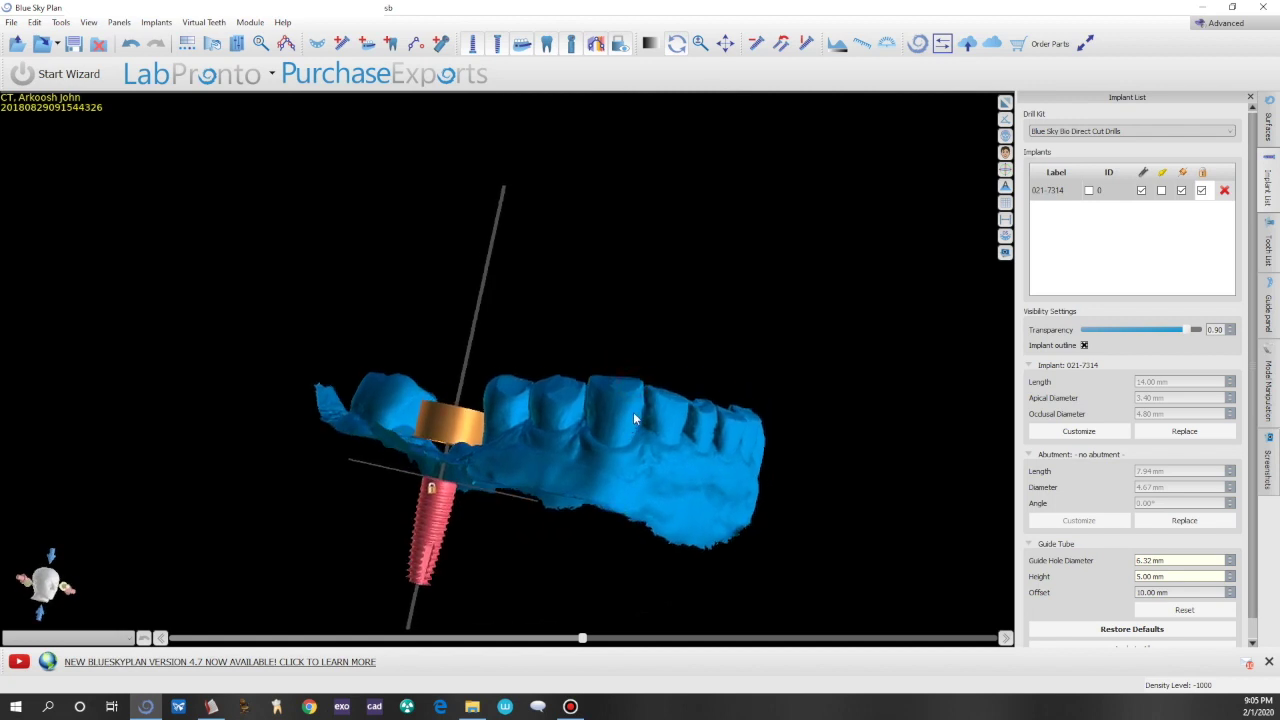
pyautogui.moveTo(595, 408); pyautogui.dragTo(499, 500)
pyautogui.moveTo(580, 493); pyautogui.dragTo(590, 485)
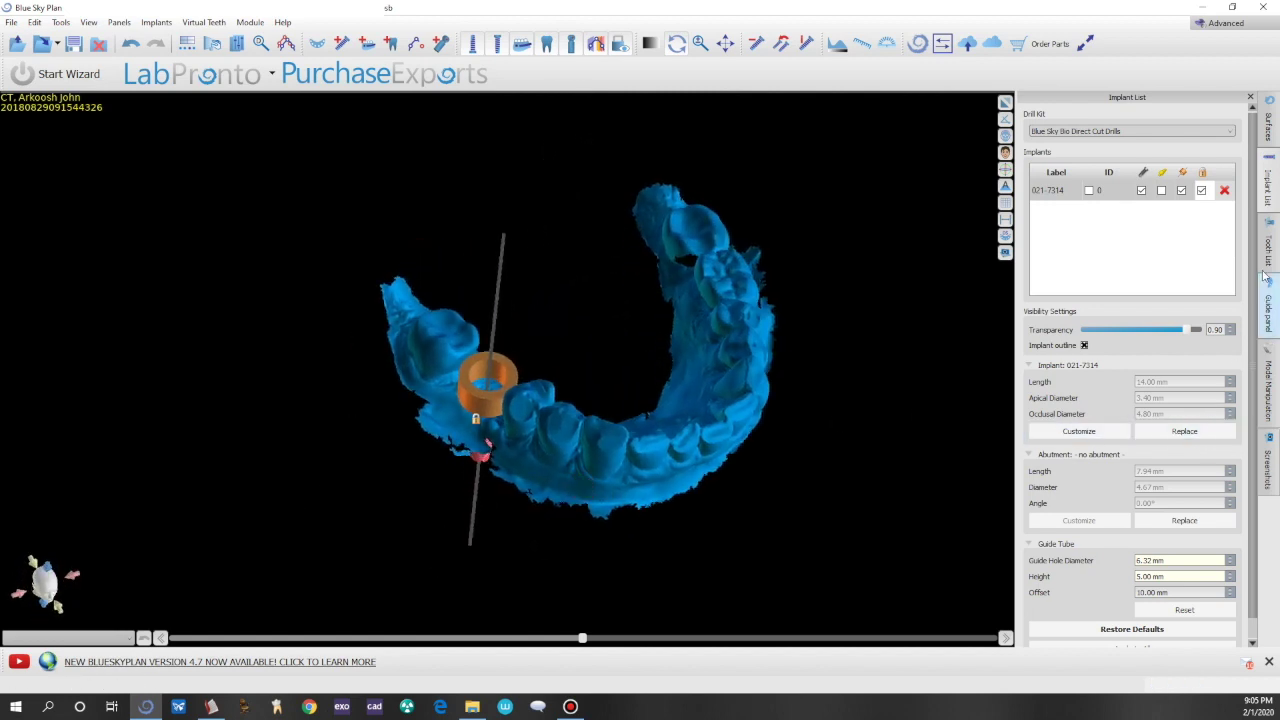
# Set the guide quality to High and review the guide settings without changing them.
pyautogui.click(1266, 318)
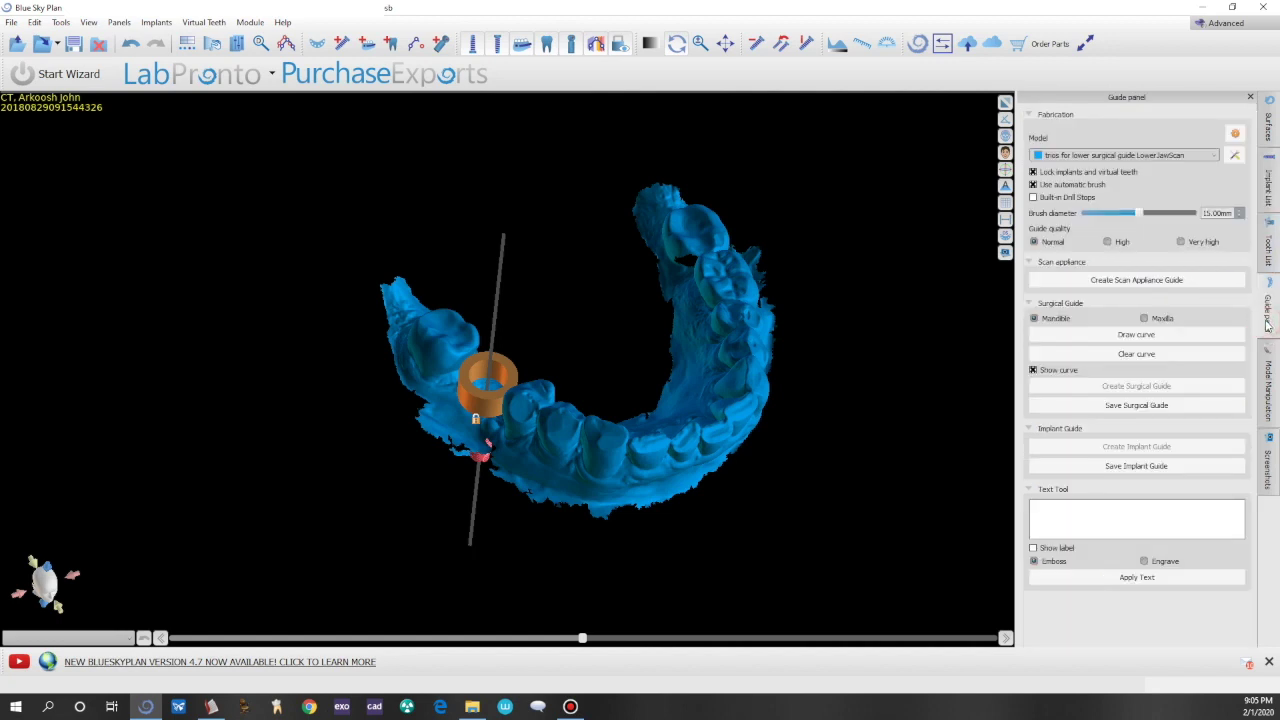
pyautogui.click(1108, 243)
pyautogui.click(1235, 133)
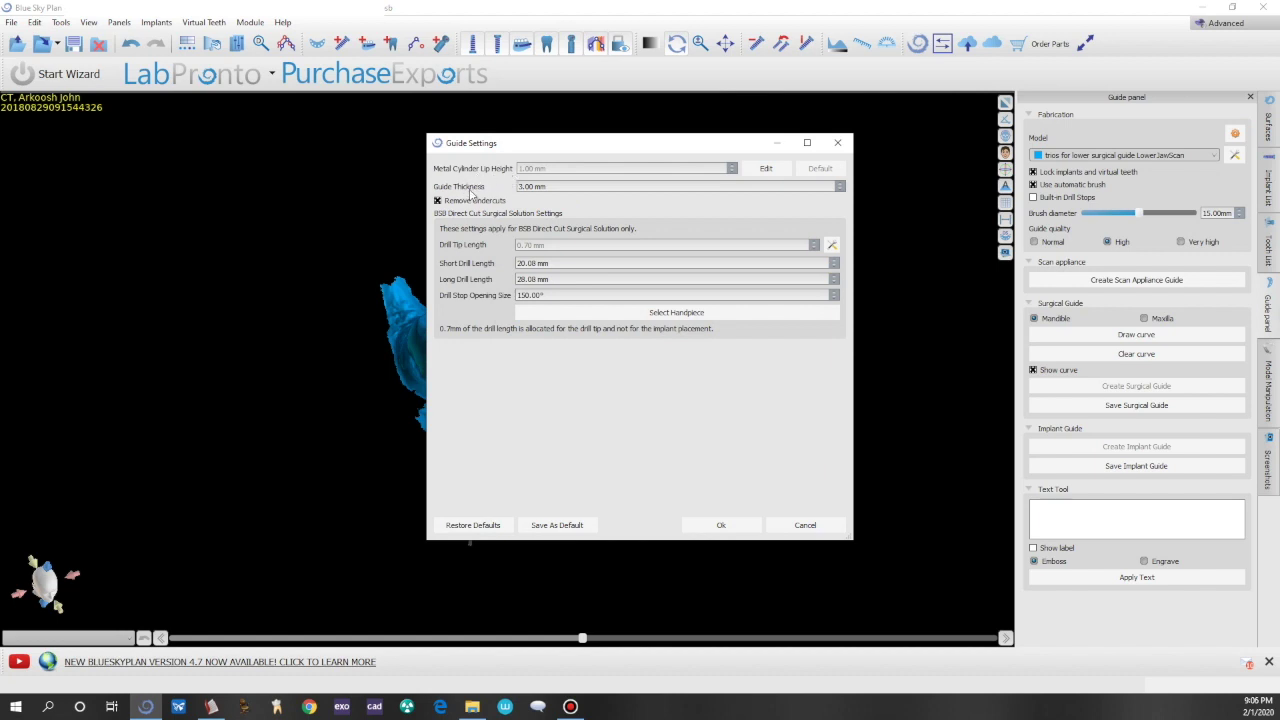
pyautogui.click(776, 532)
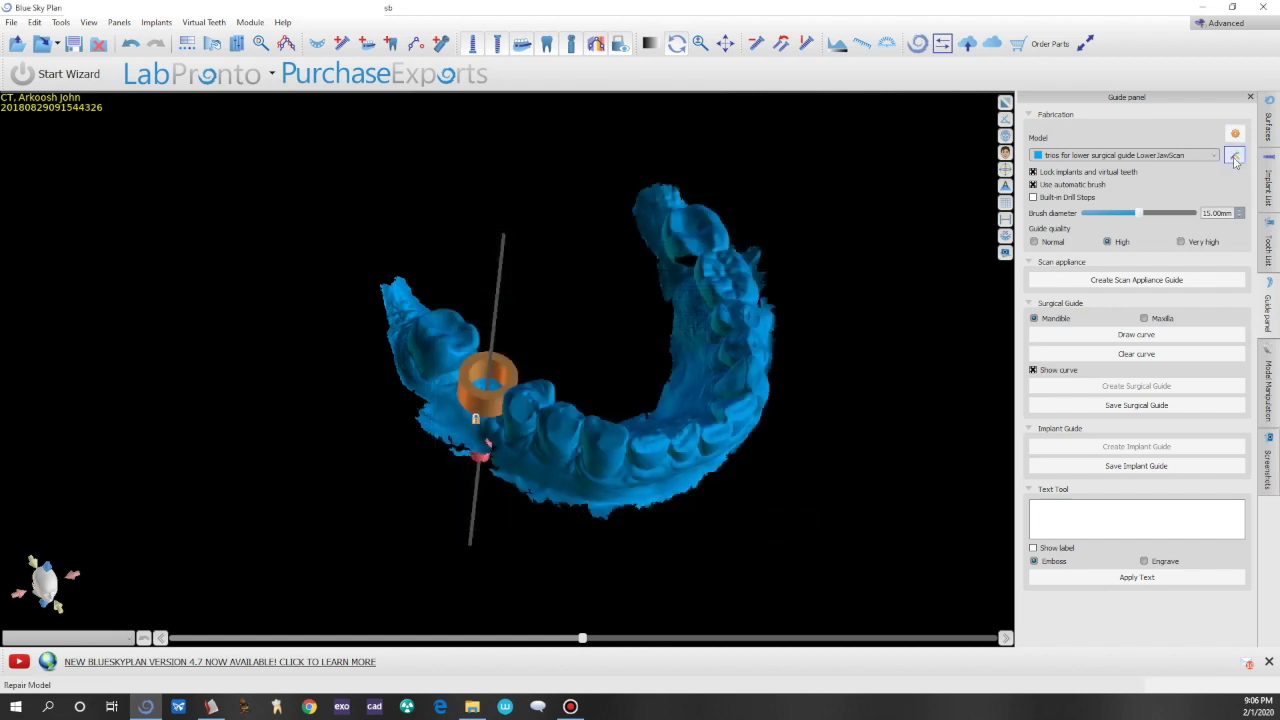
# Repair the lower-jaw scan model used for the surgical guide.
pyautogui.click(1234, 155)
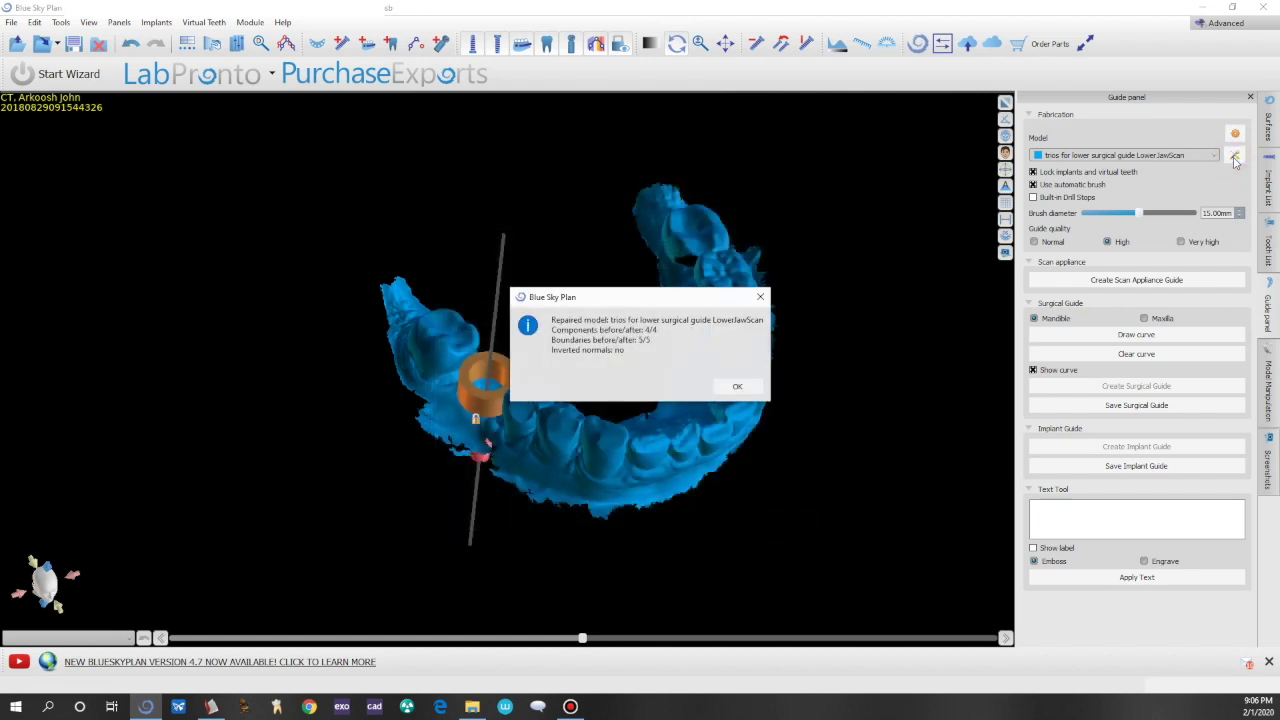
pyautogui.click(745, 386)
pyautogui.moveTo(616, 476); pyautogui.dragTo(719, 363)
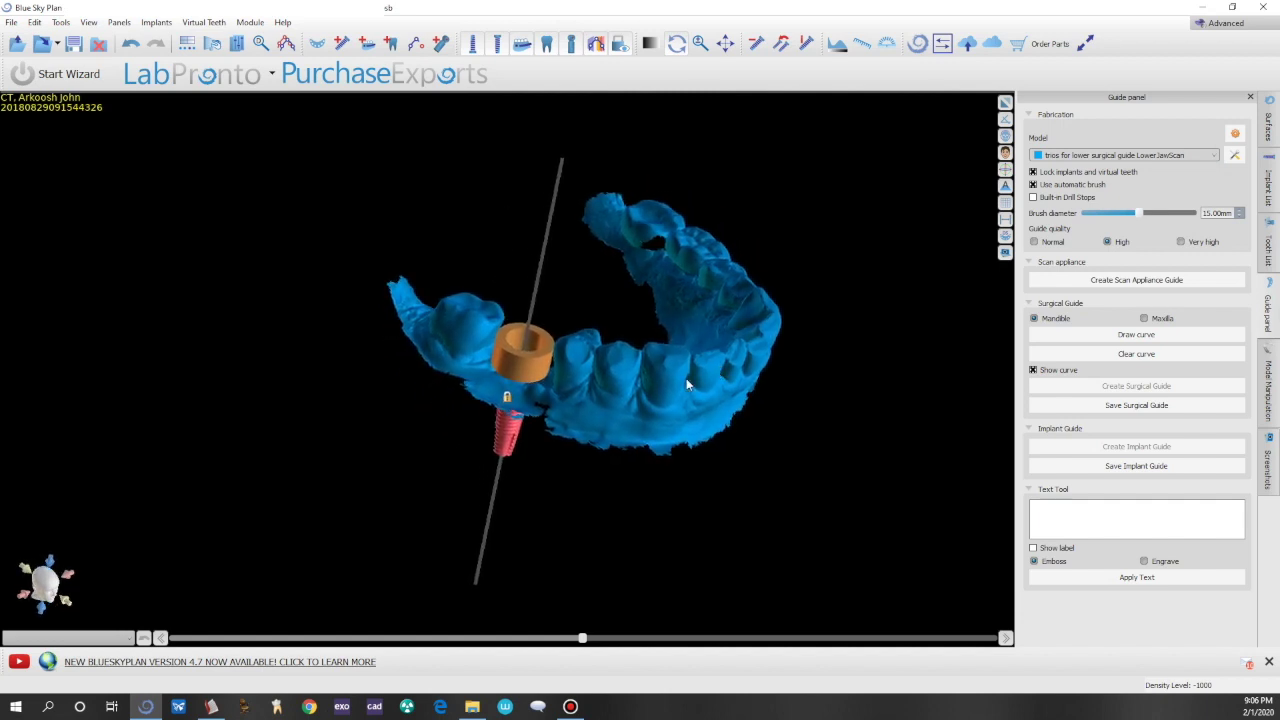
pyautogui.moveTo(658, 388); pyautogui.dragTo(597, 527)
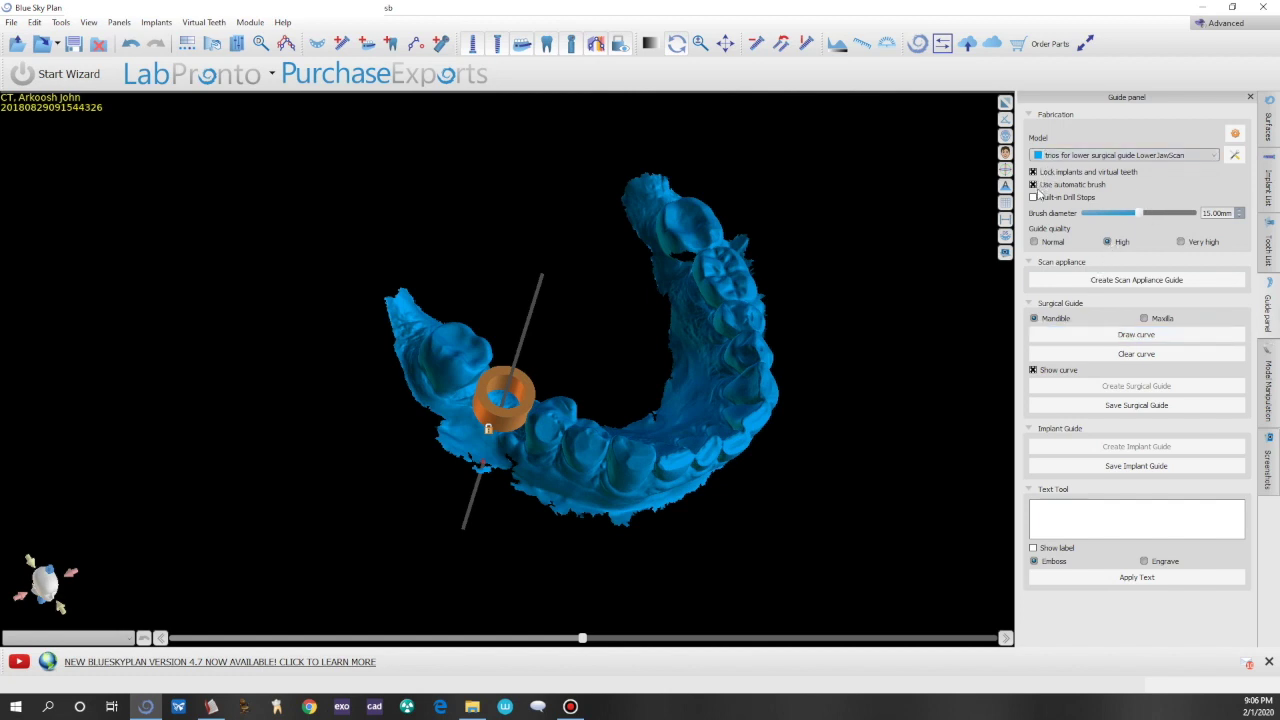
# Draw the surgical guide's outline curve along the cheek side from the right second molar to the canine.
pyautogui.click(1164, 155)
pyautogui.click(1075, 338)
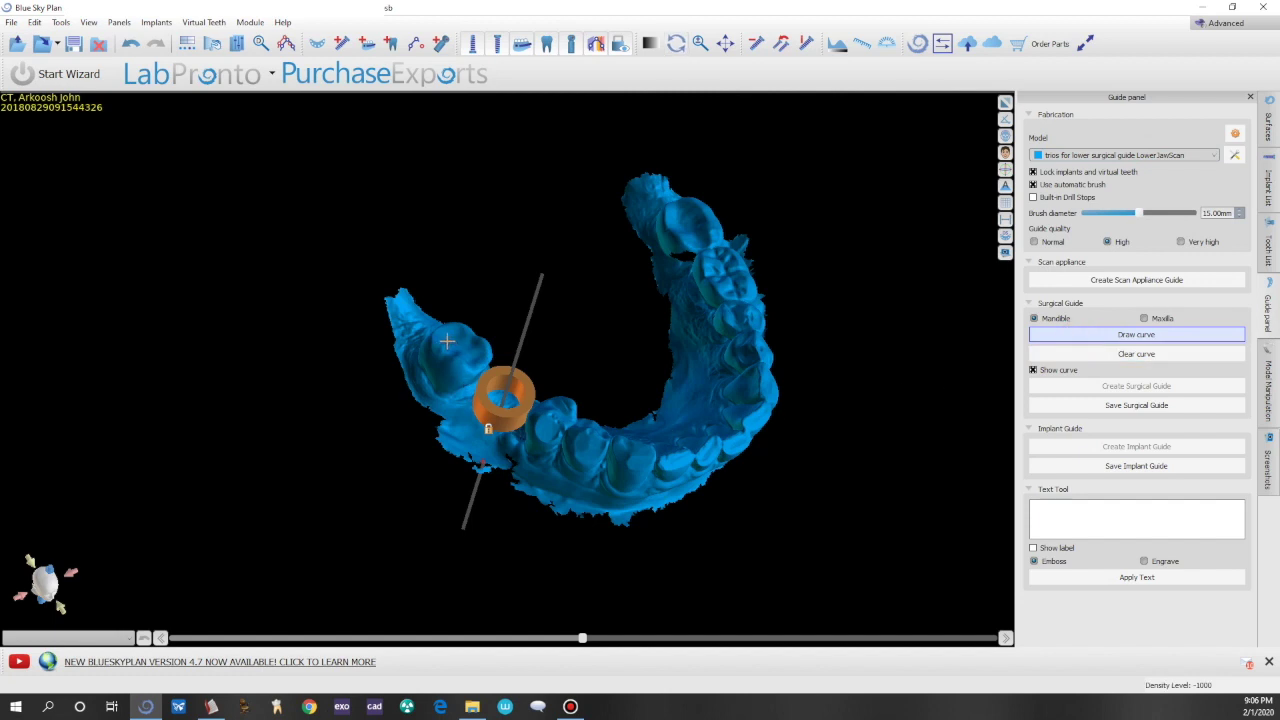
pyautogui.moveTo(440, 337)
pyautogui.mouseDown()
pyautogui.moveTo(445, 396)
pyautogui.moveTo(555, 476)
pyautogui.moveTo(601, 487)
pyautogui.moveTo(624, 447)
pyautogui.mouseUp()
pyautogui.moveTo(614, 331); pyautogui.dragTo(525, 477, button='right')
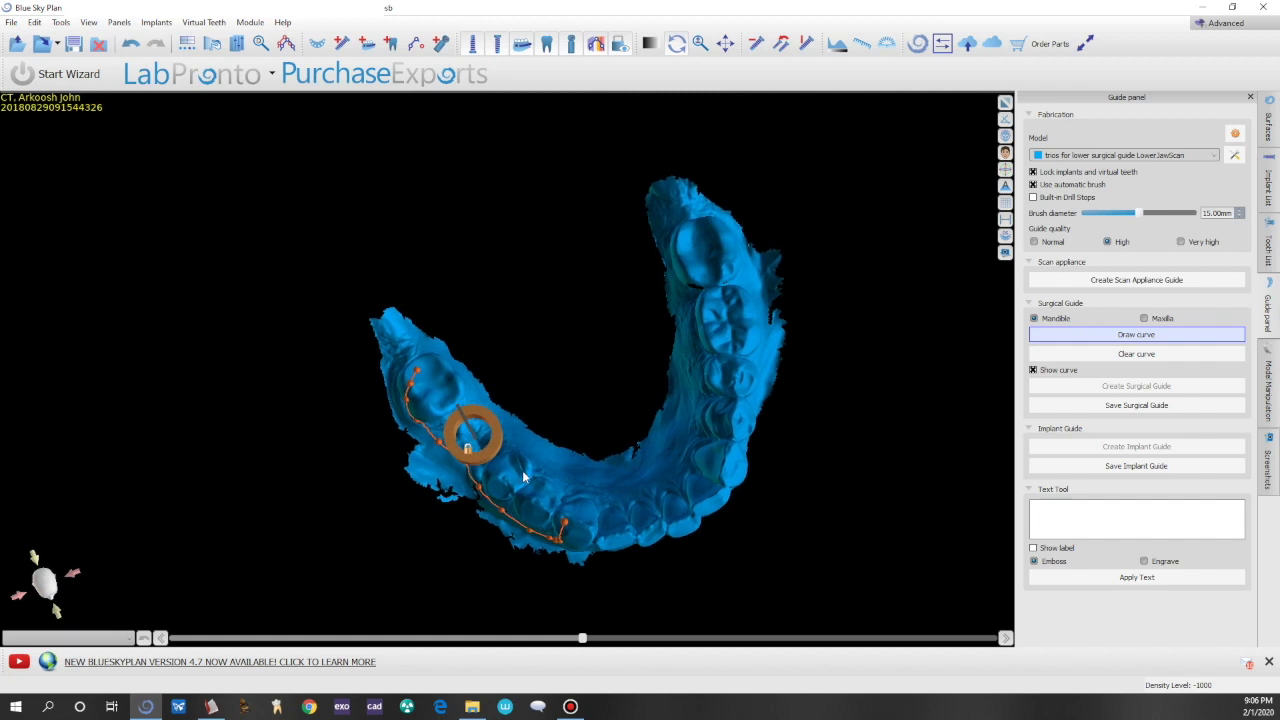
# Continue the outline curve along the tongue side back to the second molar and close it into a loop.
pyautogui.moveTo(567, 510); pyautogui.dragTo(547, 474)
pyautogui.moveTo(546, 339)
pyautogui.mouseDown()
pyautogui.moveTo(501, 449)
pyautogui.moveTo(506, 470)
pyautogui.moveTo(464, 402)
pyautogui.moveTo(418, 390)
pyautogui.mouseUp()
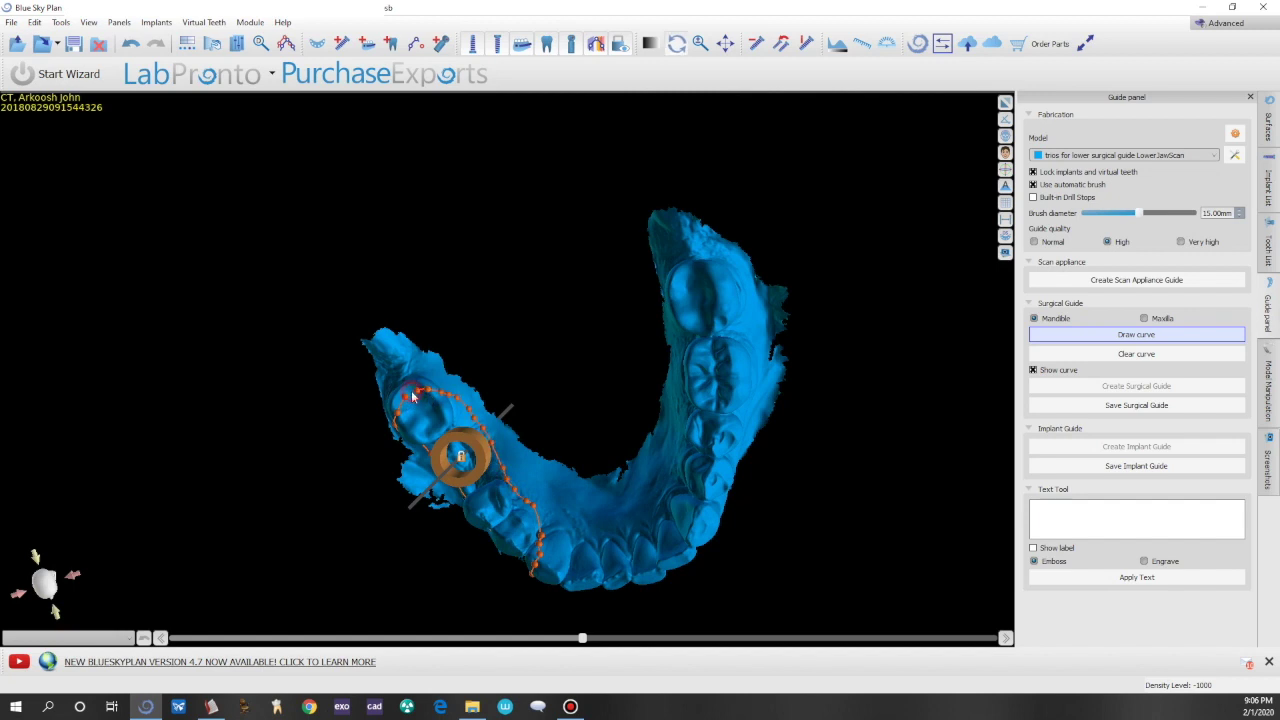
pyautogui.doubleClick(412, 393)
pyautogui.moveTo(568, 479); pyautogui.dragTo(592, 455, button='right')
pyautogui.moveTo(593, 455); pyautogui.dragTo(704, 308)
pyautogui.click(437, 371)
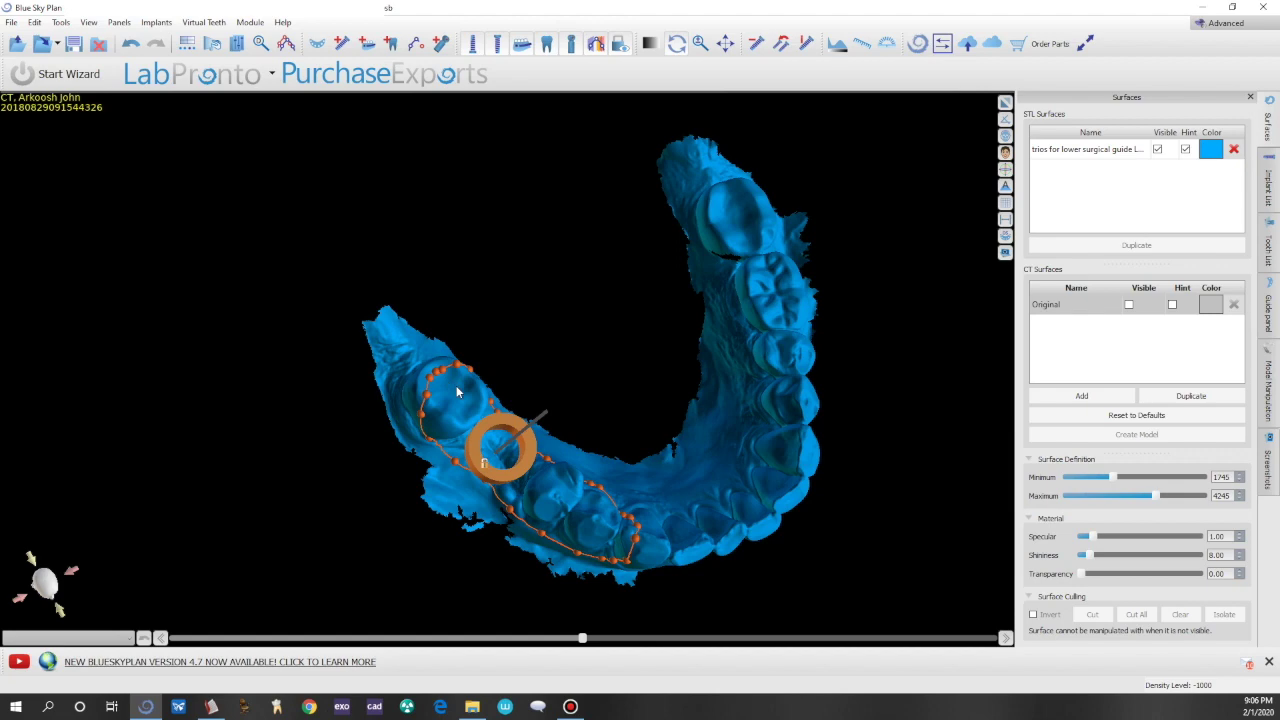
pyautogui.moveTo(634, 391); pyautogui.dragTo(699, 213)
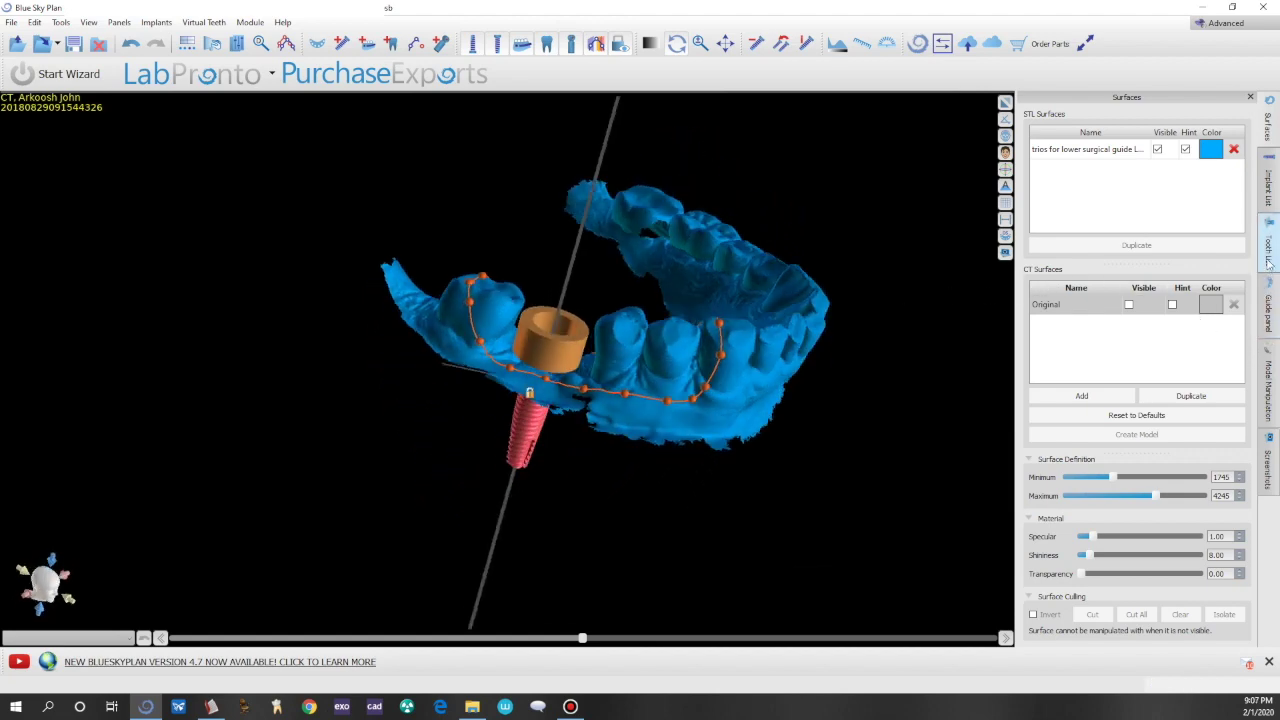
# Reopen the guide fabrication settings and raise the outline curve's cheek-side points along the premolars toward the gum line.
pyautogui.click(1266, 311)
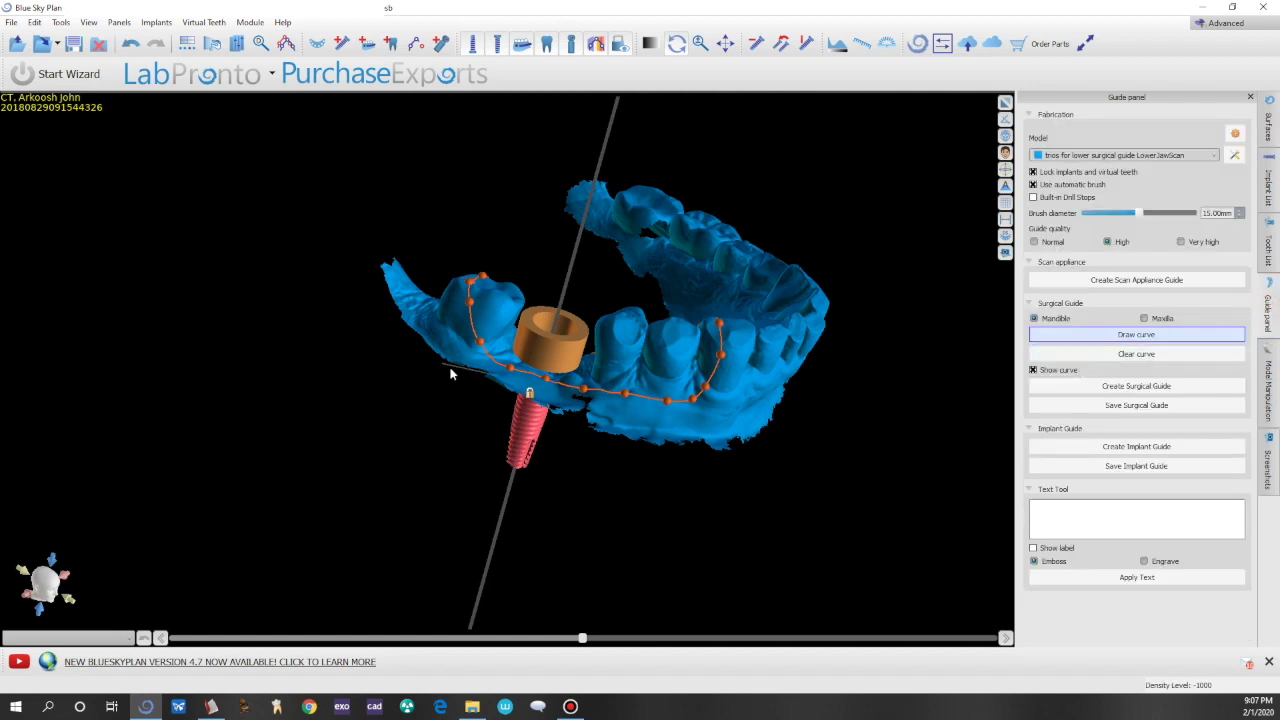
pyautogui.moveTo(476, 347); pyautogui.dragTo(470, 310)
pyautogui.scroll(3, 495, 365)
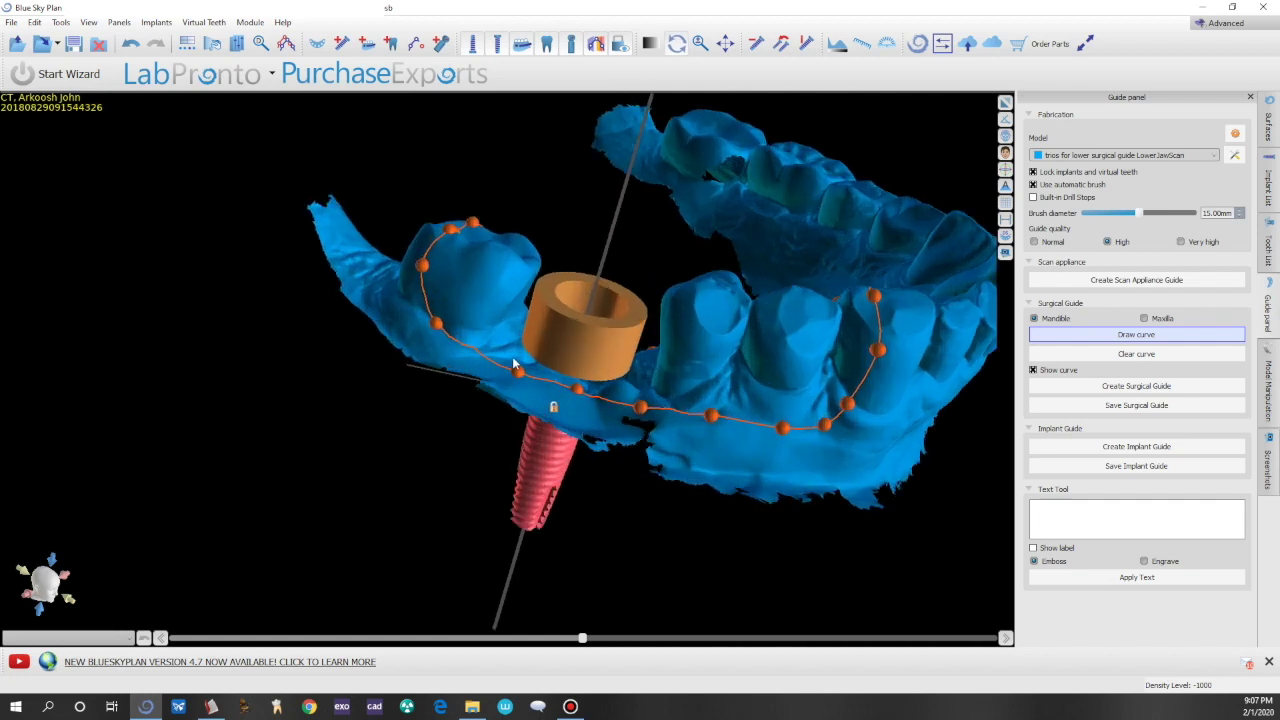
pyautogui.moveTo(641, 407); pyautogui.dragTo(680, 375)
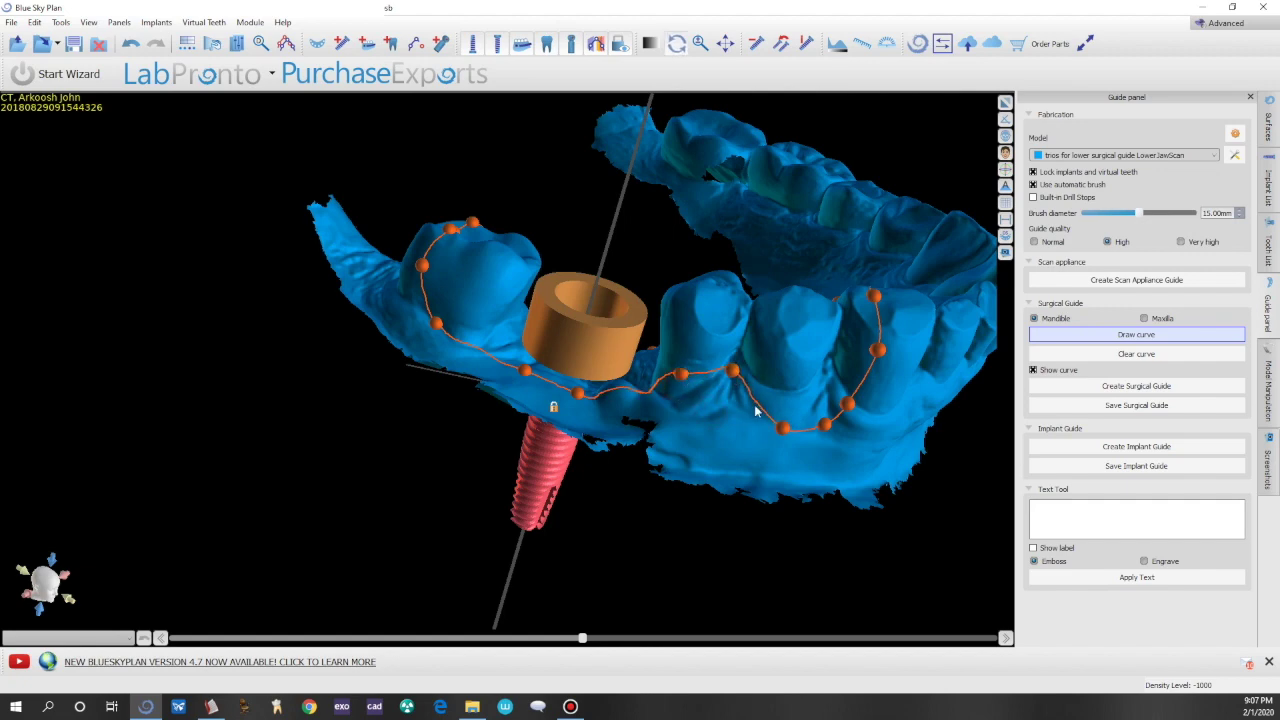
pyautogui.moveTo(783, 428); pyautogui.dragTo(790, 372)
# Raise the outline point near the canine and check the curve around the molar, guide tube and premolars from several sides.
pyautogui.moveTo(826, 423); pyautogui.dragTo(188, 436)
pyautogui.moveTo(509, 276); pyautogui.dragTo(439, 442)
pyautogui.moveTo(133, 406); pyautogui.dragTo(347, 345)
pyautogui.moveTo(497, 346); pyautogui.dragTo(585, 443)
pyautogui.moveTo(373, 348); pyautogui.dragTo(414, 198)
pyautogui.moveTo(400, 496); pyautogui.dragTo(708, 225)
pyautogui.moveTo(346, 267); pyautogui.dragTo(378, 608)
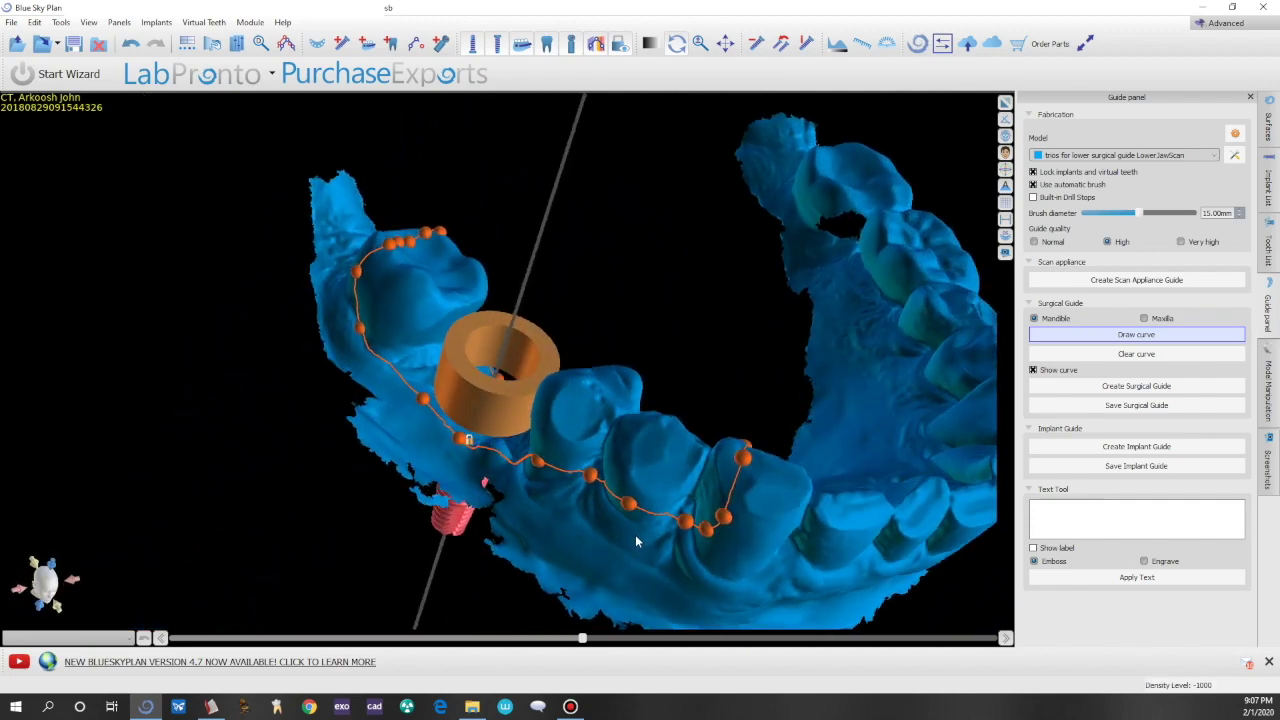
pyautogui.moveTo(869, 548); pyautogui.dragTo(731, 462)
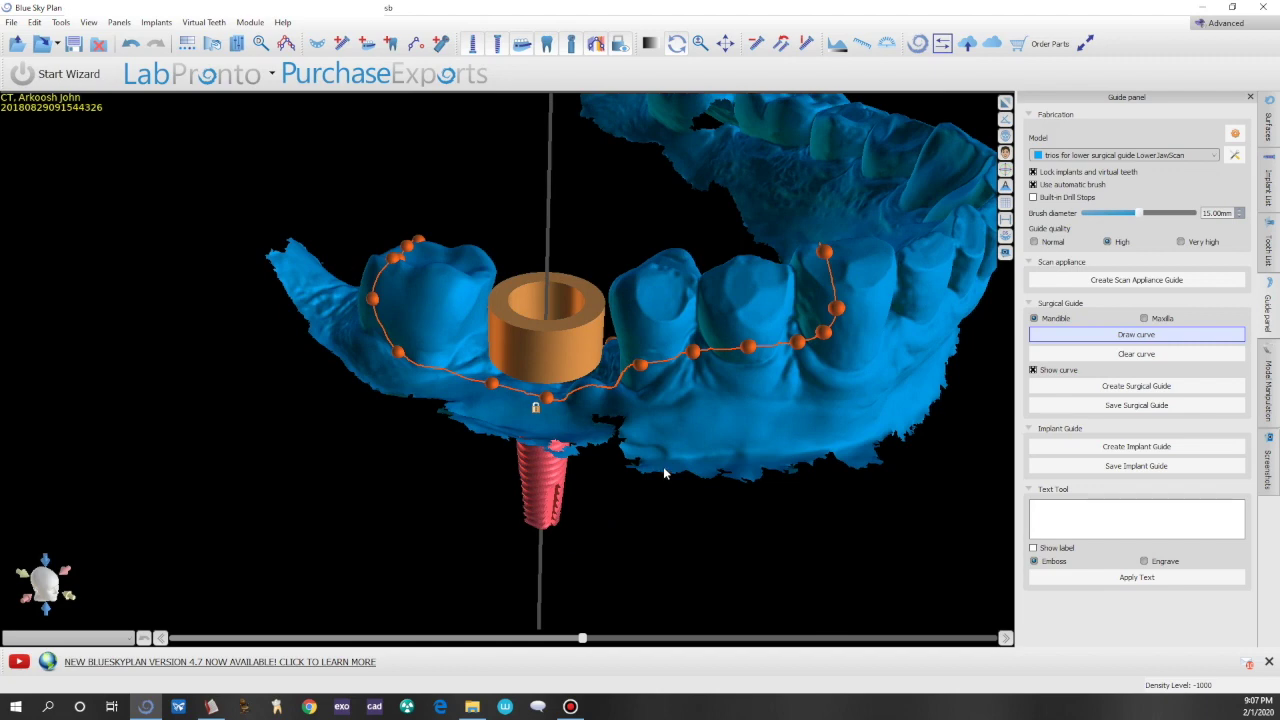
# Add an inspection window block over the right first premolar and move it so it cuts through the guide at the tooth's cusps.
pyautogui.moveTo(636, 213); pyautogui.dragTo(687, 378)
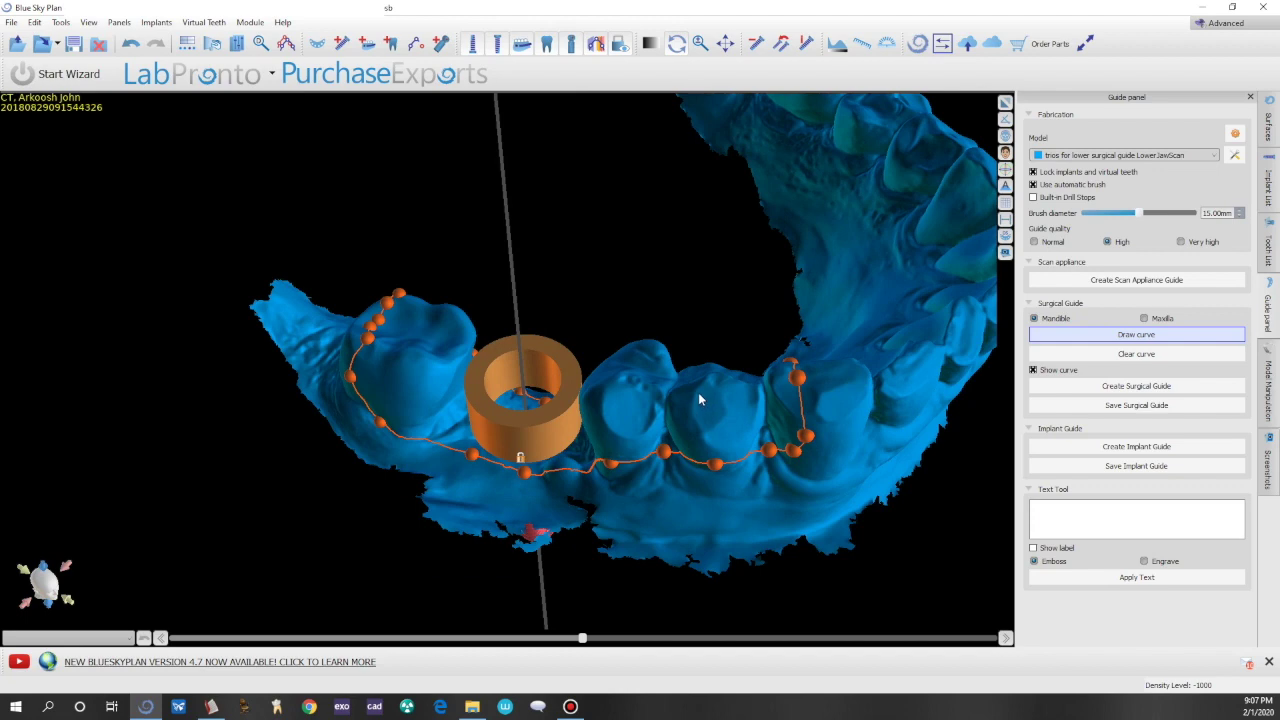
pyautogui.rightClick(699, 398)
pyautogui.click(733, 402)
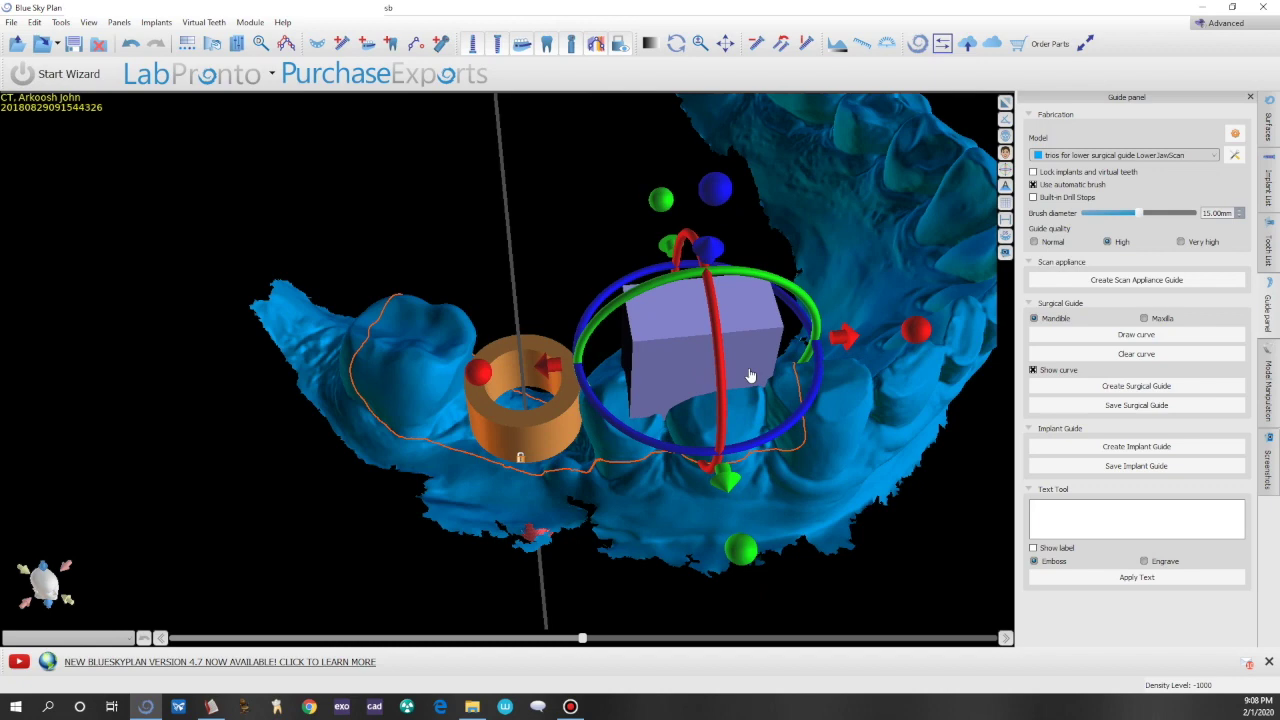
pyautogui.moveTo(689, 486); pyautogui.dragTo(616, 485)
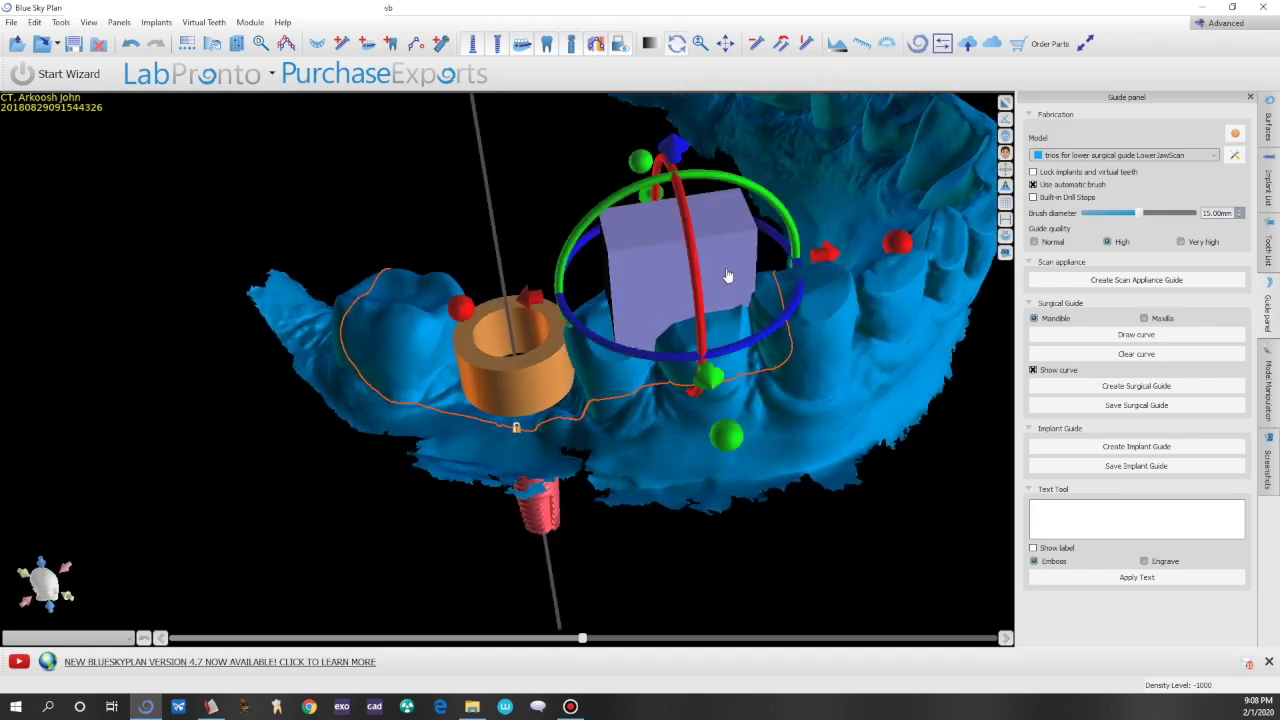
pyautogui.moveTo(781, 322); pyautogui.dragTo(697, 293)
pyautogui.moveTo(750, 332); pyautogui.dragTo(712, 313)
pyautogui.moveTo(592, 467); pyautogui.dragTo(586, 333)
pyautogui.moveTo(697, 212); pyautogui.dragTo(640, 500)
pyautogui.click(745, 210)
pyautogui.moveTo(791, 142); pyautogui.dragTo(700, 161)
pyautogui.moveTo(874, 352); pyautogui.dragTo(1053, 333)
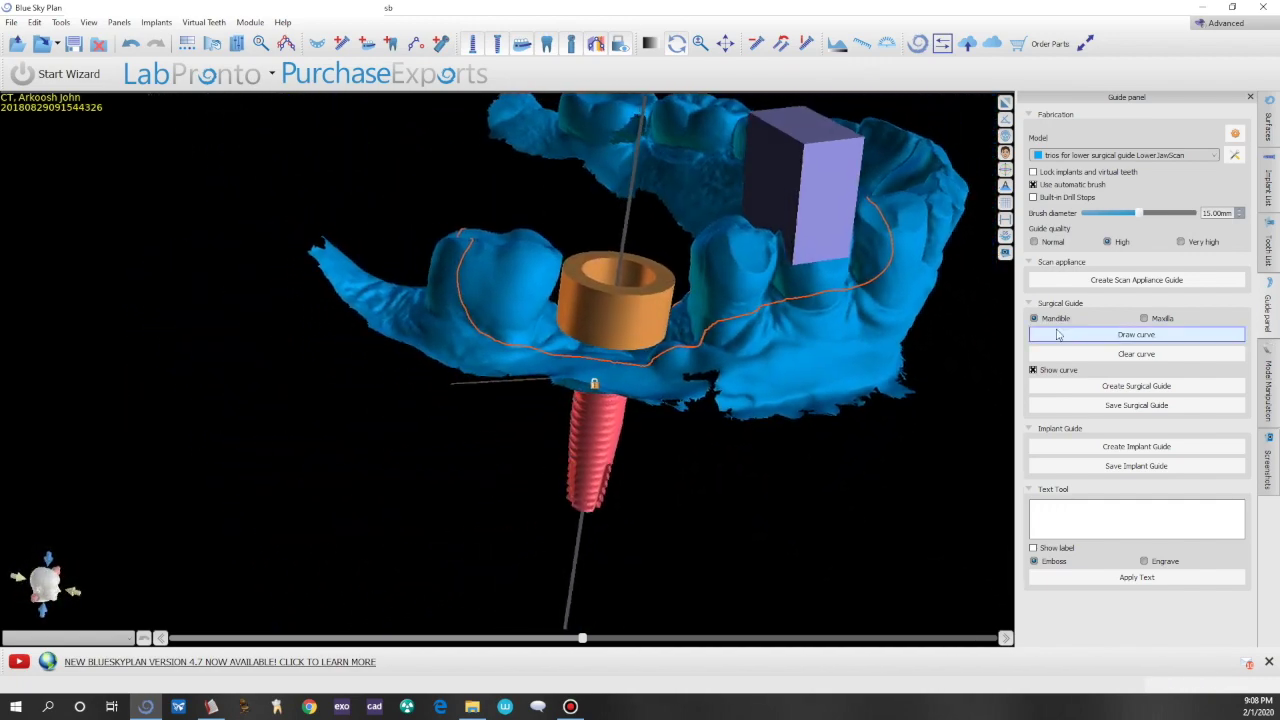
# Create the surgical guide with the Custom handpiece preferences and inspect the fabricated guide from several sides.
pyautogui.click(1108, 388)
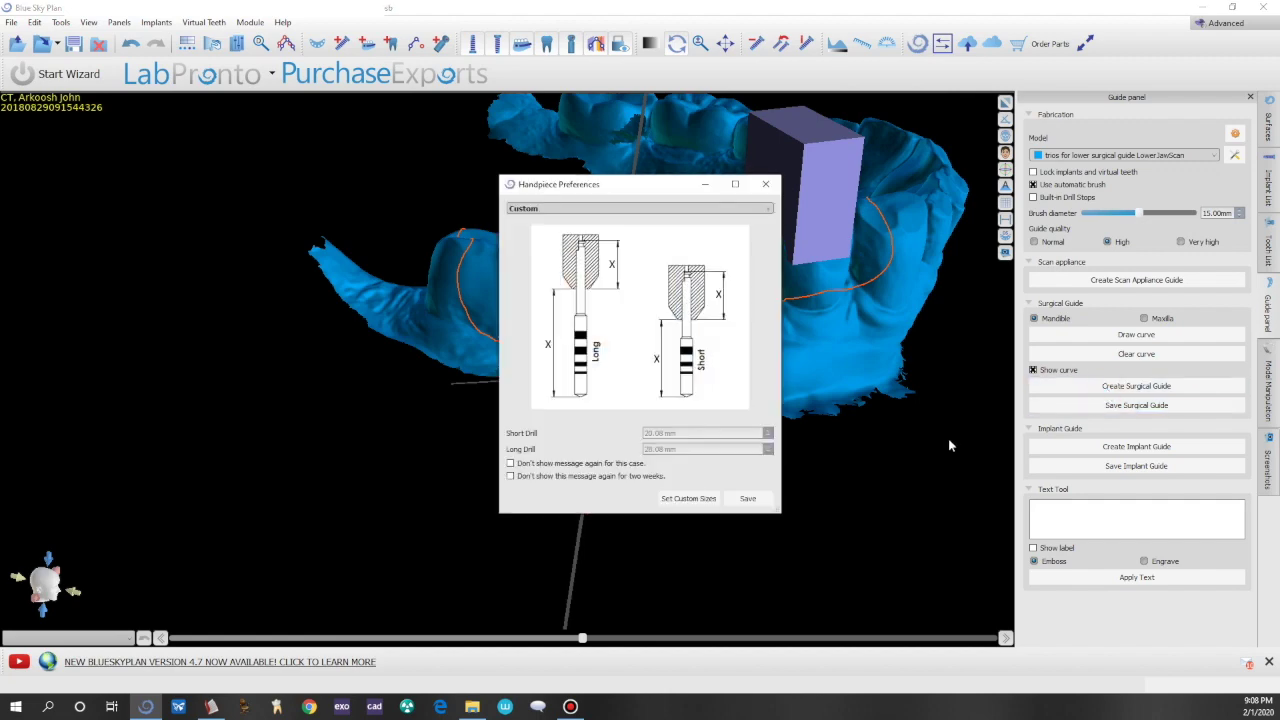
pyautogui.click(736, 498)
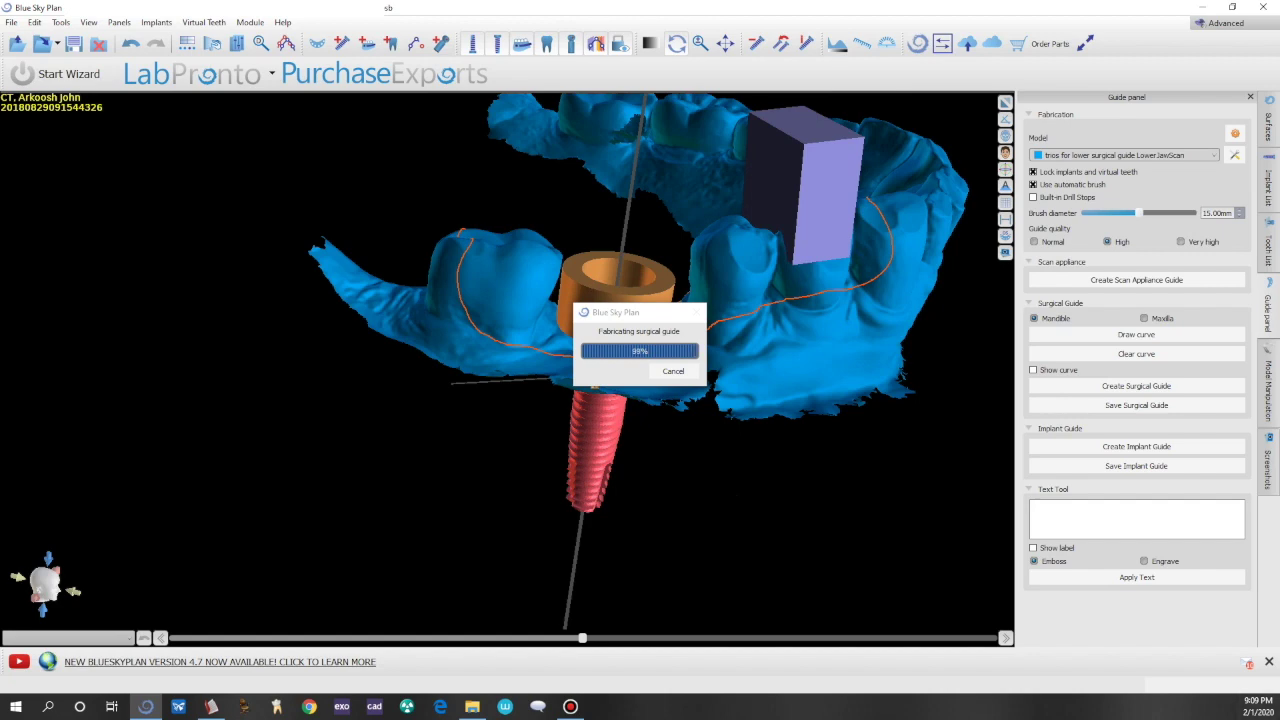
pyautogui.moveTo(922, 408); pyautogui.dragTo(889, 380)
pyautogui.moveTo(446, 418); pyautogui.dragTo(577, 246)
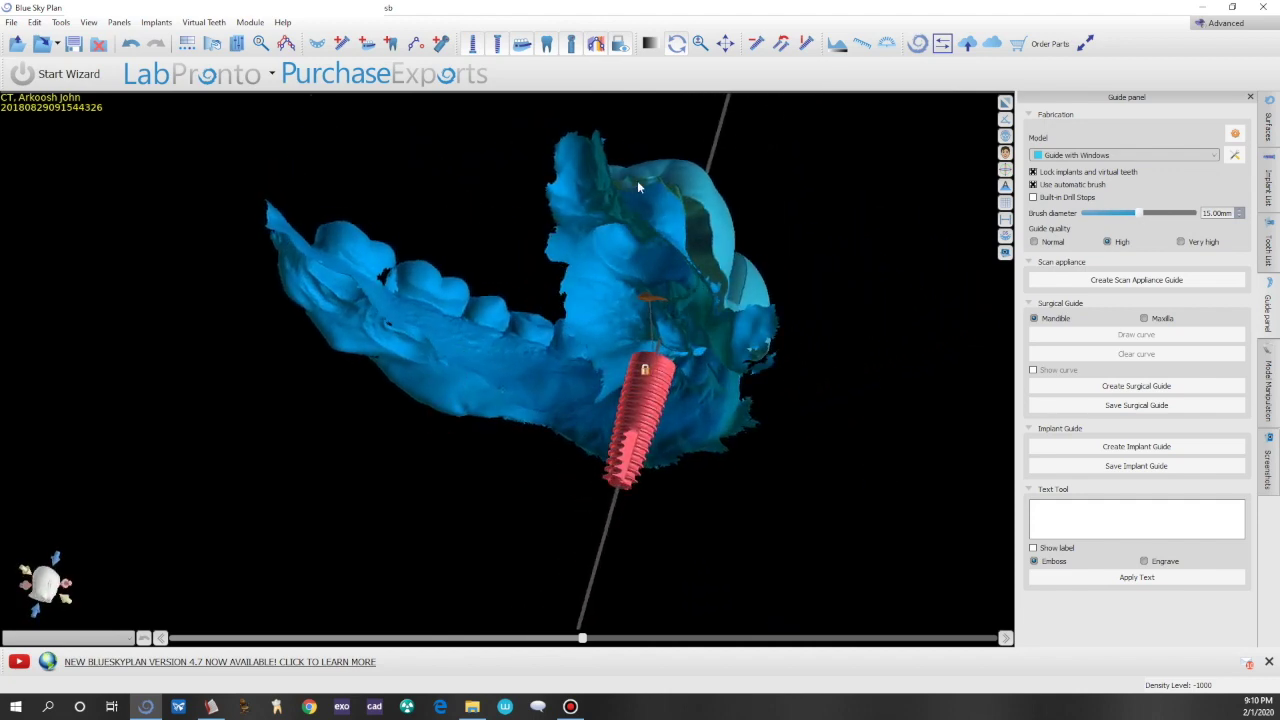
pyautogui.moveTo(492, 305); pyautogui.dragTo(305, 508)
pyautogui.moveTo(862, 511); pyautogui.dragTo(726, 323)
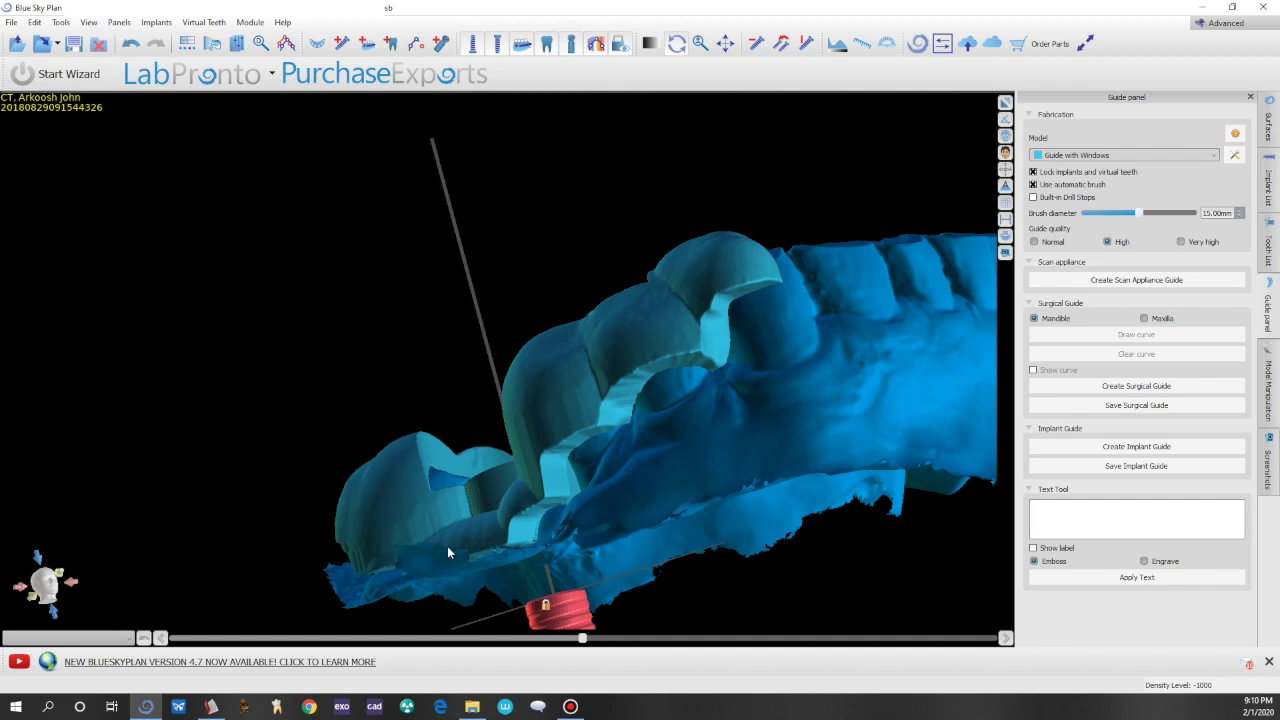
pyautogui.moveTo(724, 461); pyautogui.dragTo(486, 425)
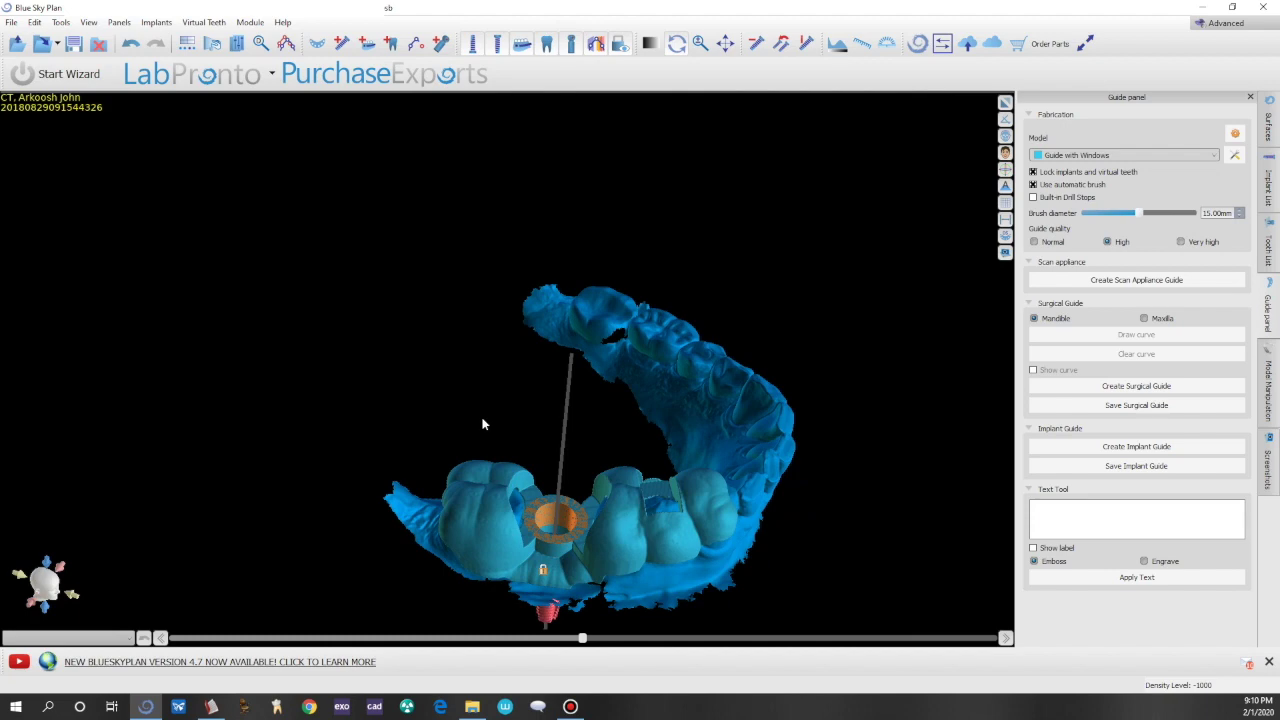
# Recolor the Guide with Windows surface light green and check how it sits on the jaw scan.
pyautogui.click(1267, 118)
pyautogui.click(1212, 170)
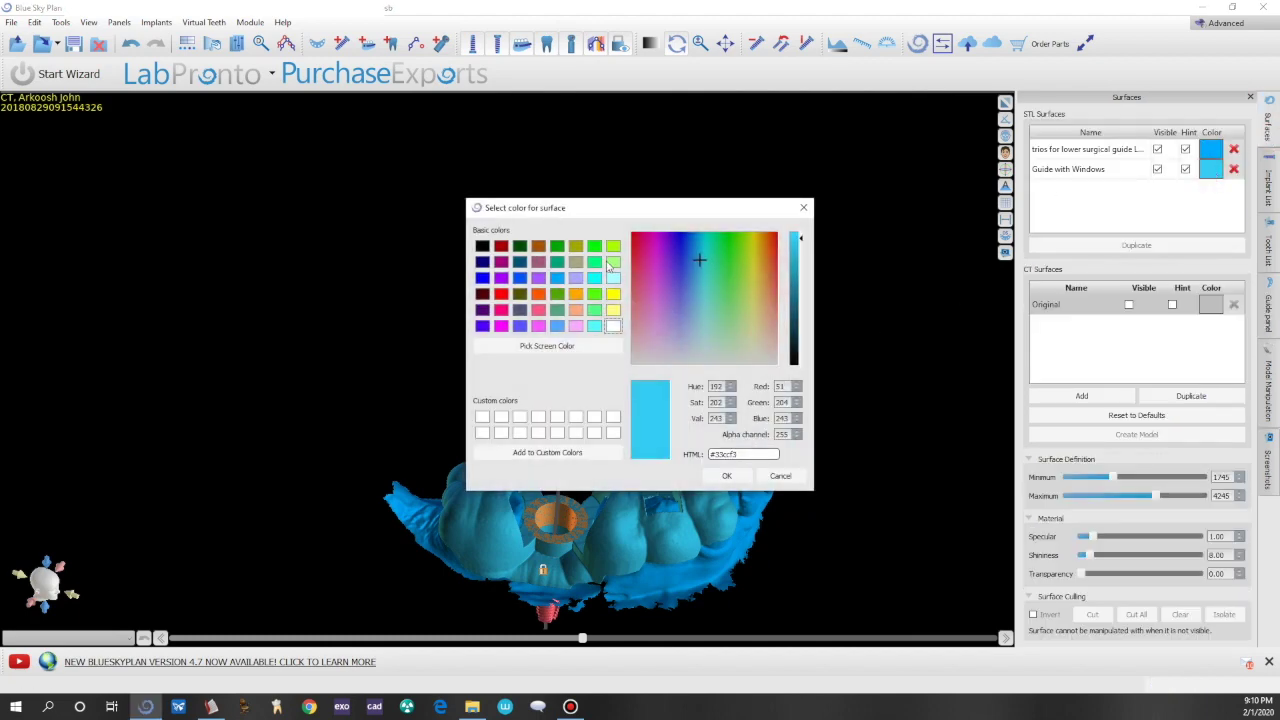
pyautogui.click(613, 262)
pyautogui.click(727, 476)
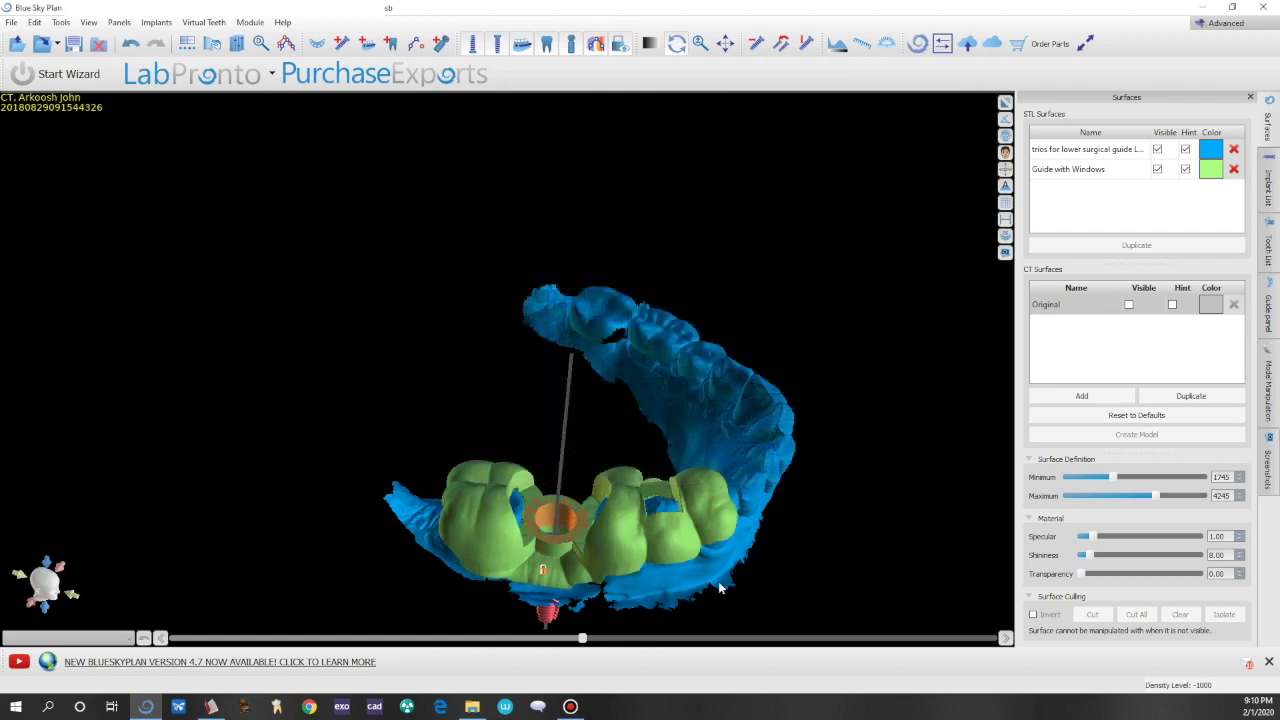
pyautogui.moveTo(653, 597); pyautogui.dragTo(693, 309)
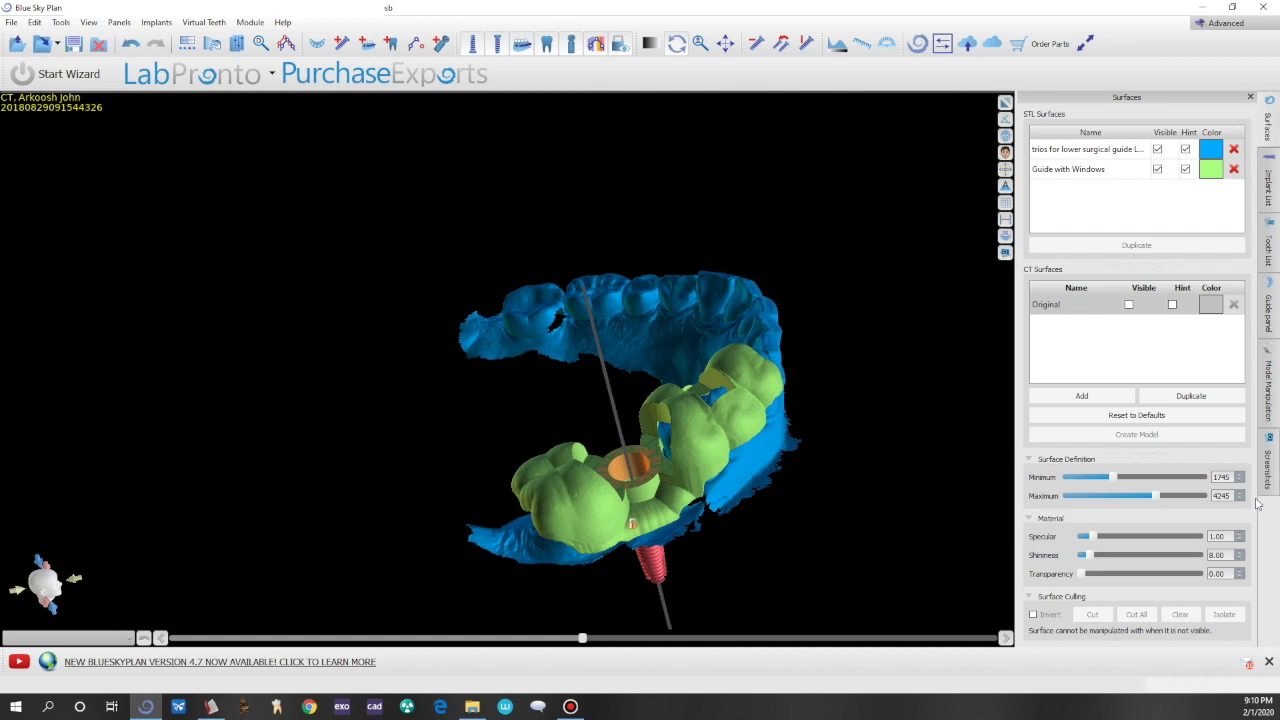
pyautogui.moveTo(499, 618); pyautogui.dragTo(307, 250)
pyautogui.moveTo(668, 397); pyautogui.dragTo(855, 304)
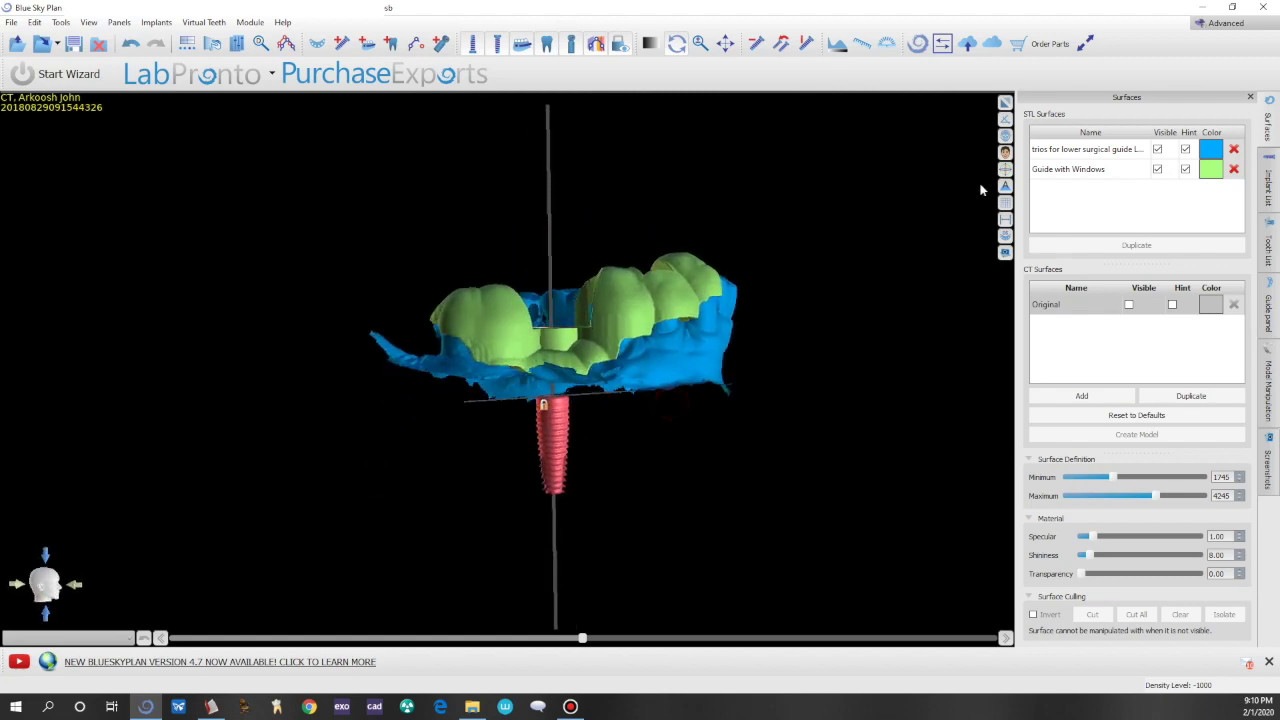
# Return to the multi-view layout and generate the drill report screenshots for the implant.
pyautogui.click(1005, 101)
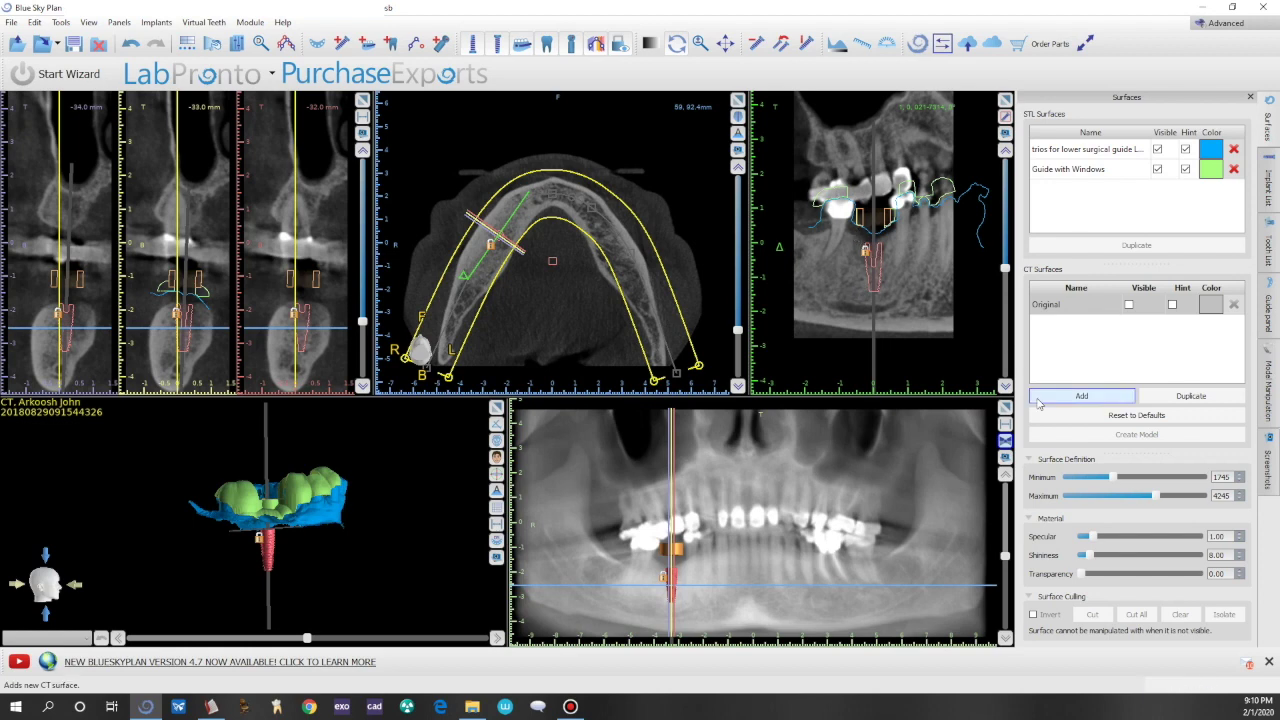
pyautogui.click(1268, 466)
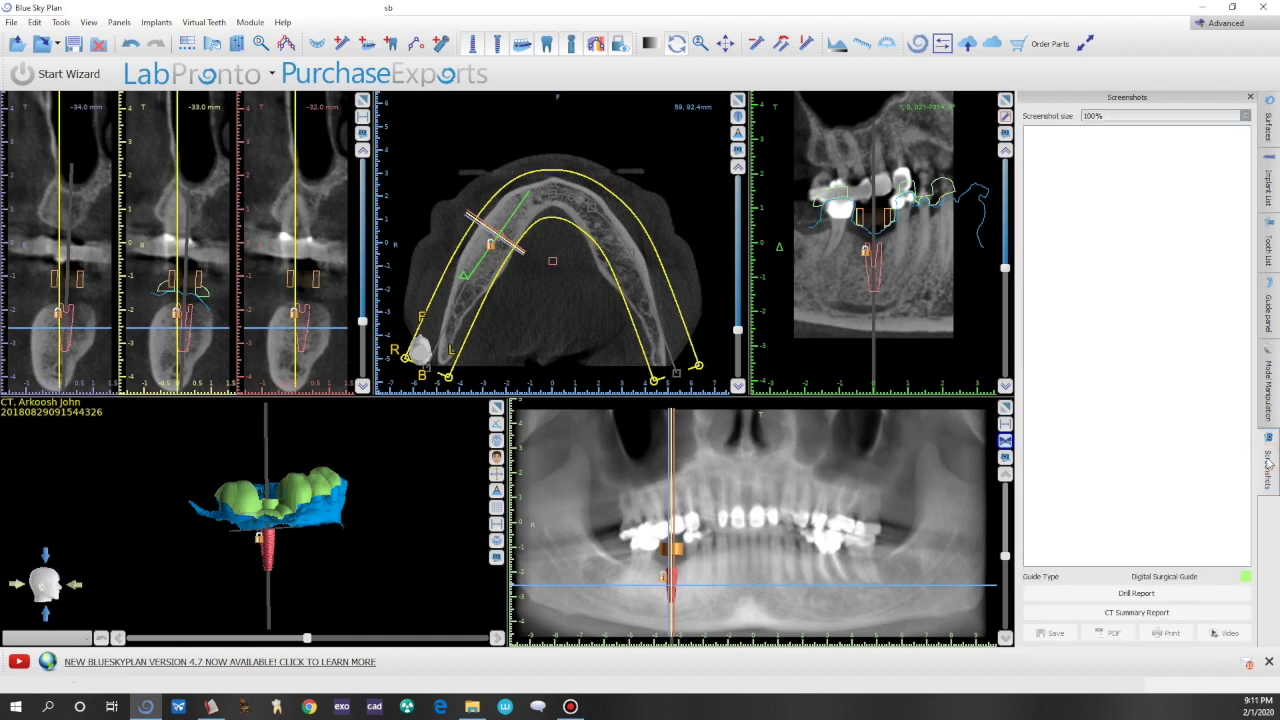
pyautogui.click(1153, 595)
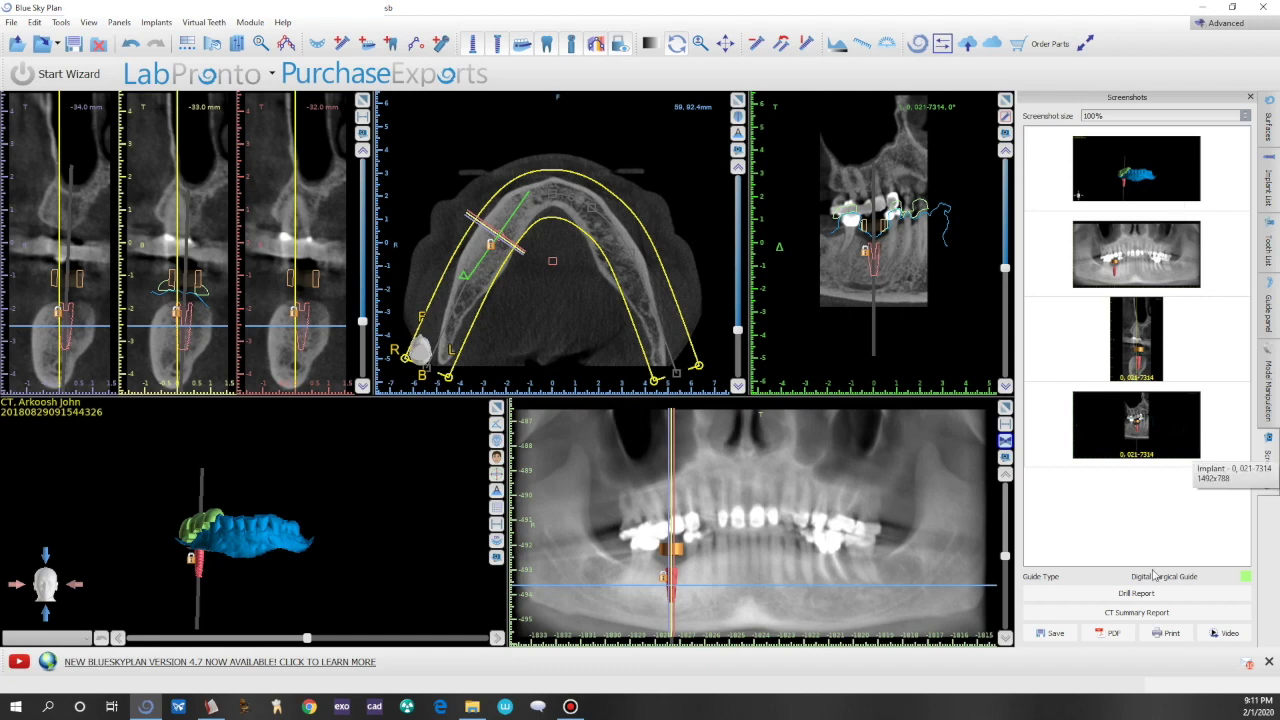
# Export the drill report to PDF with the best-fit layout and no implant list, checking both pages in the preview.
pyautogui.click(1116, 636)
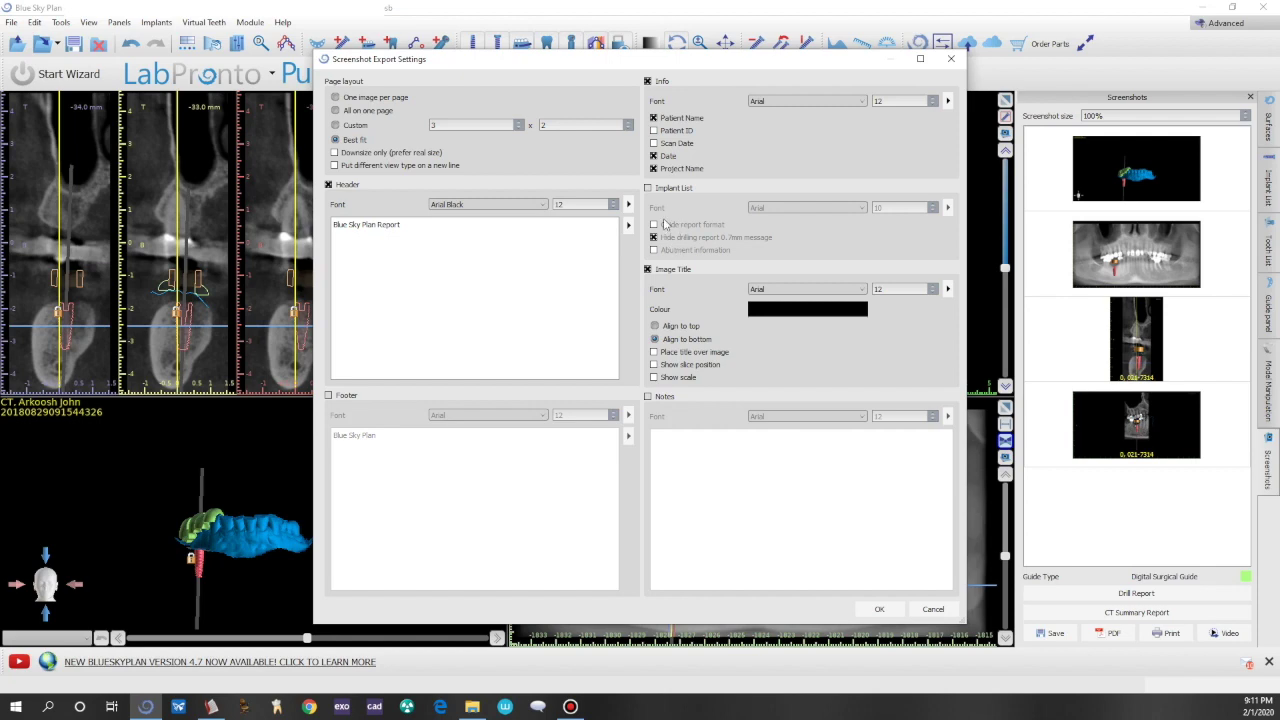
pyautogui.click(648, 189)
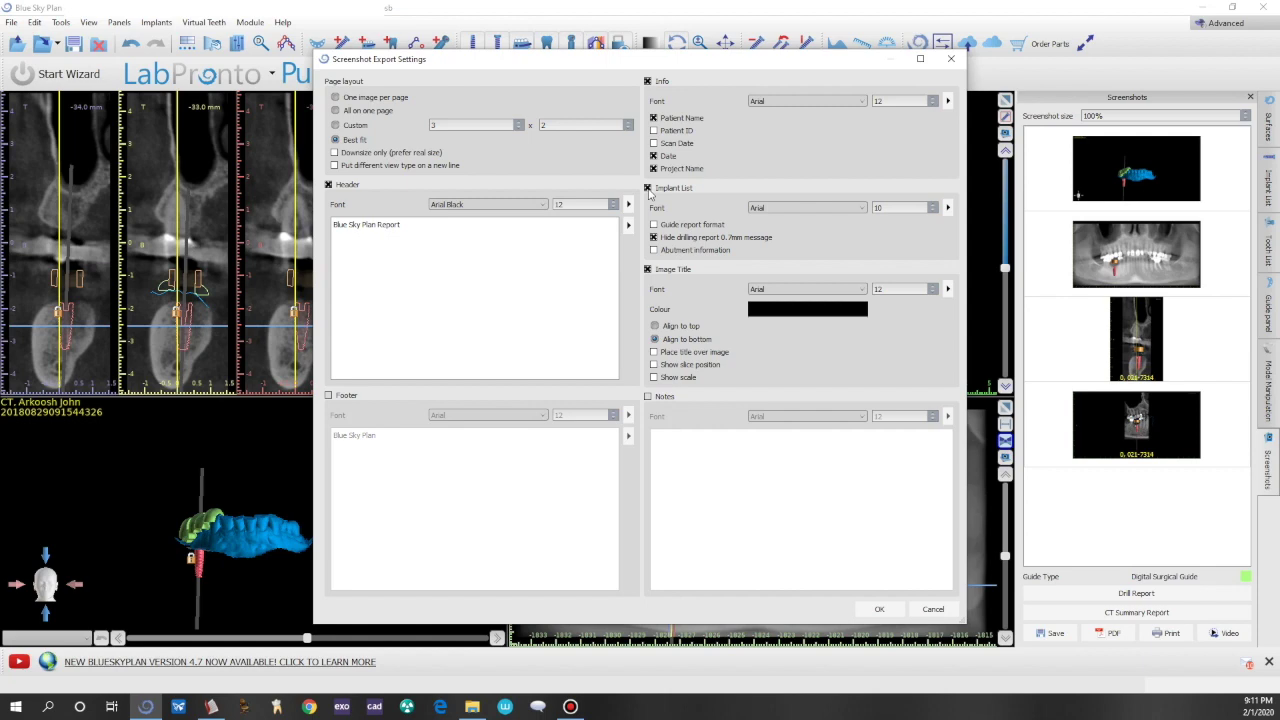
pyautogui.click(648, 189)
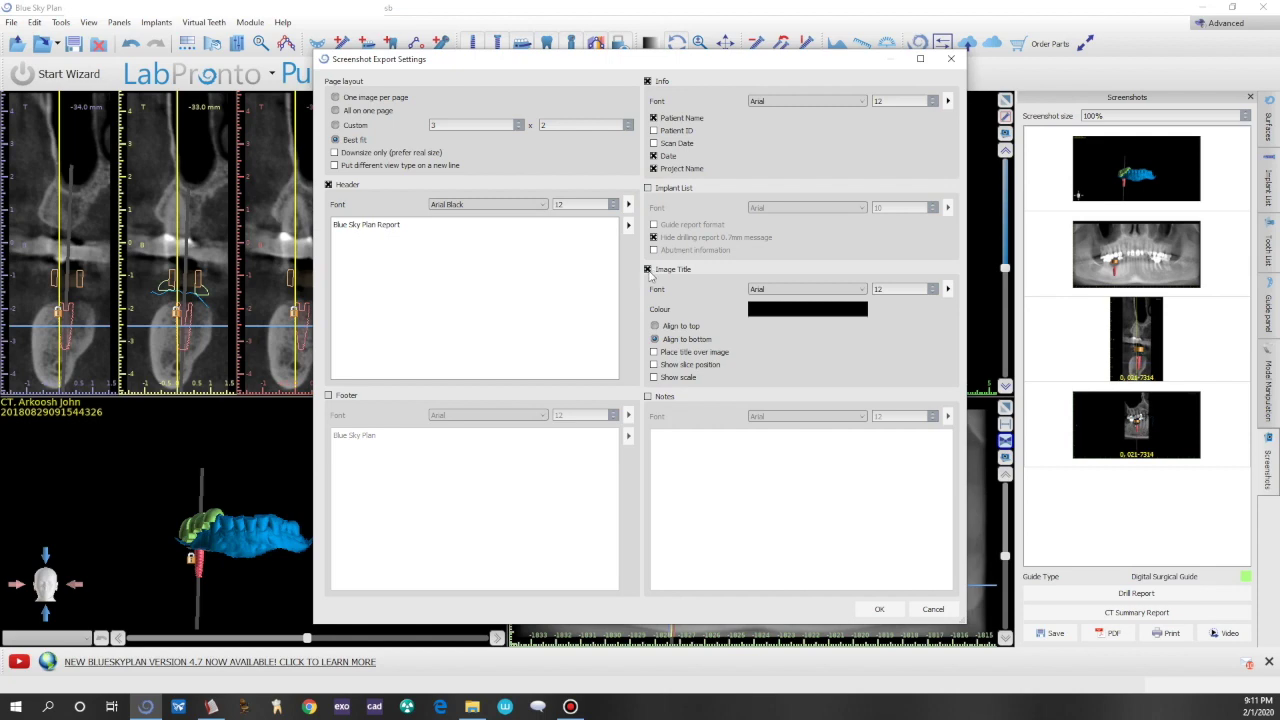
pyautogui.click(880, 609)
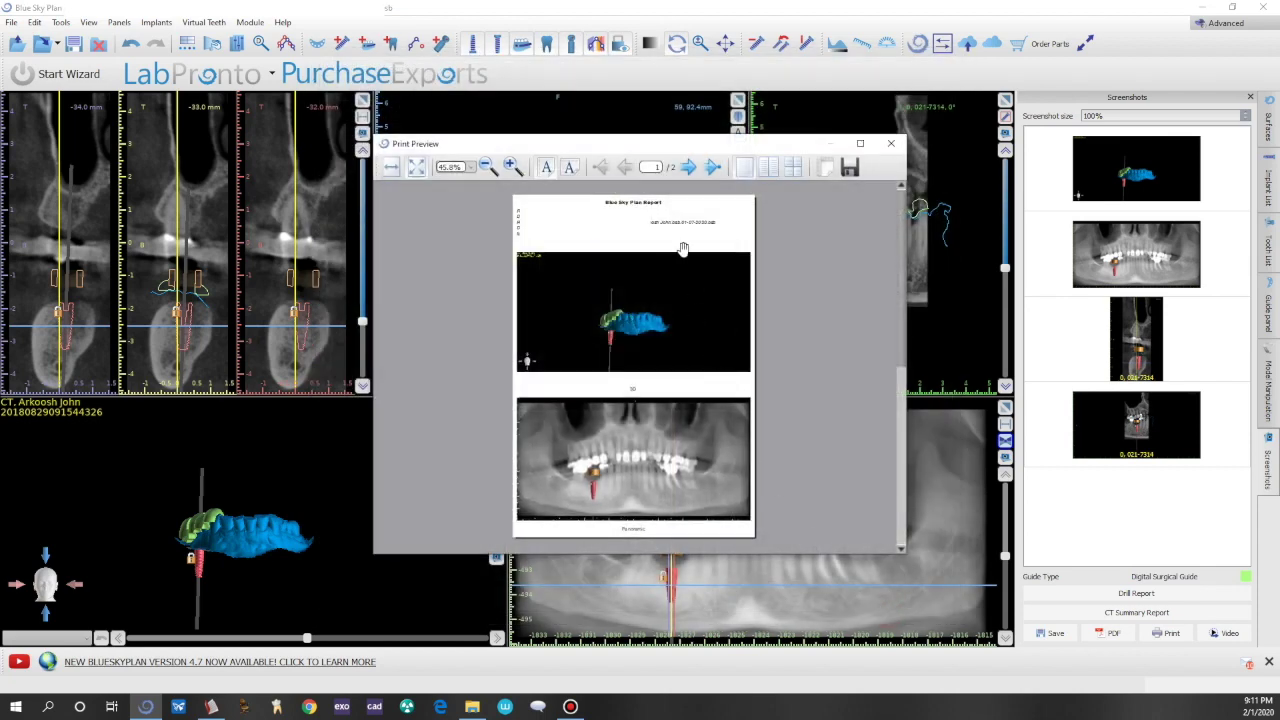
pyautogui.click(689, 168)
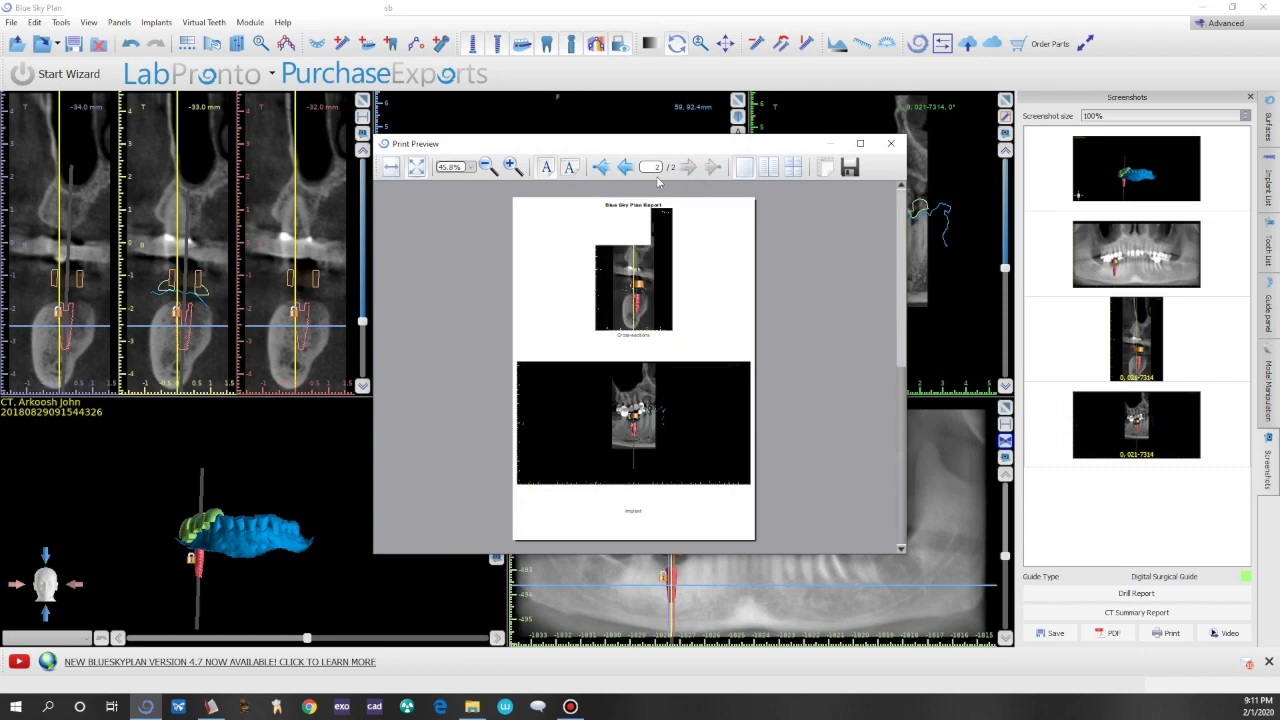
pyautogui.click(627, 168)
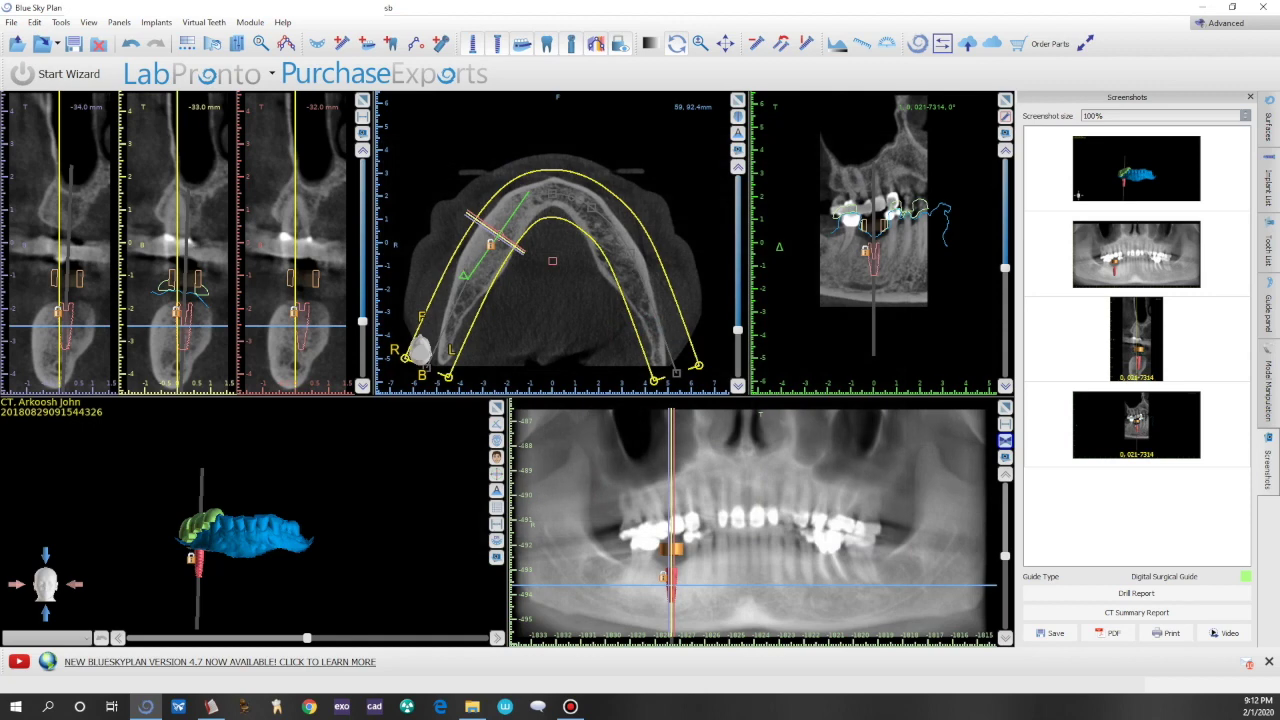
# Open the saved drill report PDF from its folder, print all pages on both sides of the paper and close it.
pyautogui.click(472, 706)
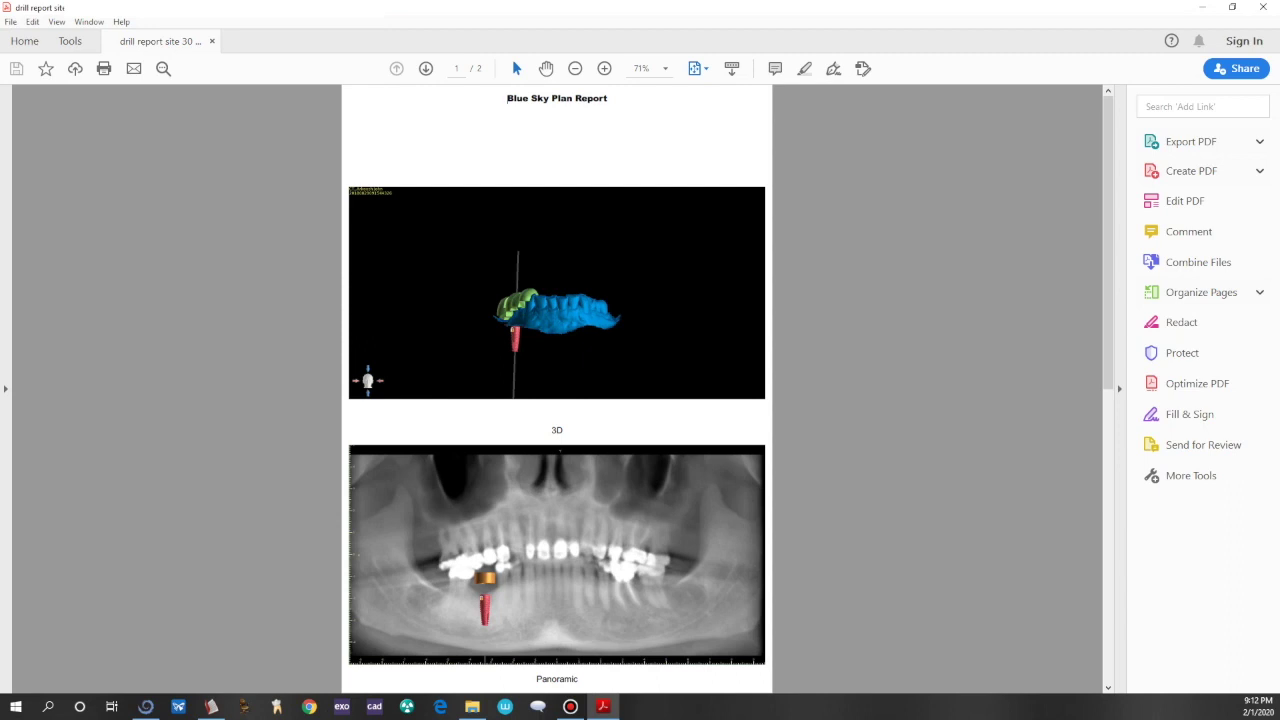
pyautogui.click(104, 69)
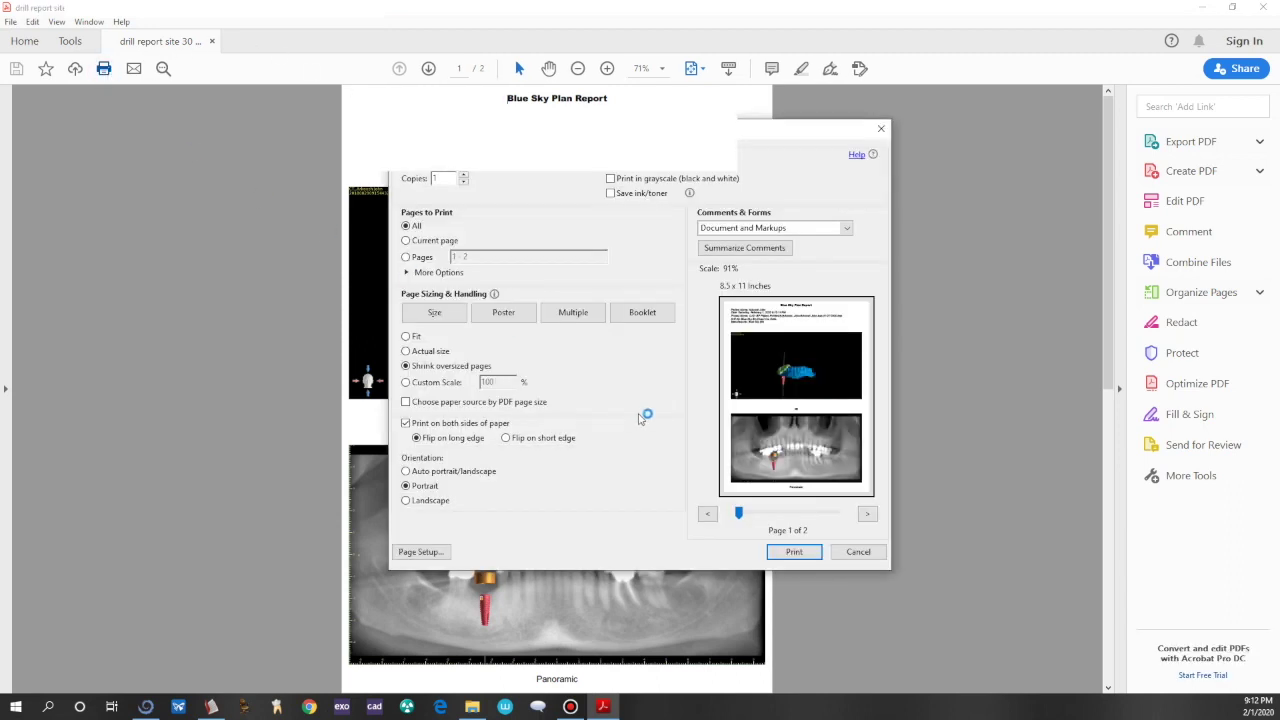
pyautogui.click(792, 551)
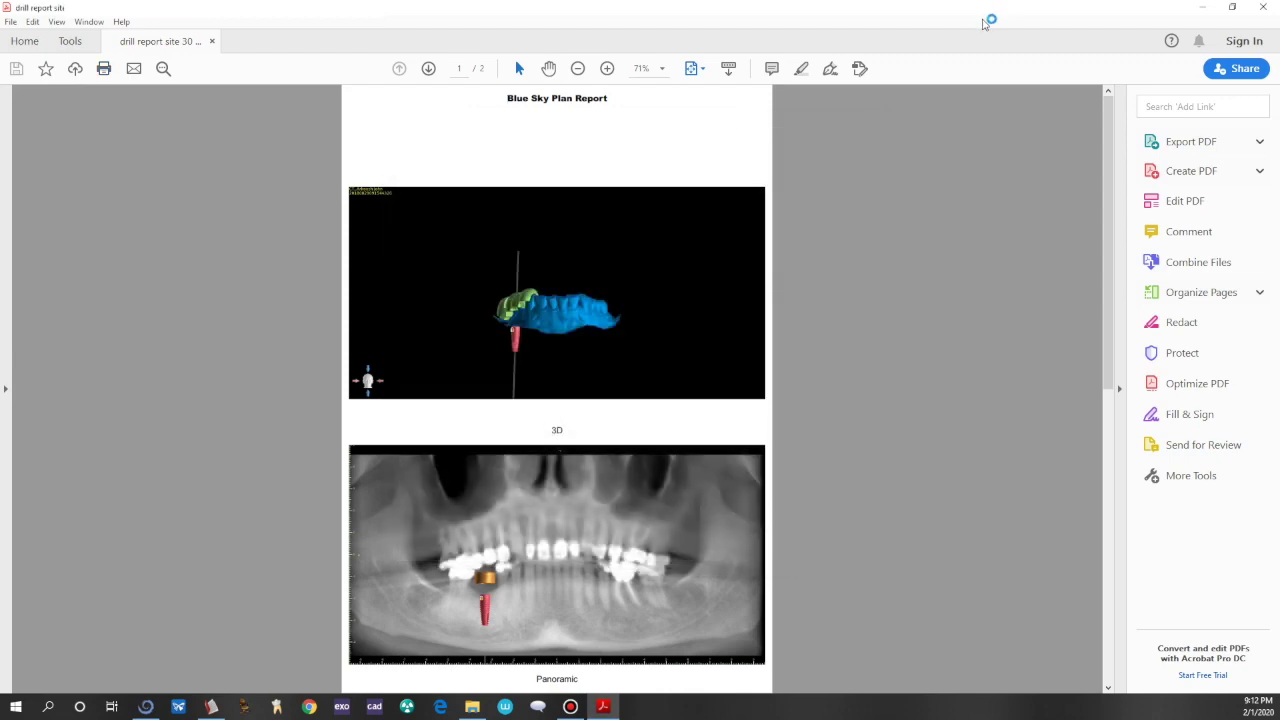
pyautogui.click(1265, 8)
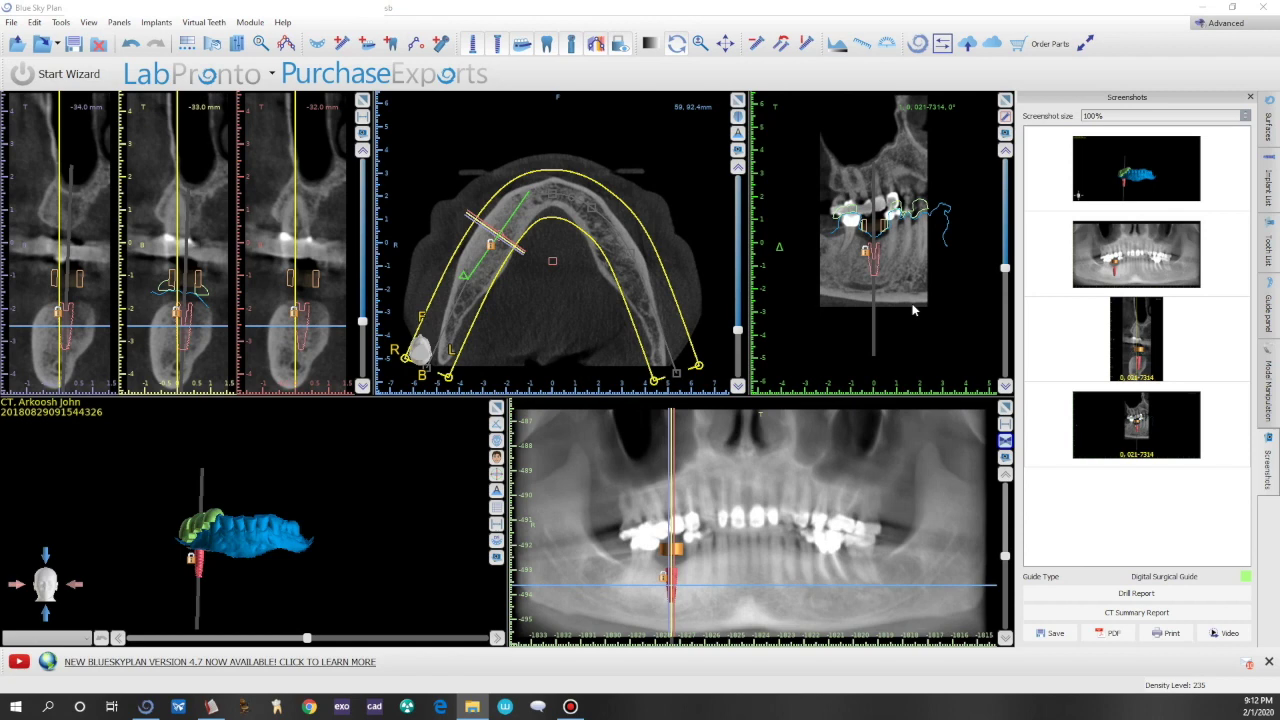
# Save the project and open the data export settings.
pyautogui.click(1268, 195)
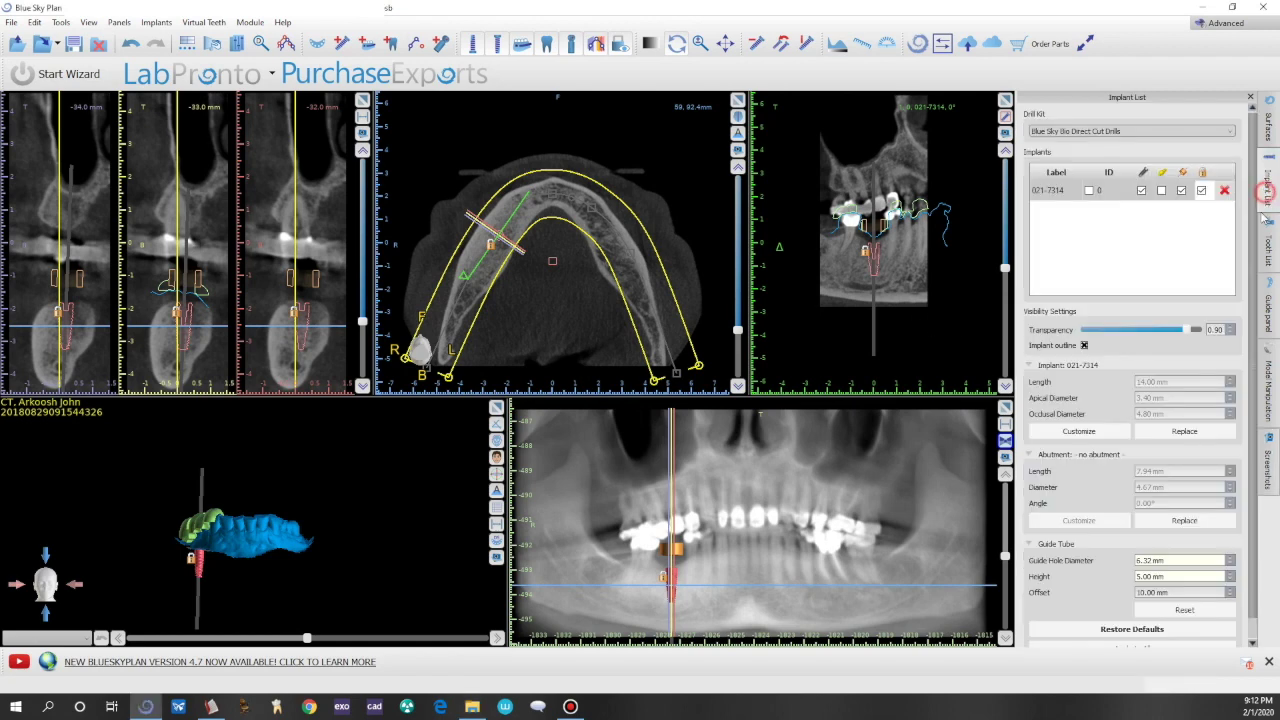
pyautogui.click(73, 44)
pyautogui.click(11, 22)
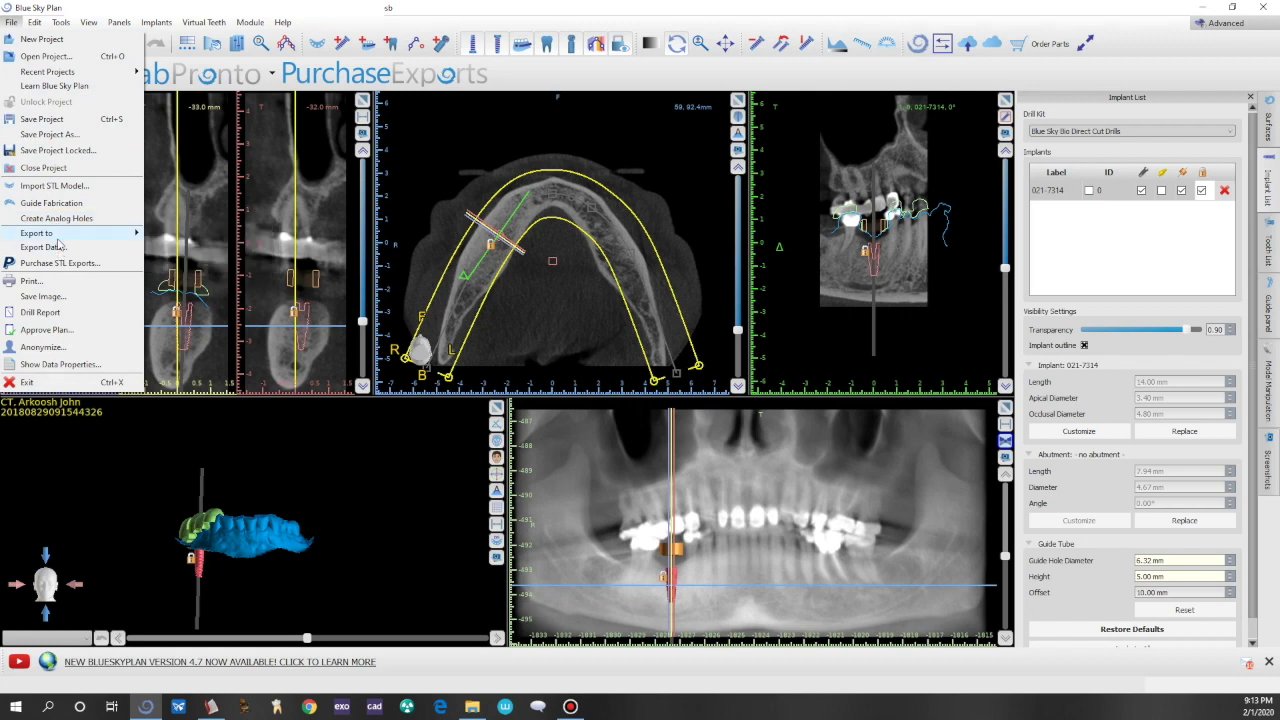
pyautogui.moveTo(58, 238)
pyautogui.click(42, 247)
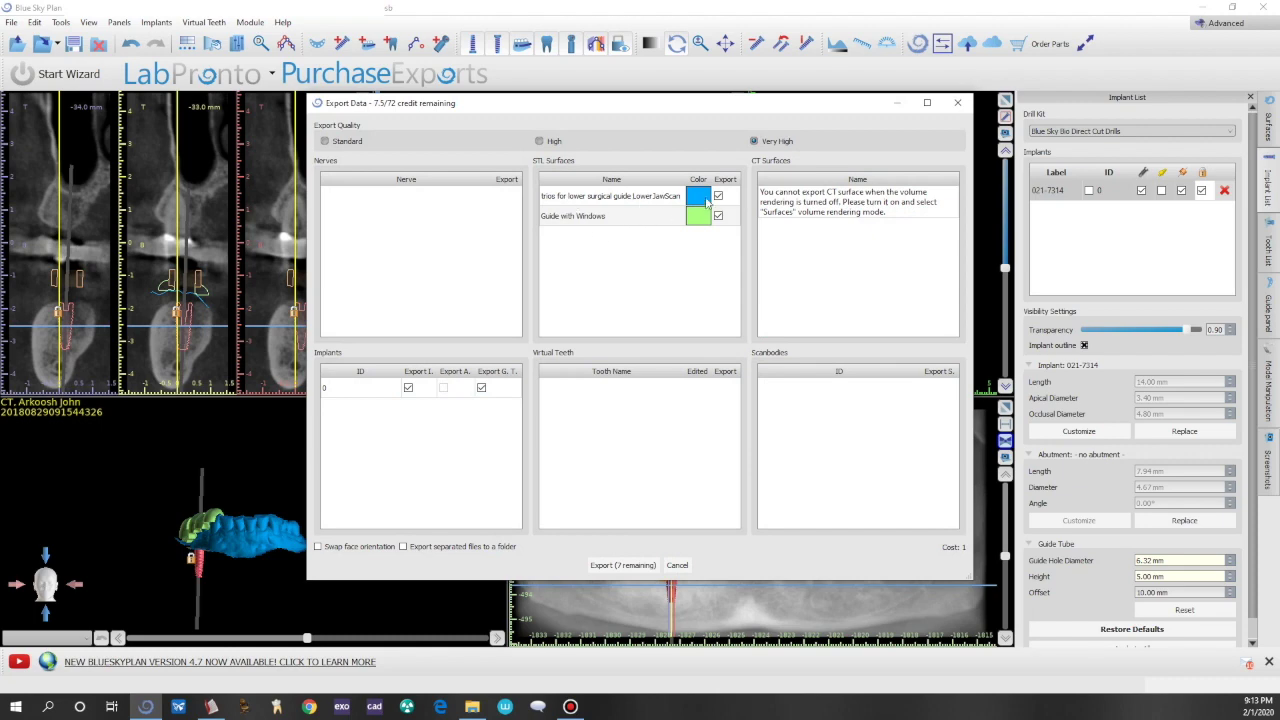
# Exclude the lower jaw scan, implant and guide tube, export only Guide with Windows at very high quality and accept the credit deduction.
pyautogui.click(718, 197)
pyautogui.click(482, 387)
pyautogui.click(425, 386)
pyautogui.click(638, 566)
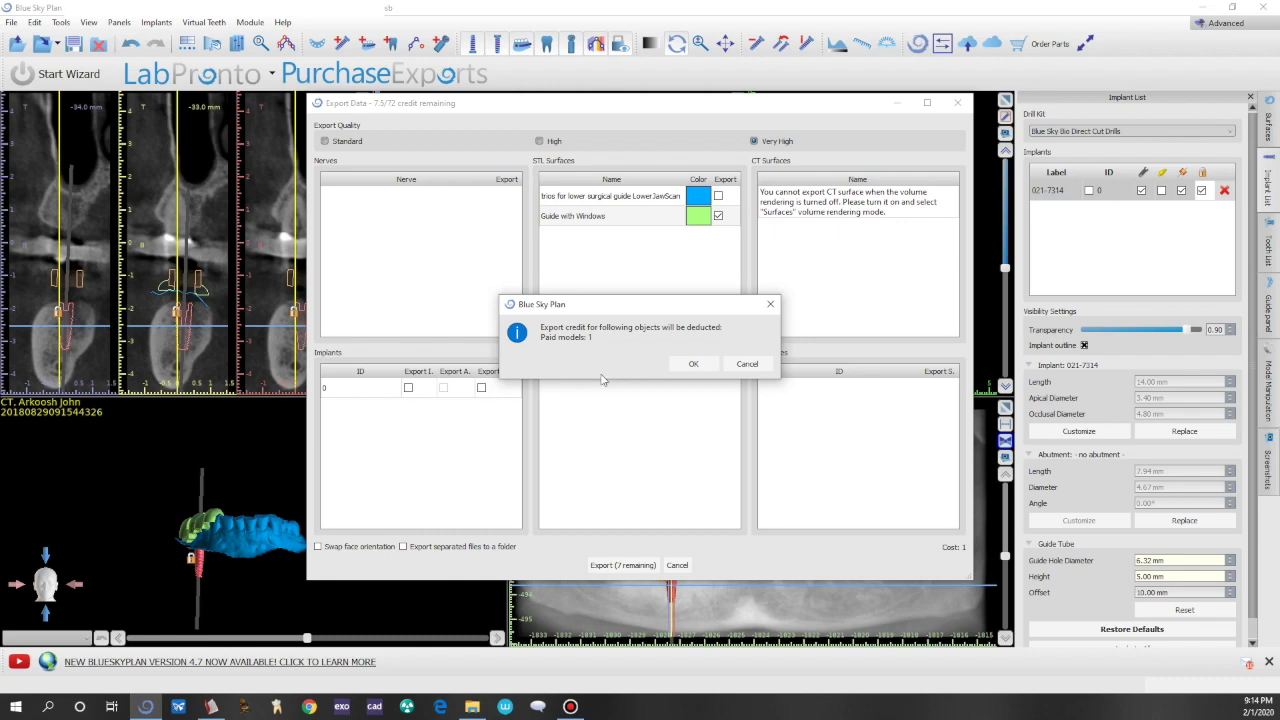
pyautogui.click(693, 364)
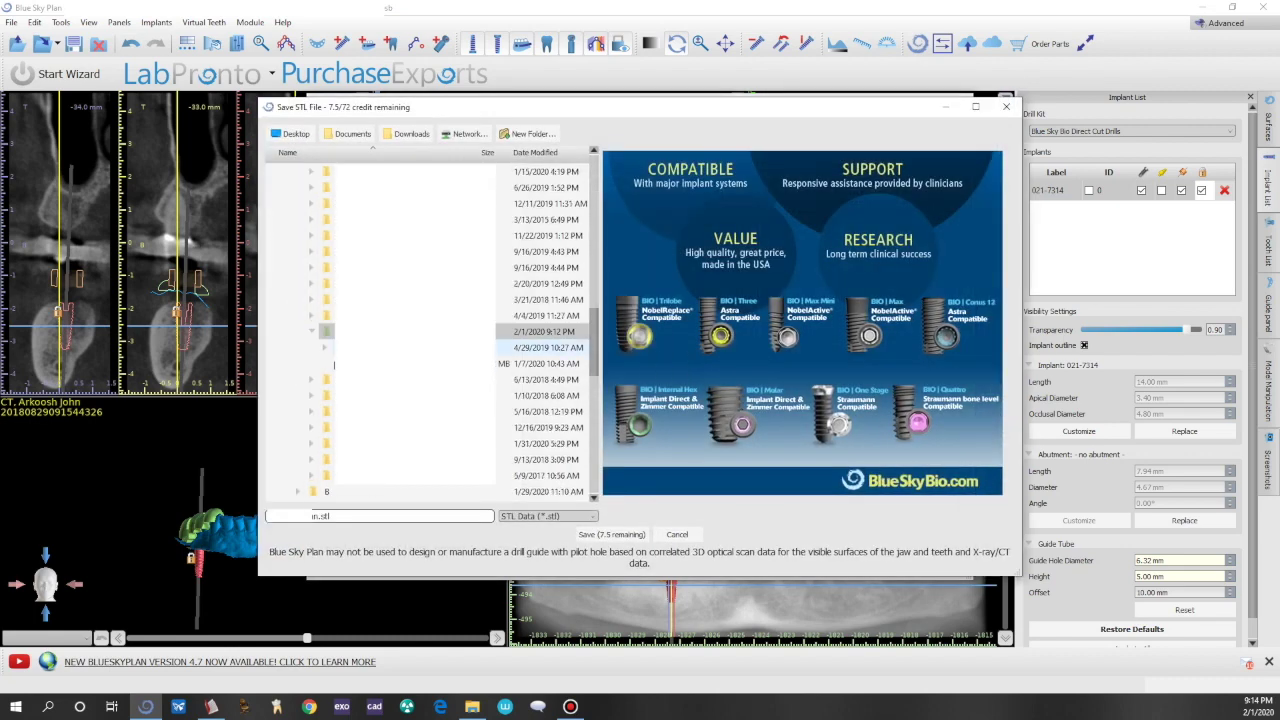
# Save the exported guide as "implant guide site 30 02-01-2020.stl" and close the program.
pyautogui.doubleClick(316, 516)
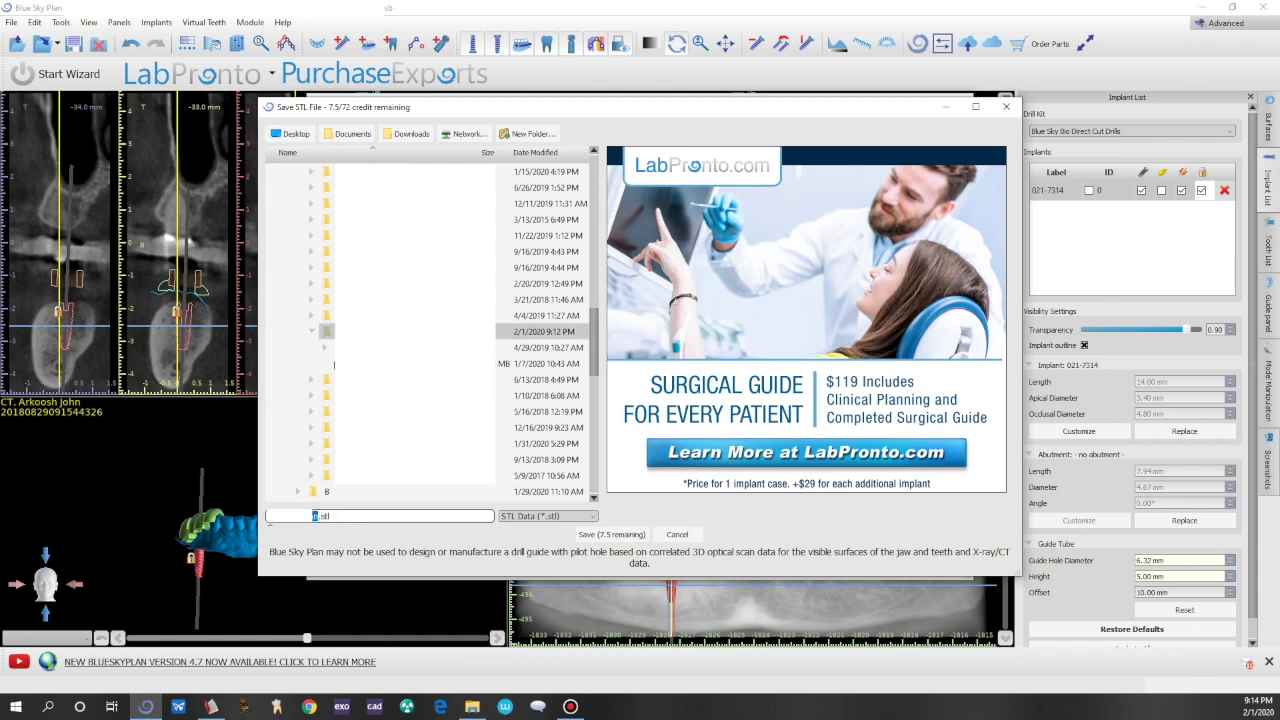
pyautogui.write('implant guide site 30 02-01-2020')
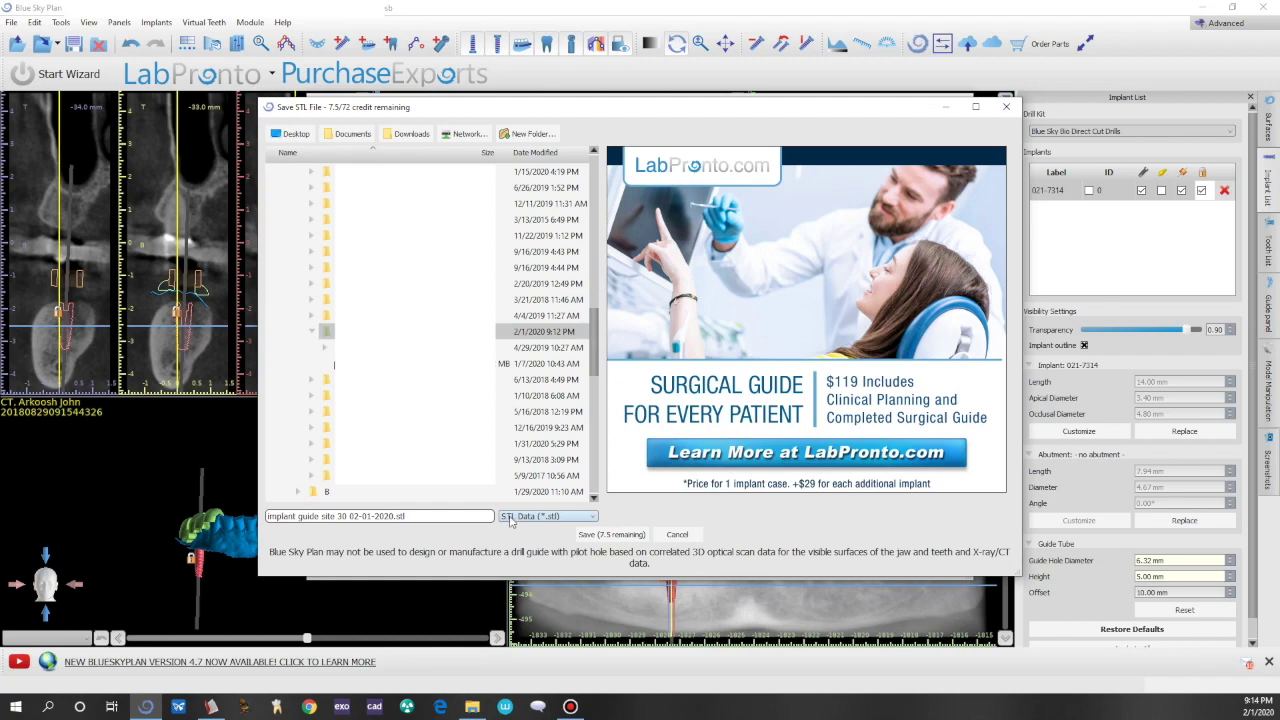
pyautogui.click(611, 534)
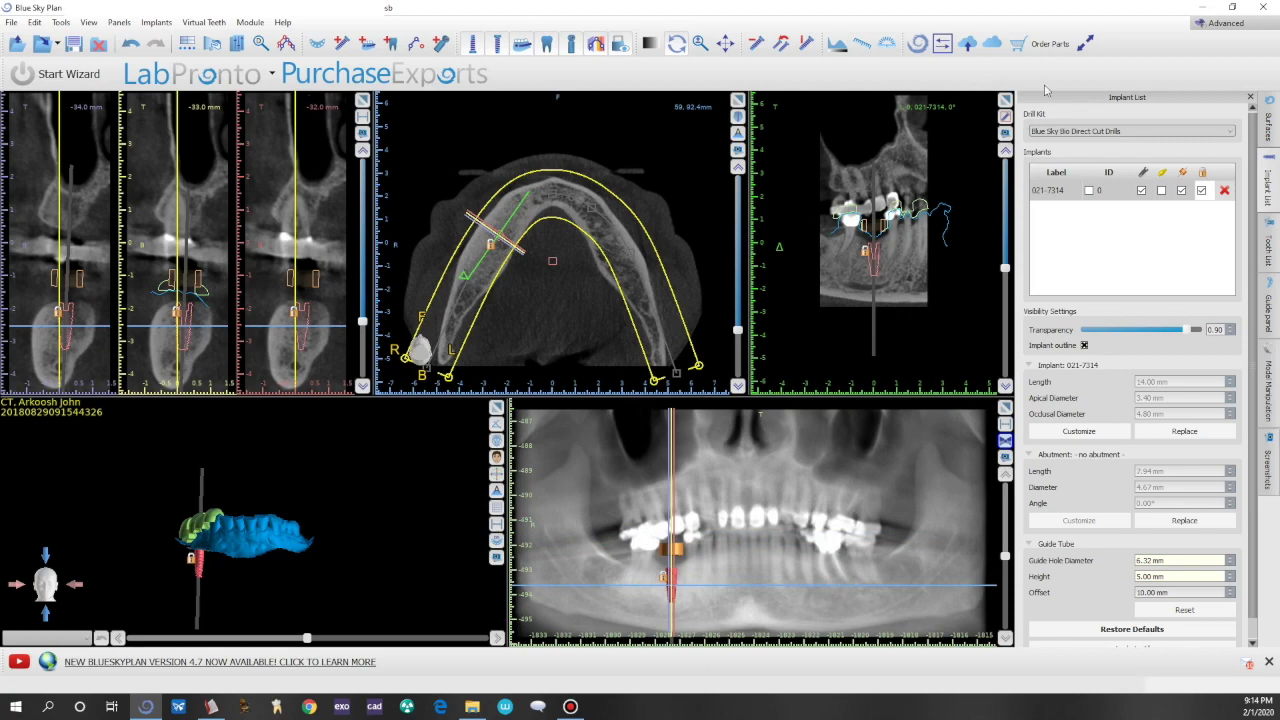
pyautogui.click(1262, 8)
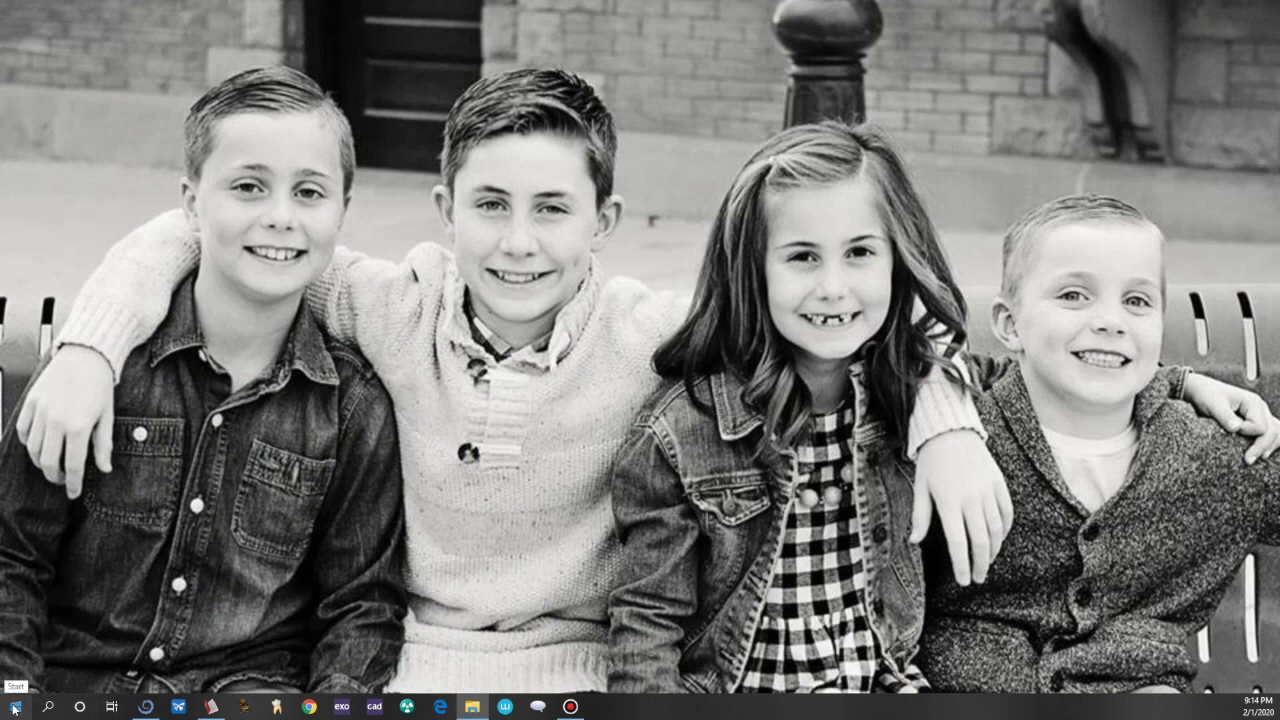
pyautogui.click(177, 706)
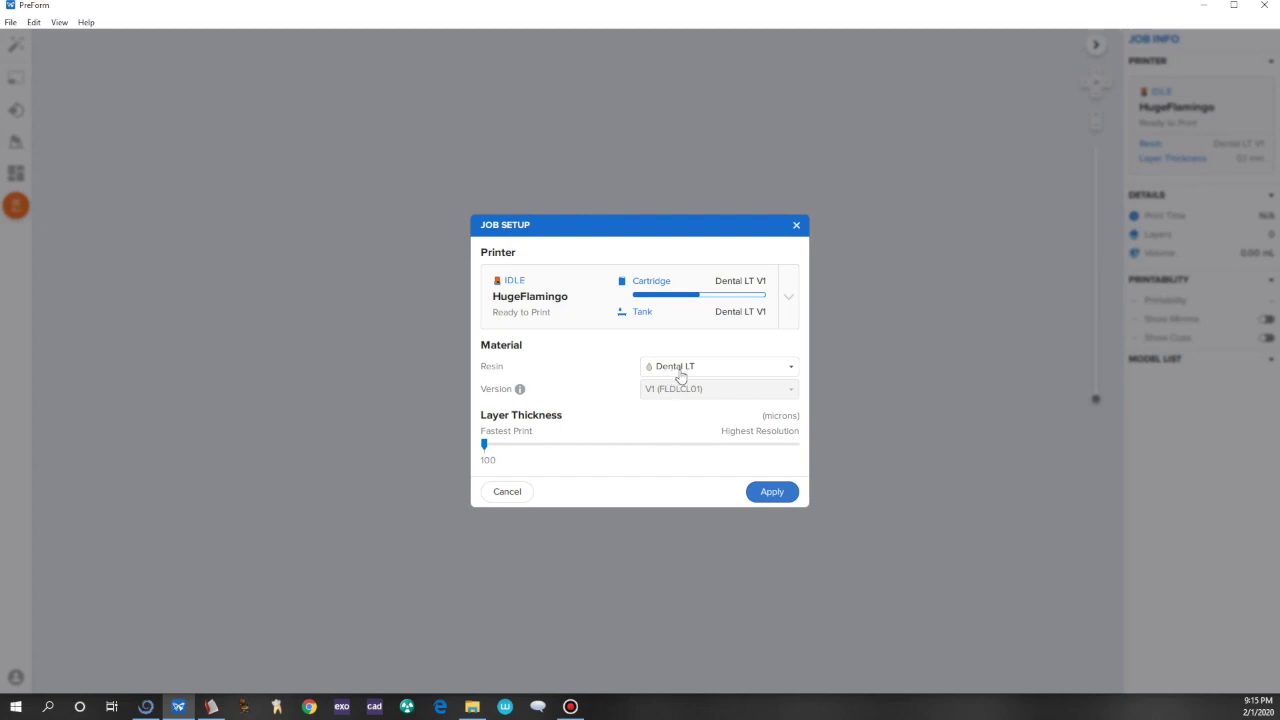
pyautogui.click(772, 492)
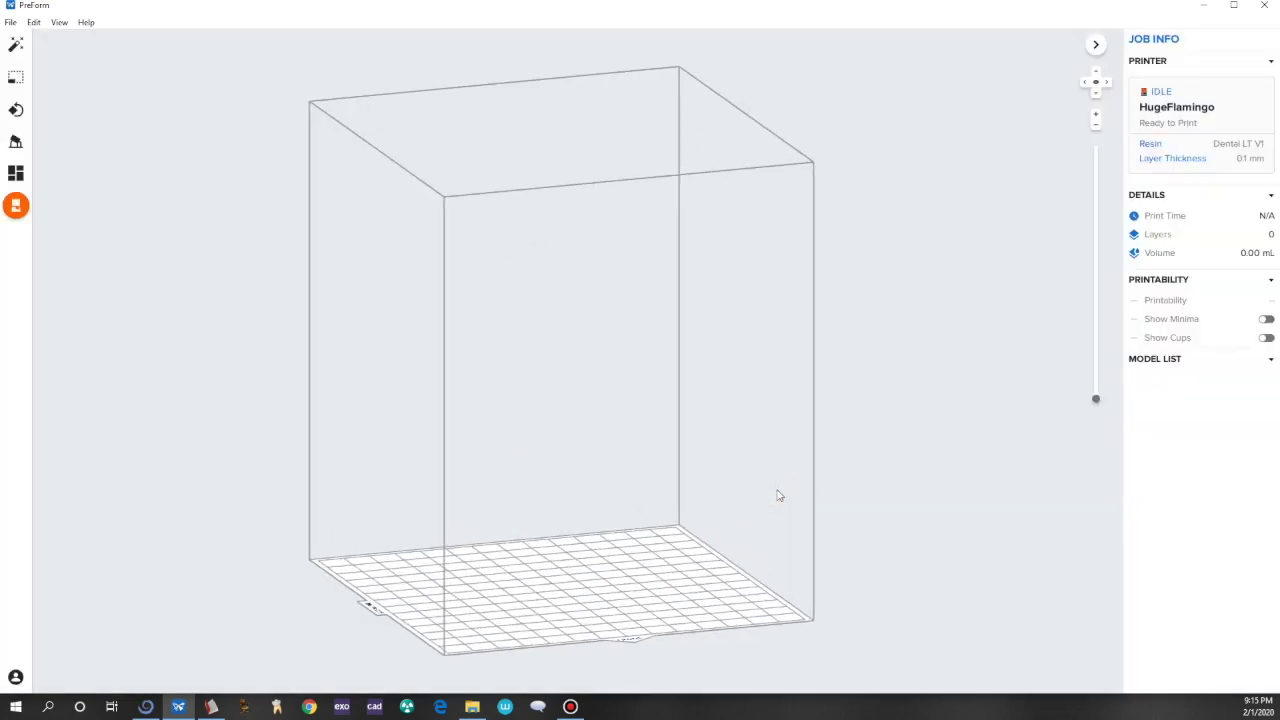
pyautogui.click(10, 22)
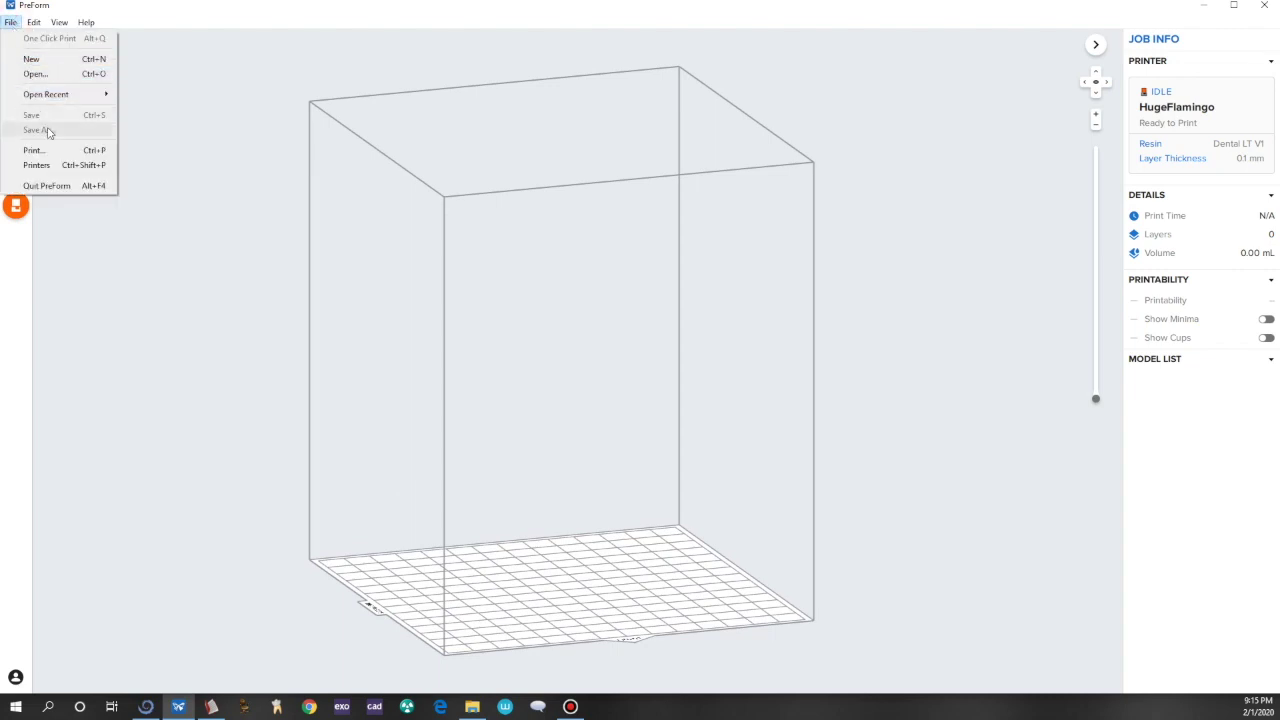
pyautogui.click(40, 74)
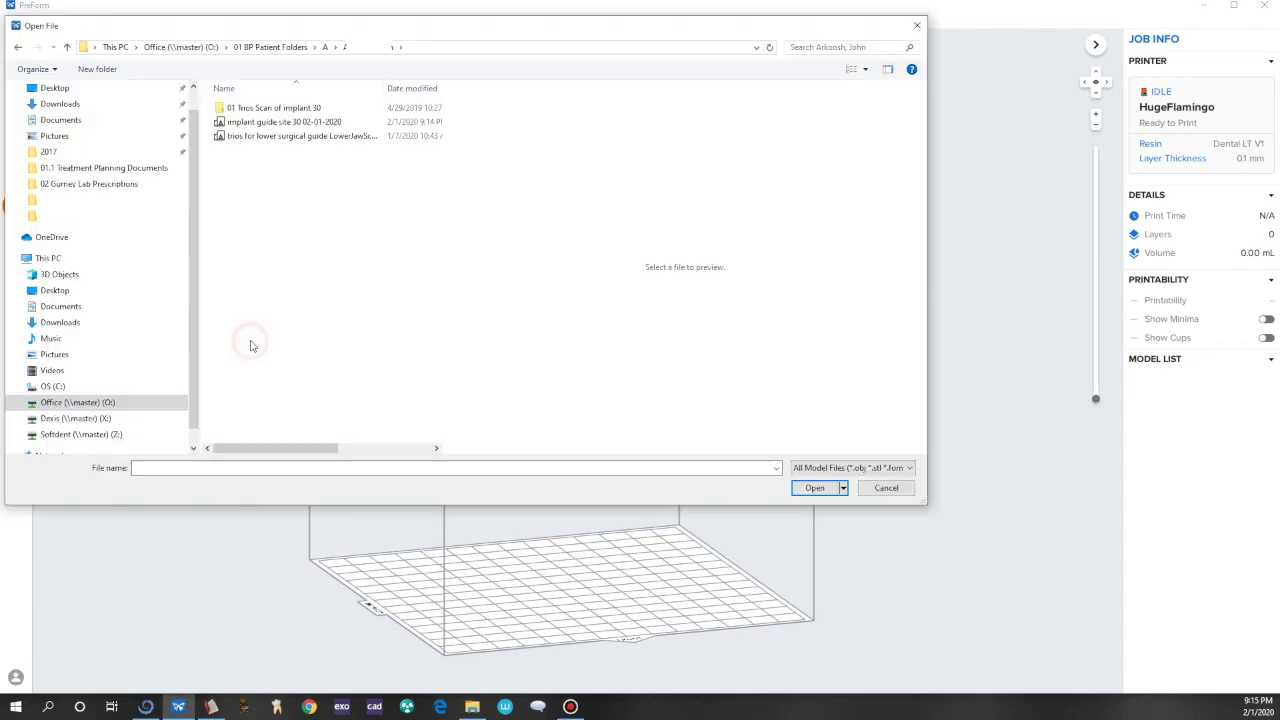
pyautogui.doubleClick(277, 127)
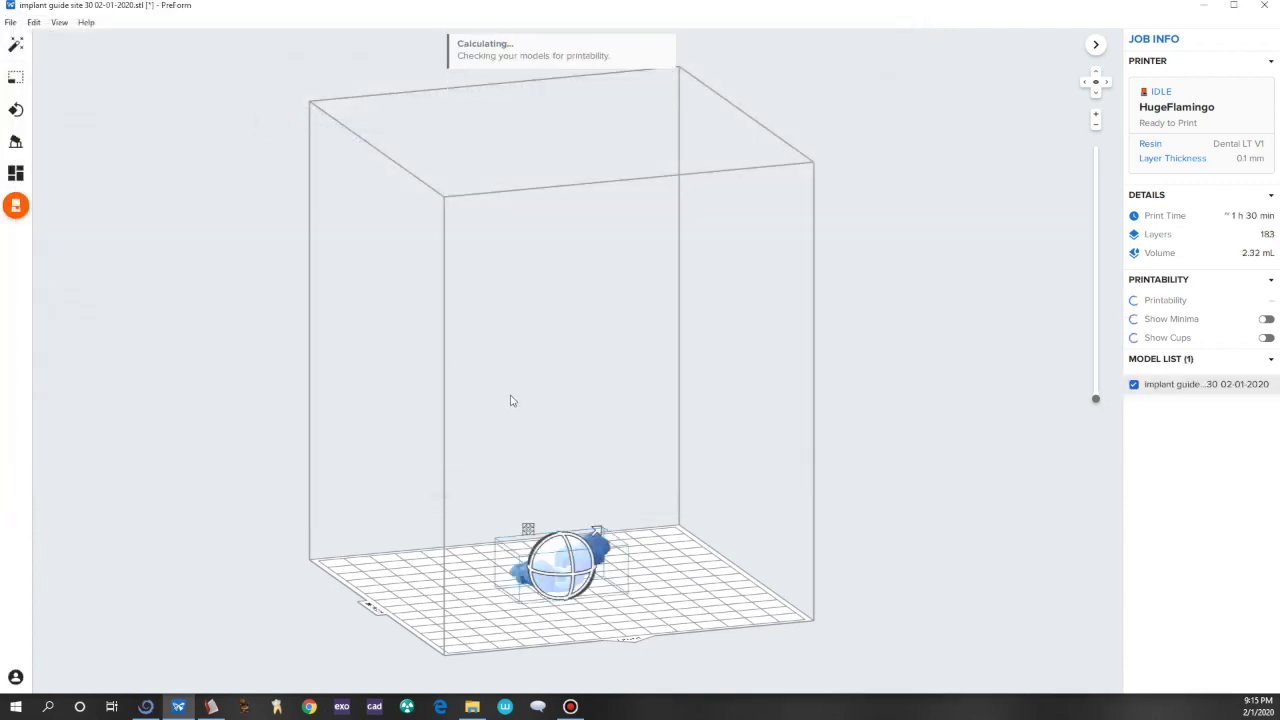
# Rotate the guide on the build platform so its tooth-contacting inner side faces up.
pyautogui.moveTo(597, 418); pyautogui.dragTo(603, 266, button='right')
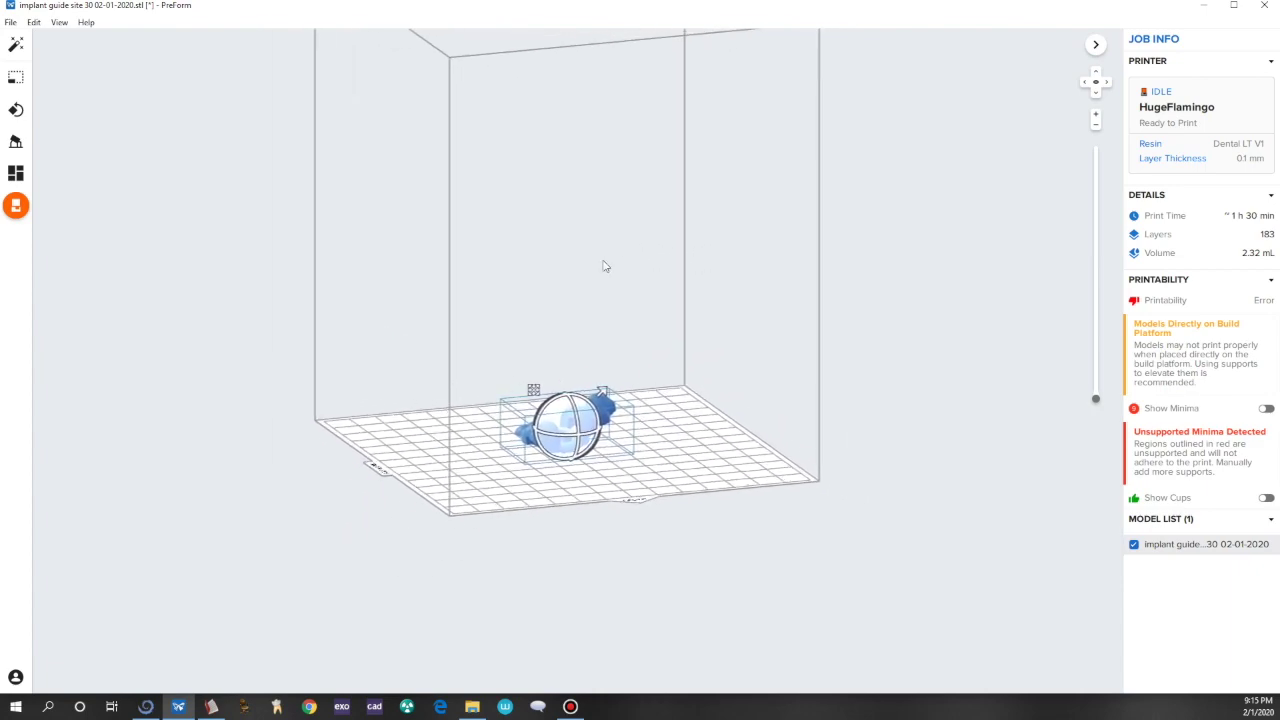
pyautogui.scroll(3, 588, 294)
pyautogui.moveTo(577, 303); pyautogui.dragTo(615, 122, button='middle')
pyautogui.click(580, 217)
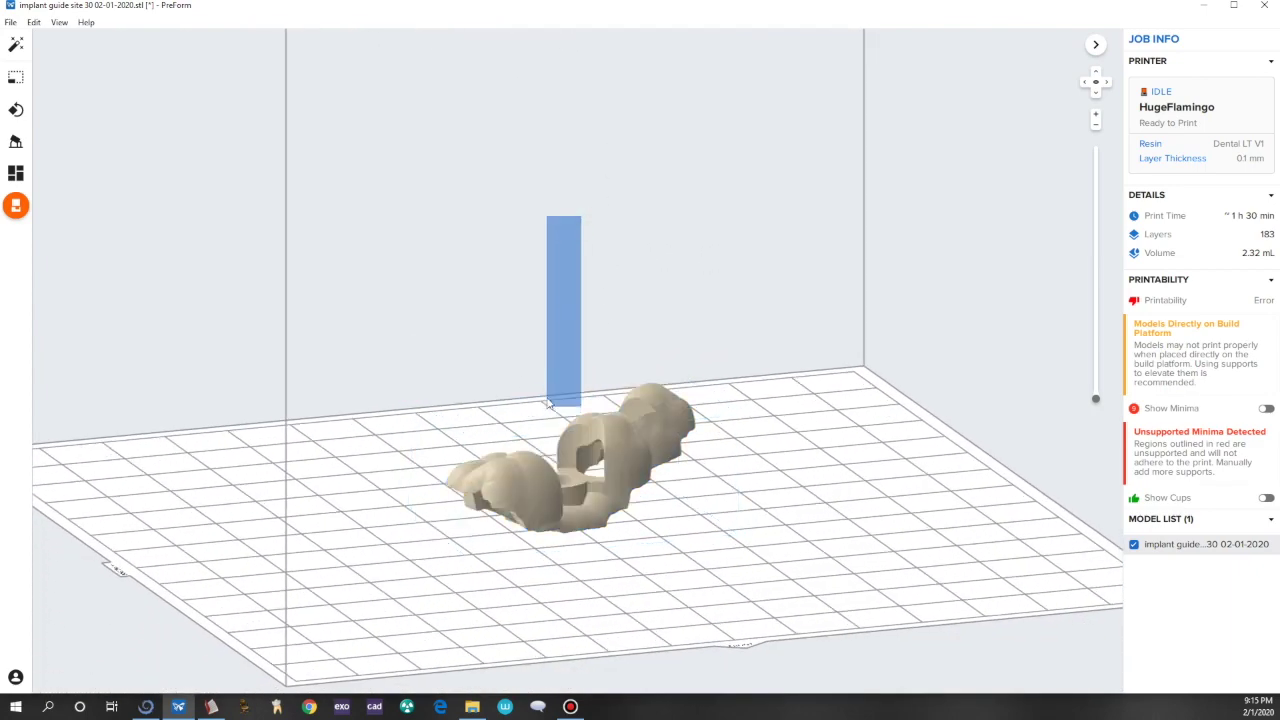
pyautogui.moveTo(566, 297); pyautogui.dragTo(573, 504, button='right')
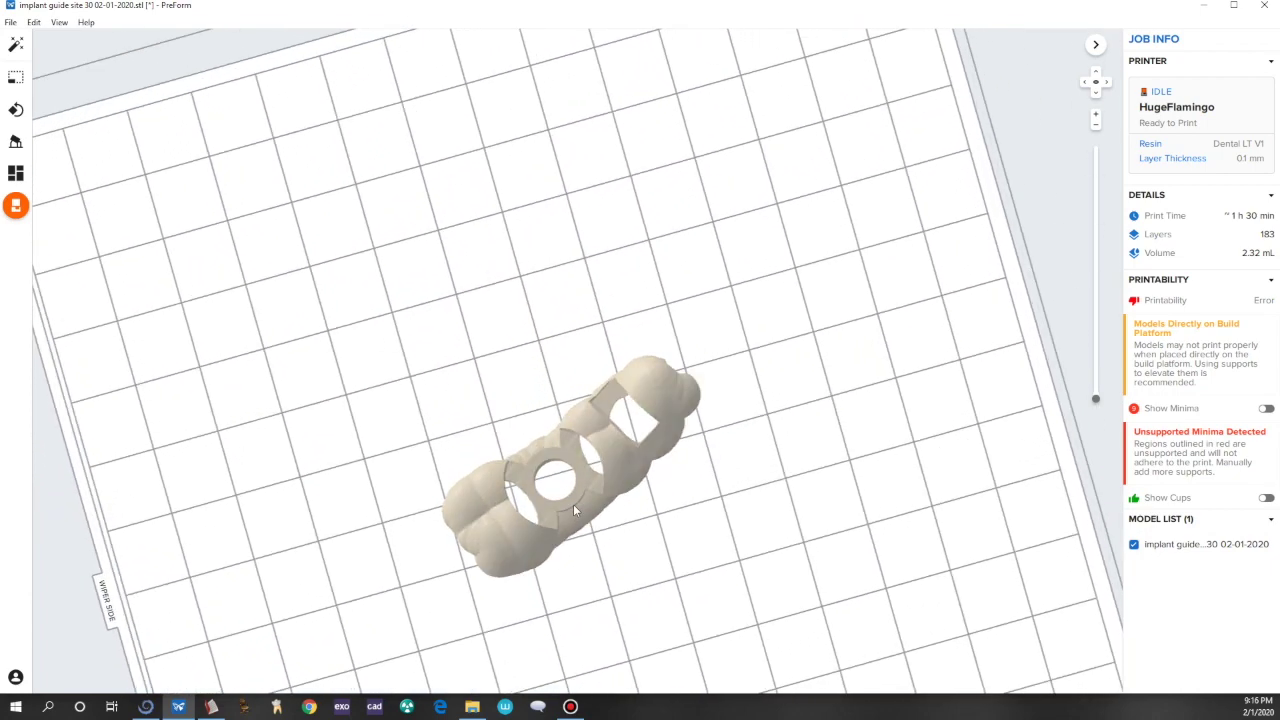
pyautogui.click(575, 502)
pyautogui.moveTo(584, 495); pyautogui.dragTo(562, 436)
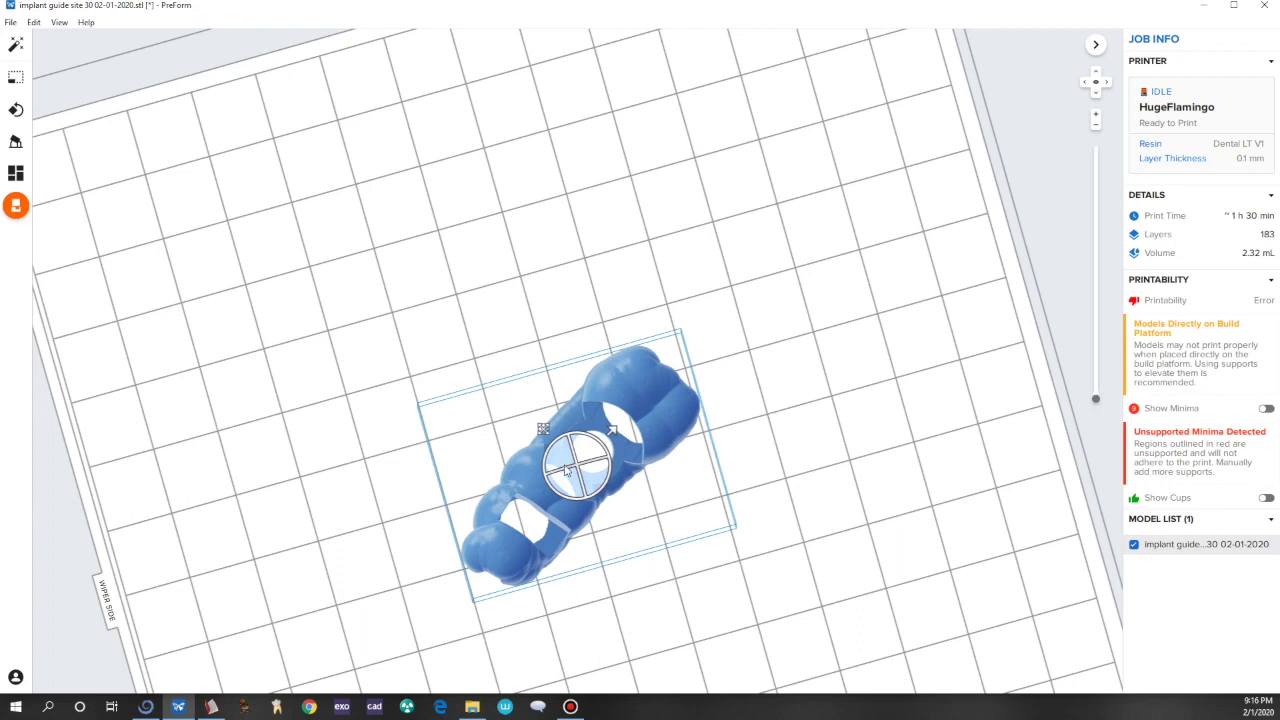
pyautogui.moveTo(568, 500); pyautogui.dragTo(990, 511)
pyautogui.moveTo(683, 562); pyautogui.dragTo(635, 578)
pyautogui.moveTo(345, 392); pyautogui.dragTo(797, 524)
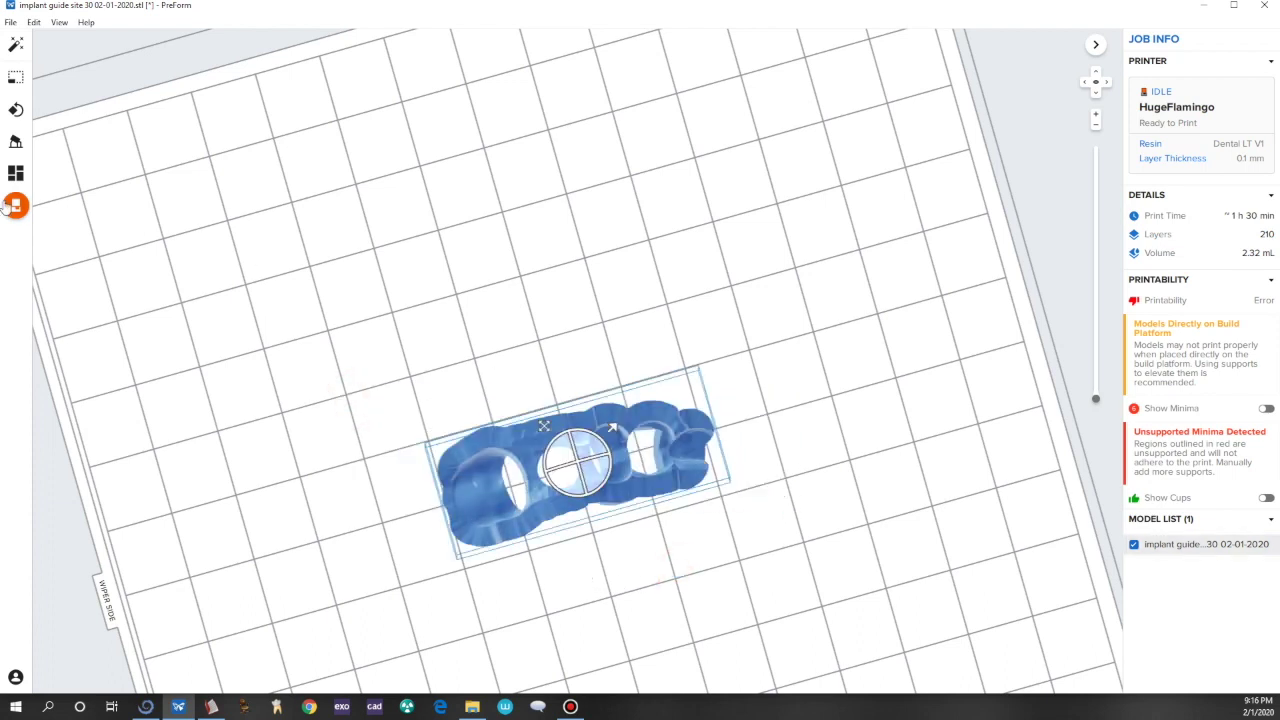
# Auto-generate full-raft supports with density 1.00 and 0.60 mm touchpoints for the guide, and move it toward the back of the build platform.
pyautogui.click(16, 142)
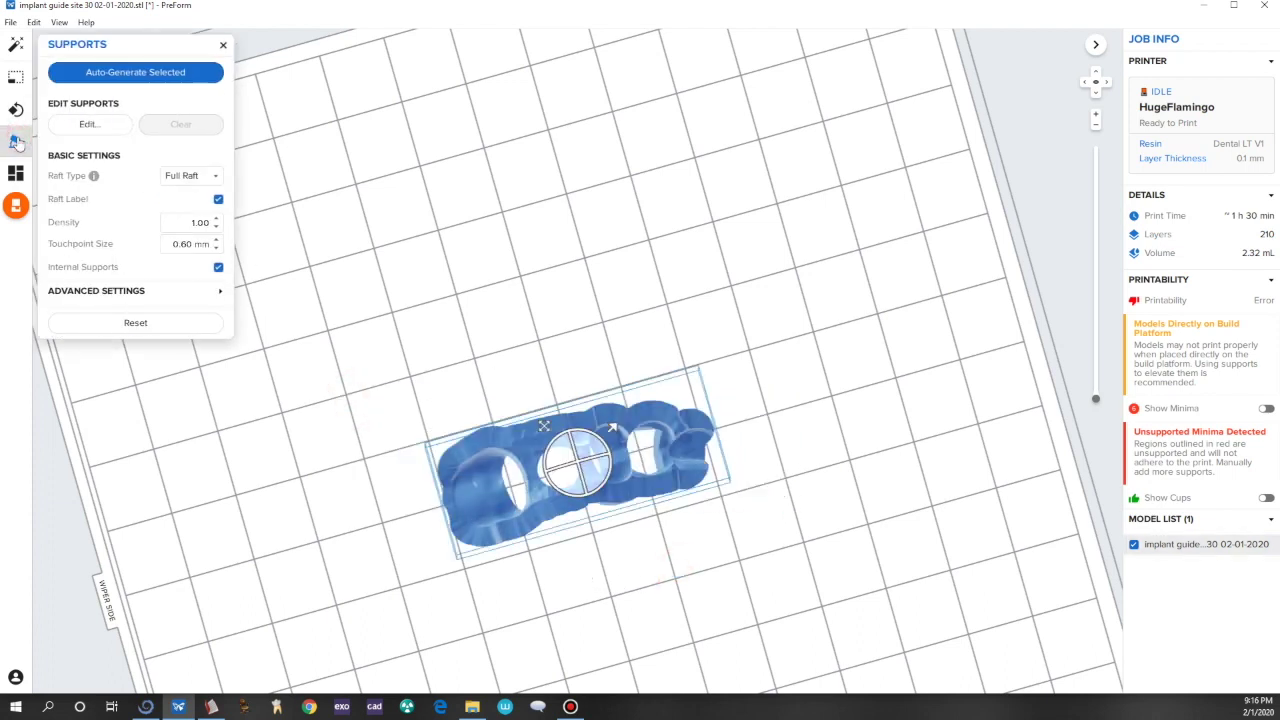
pyautogui.click(127, 78)
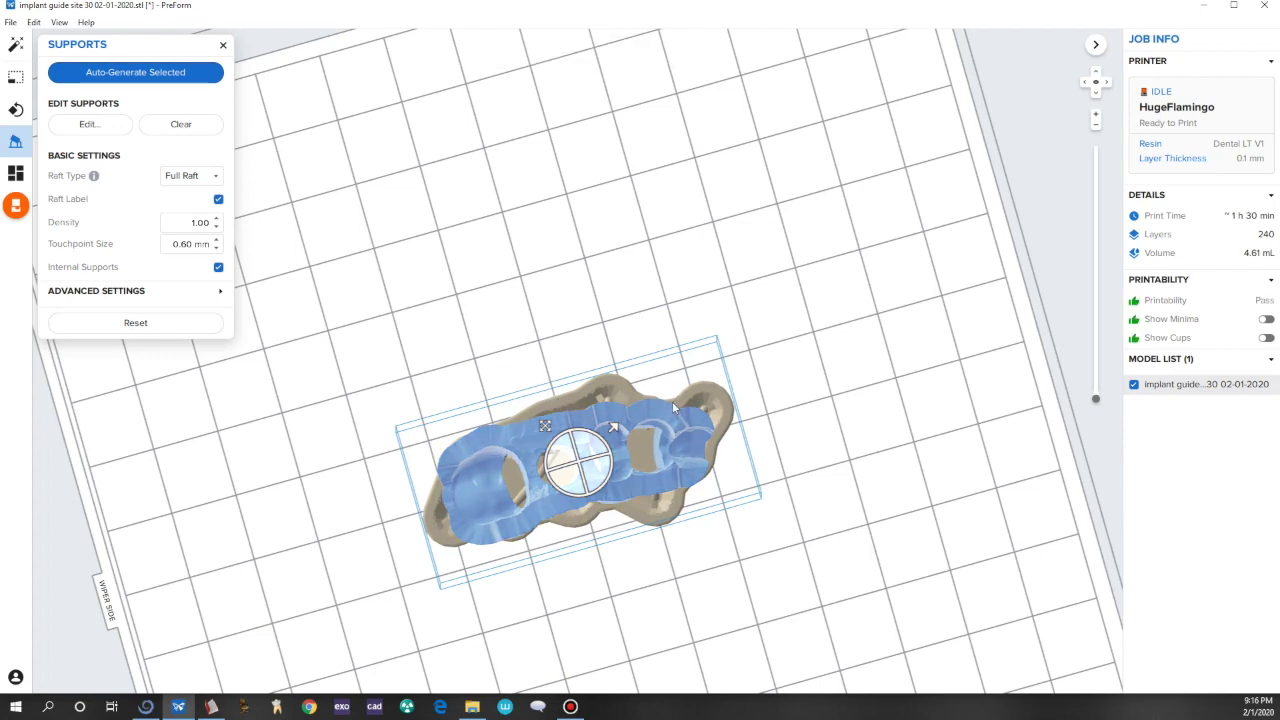
pyautogui.moveTo(716, 410); pyautogui.dragTo(813, 148)
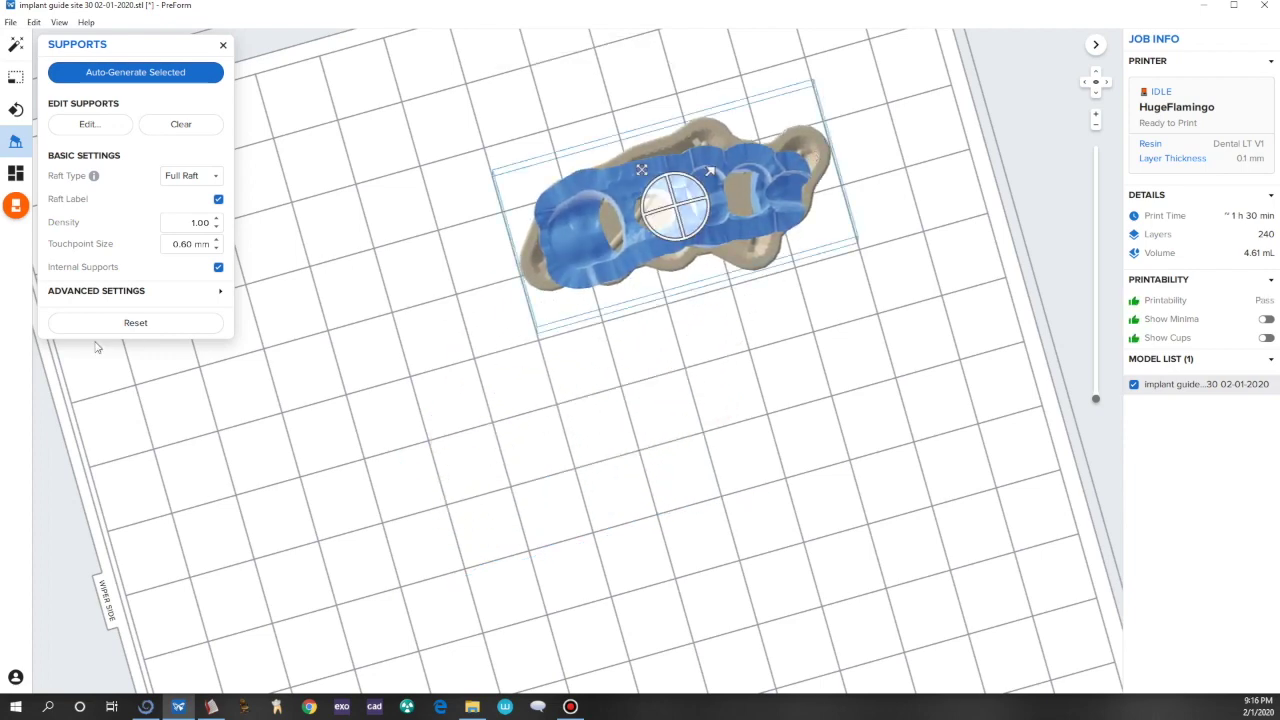
# Start editing the guide's supports from below and remove the touchpoint on the outer edge beside the rectangular window.
pyautogui.moveTo(774, 583); pyautogui.dragTo(624, 8, button='right')
pyautogui.scroll(5, 711, 297)
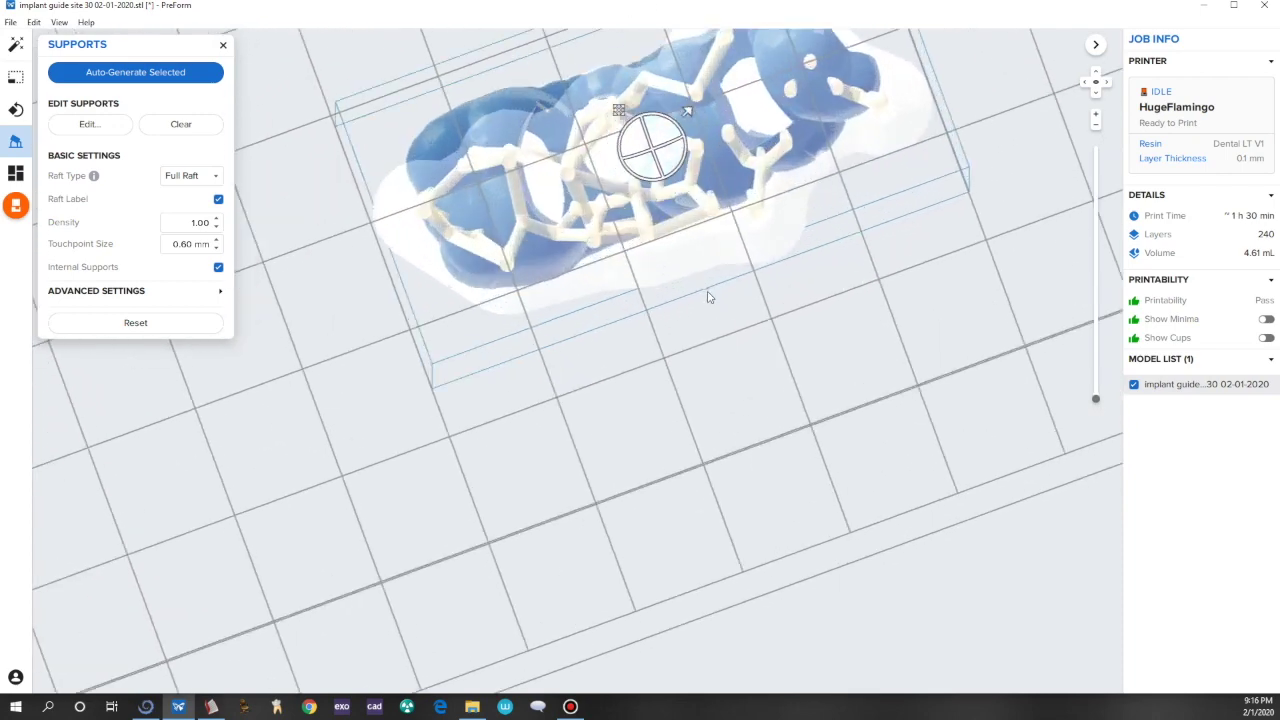
pyautogui.click(81, 128)
pyautogui.moveTo(289, 251); pyautogui.dragTo(679, 291, button='right')
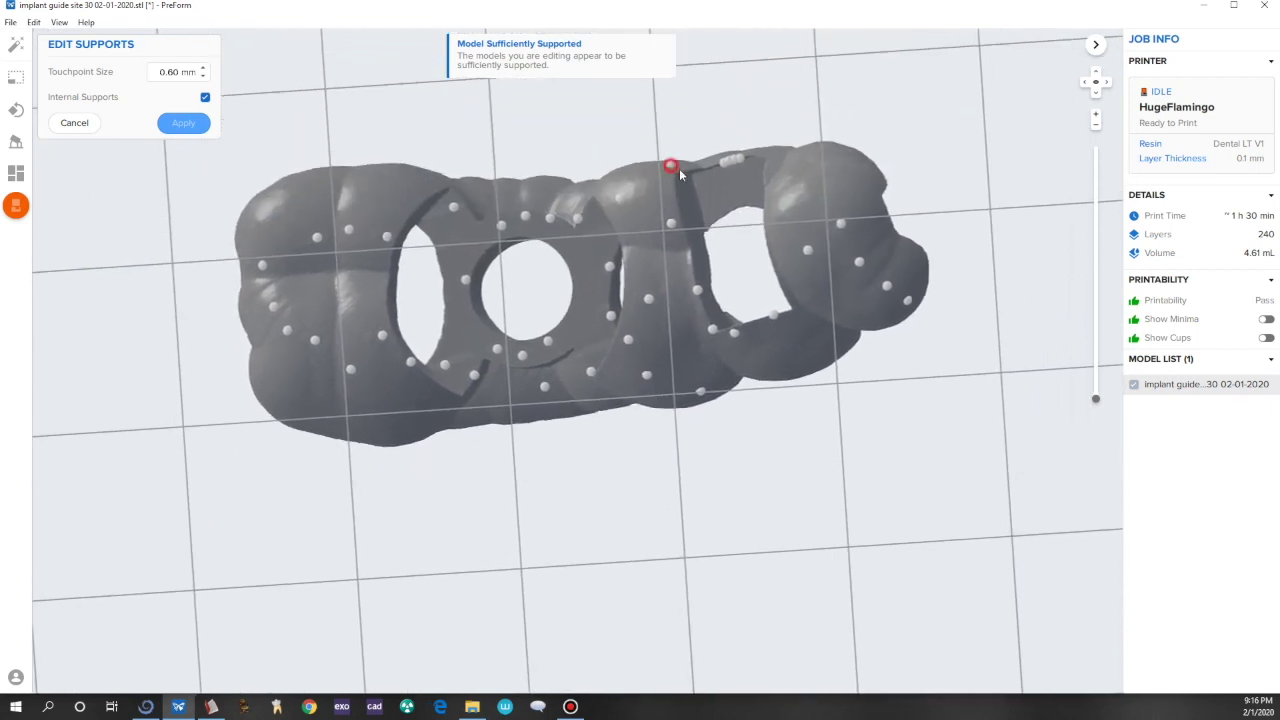
pyautogui.click(704, 175)
pyautogui.moveTo(704, 175); pyautogui.dragTo(641, 207, button='right')
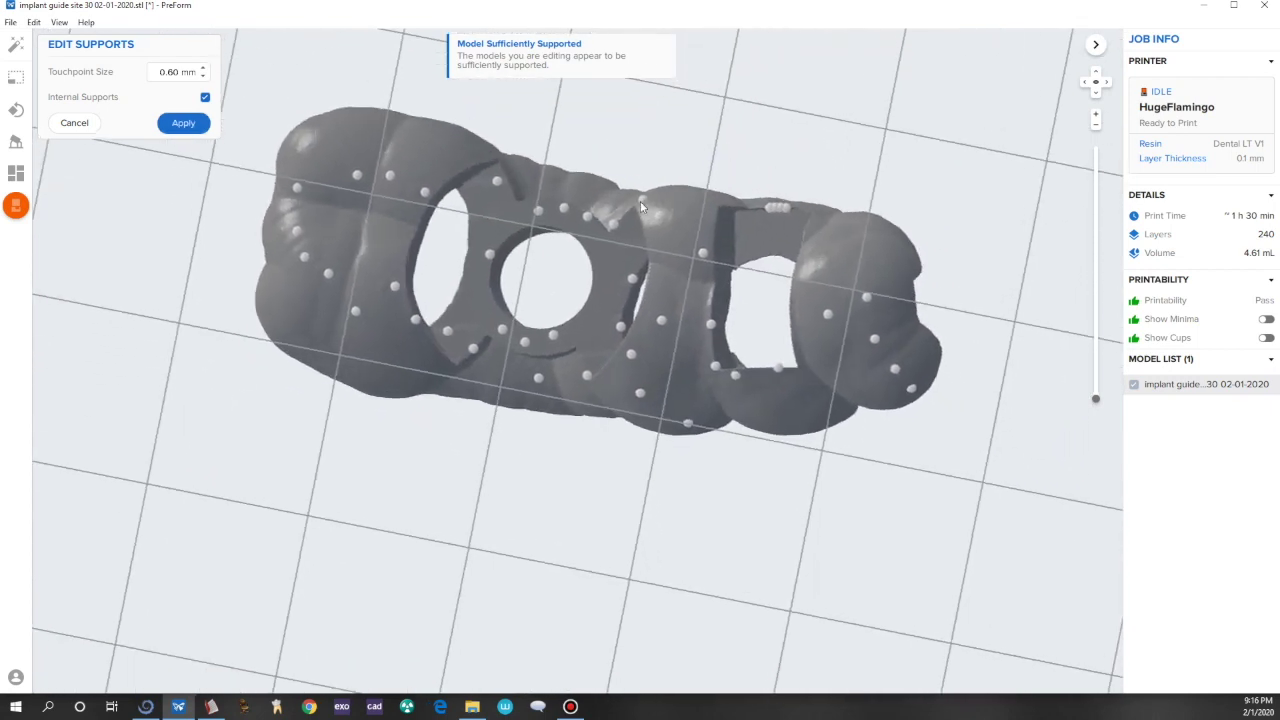
pyautogui.moveTo(522, 155); pyautogui.dragTo(545, 192, button='right')
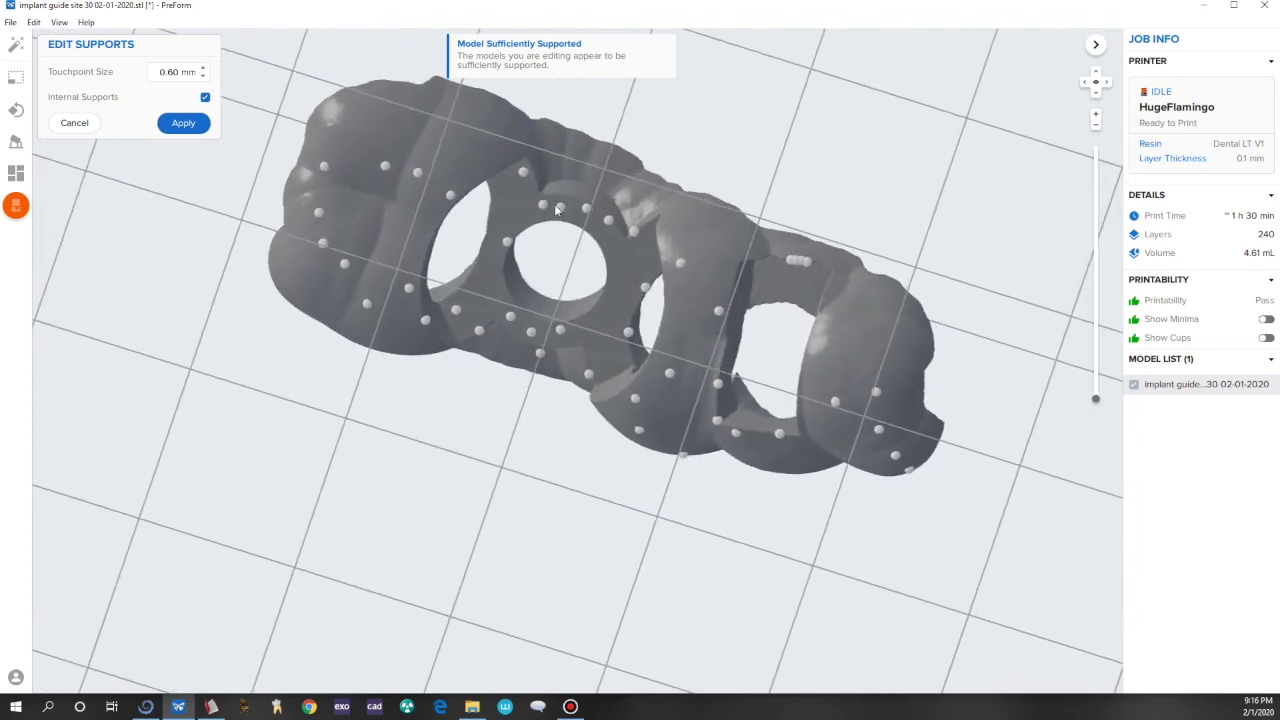
# Reposition the touchpoints along one side of the guide hole from its inner rim to the outer edge of the ring.
pyautogui.click(555, 191)
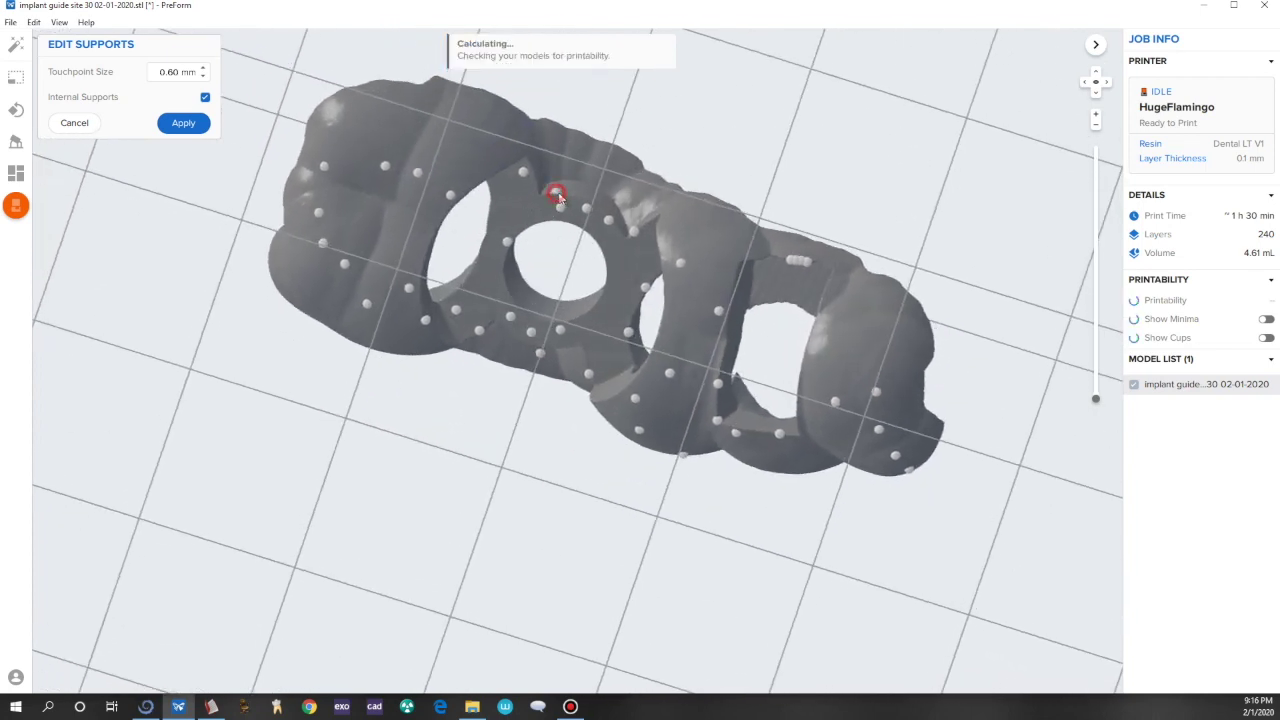
pyautogui.click(590, 201)
pyautogui.click(616, 222)
pyautogui.click(588, 205)
pyautogui.click(561, 208)
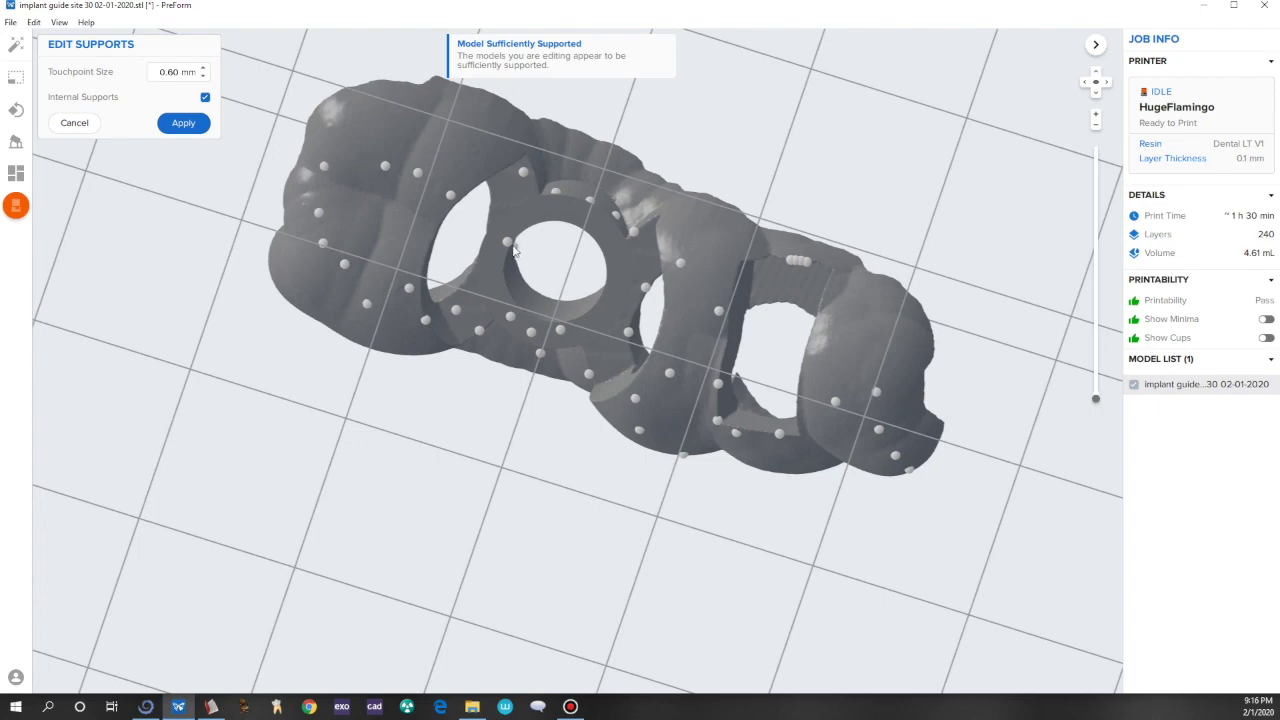
pyautogui.moveTo(507, 242); pyautogui.dragTo(495, 217)
pyautogui.click(495, 216)
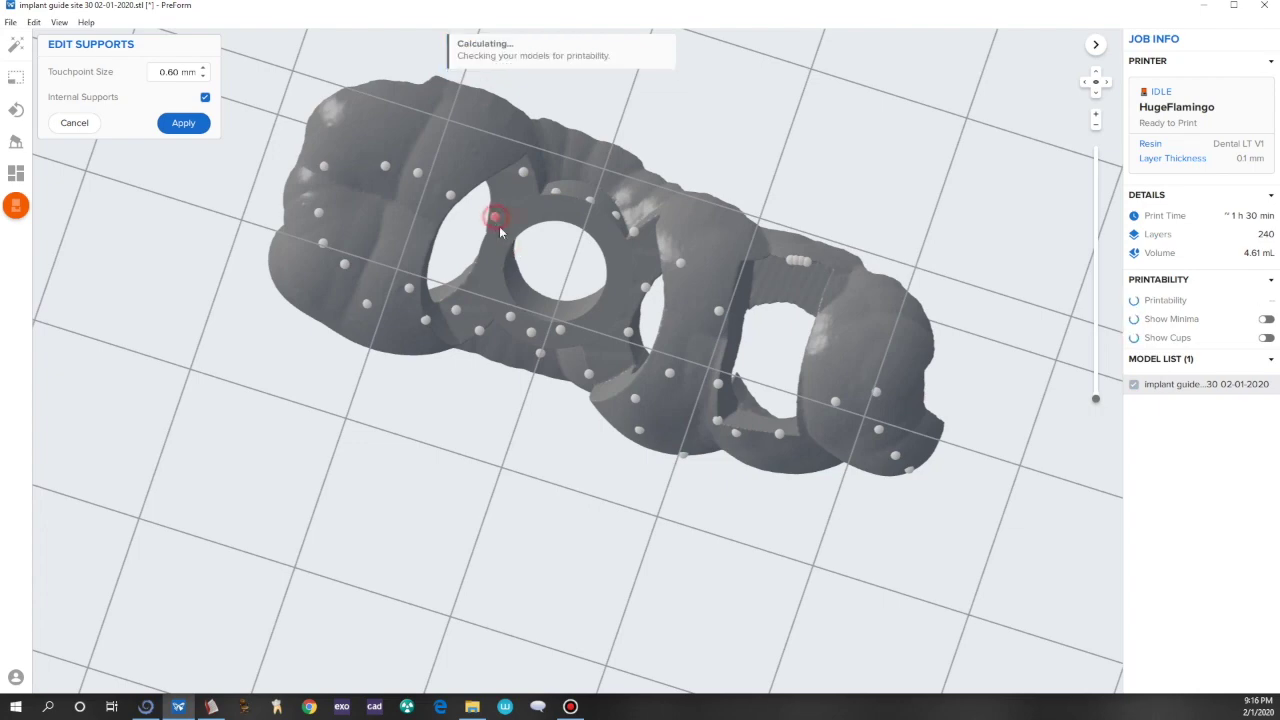
# Add touchpoints on the ring's outer edge at the opposite side of the guide hole and remove those near its inner rim.
pyautogui.moveTo(492, 405); pyautogui.dragTo(516, 317, button='right')
pyautogui.moveTo(480, 388); pyautogui.dragTo(507, 322, button='right')
pyautogui.moveTo(541, 435); pyautogui.dragTo(772, 385, button='right')
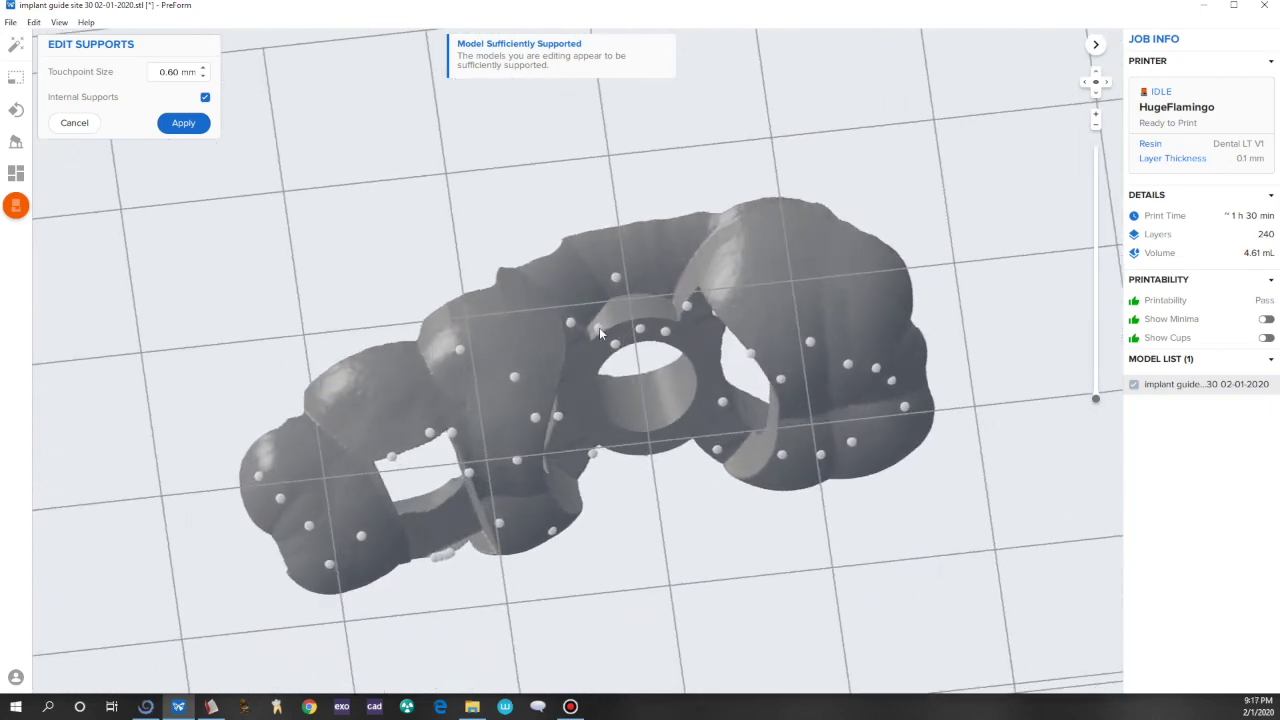
pyautogui.click(599, 329)
pyautogui.click(631, 316)
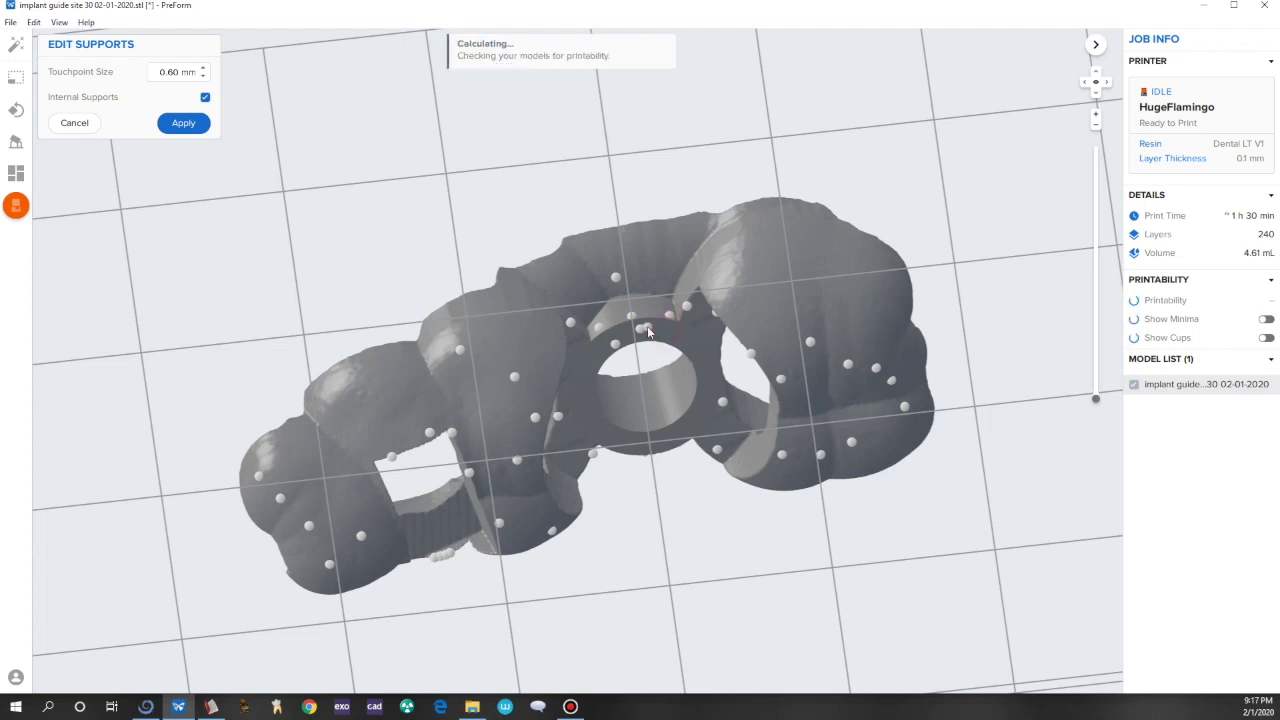
pyautogui.click(643, 330)
pyautogui.click(617, 345)
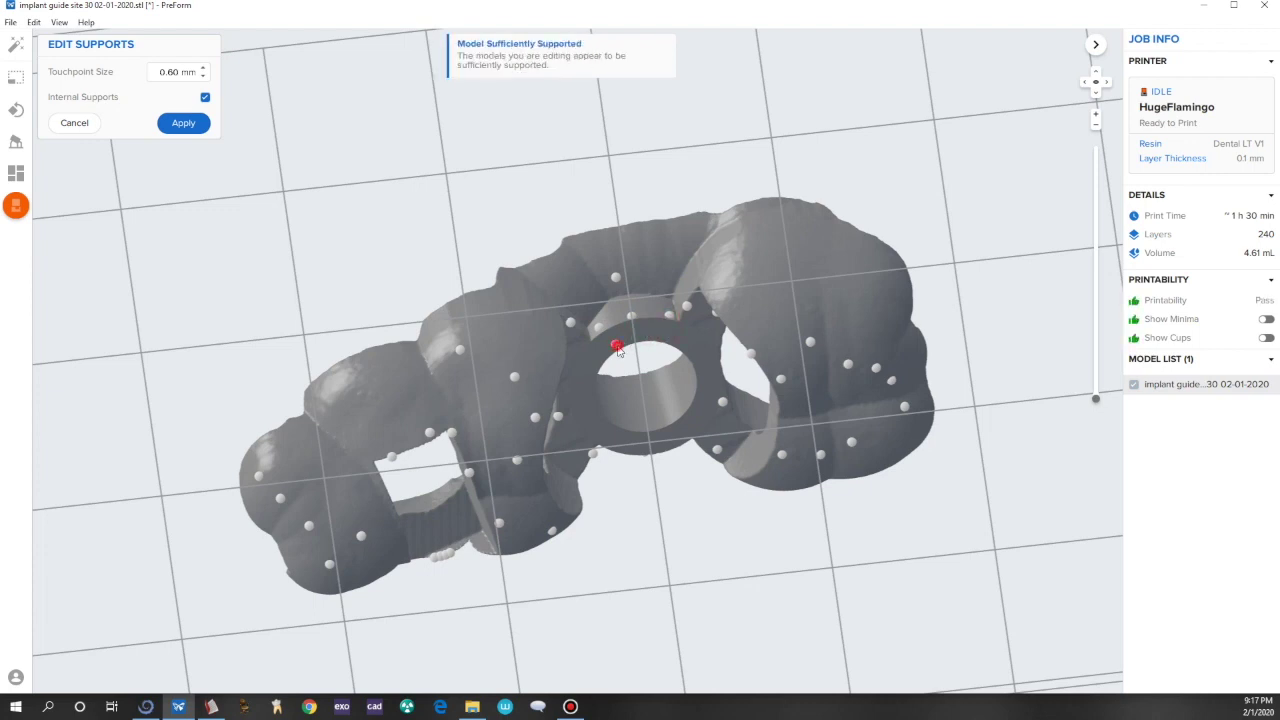
# Apply the edited touchpoints to the guide and close the support settings.
pyautogui.click(607, 533)
pyautogui.moveTo(608, 517); pyautogui.dragTo(221, 407, button='right')
pyautogui.click(182, 124)
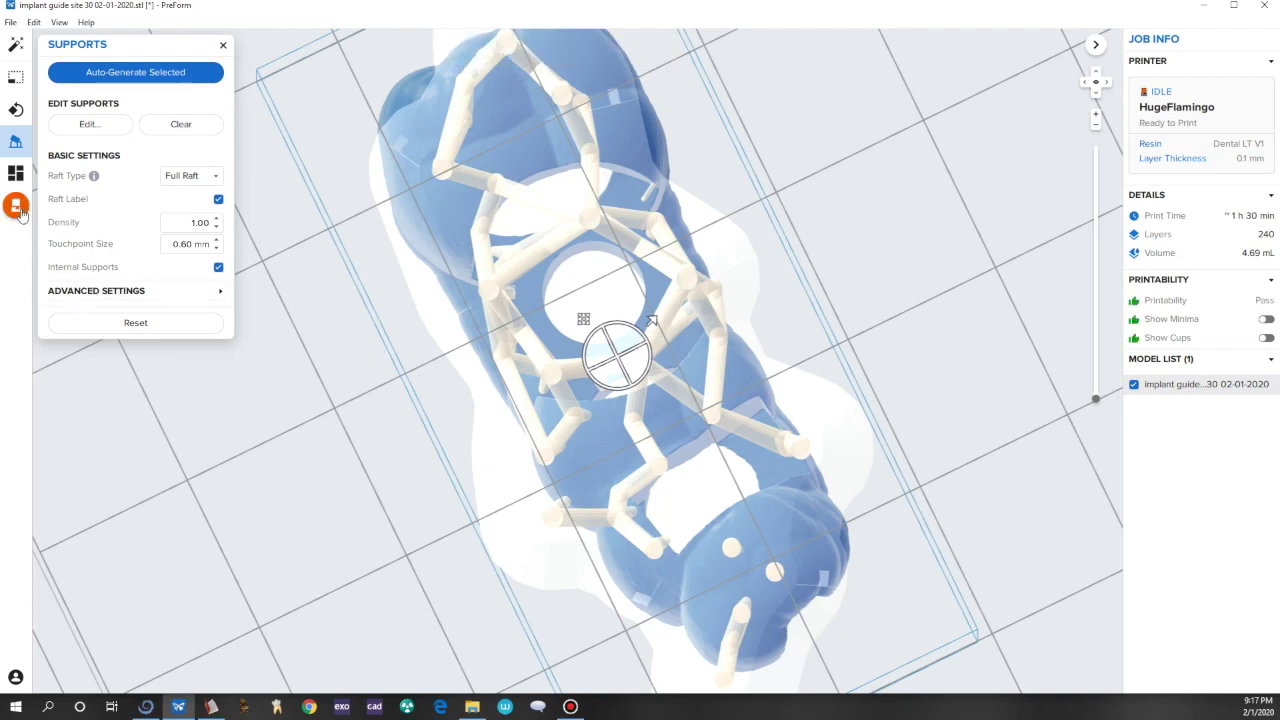
pyautogui.click(223, 45)
pyautogui.scroll(-8, 578, 229)
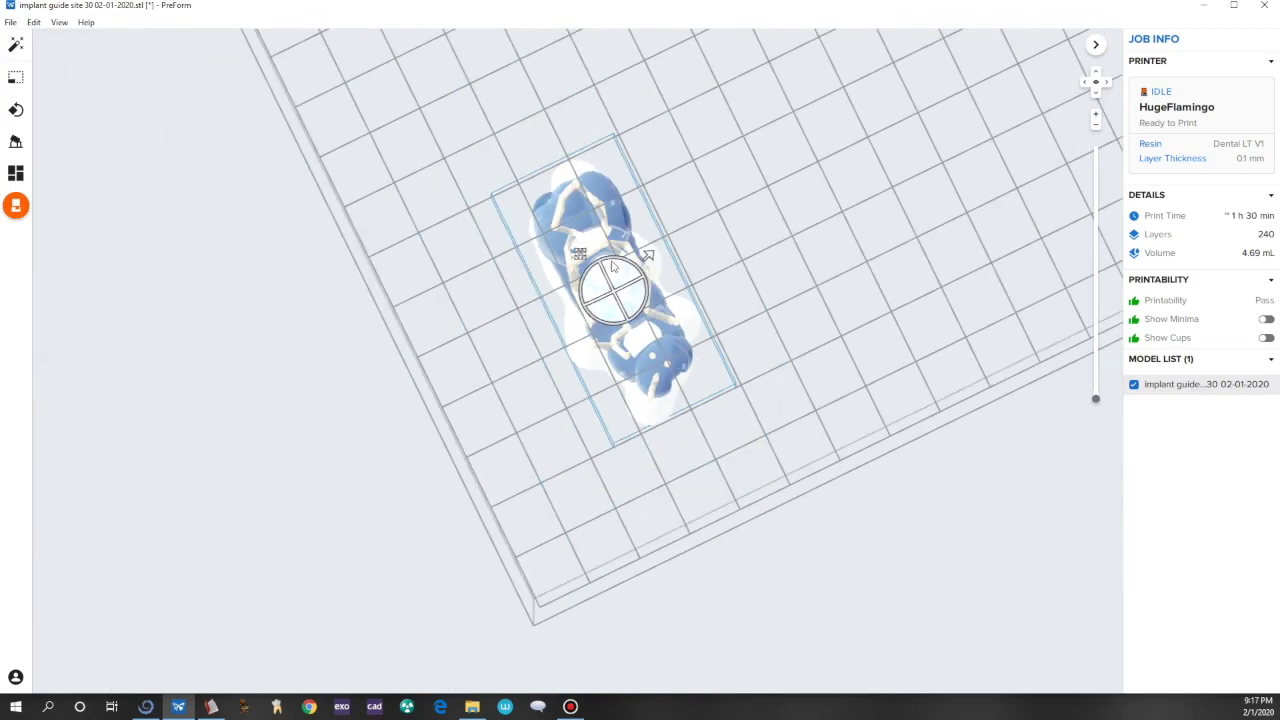
pyautogui.moveTo(646, 154); pyautogui.dragTo(592, 511, button='right')
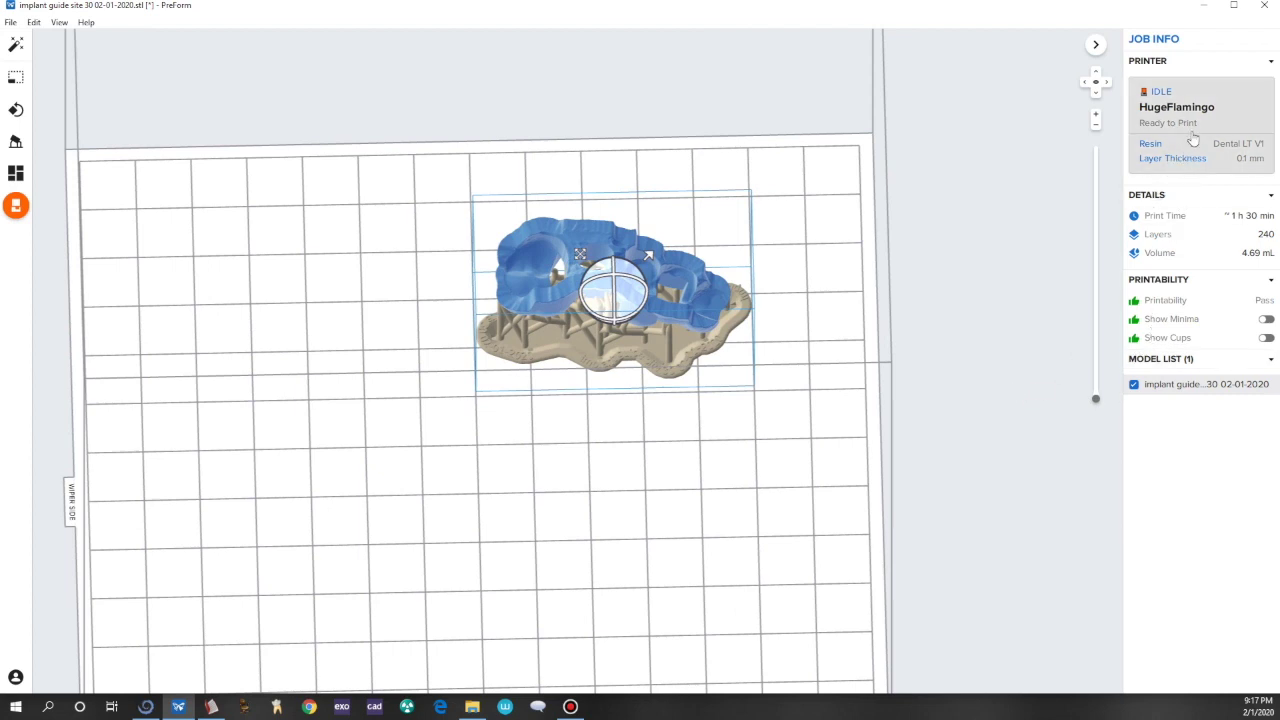
pyautogui.click(15, 205)
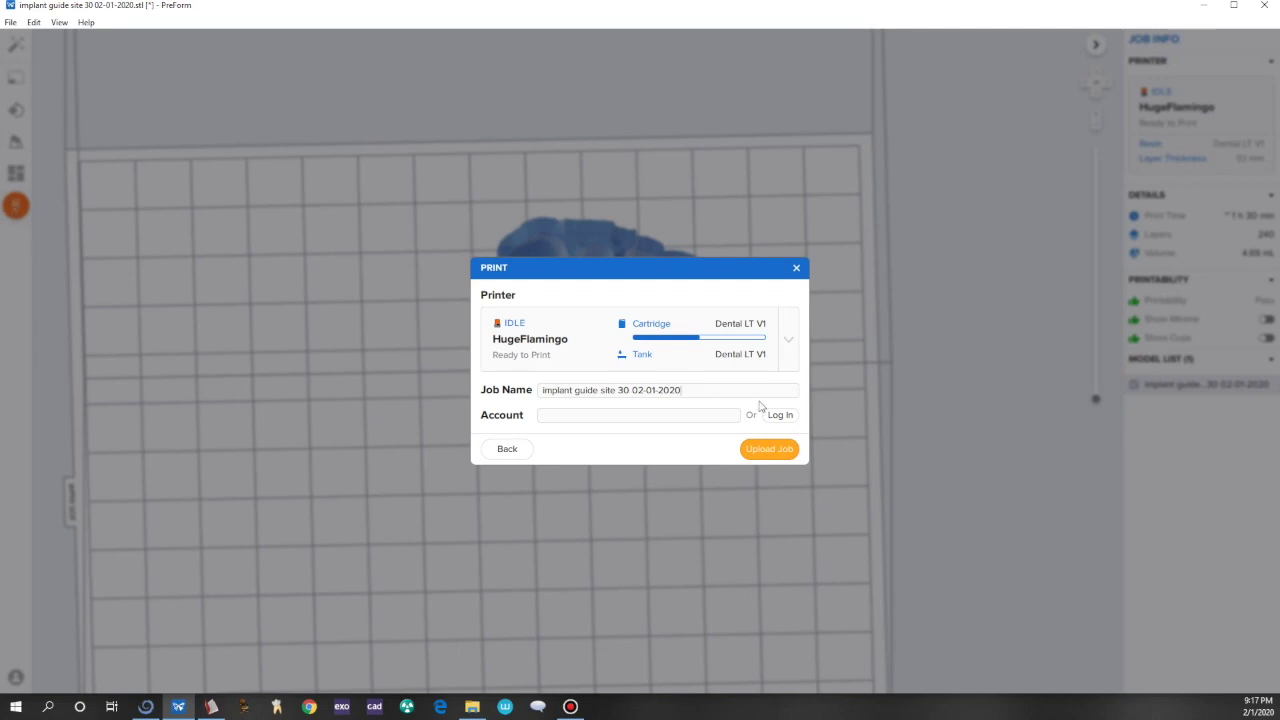
pyautogui.click(770, 449)
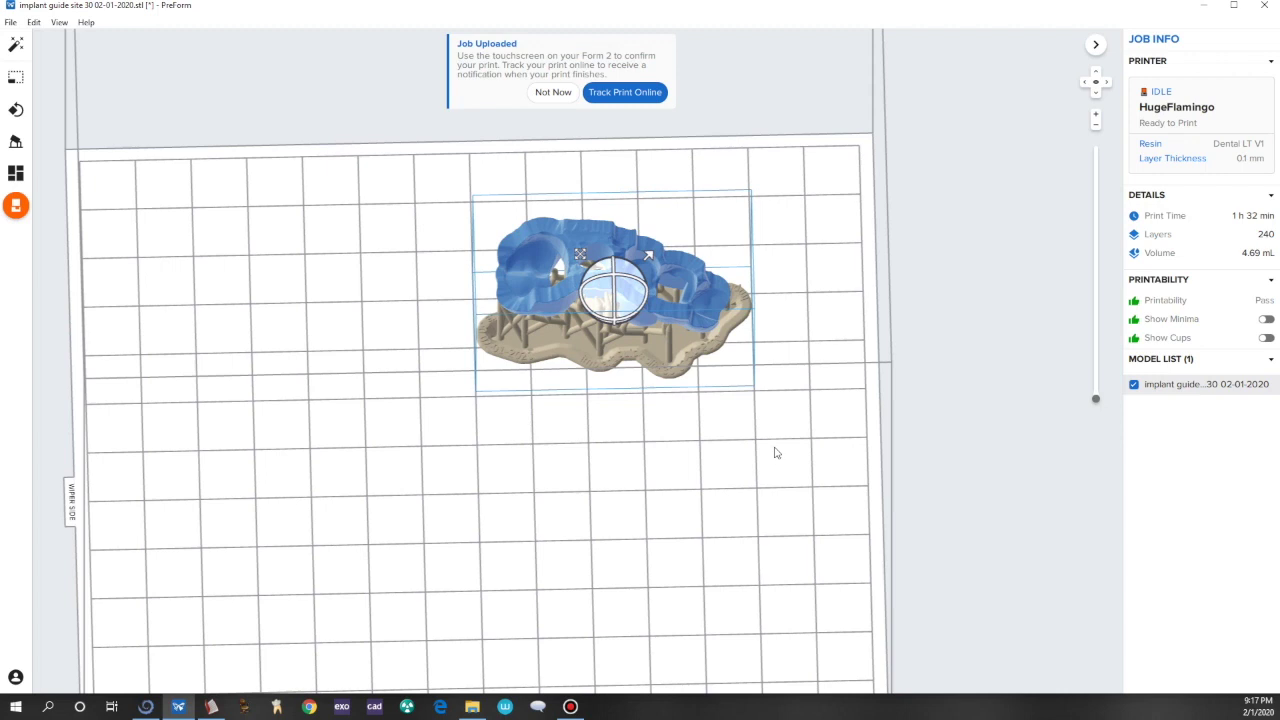
pyautogui.click(558, 92)
pyautogui.scroll(-5, 563, 152)
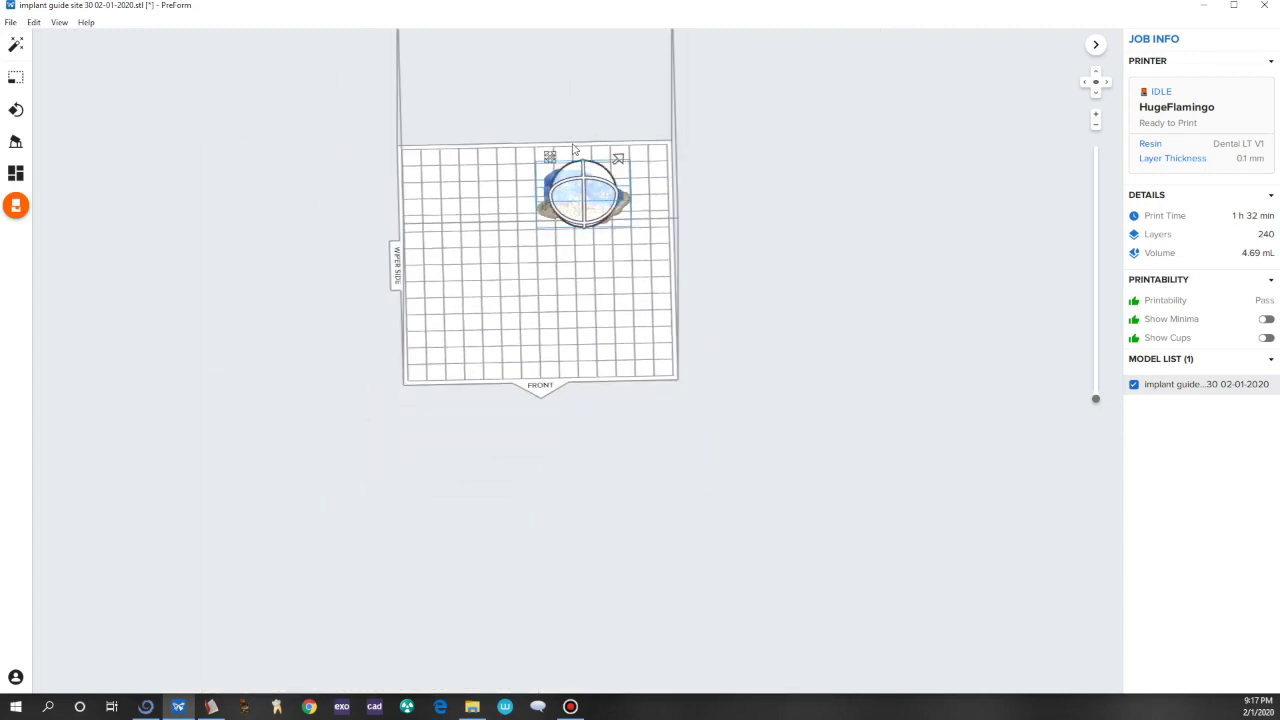